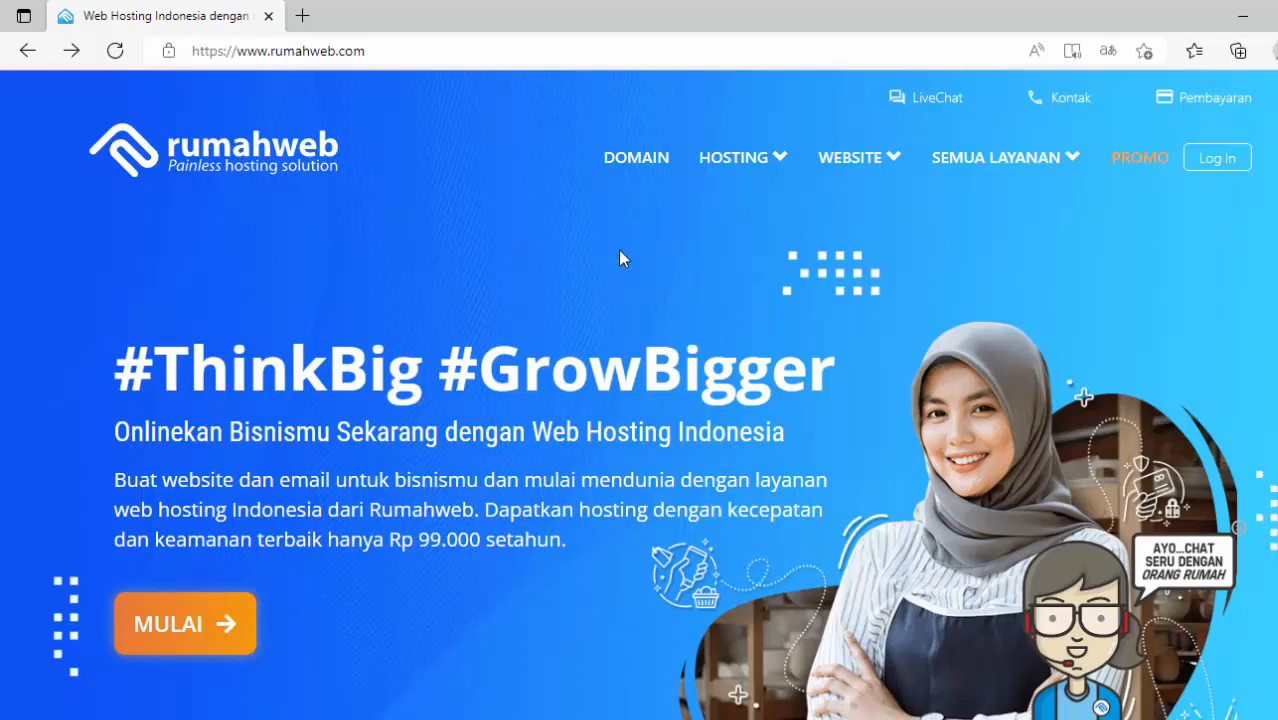
Look over the home page's domain search section and its Domain, Hosting Unlimited and Cloud Hosting offers.
scroll(572, 232, down, 4)
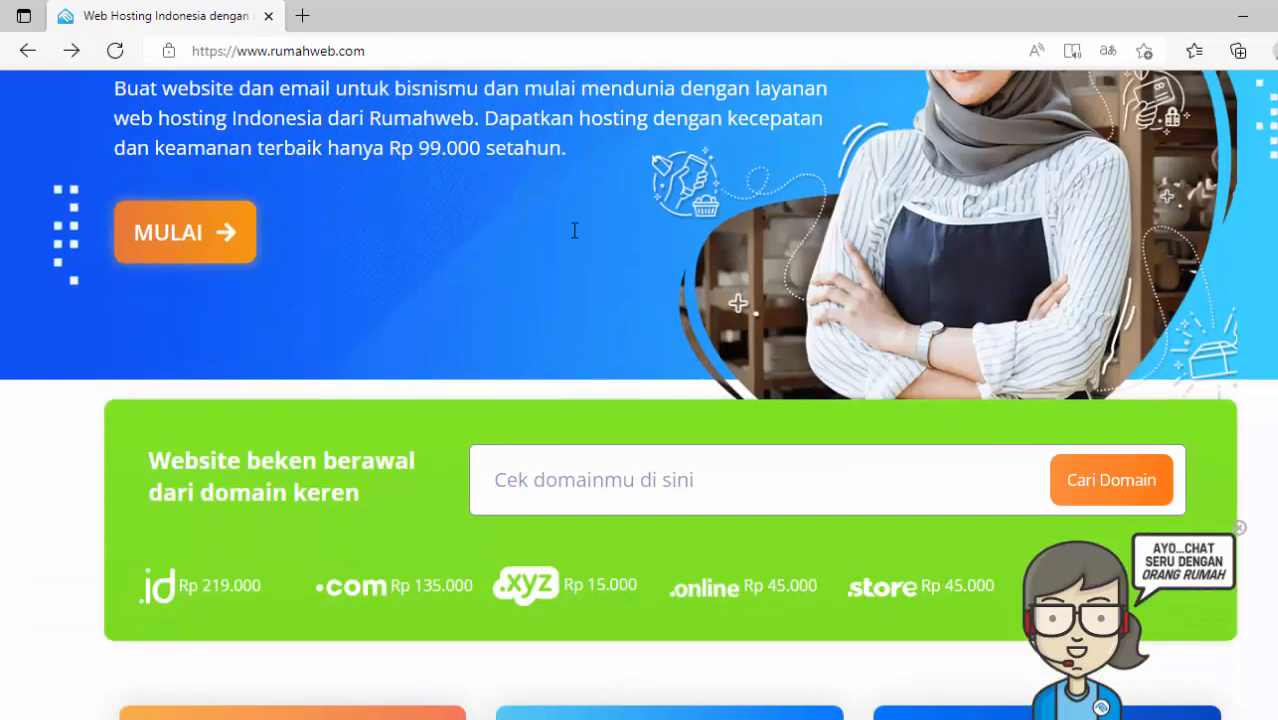
scroll(587, 253, down, 6)
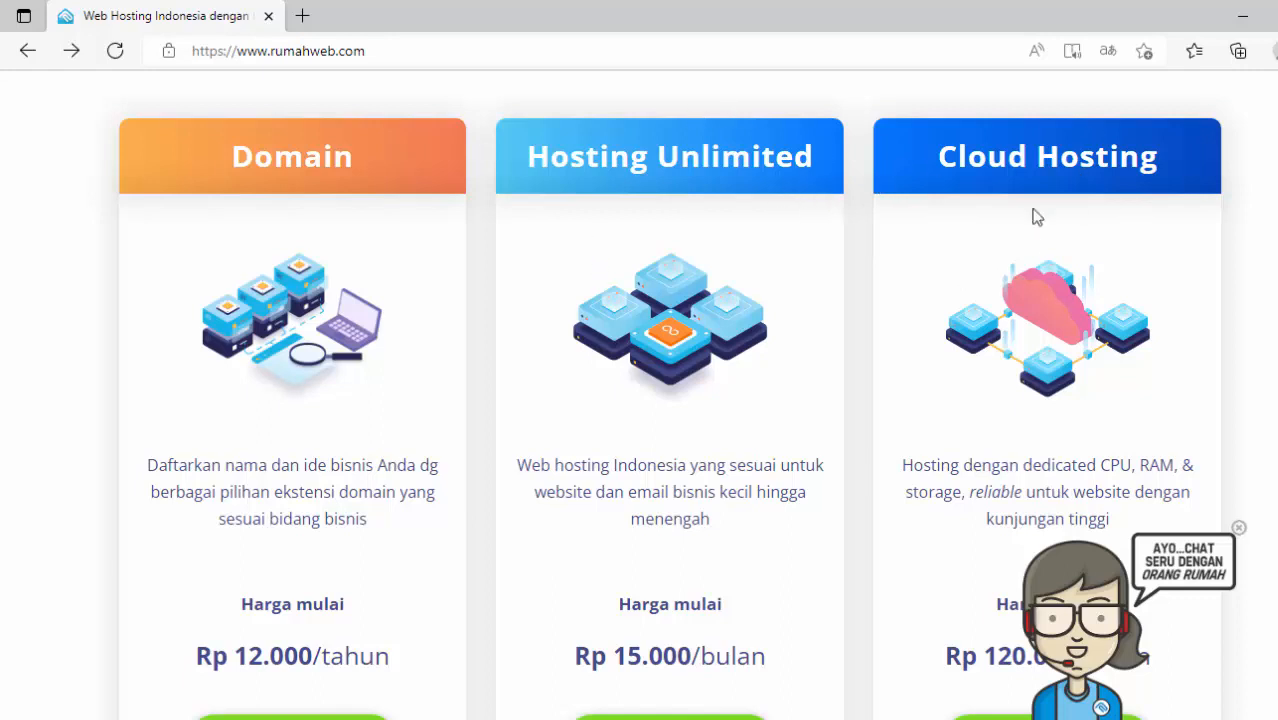
scroll(965, 287, down, 3)
scroll(964, 280, down, 3)
scroll(969, 282, up, 3)
scroll(966, 285, up, 6)
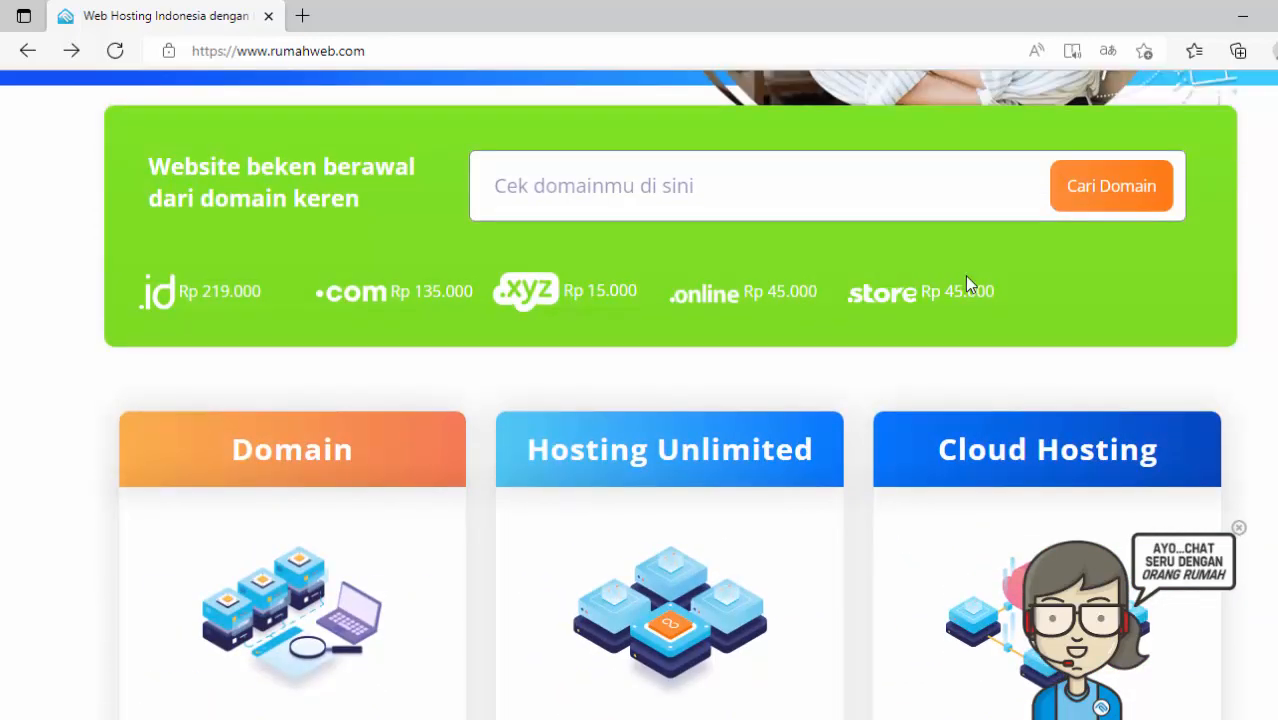
scroll(966, 285, up, 5)
scroll(966, 285, up, 2)
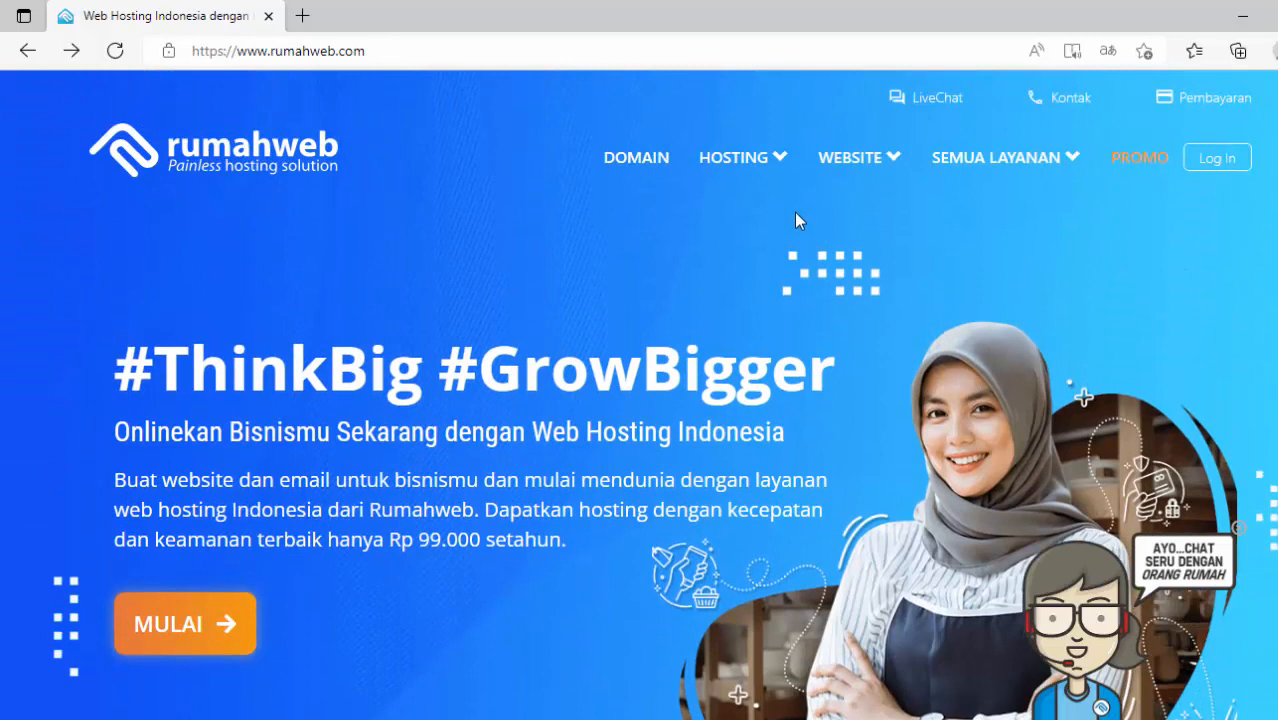
Open the Shared Hosting page and go to its Entry, Small, Medium and Large plan cards.
click(779, 160)
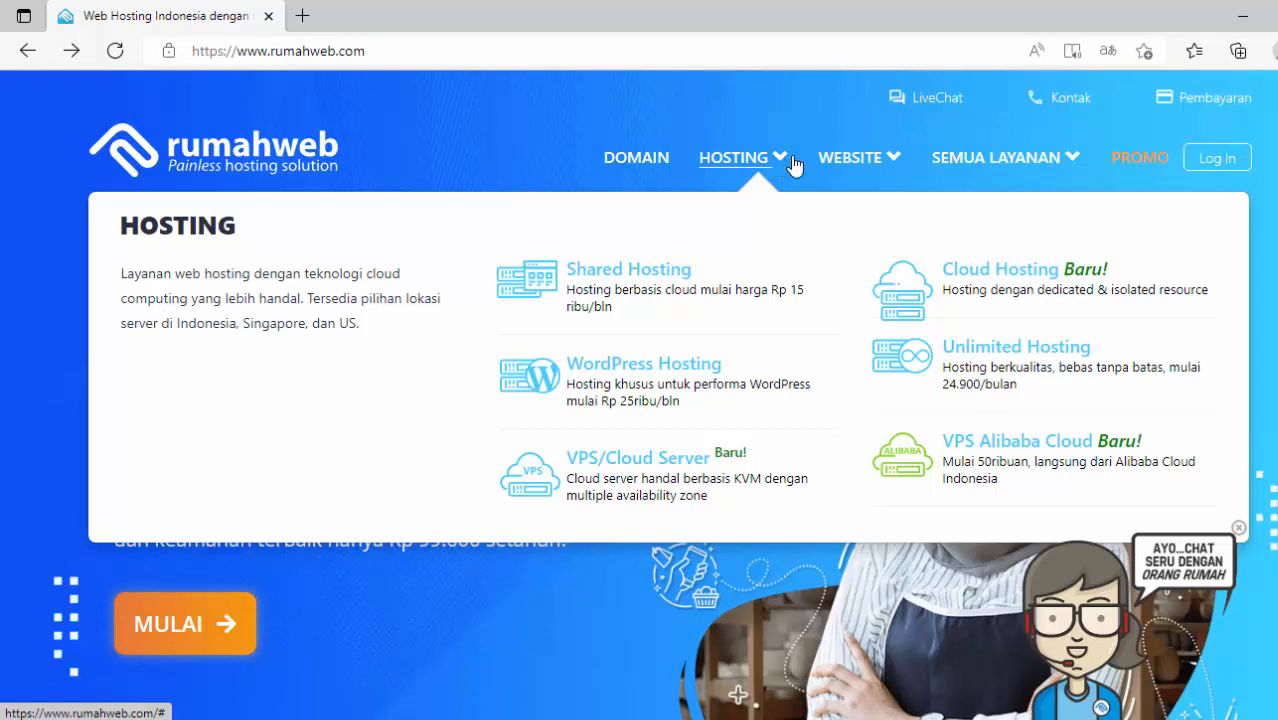
click(647, 280)
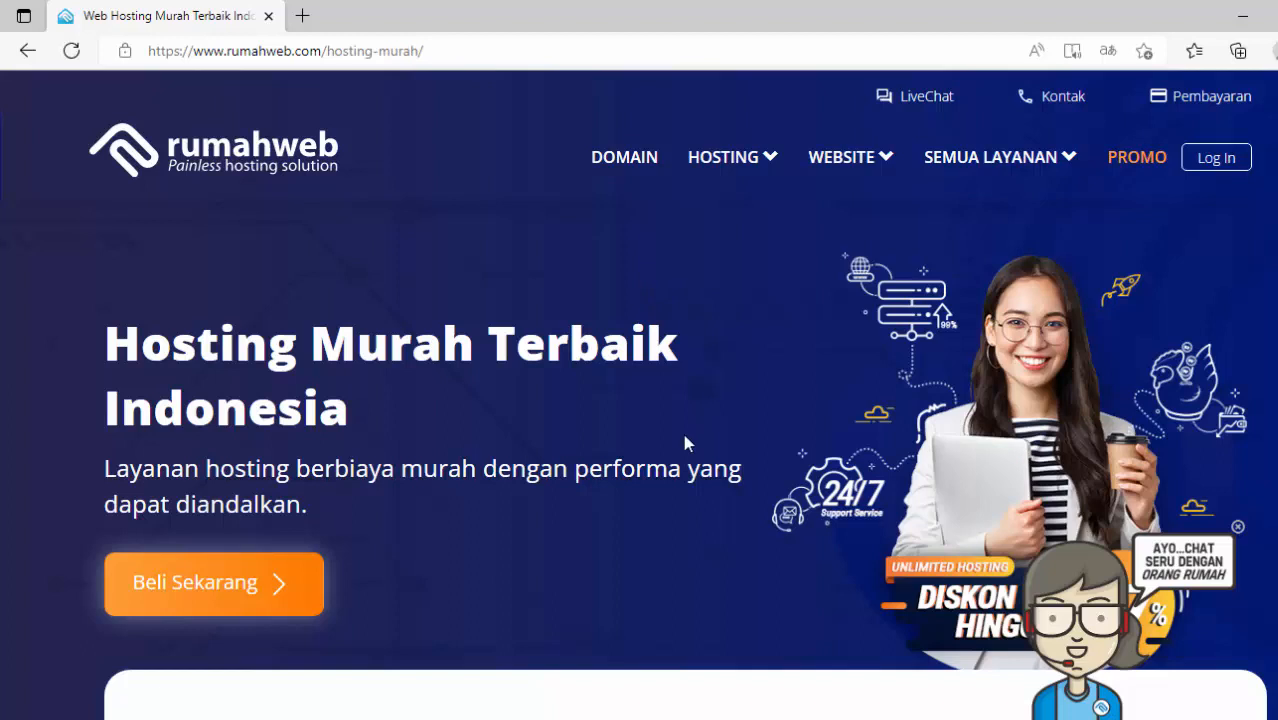
scroll(685, 440, down, 3)
scroll(687, 429, down, 3)
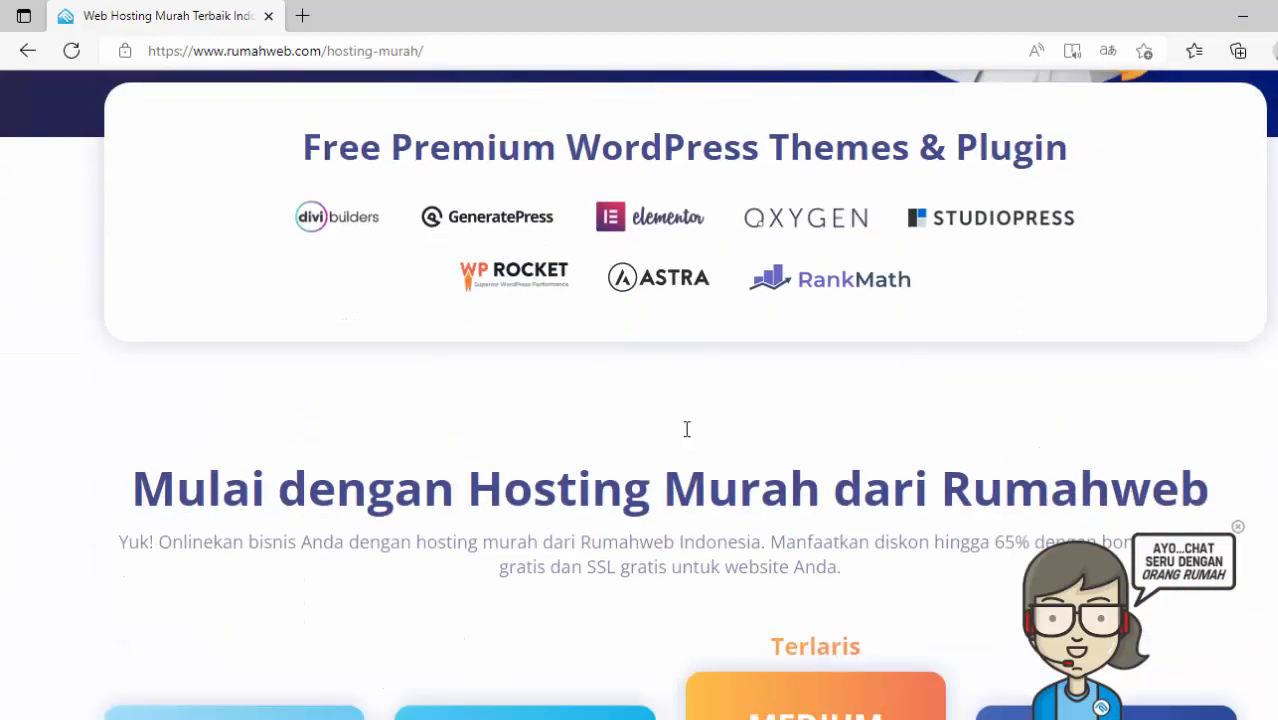
scroll(687, 429, down, 4)
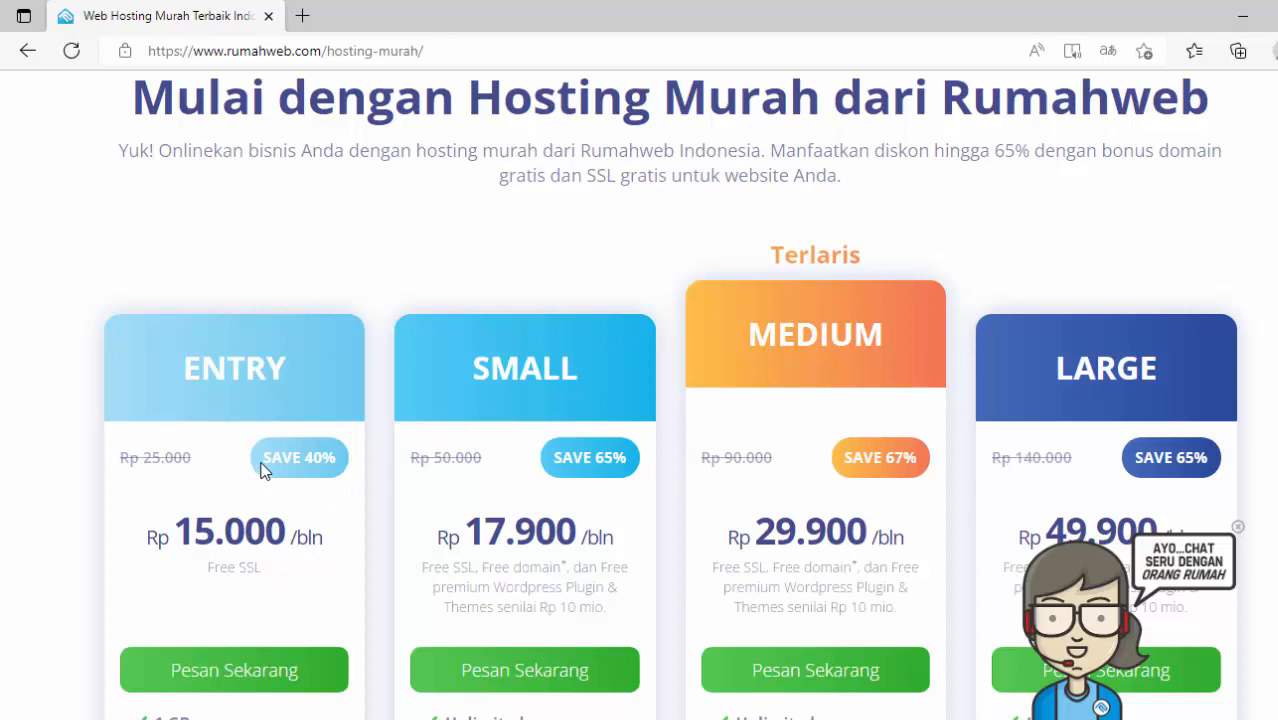
Compare the prices and included features of the Entry, Small, Medium and Large hosting plans.
scroll(266, 460, down, 1)
scroll(266, 460, down, 2)
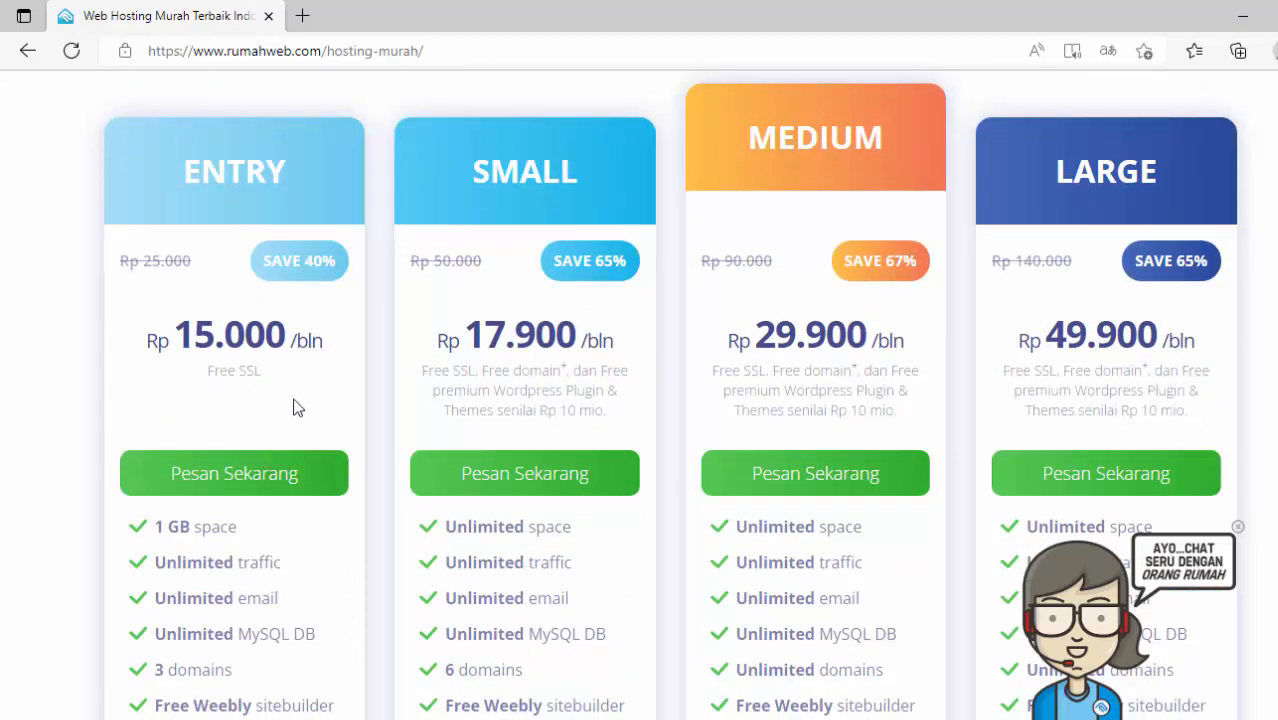
scroll(286, 524, down, 2)
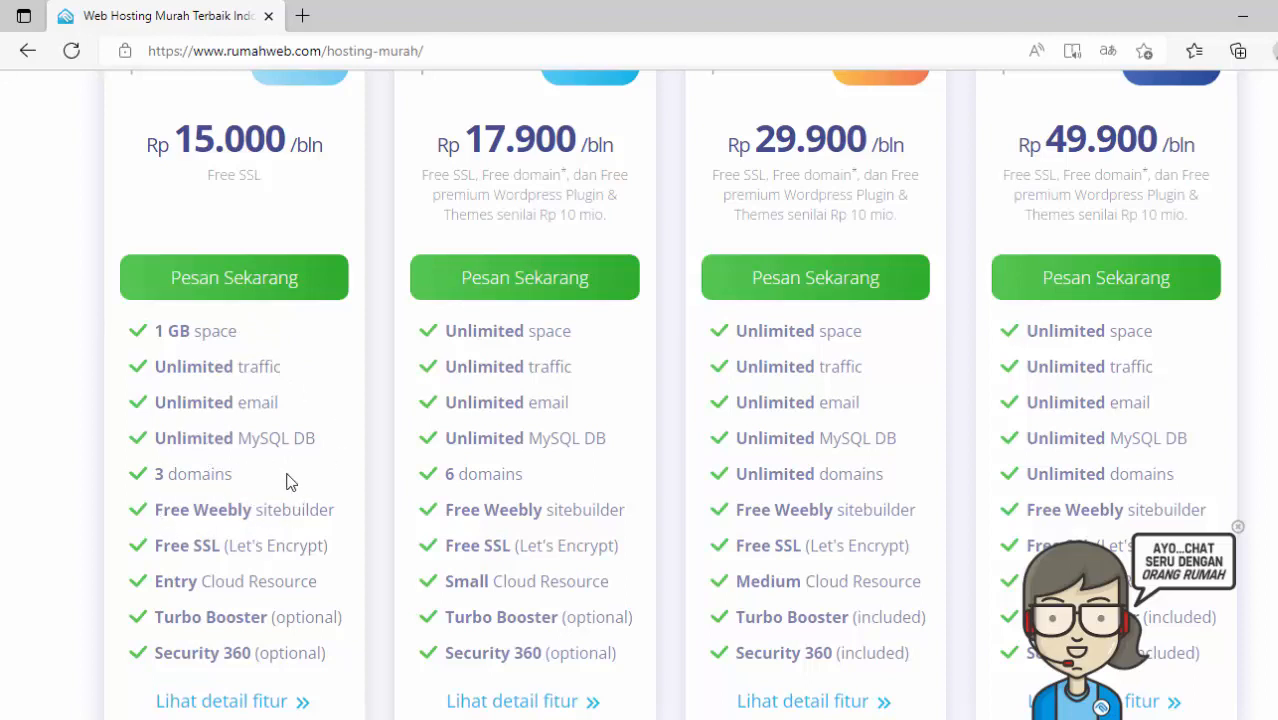
scroll(414, 456, up, 1)
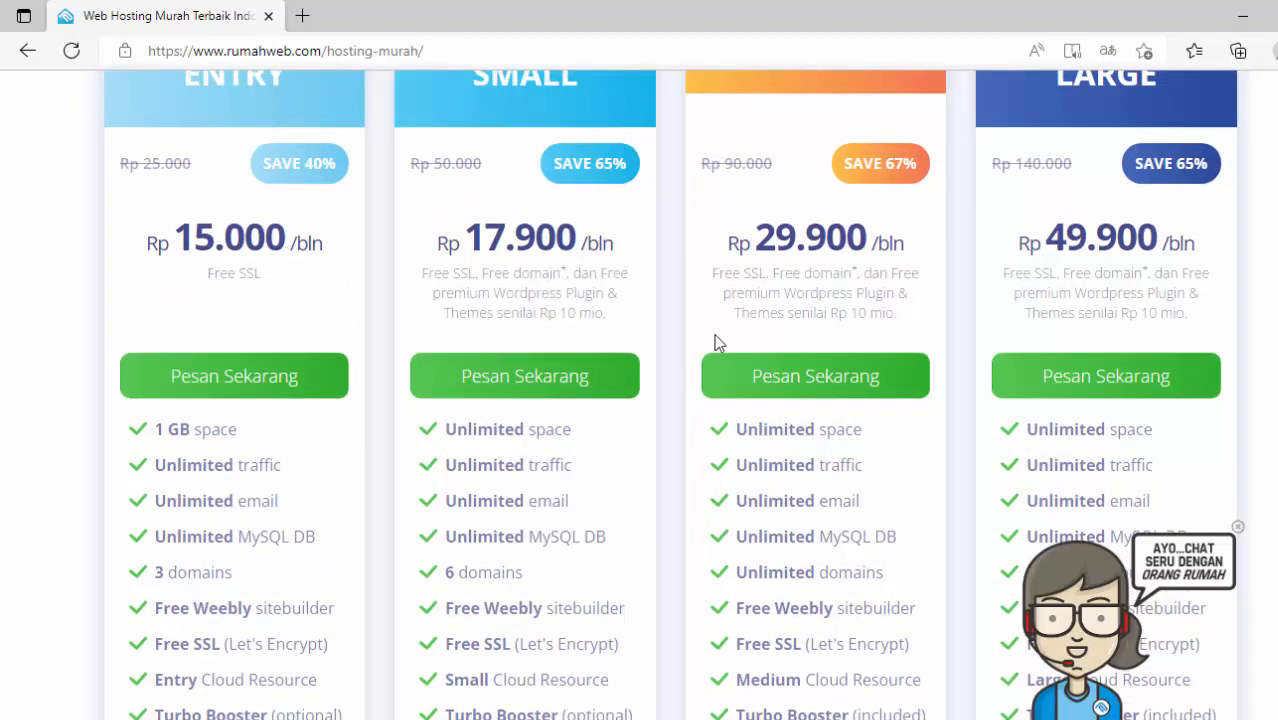
scroll(645, 394, up, 1)
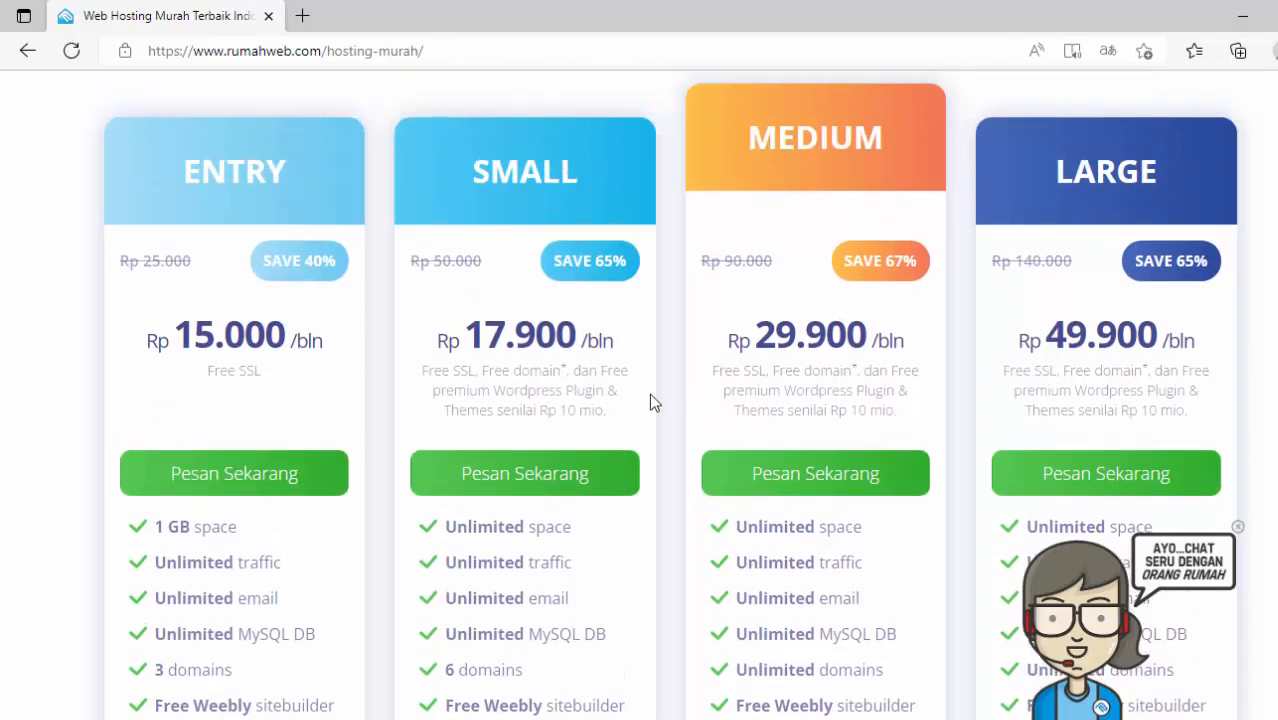
scroll(836, 399, up, 2)
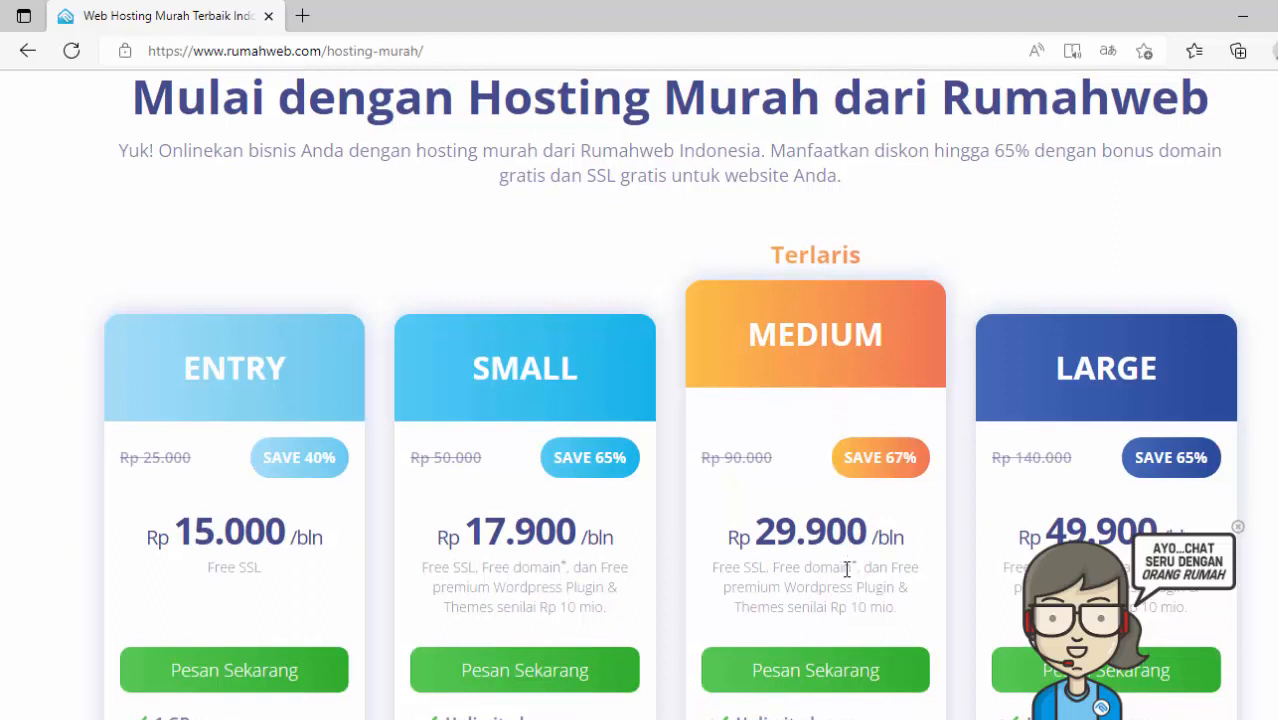
scroll(860, 445, down, 3)
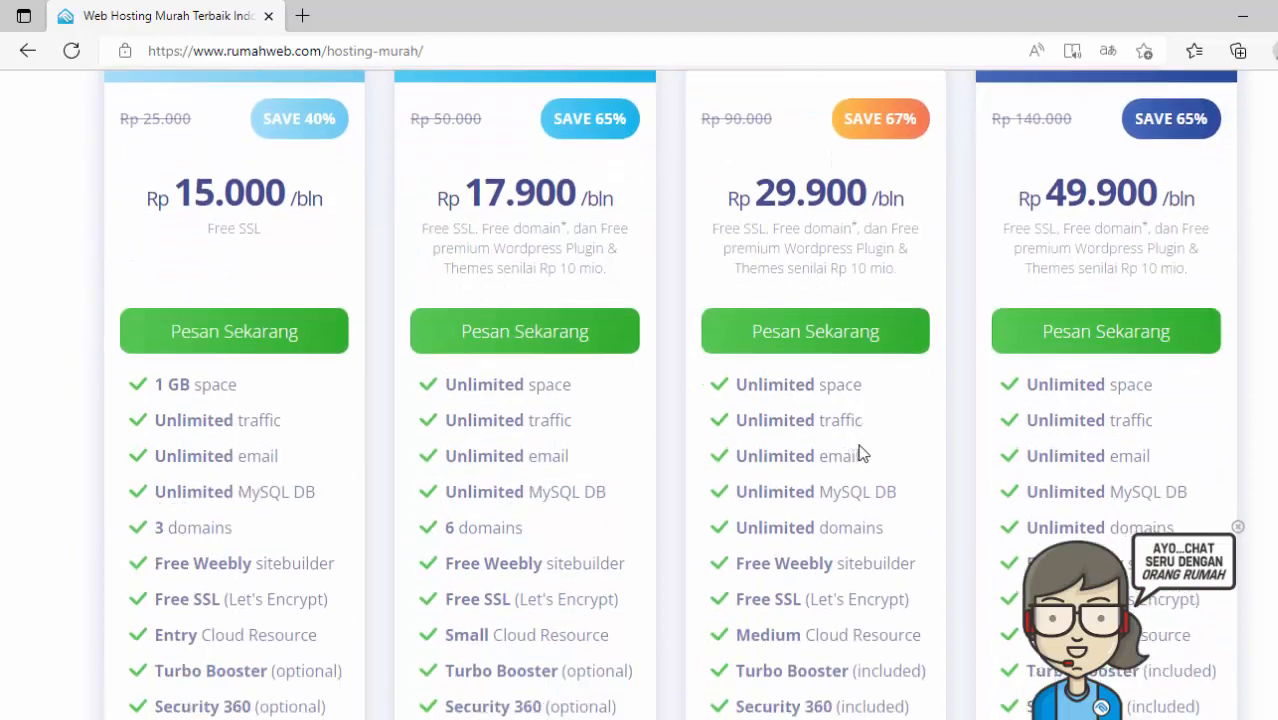
scroll(860, 454, down, 2)
scroll(860, 454, up, 4)
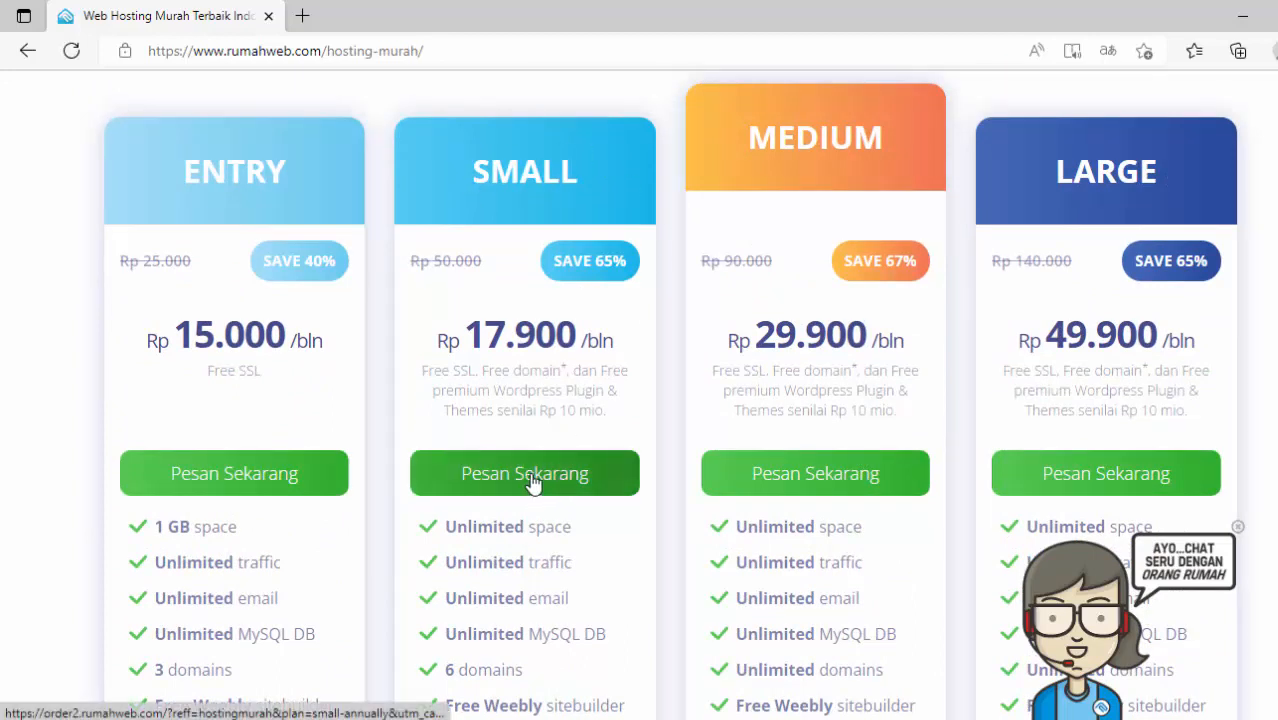
scroll(625, 442, down, 3)
scroll(625, 434, up, 1)
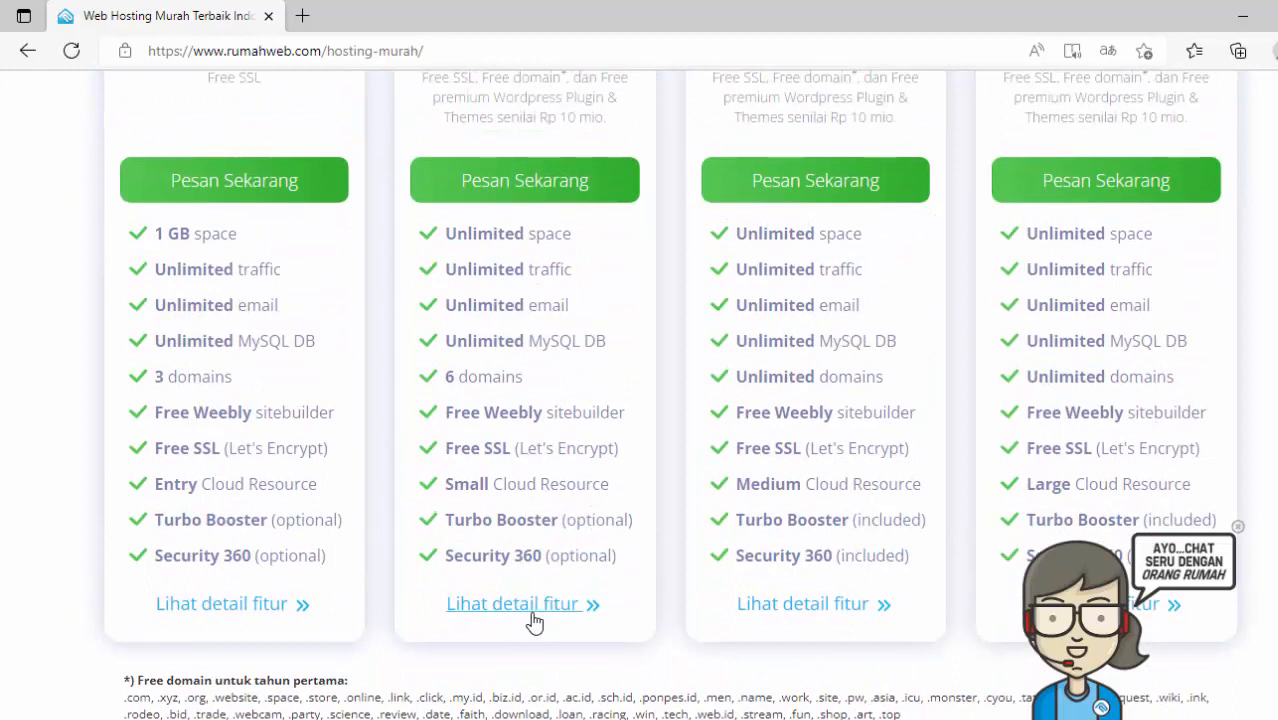
Open the detailed specifications from the Small plan and compare storage, domains, CPU and RAM across the four plans.
click(533, 622)
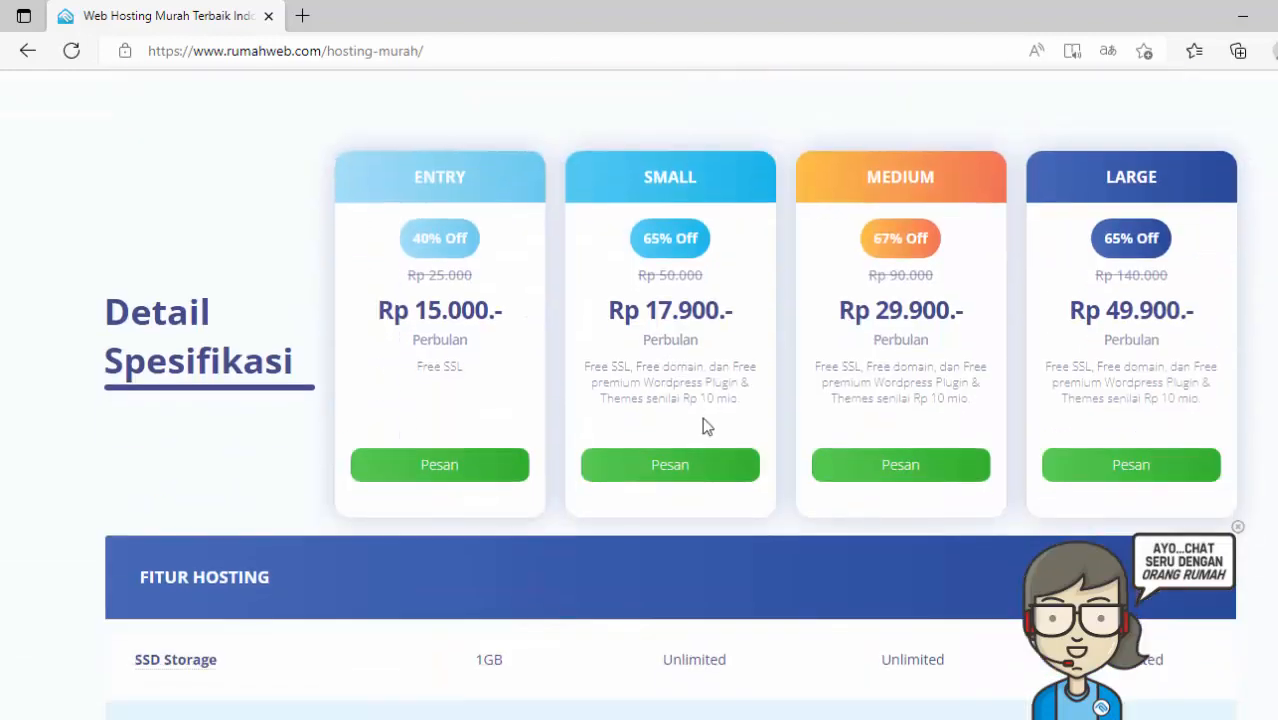
scroll(702, 420, down, 5)
scroll(702, 417, up, 5)
scroll(620, 372, down, 3)
scroll(630, 402, up, 3)
scroll(695, 360, down, 3)
scroll(695, 400, down, 2)
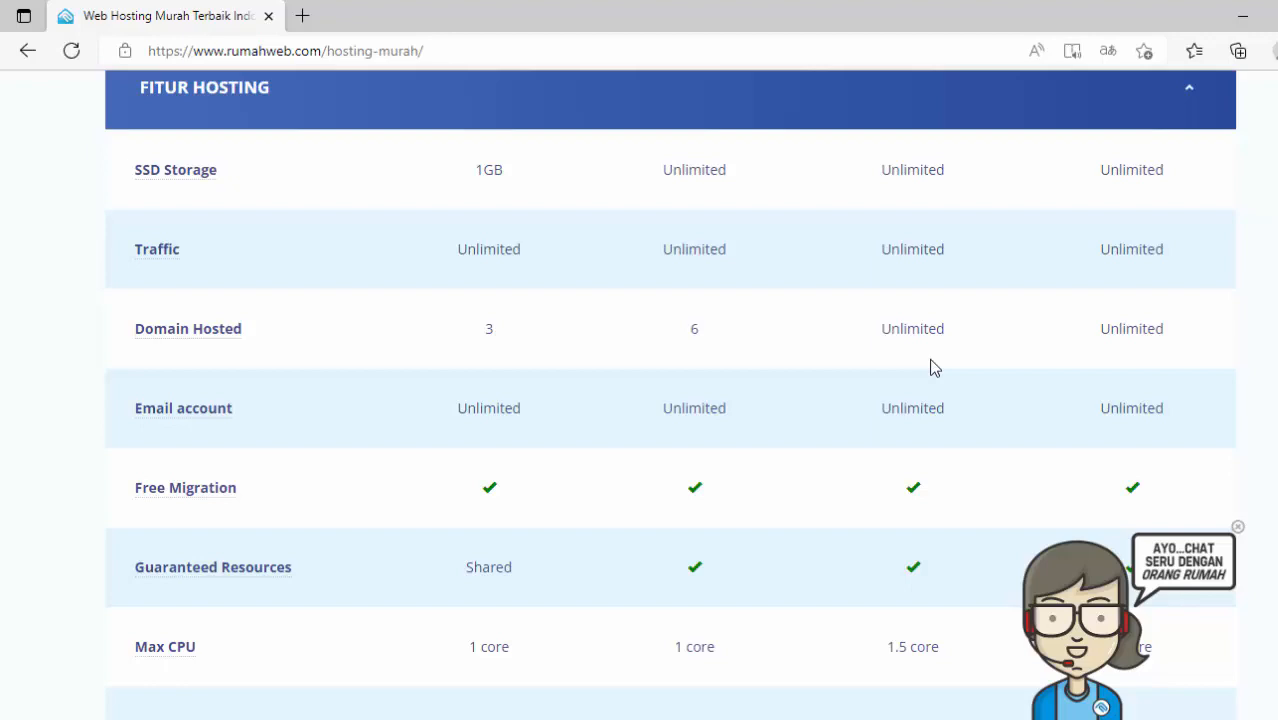
scroll(930, 367, up, 5)
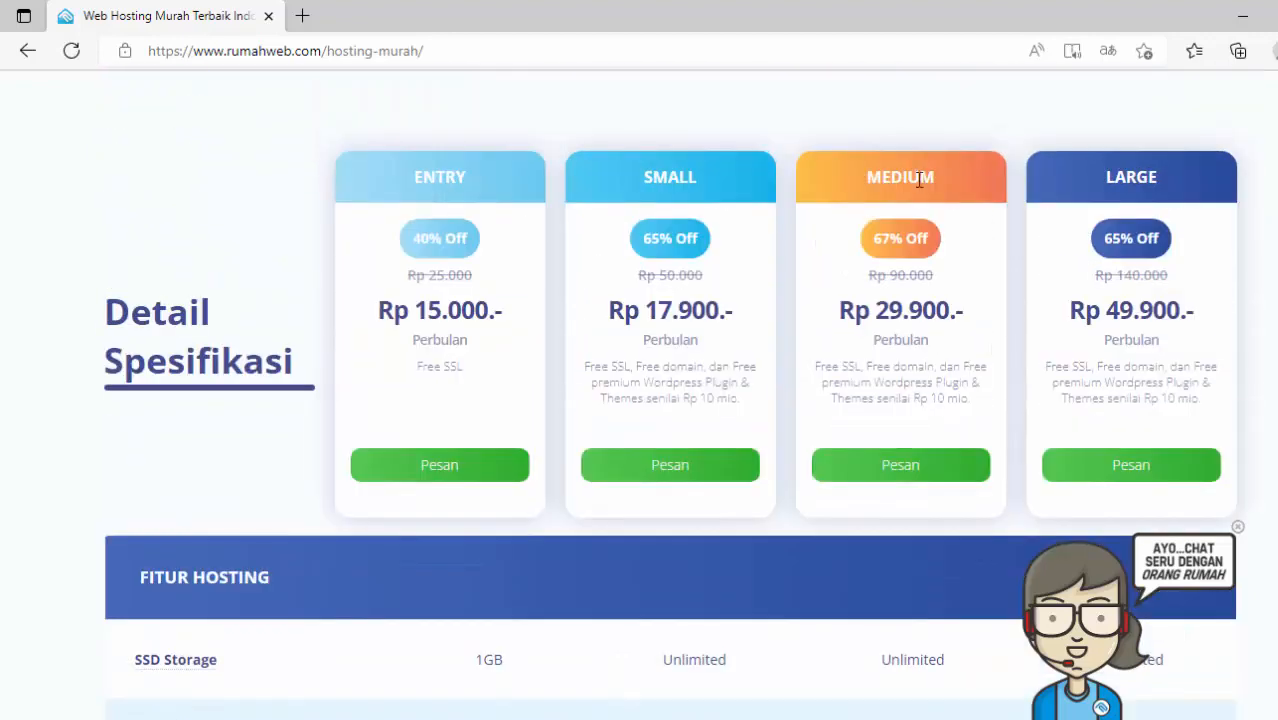
scroll(950, 490, down, 7)
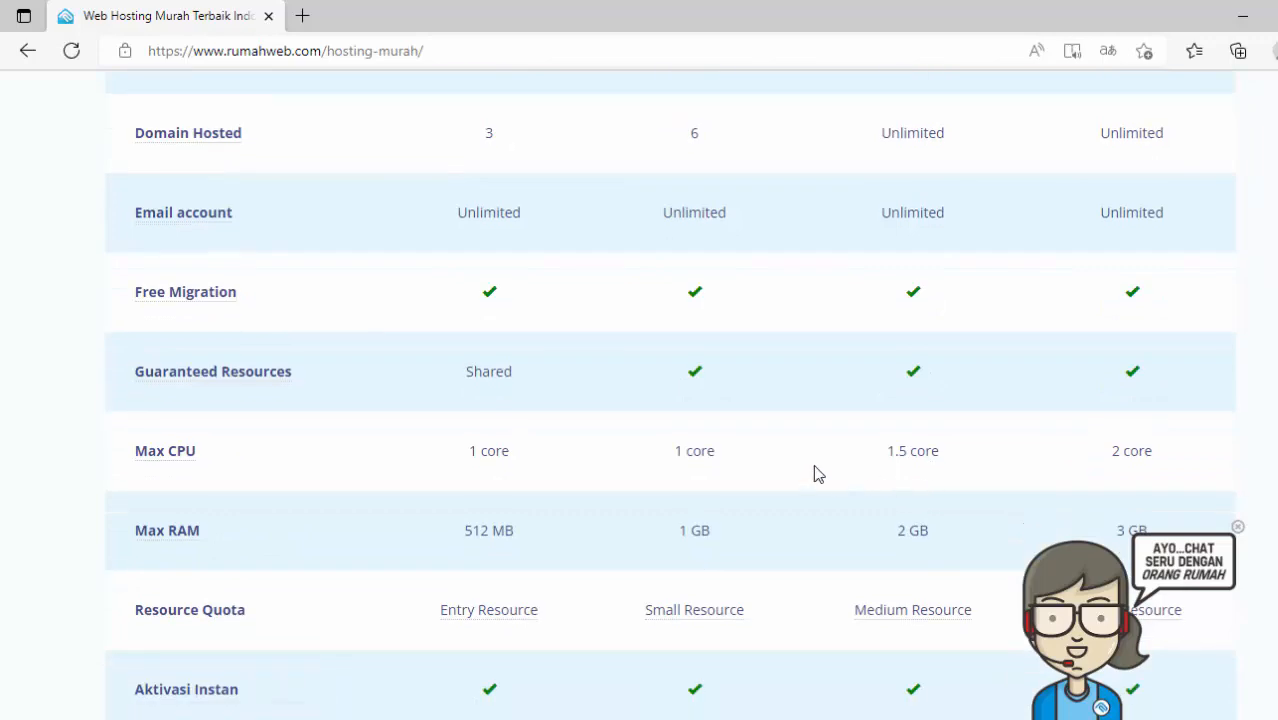
scroll(750, 400, down, 2)
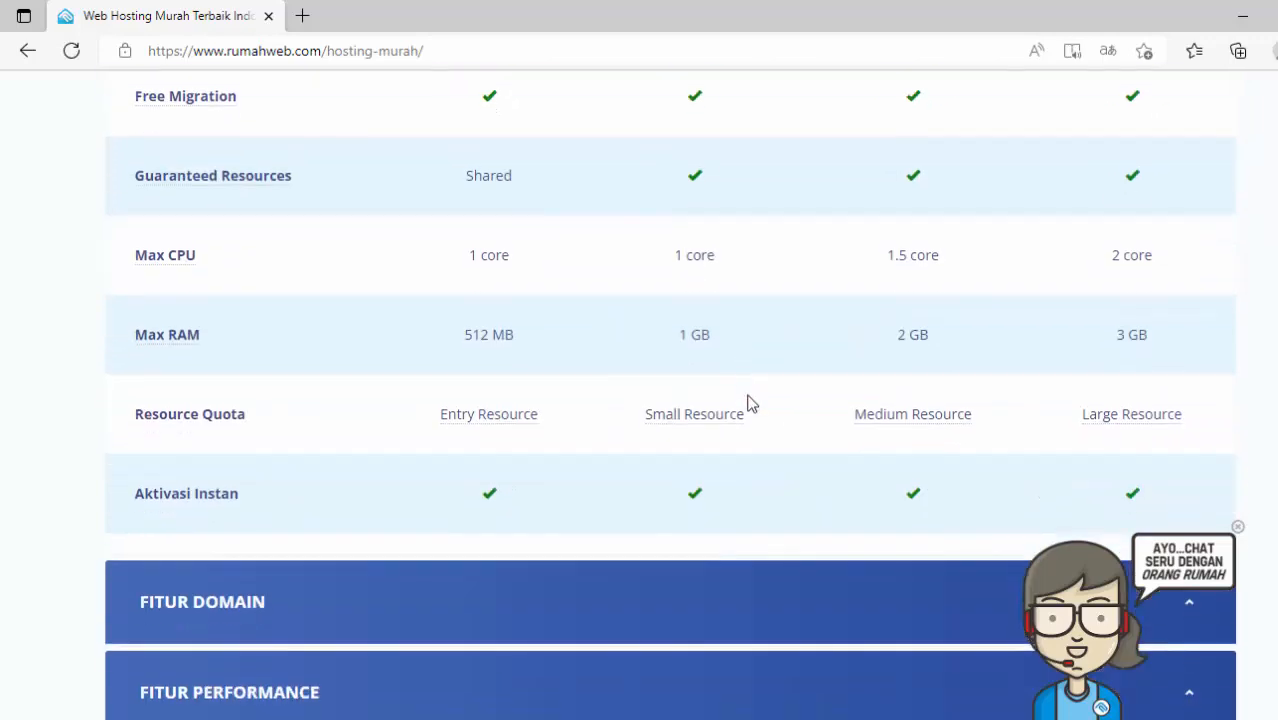
scroll(752, 403, up, 9)
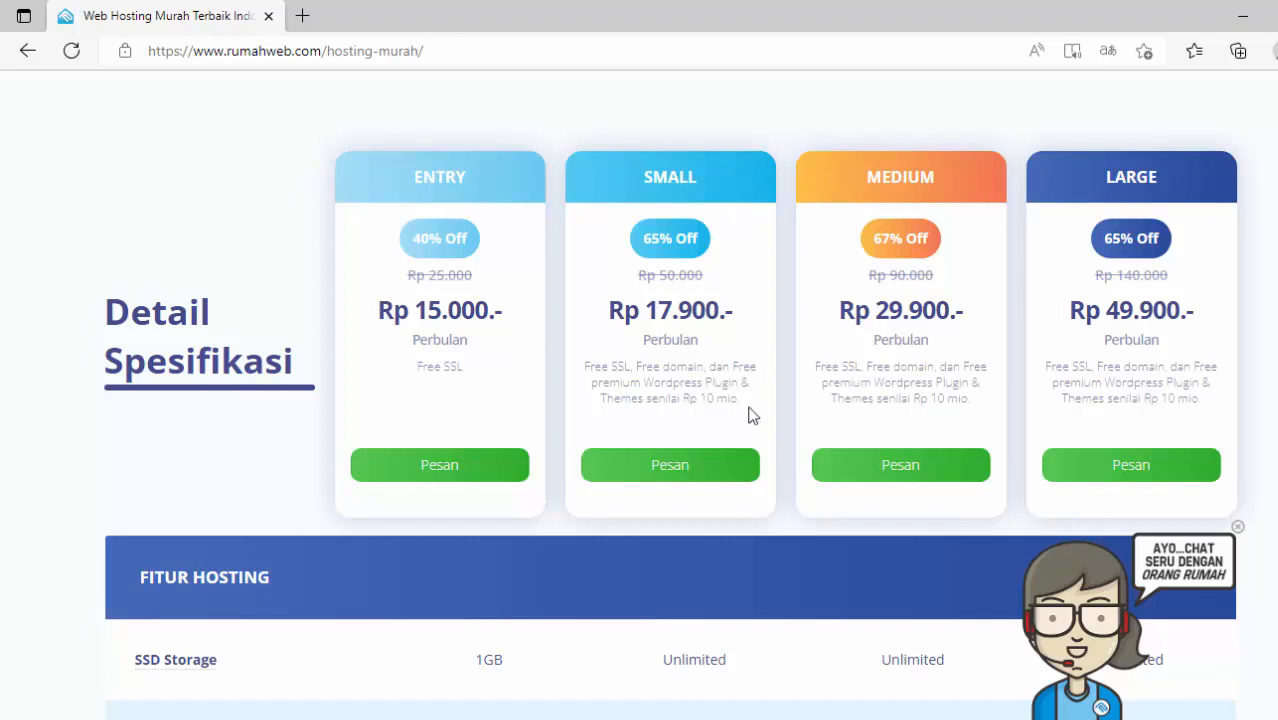
Order the Small hosting plan and search for the new domain name ujianonline.
click(684, 467)
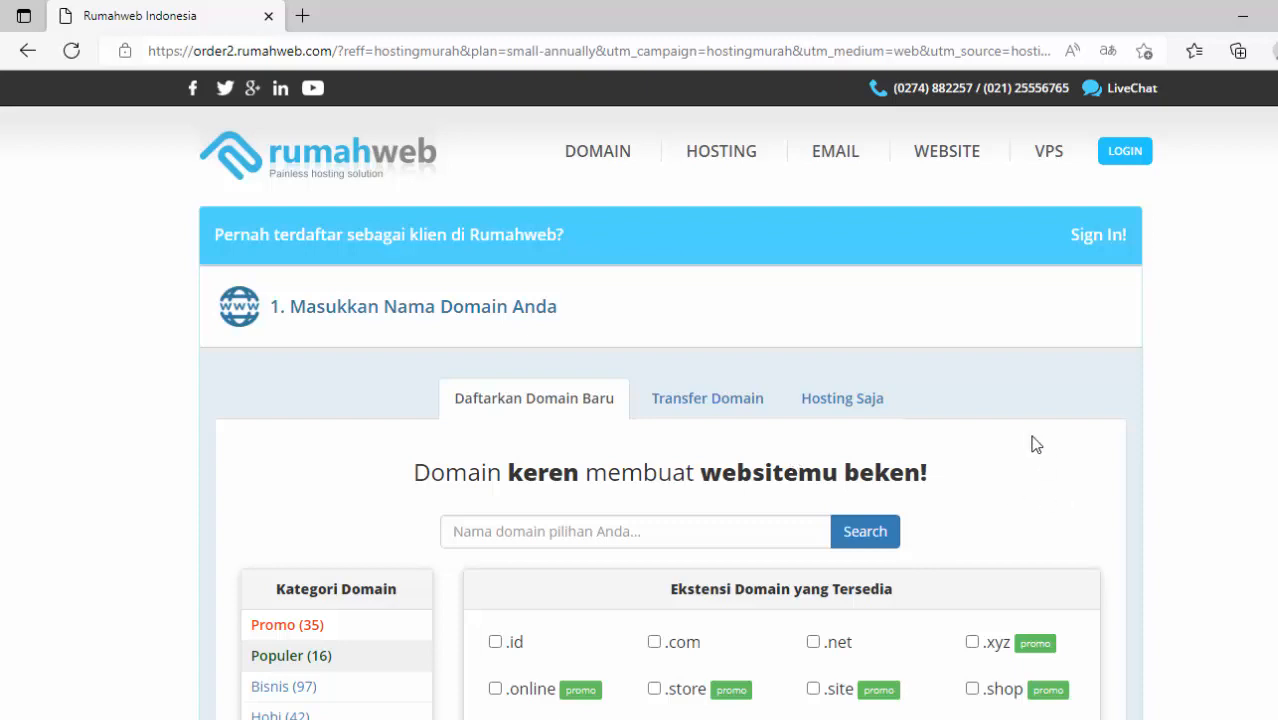
scroll(1037, 444, down, 2)
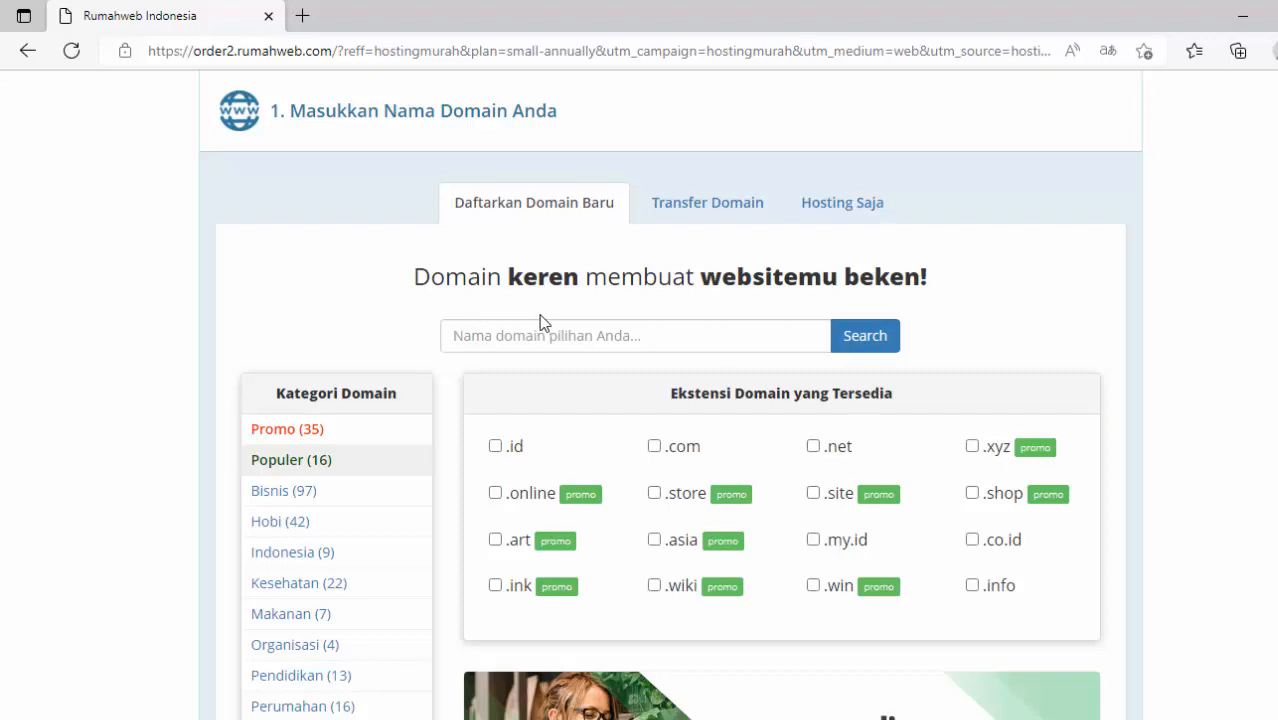
click(506, 340)
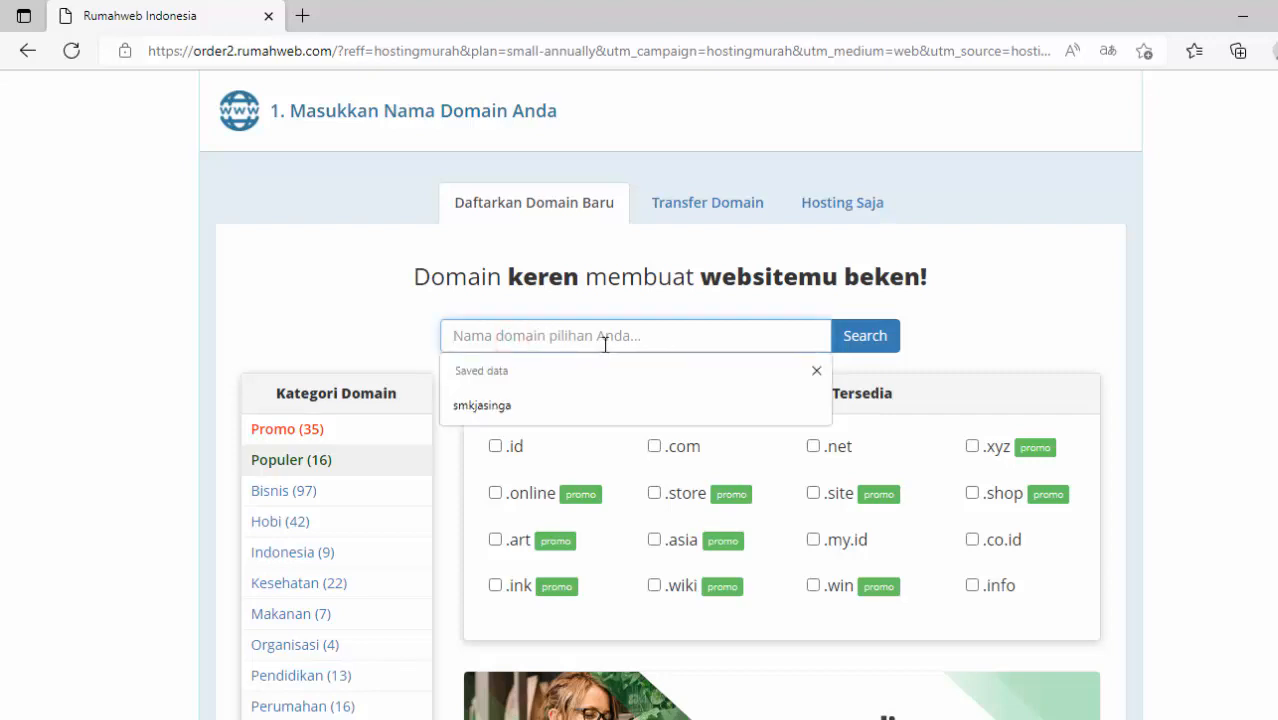
text(online)
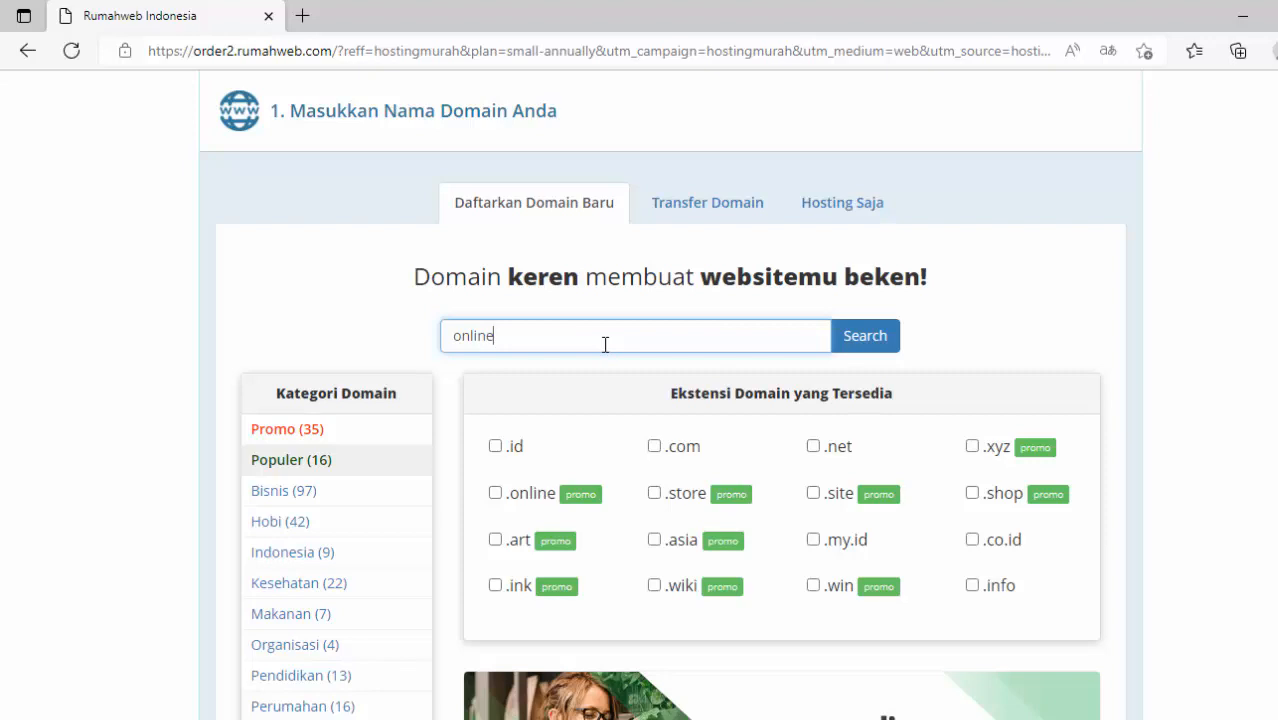
key(BackSpace)
text(ujian)
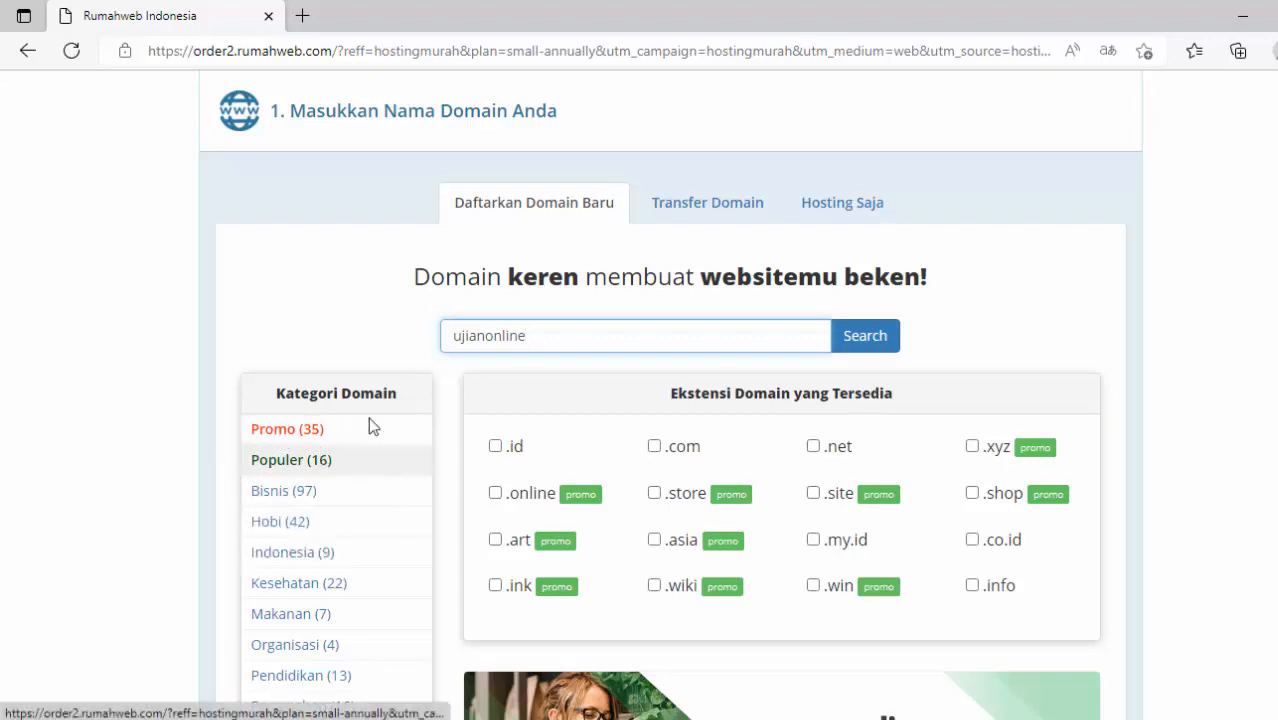
scroll(405, 531, down, 2)
scroll(407, 537, up, 3)
click(866, 438)
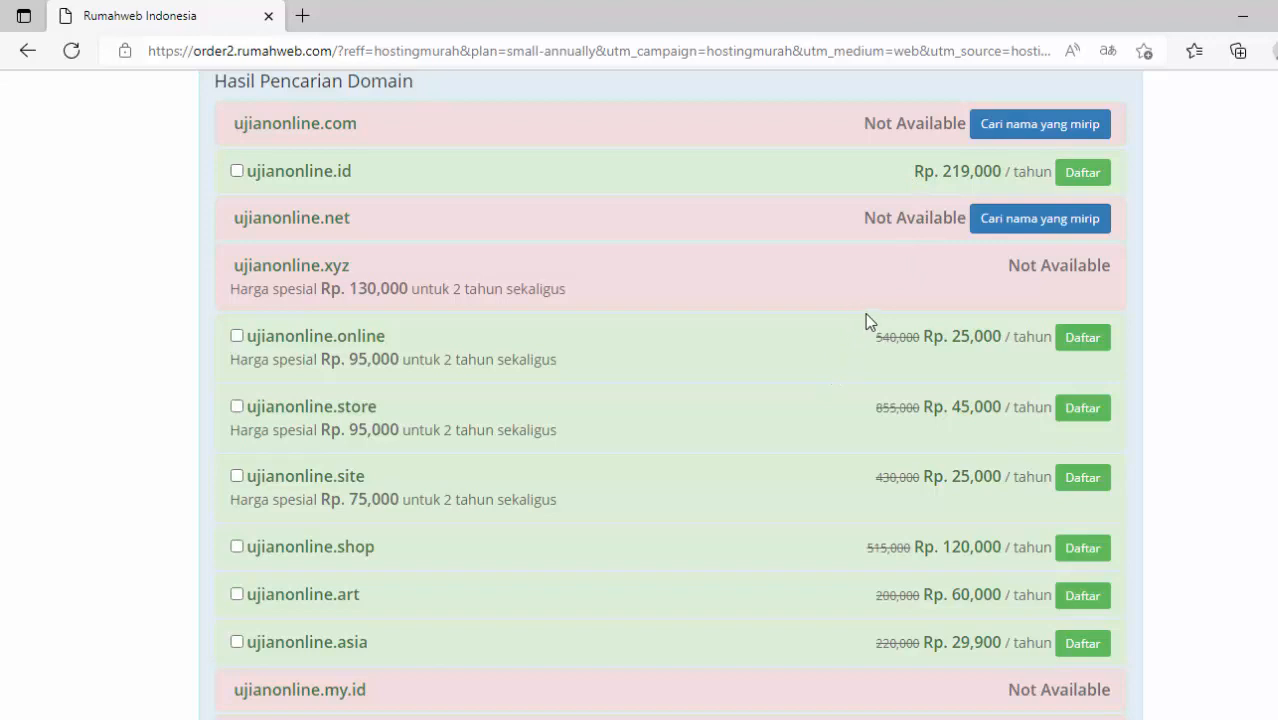
Examine the availability and yearly prices of the ujianonline domain extensions in the search results.
scroll(865, 314, up, 1)
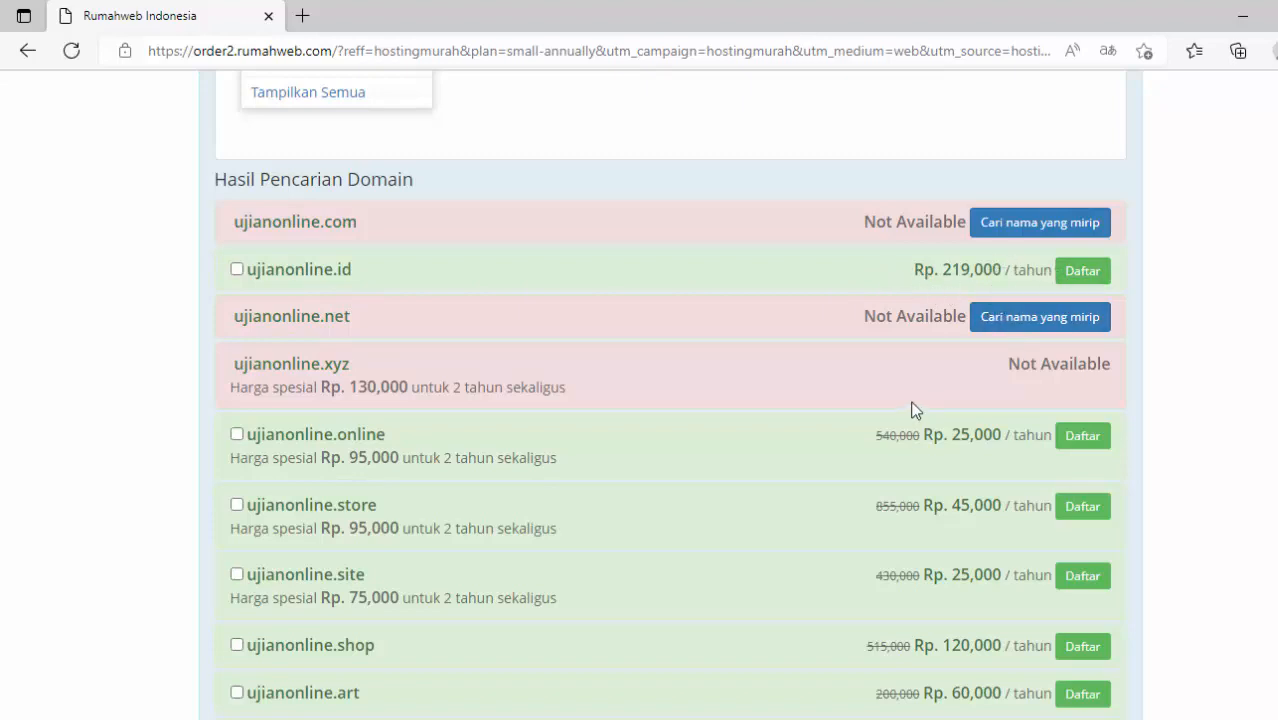
scroll(912, 410, down, 2)
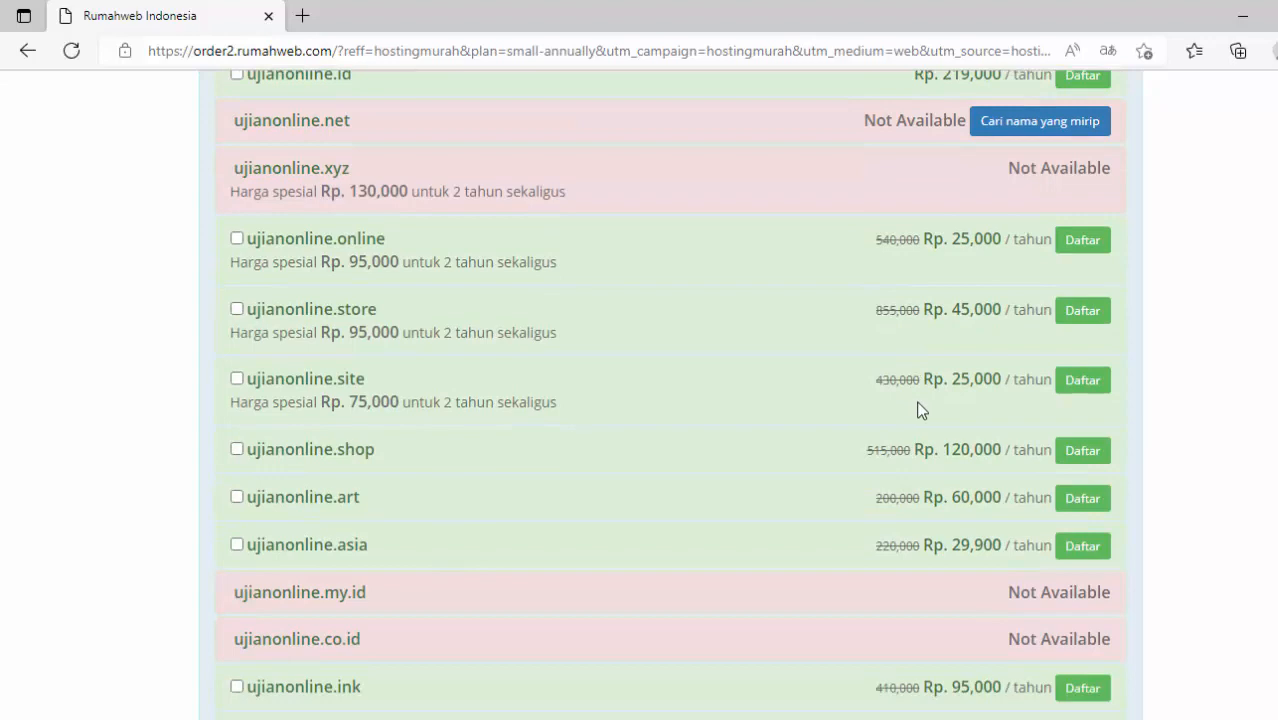
scroll(921, 410, down, 2)
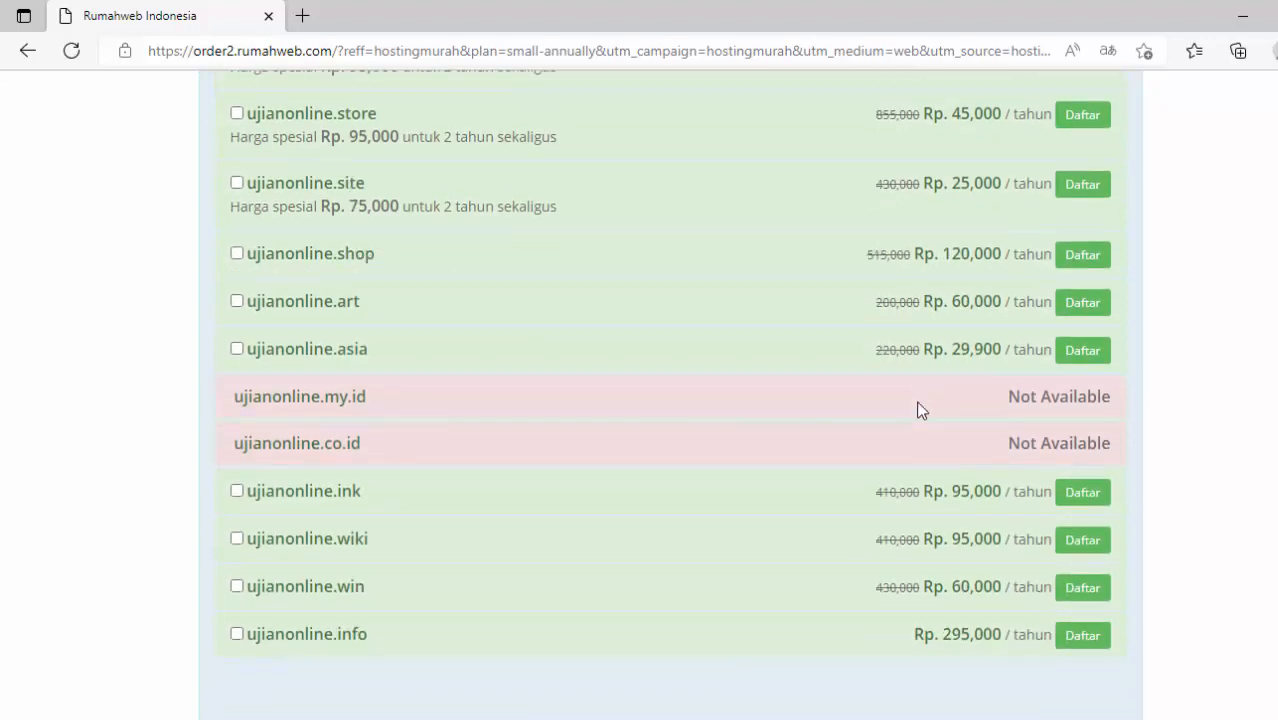
scroll(921, 410, down, 1)
scroll(921, 410, up, 1)
scroll(921, 410, down, 2)
scroll(921, 410, down, 1)
scroll(921, 410, up, 3)
scroll(921, 410, up, 1)
scroll(921, 410, up, 2)
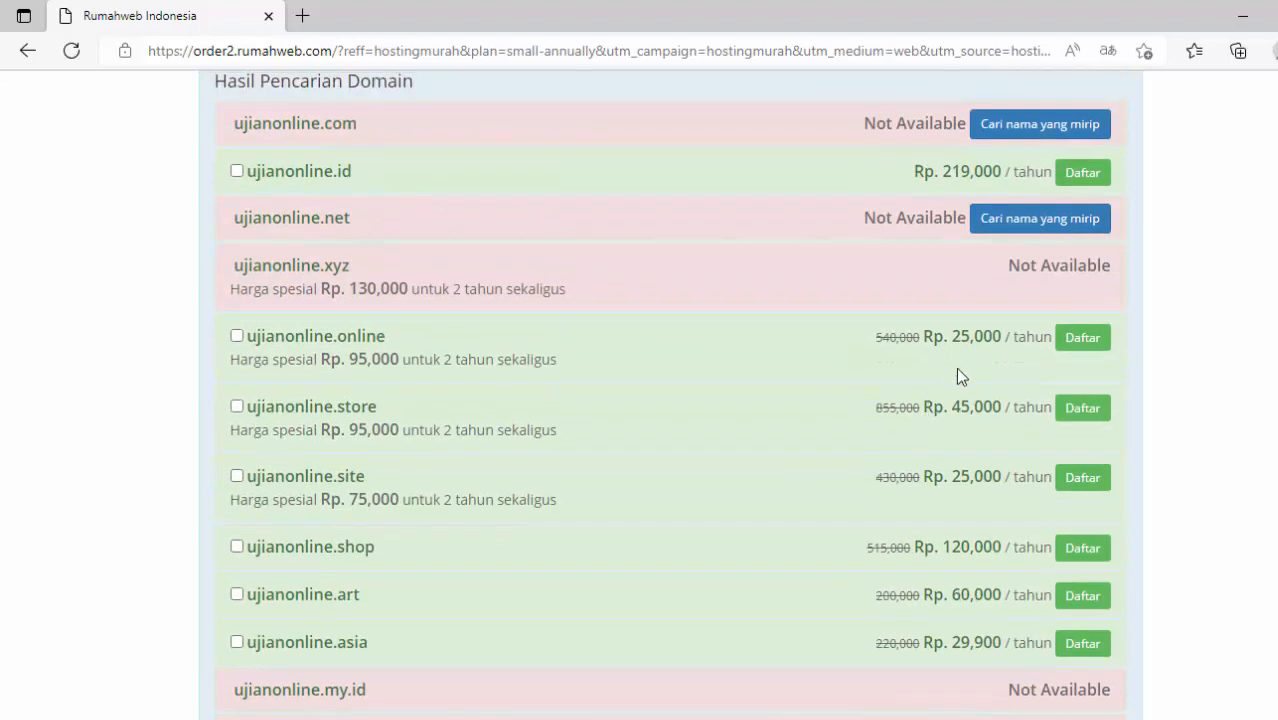
scroll(948, 365, down, 2)
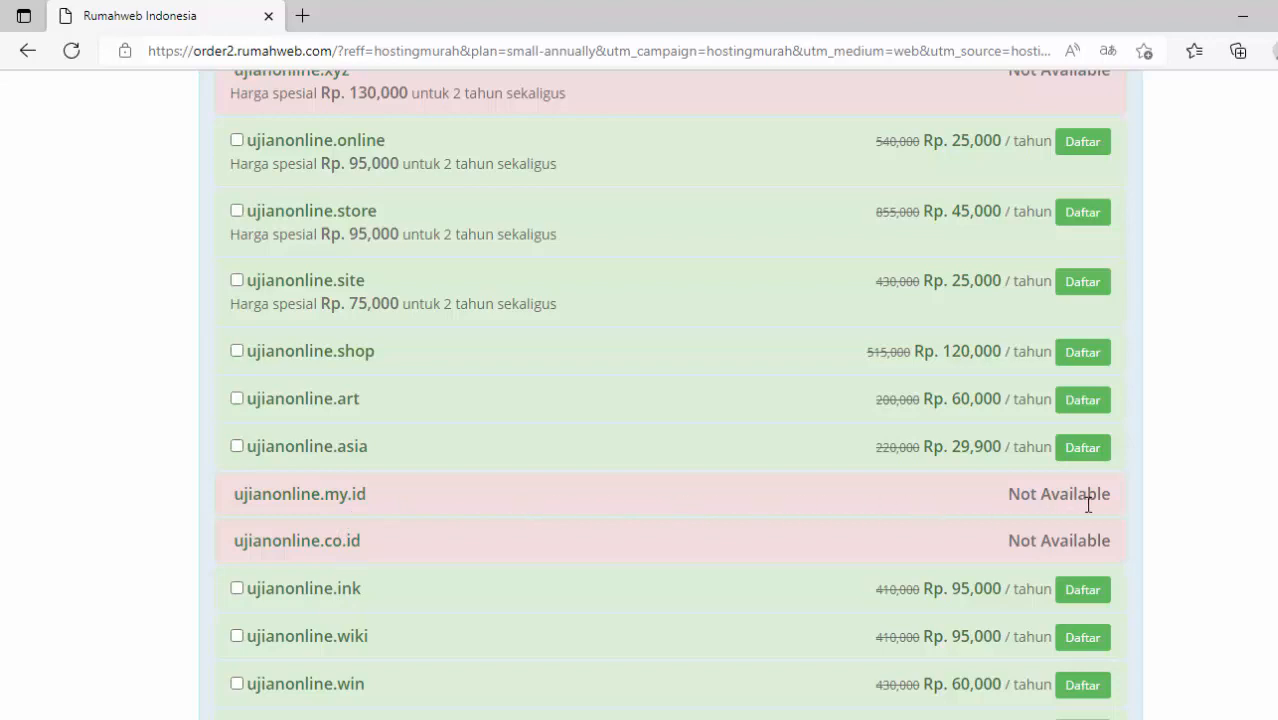
Search for the new domain name ujianonlinesmk and check the availability and yearly prices of its extensions.
scroll(1109, 501, up, 10)
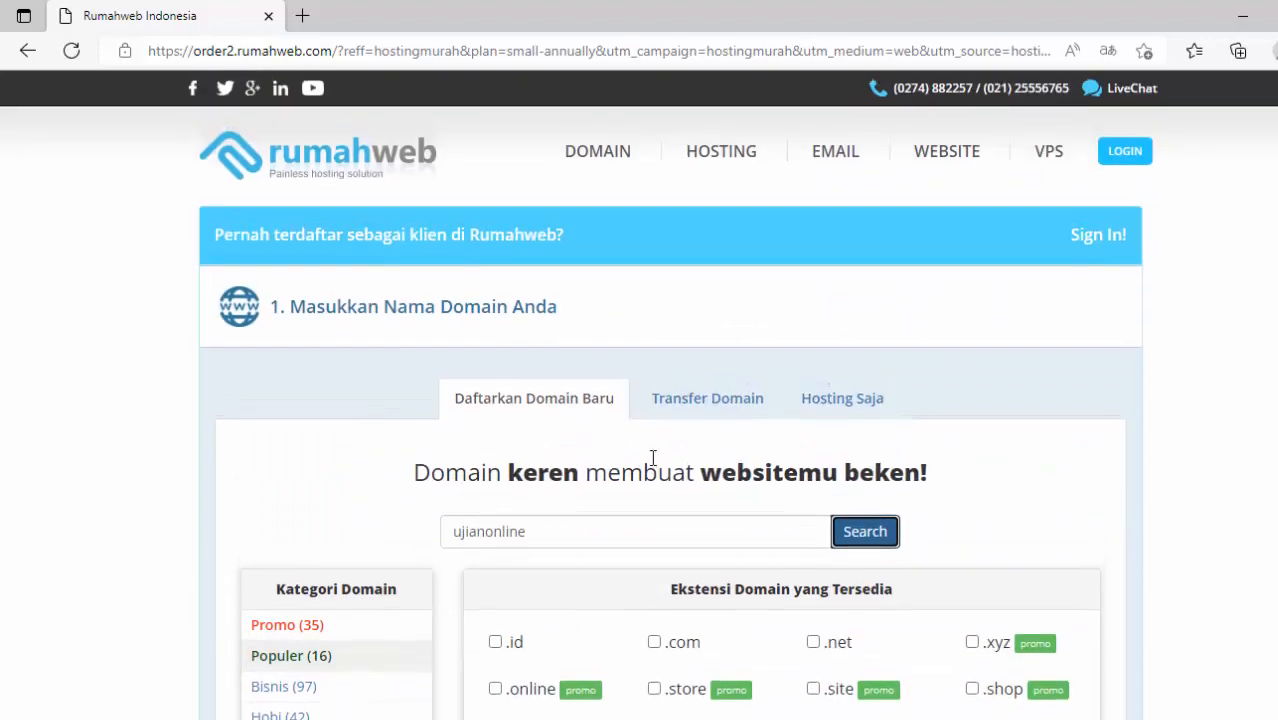
click(561, 535)
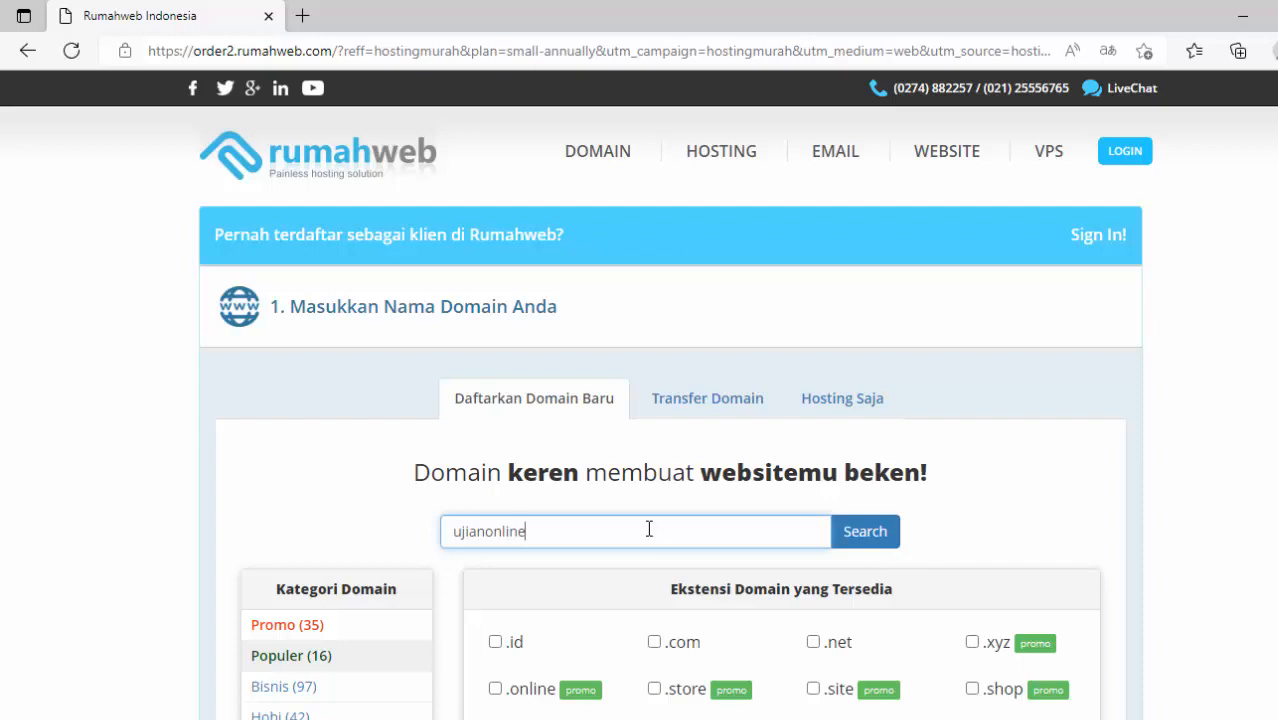
text(smk)
click(874, 540)
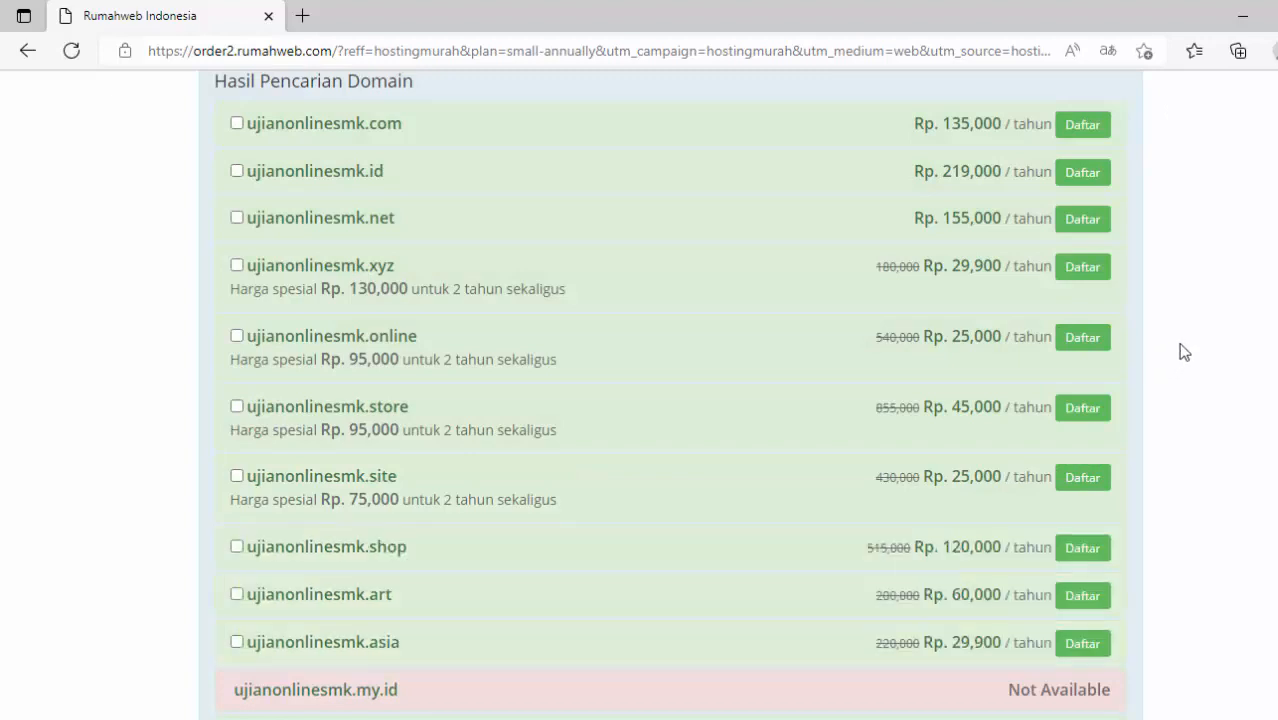
scroll(1184, 351, down, 1)
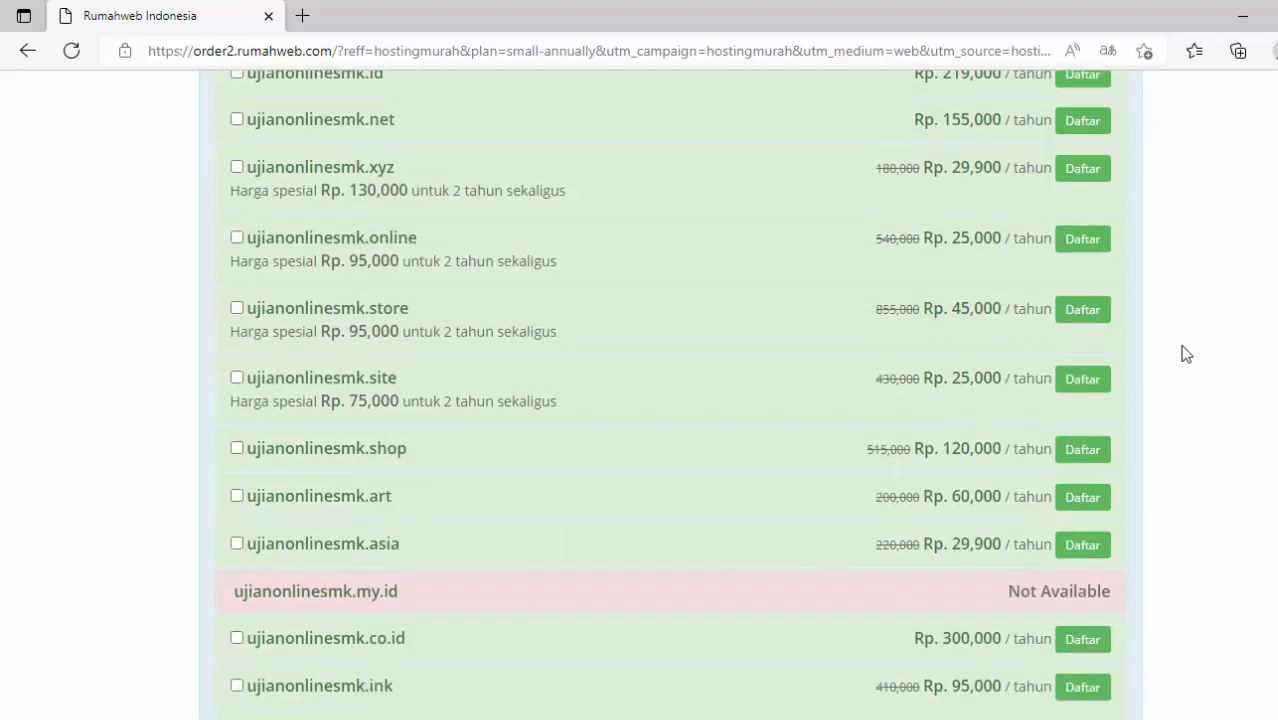
scroll(1183, 346, down, 1)
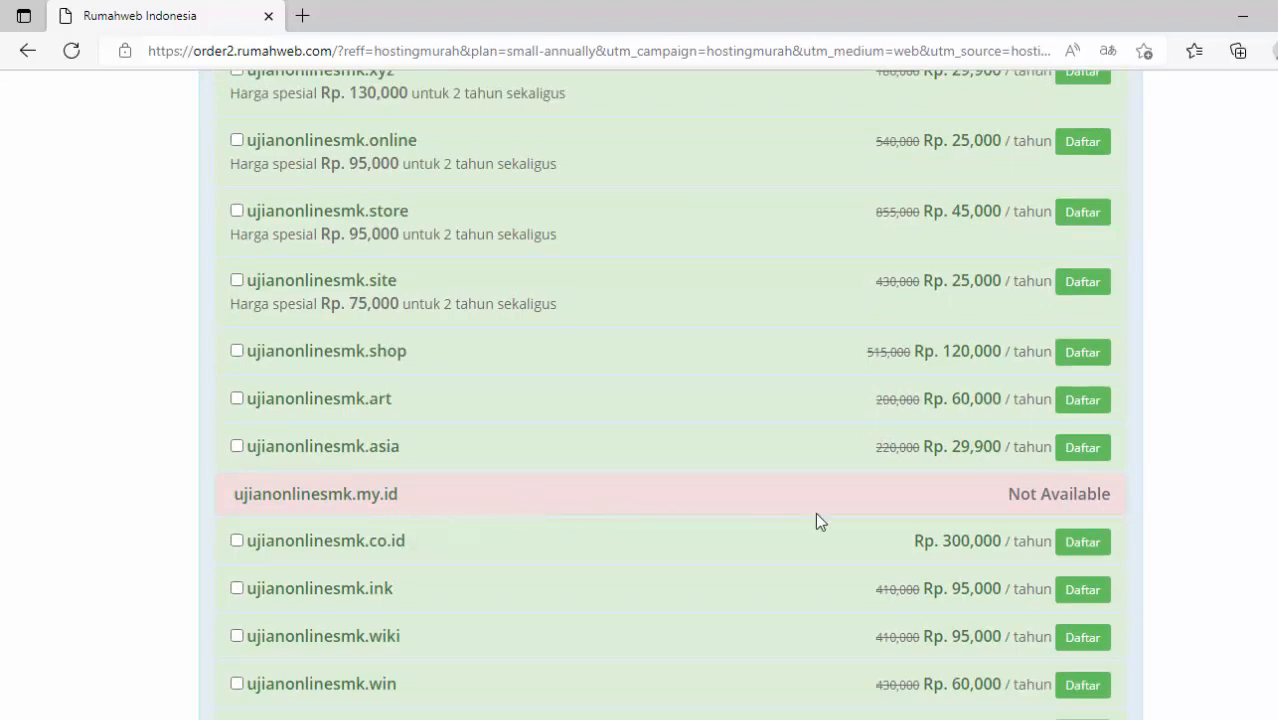
scroll(850, 520, down, 1)
scroll(850, 520, up, 3)
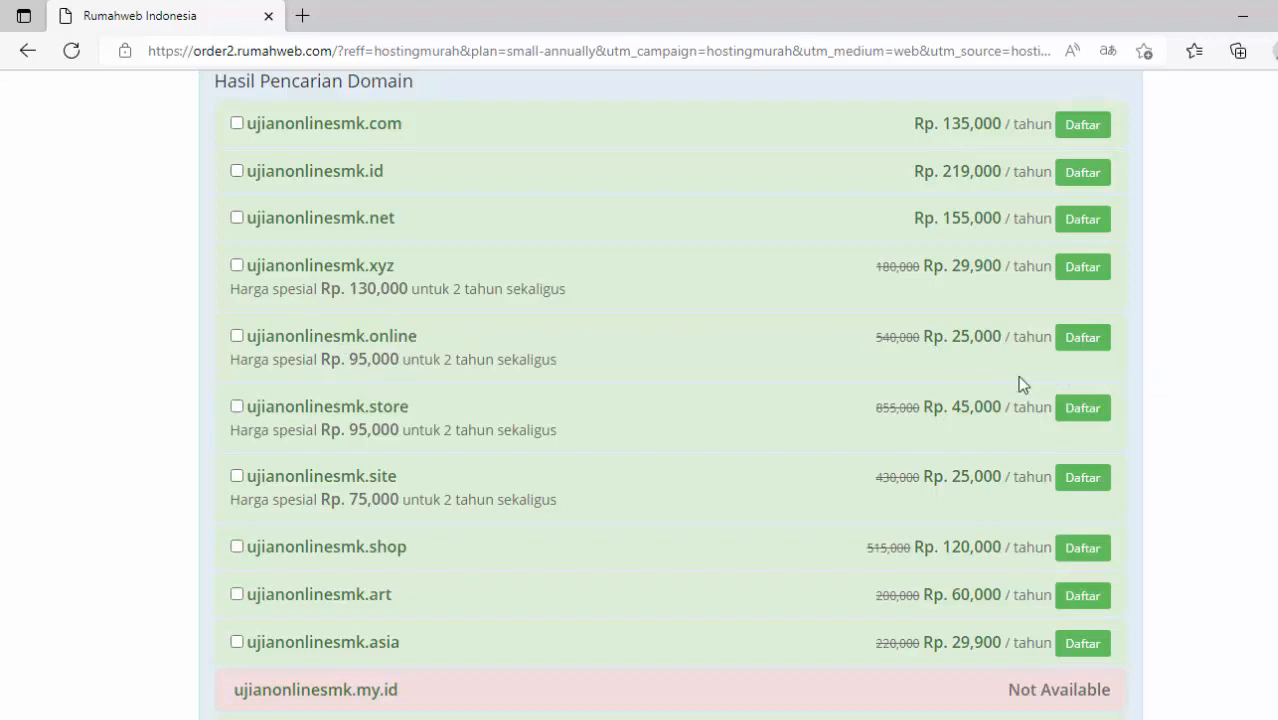
Search for the domain name ujianonlineunw instead and look through the availability and yearly prices of its extensions.
scroll(1059, 446, up, 3)
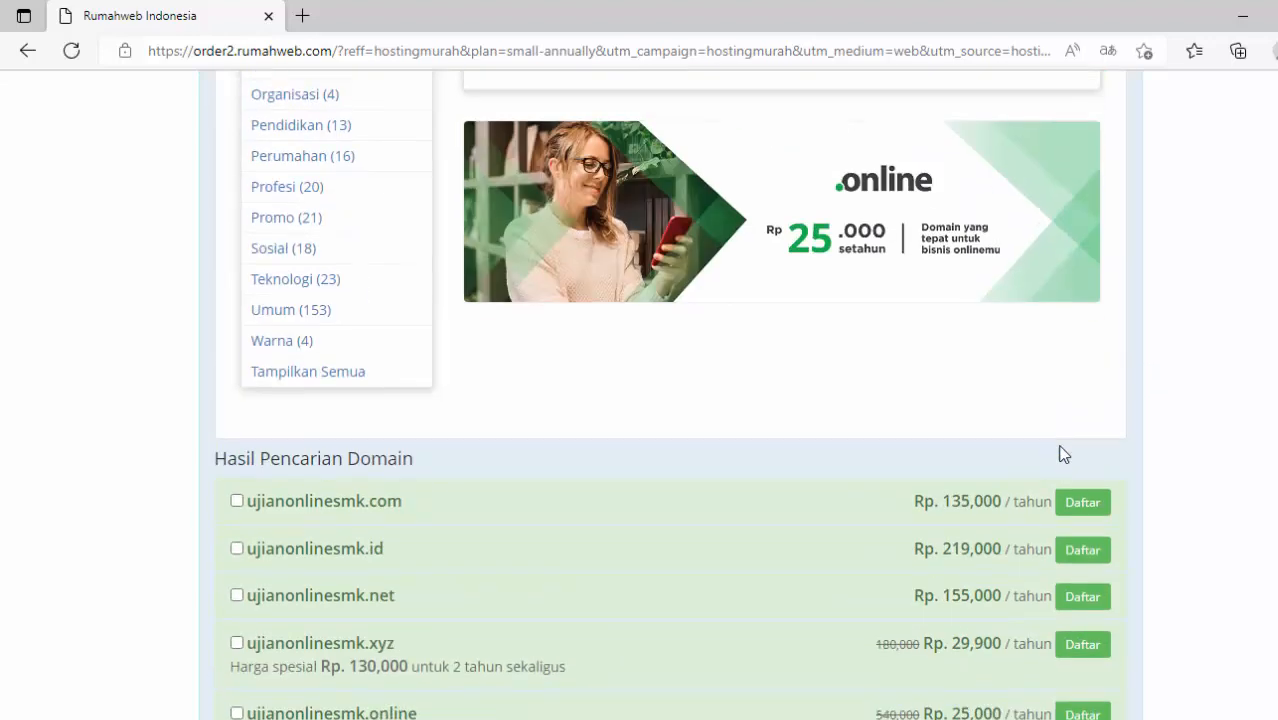
scroll(1059, 450, up, 6)
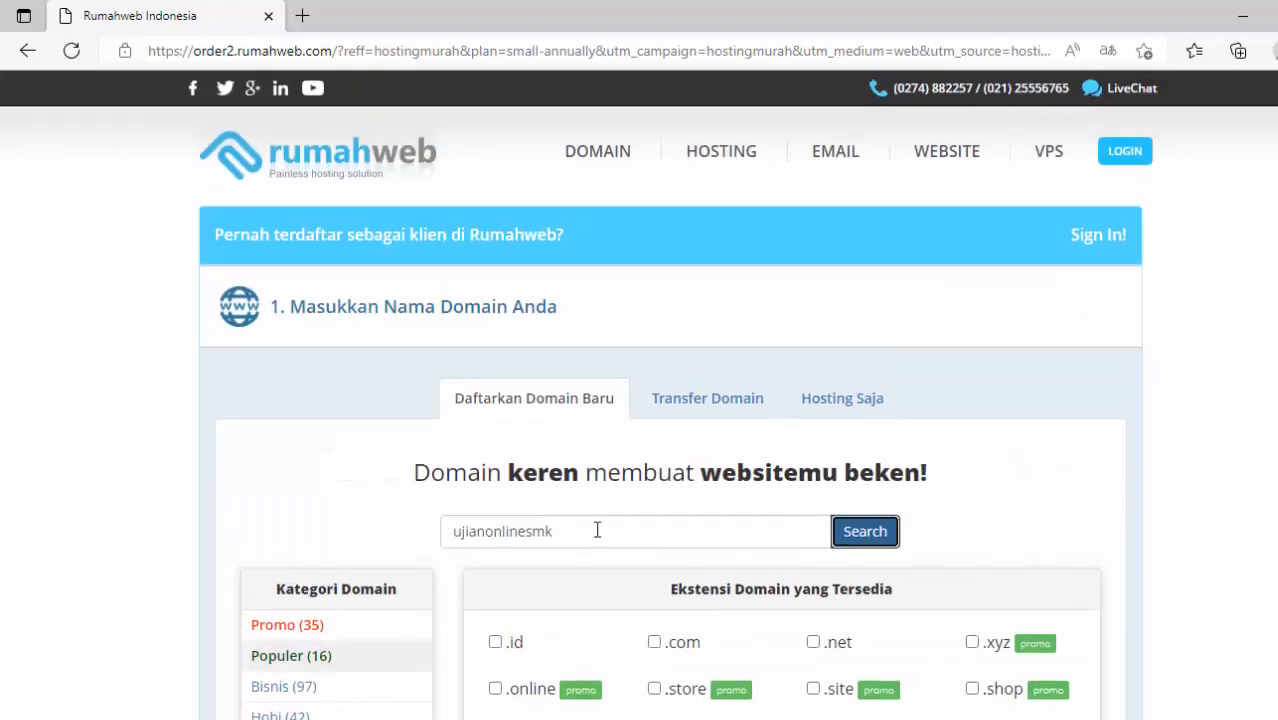
click(597, 530)
key(BackSpace)
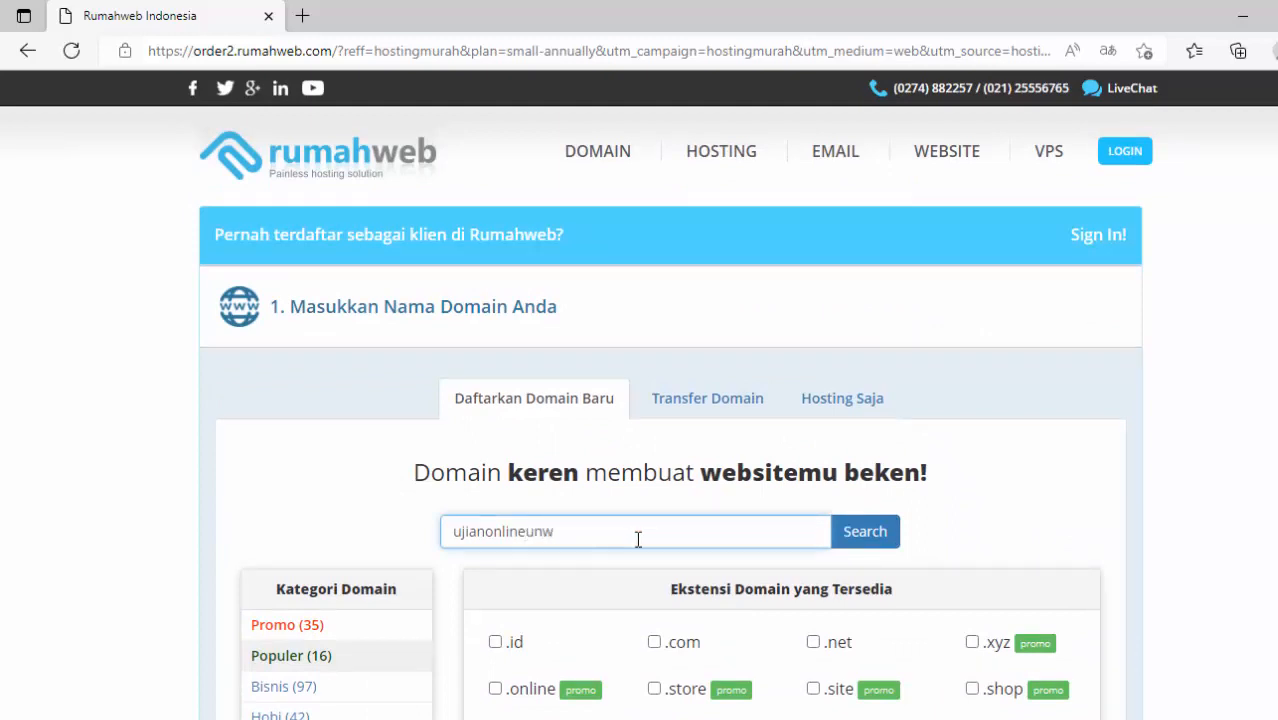
click(850, 531)
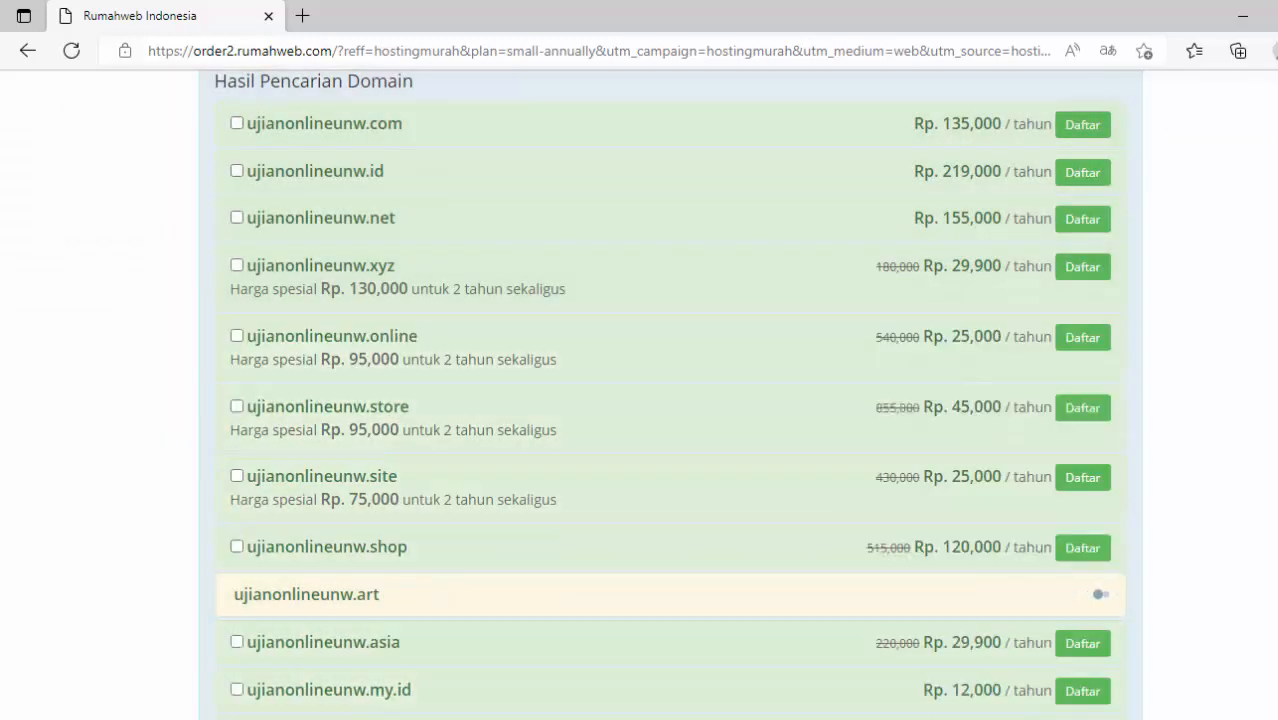
scroll(670, 400, down, 2)
scroll(1015, 464, up, 1)
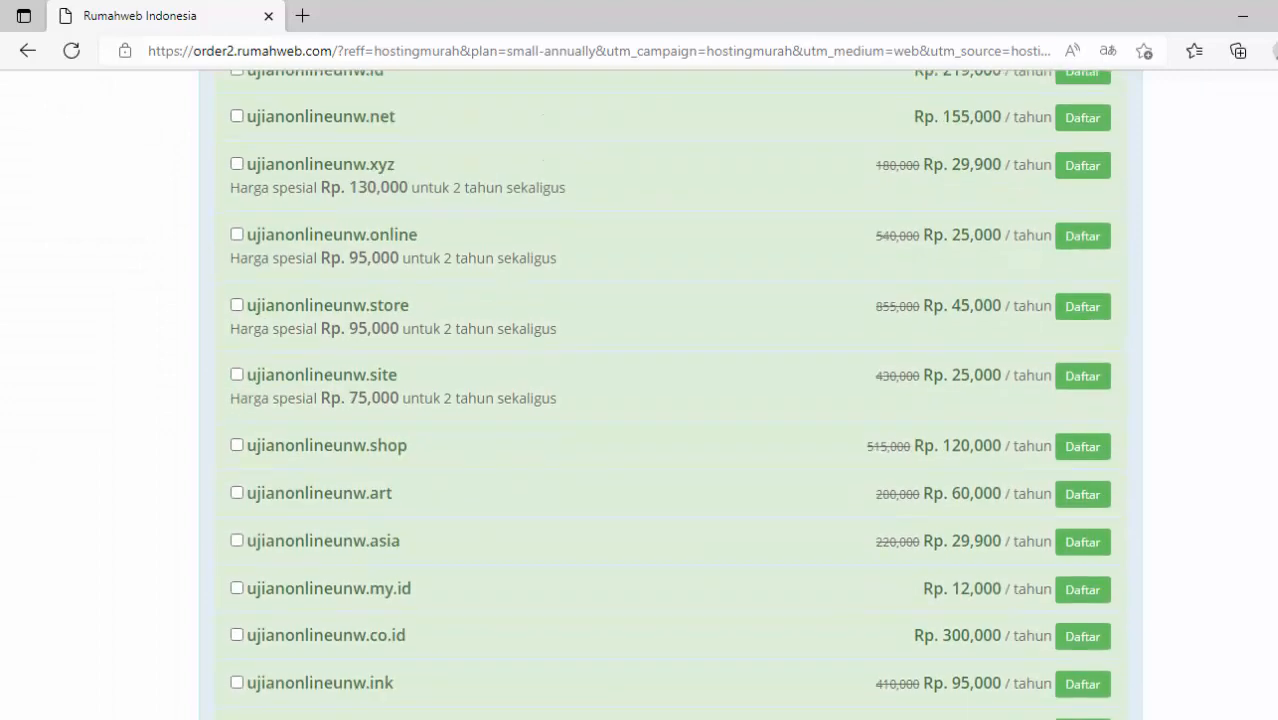
scroll(341, 590, down, 1)
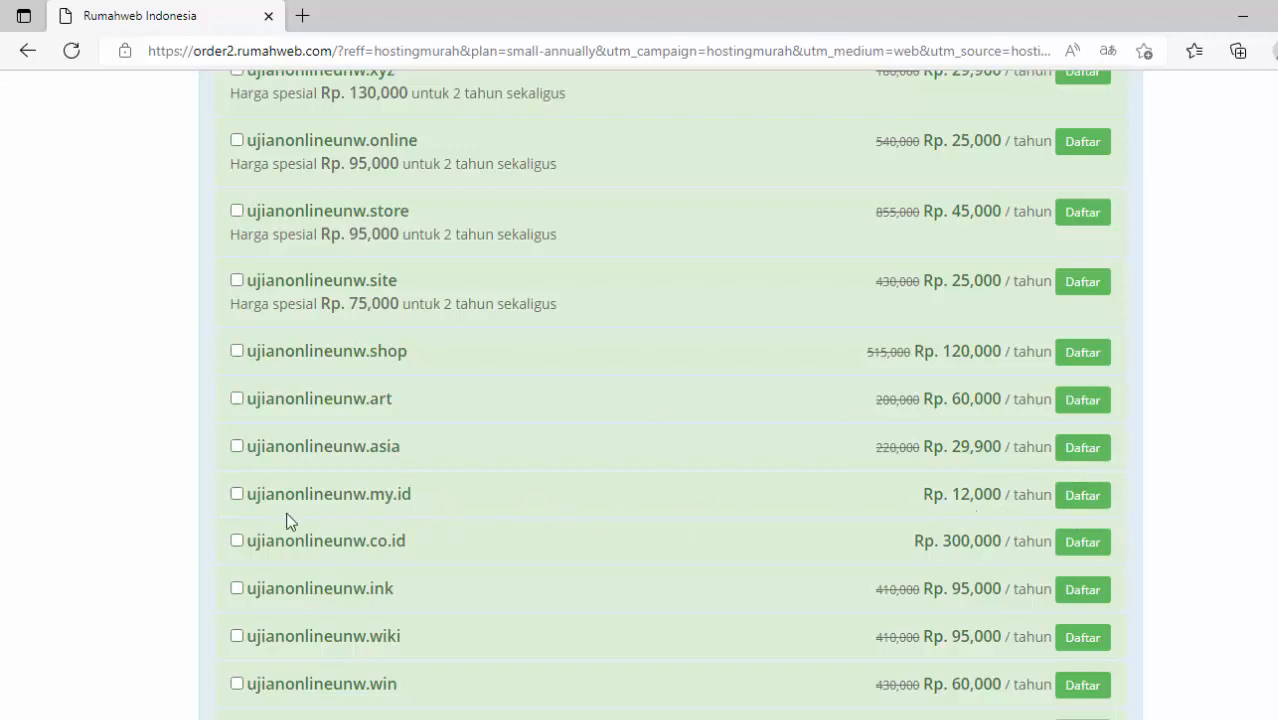
Select the domain ujianonlineunw.my.id and deactivate its Privacy Protection and Managed Contact add-on.
click(237, 493)
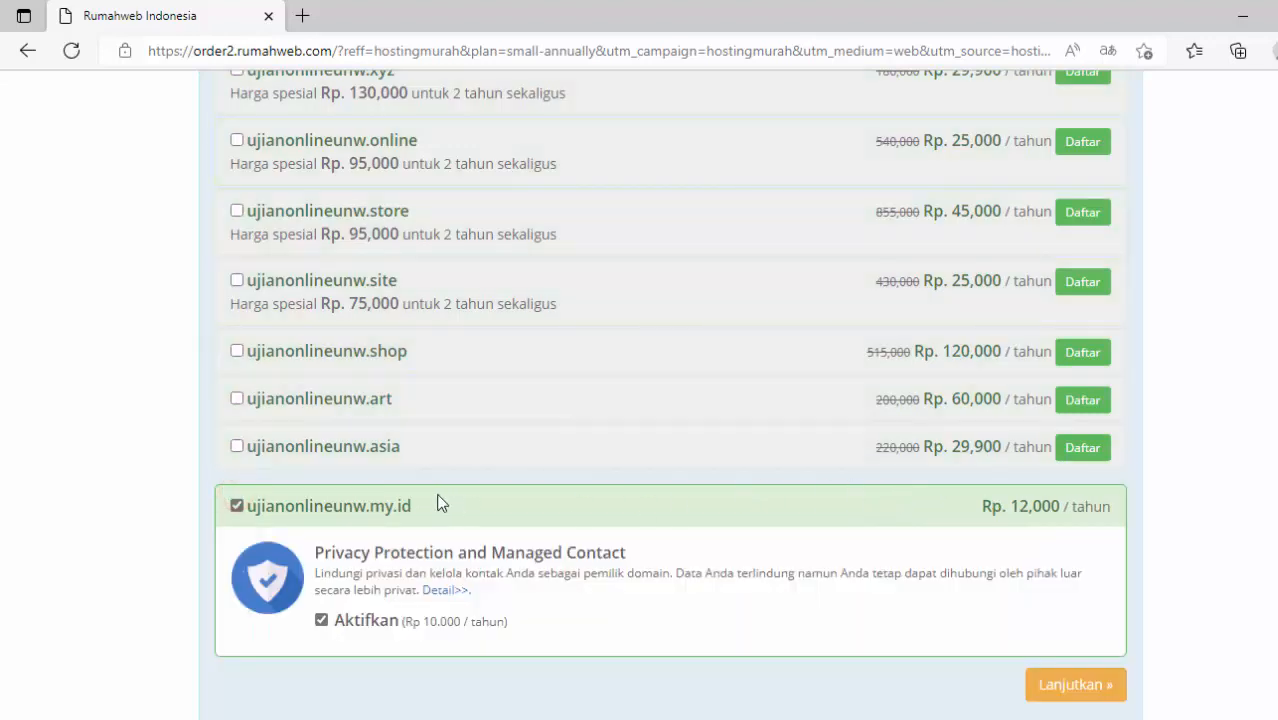
scroll(799, 405, down, 2)
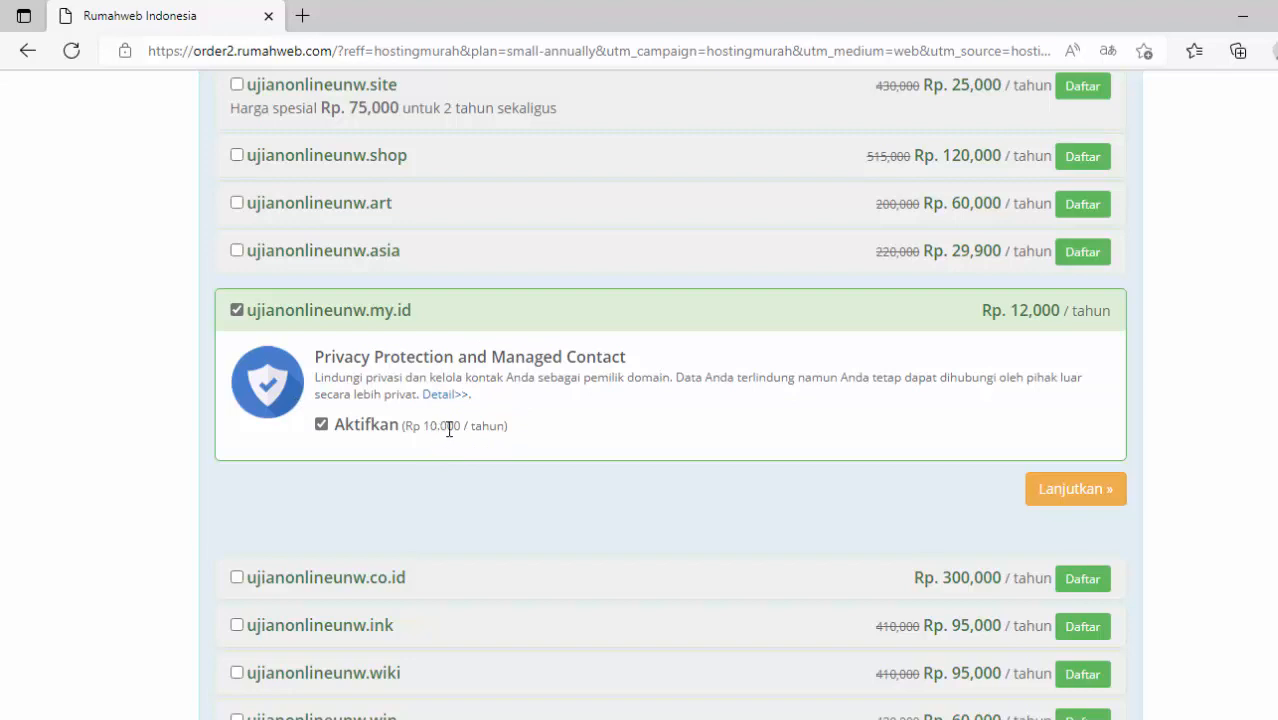
click(321, 425)
Check the hosting category options and choose the 12 Bulan billing period with free domain for the Small package.
scroll(975, 505, down, 4)
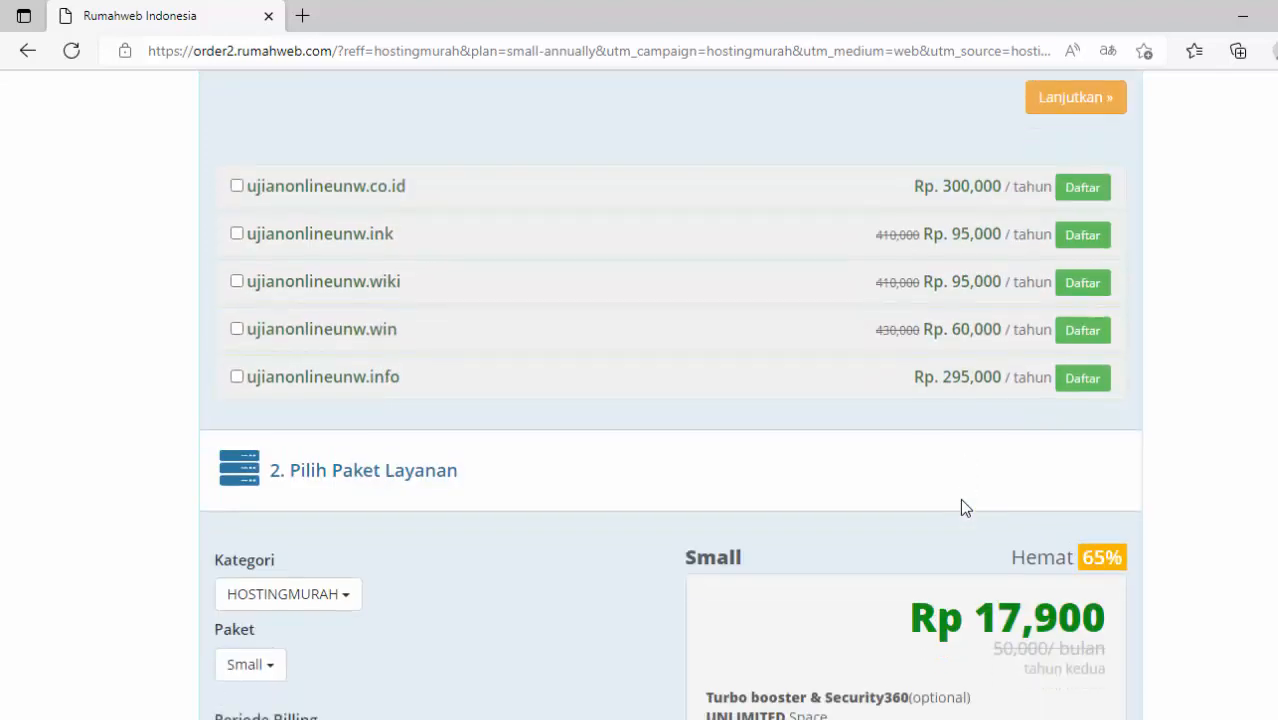
scroll(963, 498, down, 3)
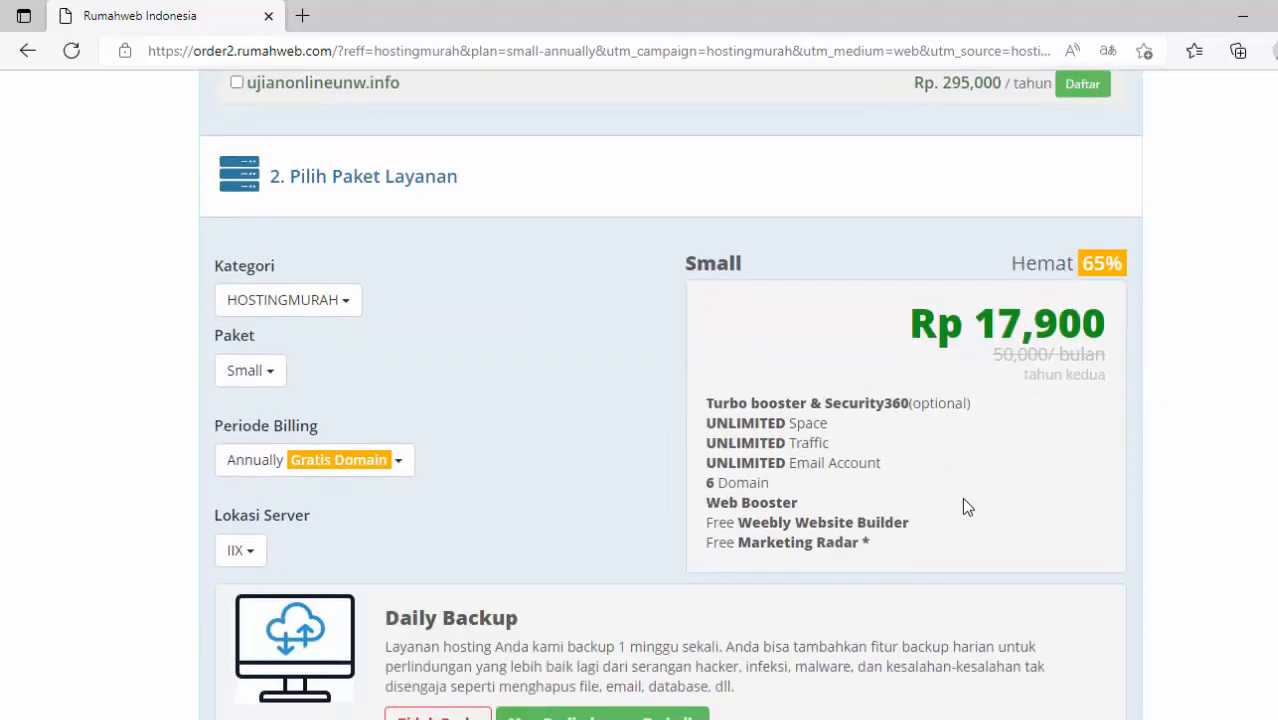
scroll(962, 497, down, 1)
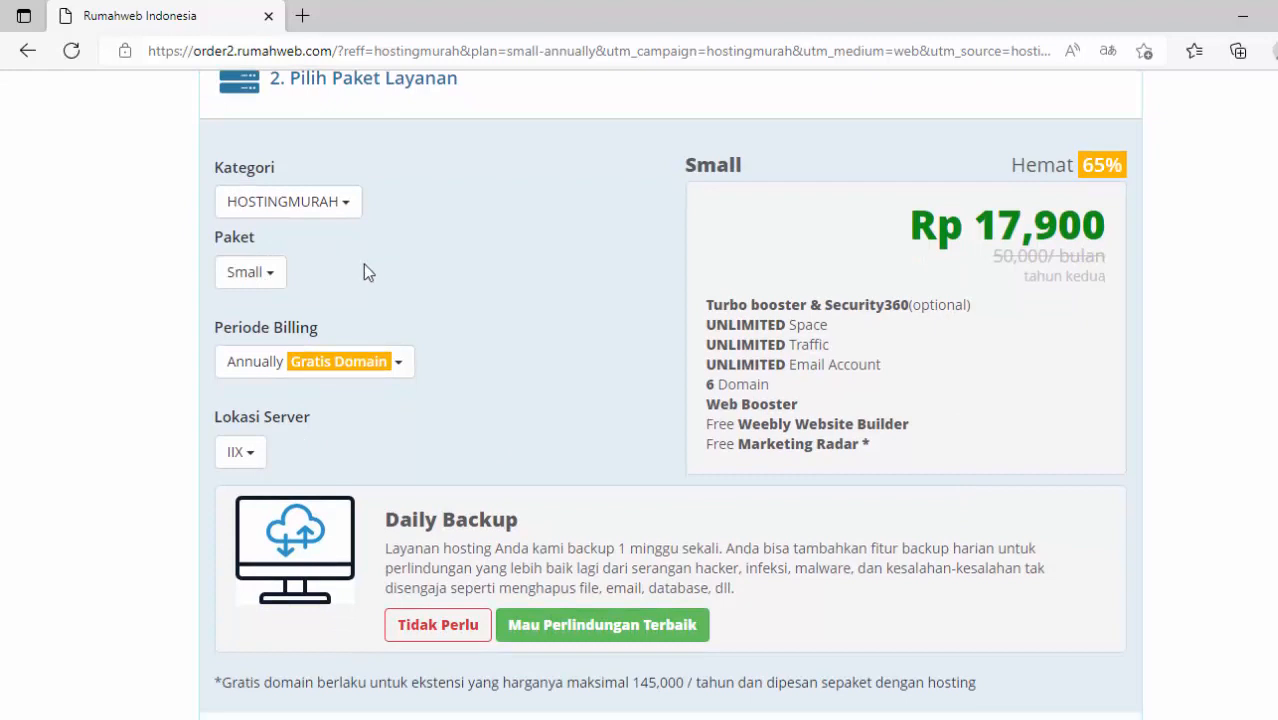
click(328, 203)
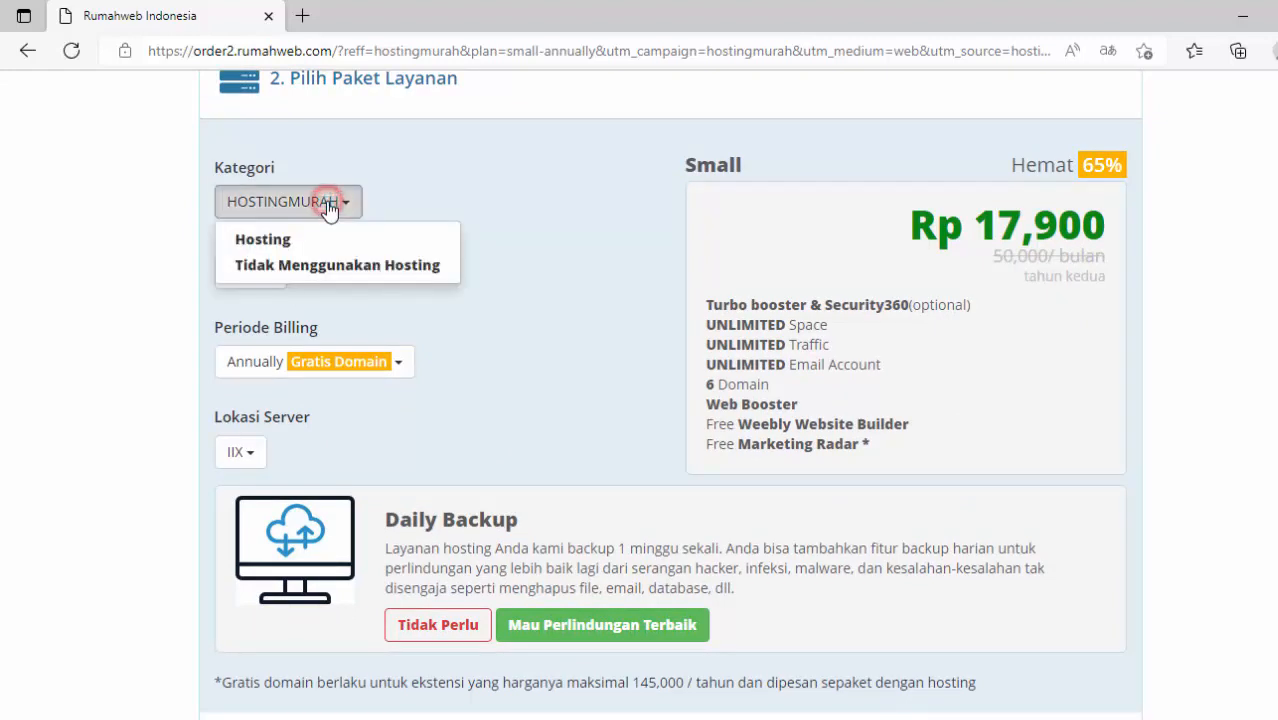
click(471, 184)
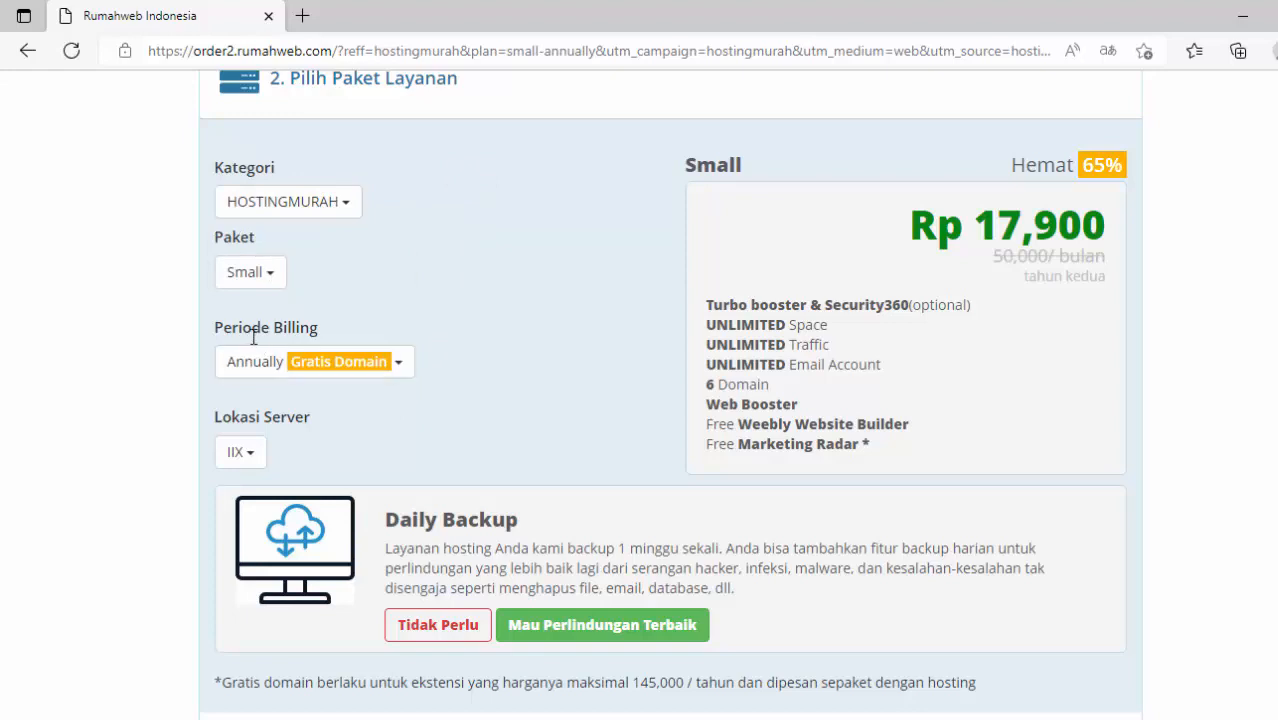
click(400, 362)
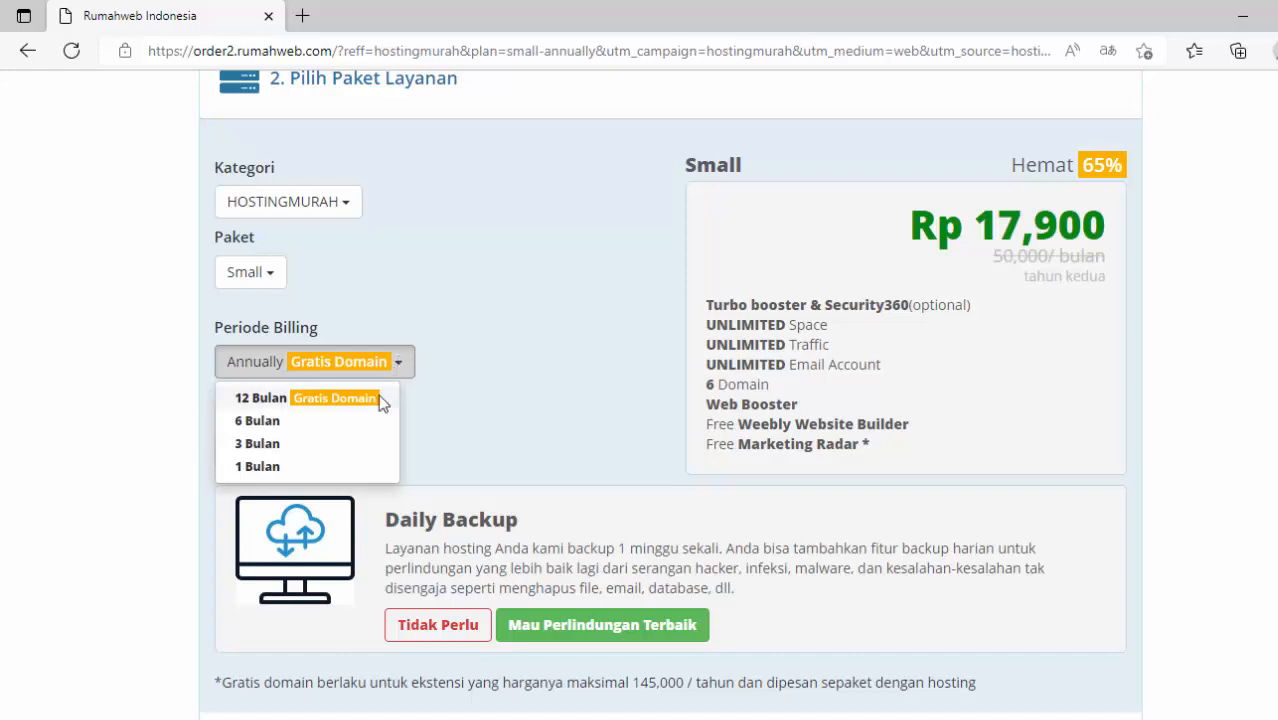
click(376, 397)
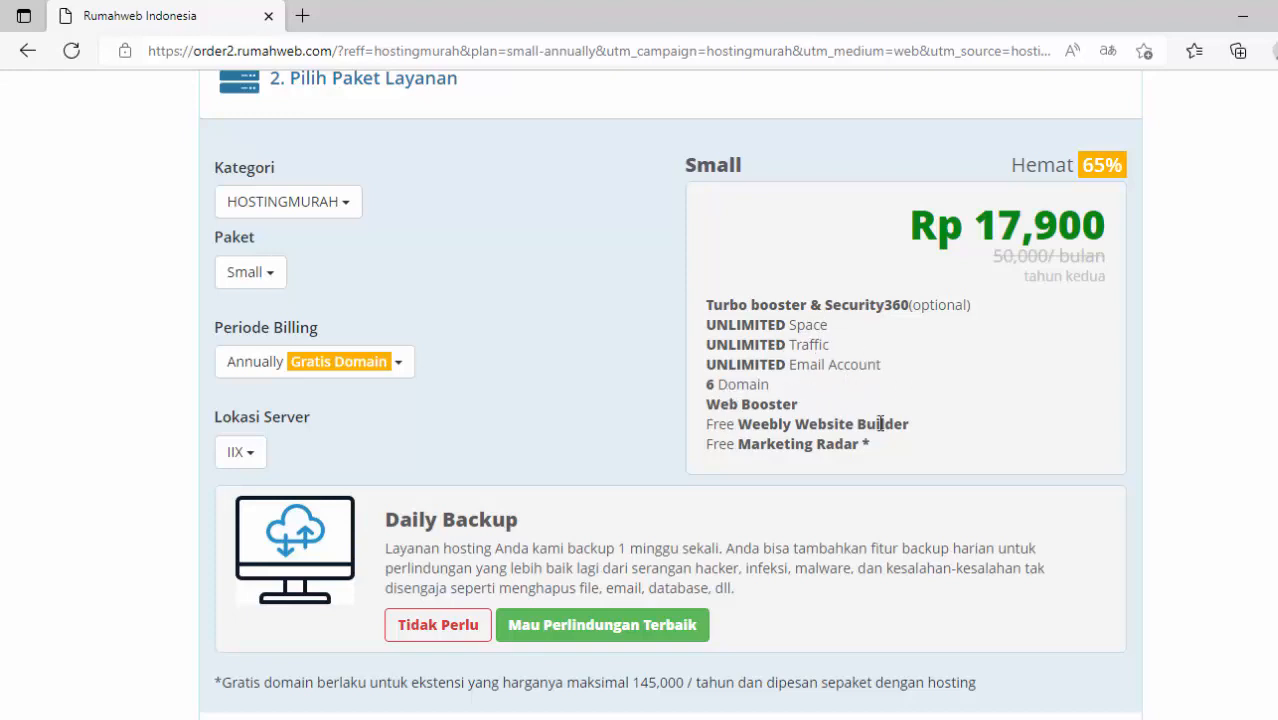
Review the Small package details, recommended extra services, account registration options, cart costs and the domain's registration year choices.
scroll(967, 417, down, 2)
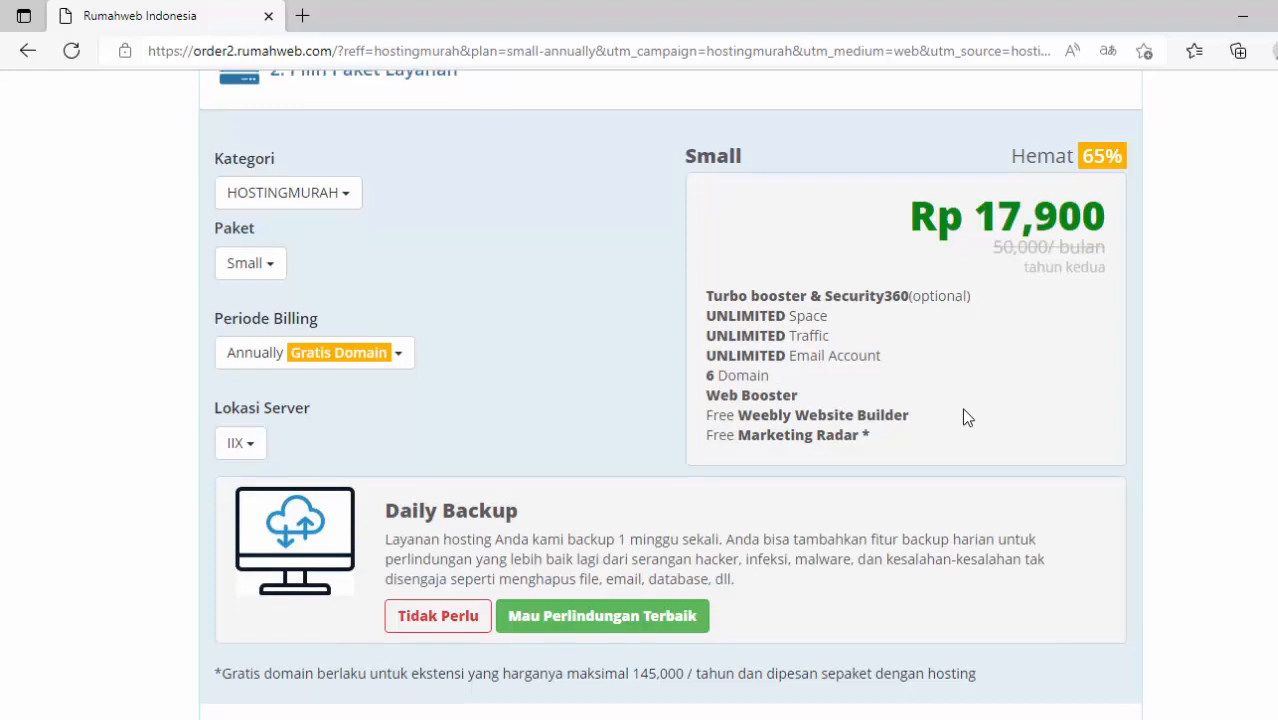
scroll(967, 417, up, 1)
scroll(967, 417, down, 2)
scroll(962, 417, down, 3)
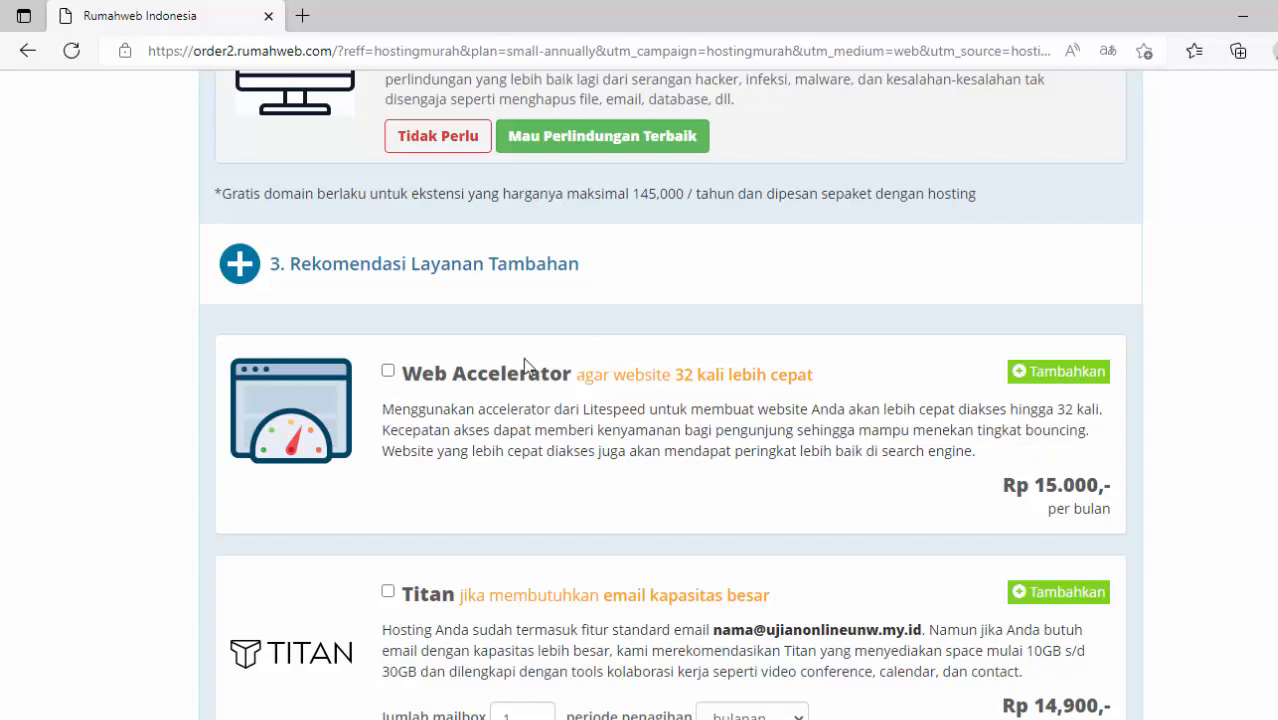
scroll(450, 375, down, 10)
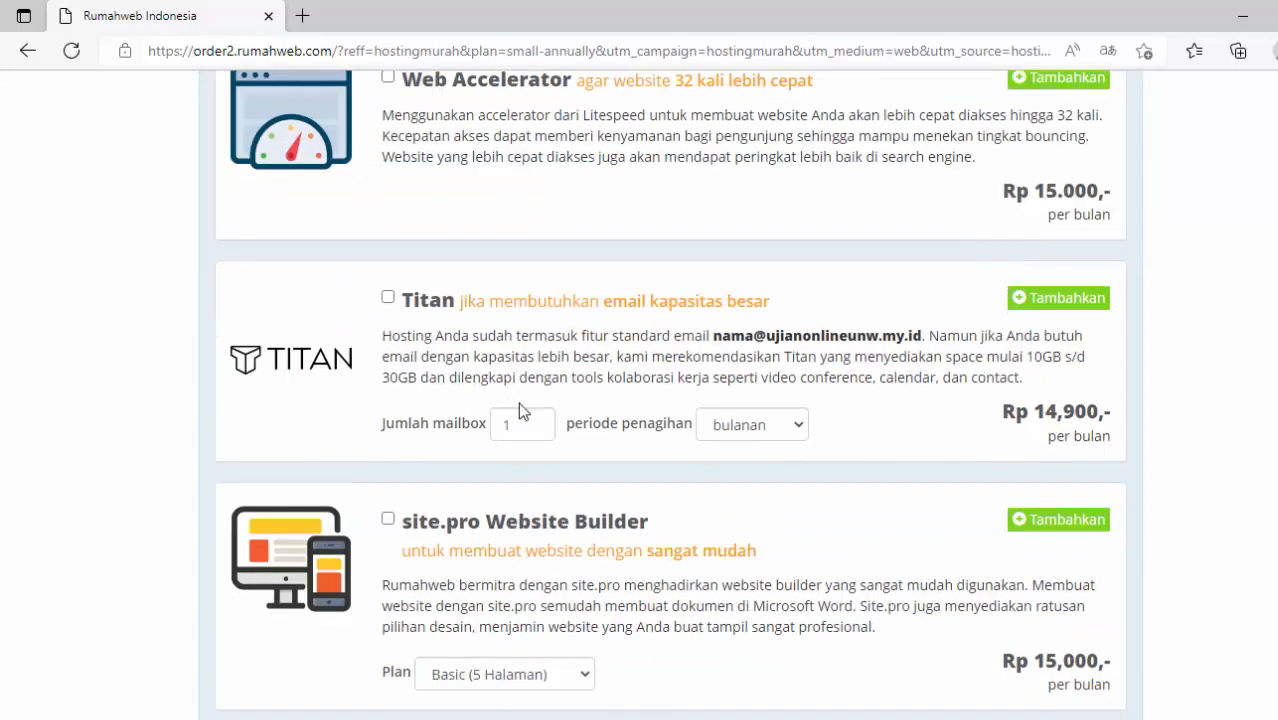
scroll(632, 417, down, 2)
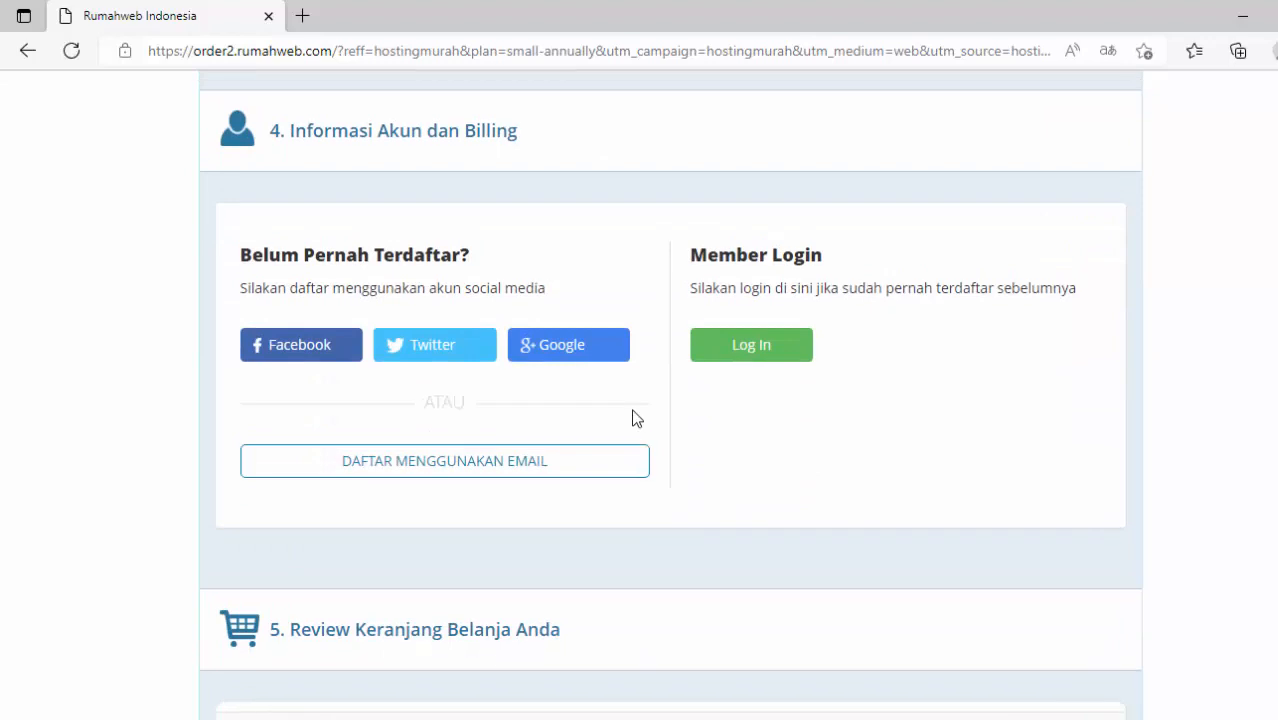
scroll(633, 418, up, 4)
scroll(632, 417, down, 8)
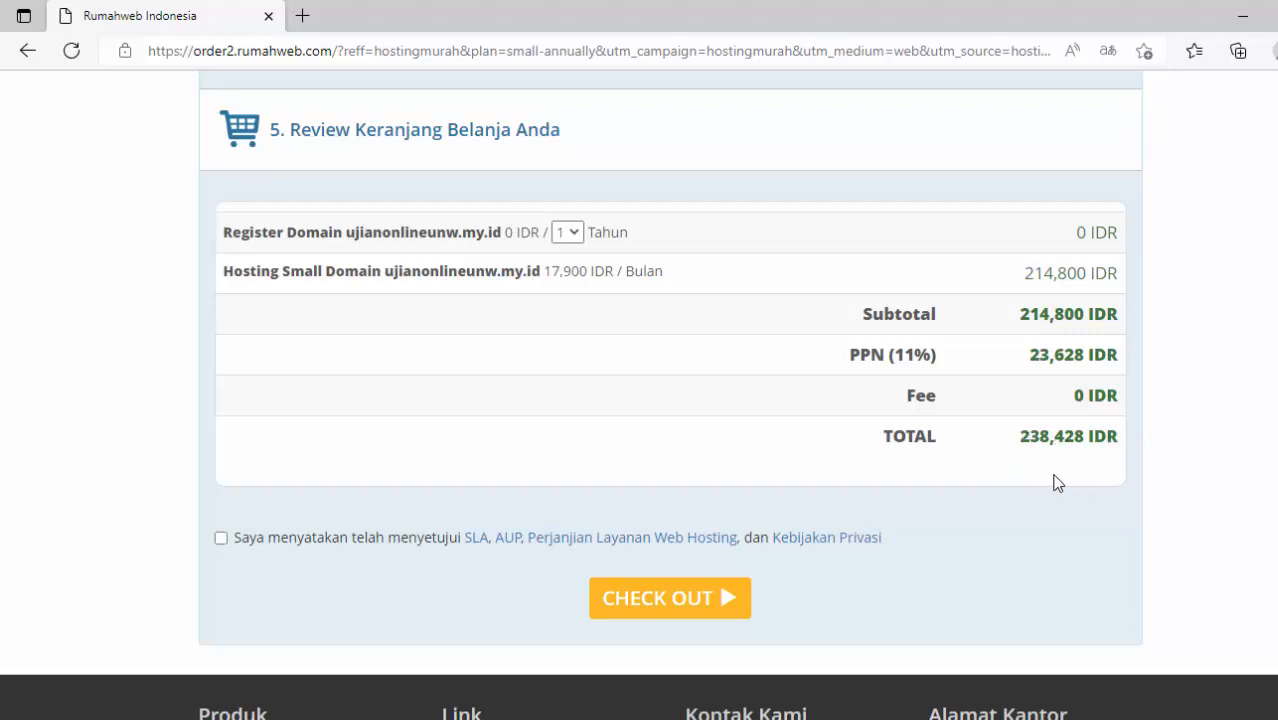
click(568, 232)
click(700, 243)
Set the Small package's billing period to 6 Bulan and check the domain, hosting and total costs in the cart.
scroll(735, 265, up, 10)
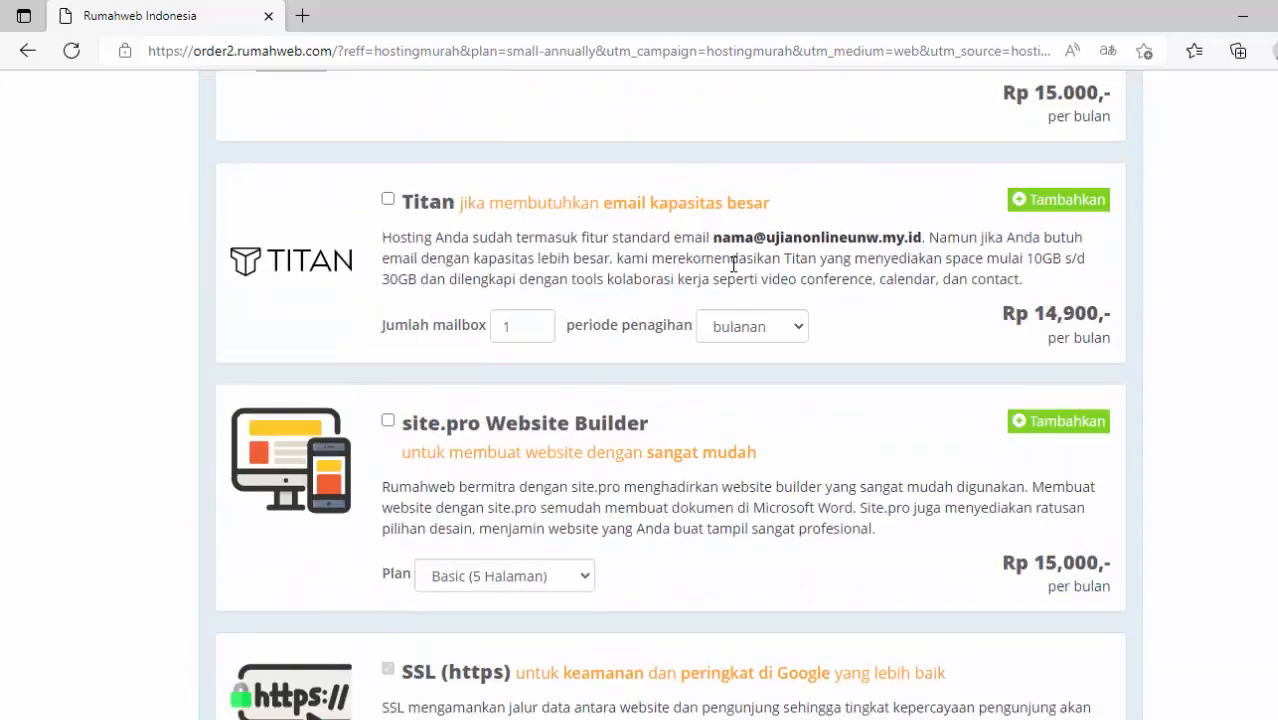
scroll(733, 265, up, 15)
scroll(730, 265, down, 7)
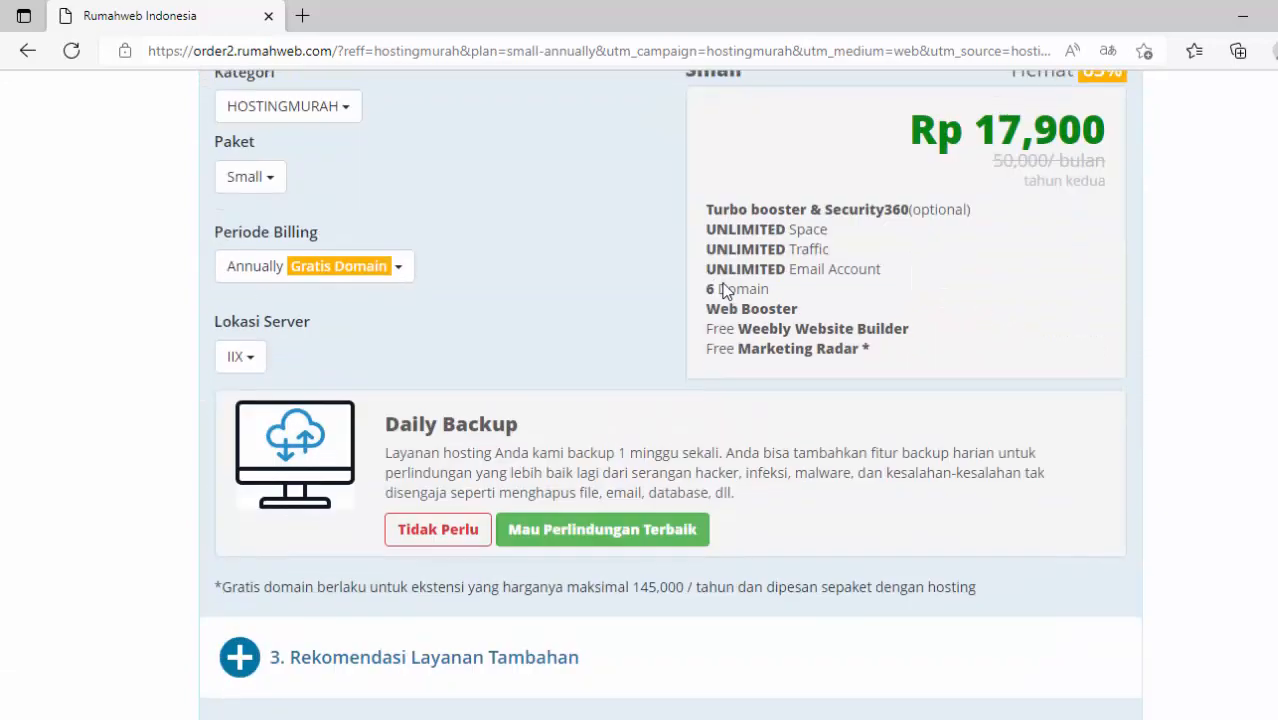
scroll(690, 295, up, 2)
click(396, 461)
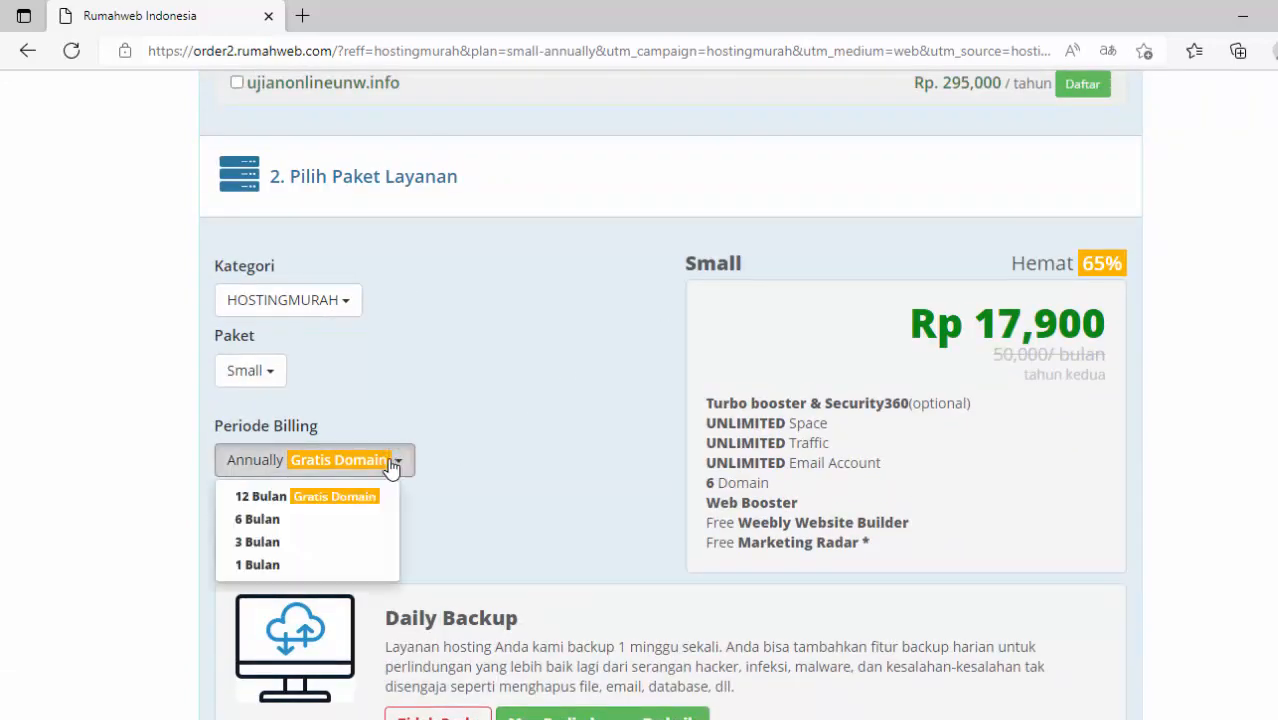
click(266, 518)
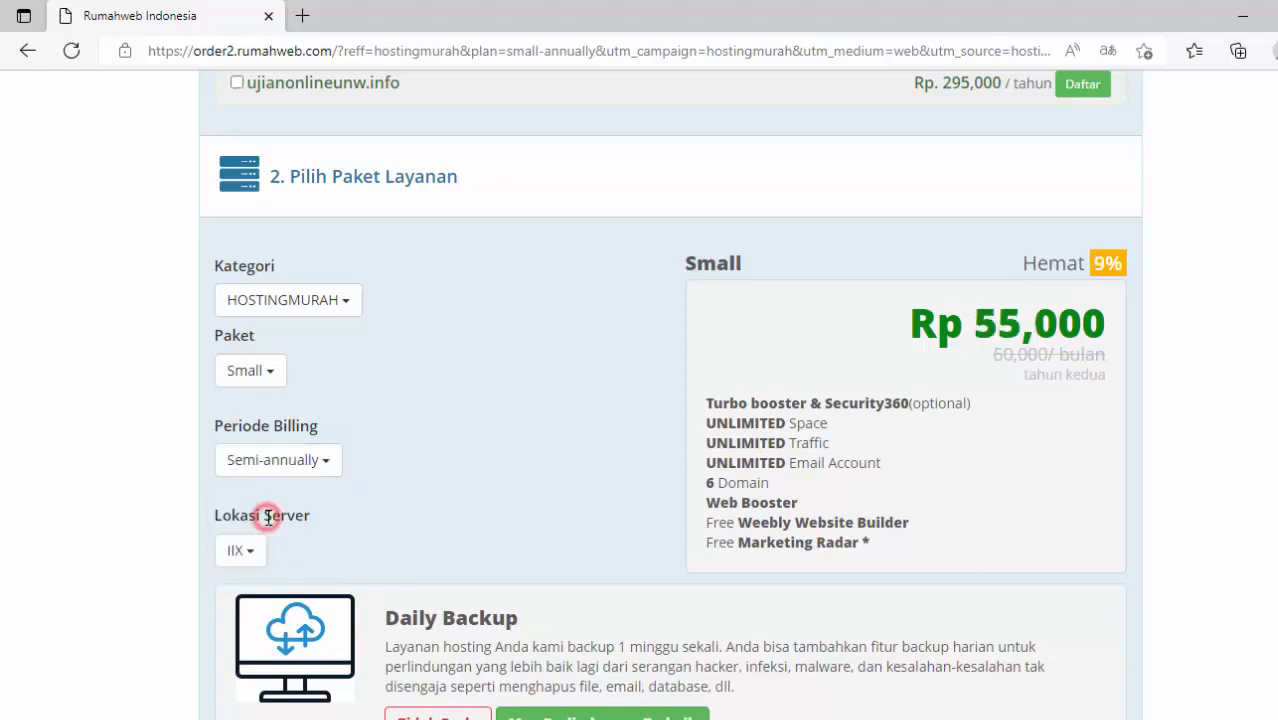
scroll(1020, 511, down, 15)
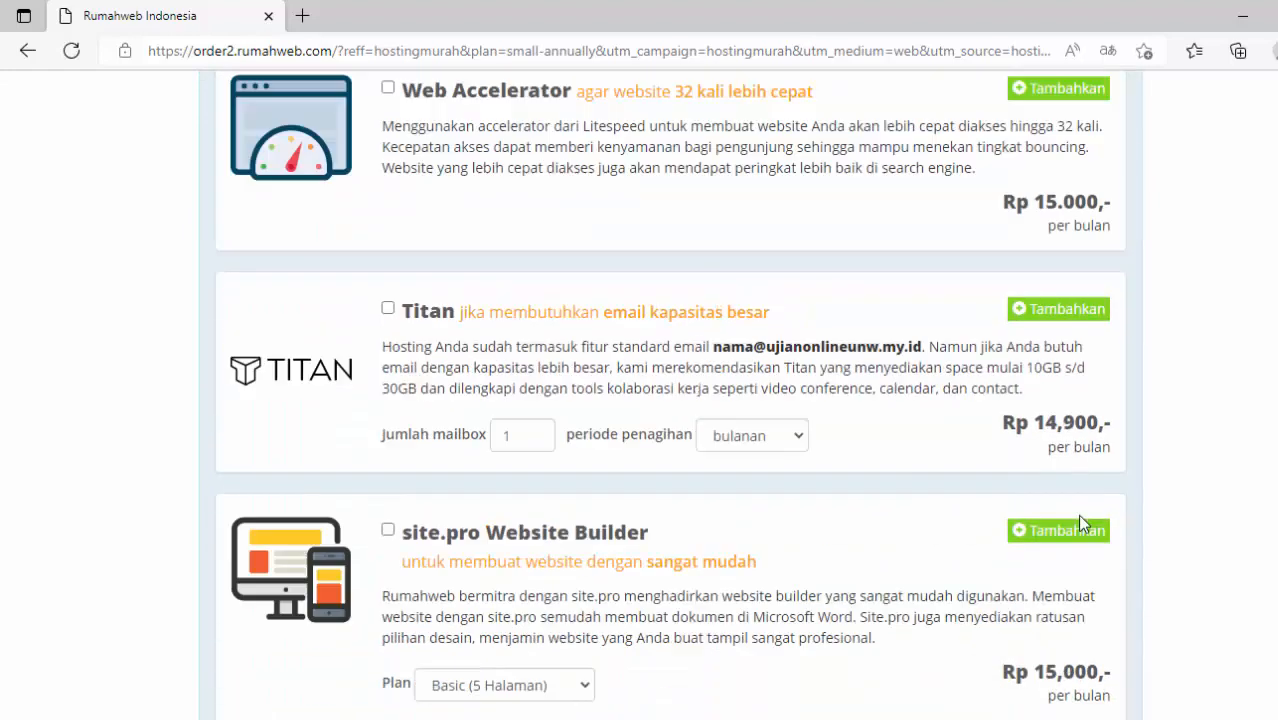
scroll(1078, 537, down, 2)
scroll(1112, 334, up, 3)
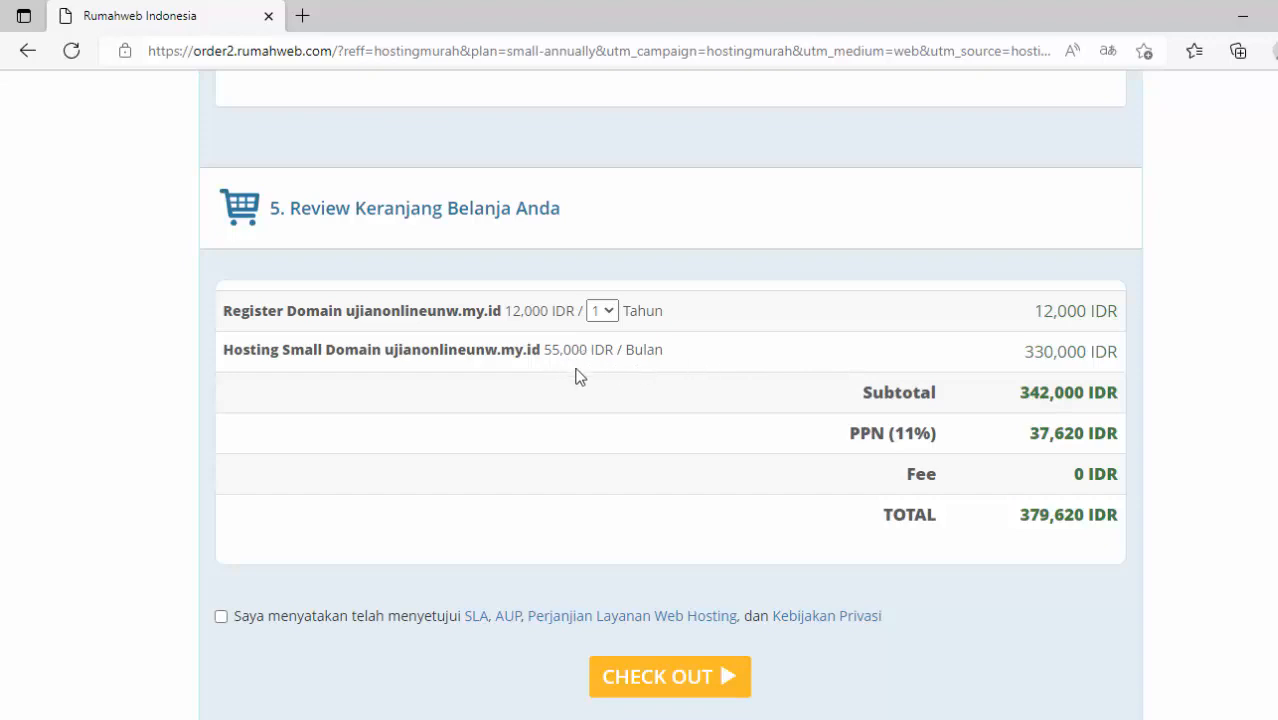
Set the Small package's billing period to 1 Bulan and check the resulting domain, hosting and total costs in the cart.
scroll(622, 350, up, 20)
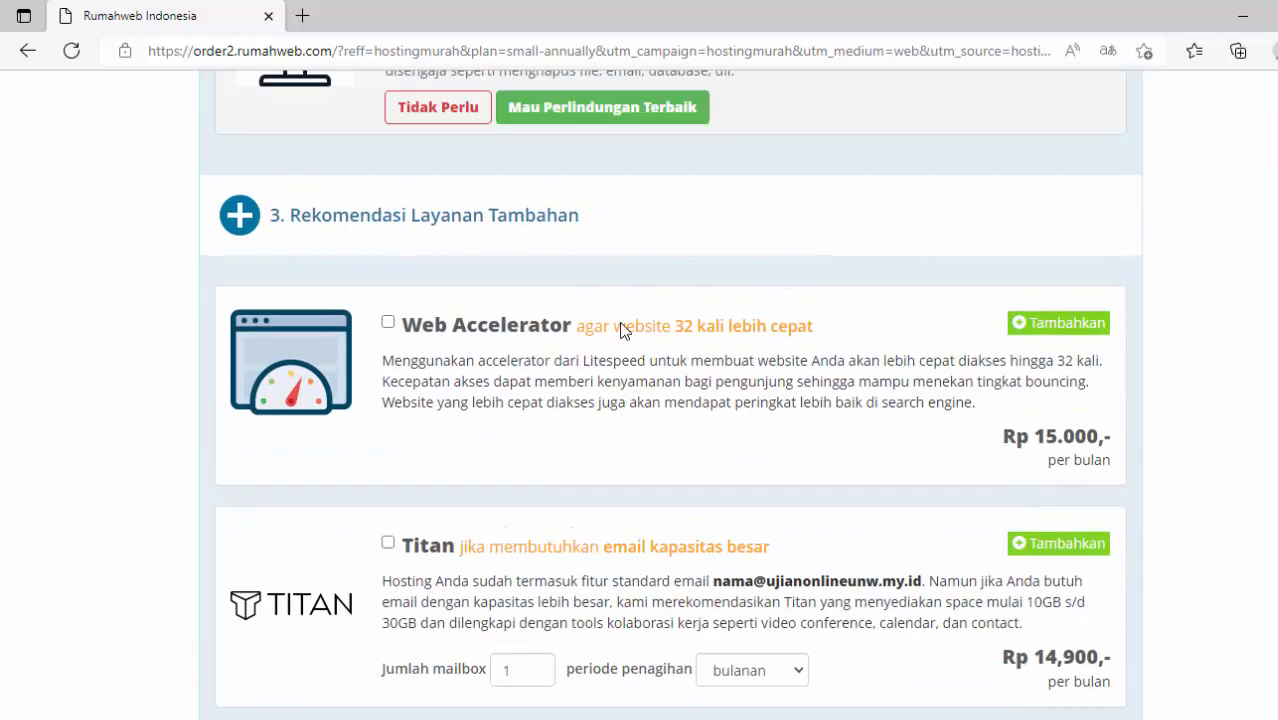
scroll(620, 330, down, 5)
scroll(622, 328, up, 5)
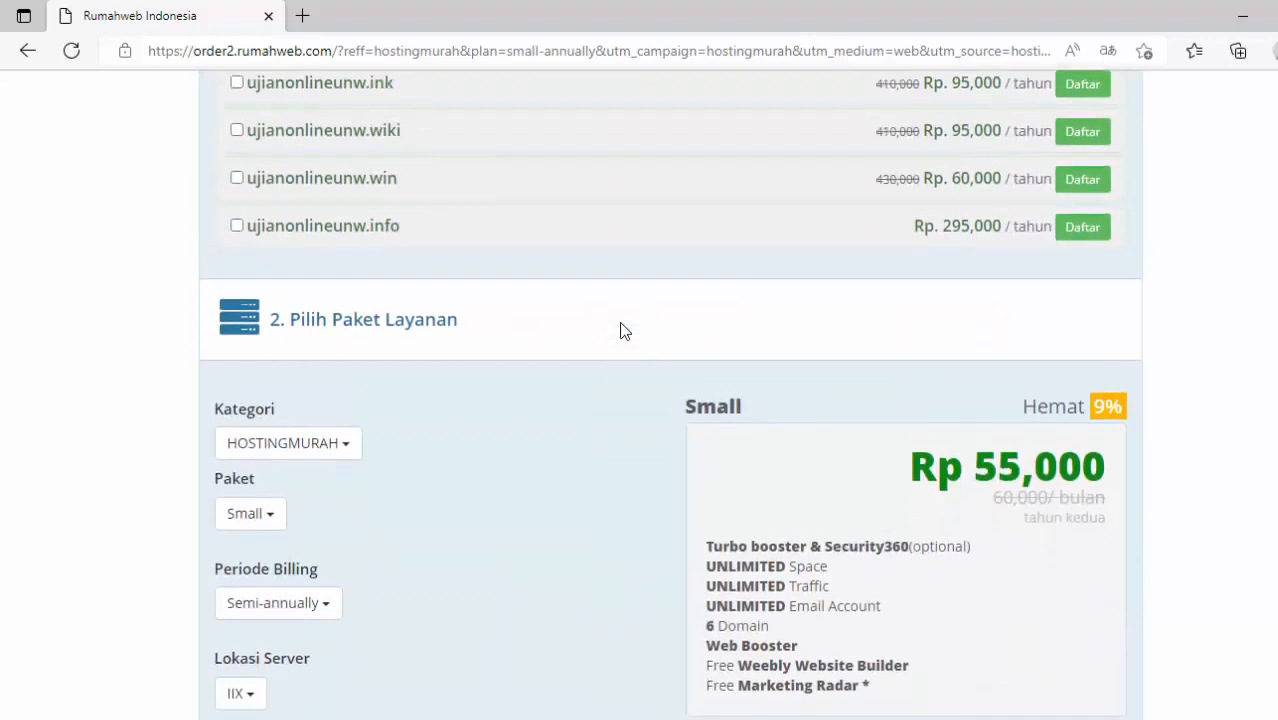
scroll(620, 335, down, 4)
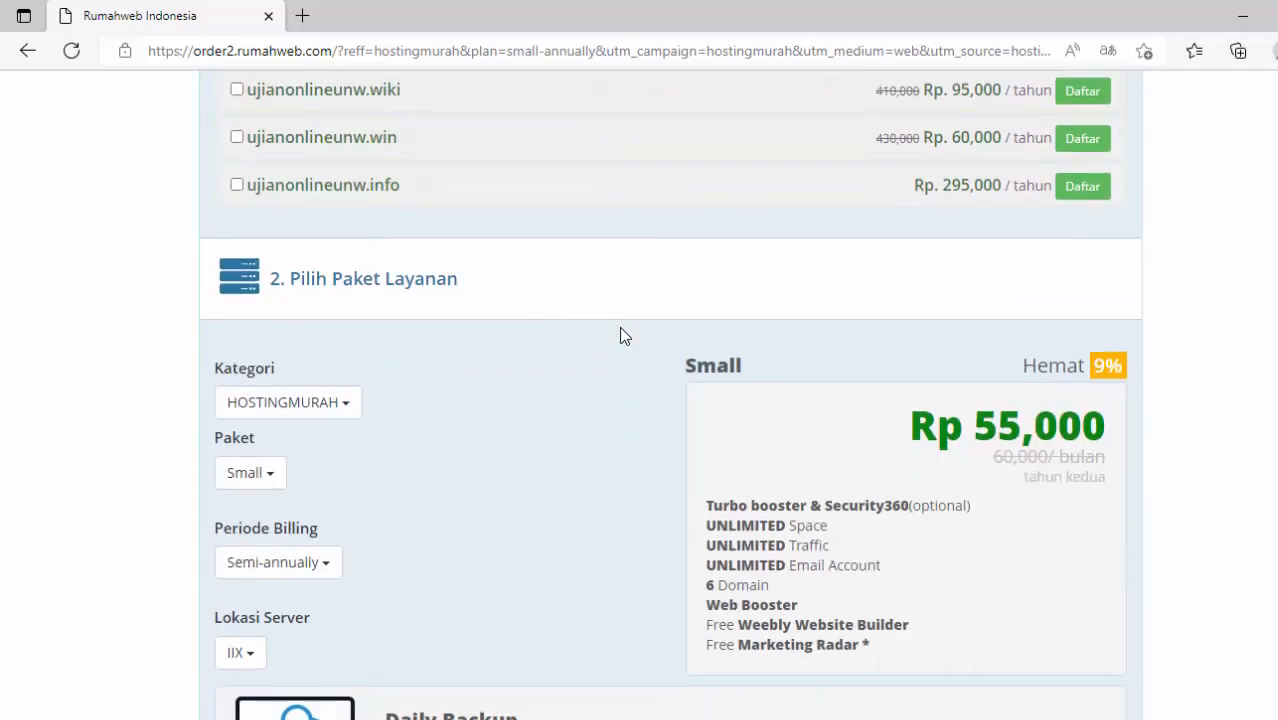
scroll(570, 420, down, 2)
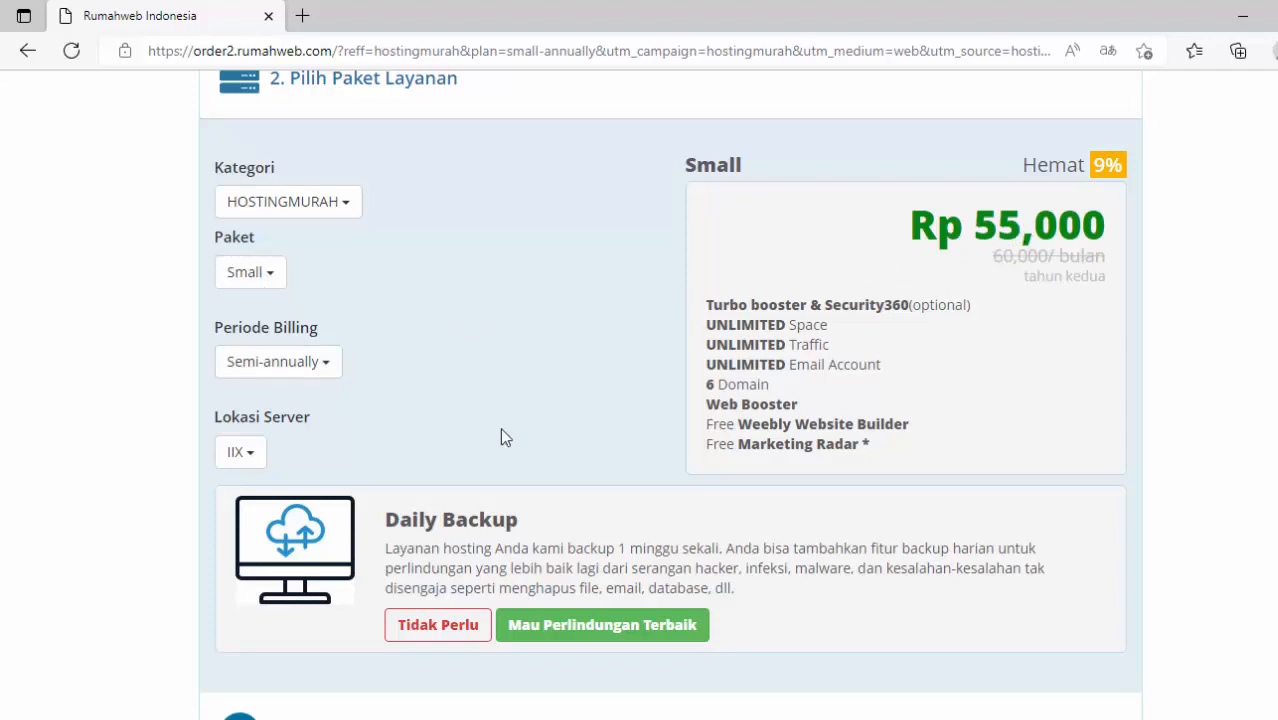
click(338, 361)
click(264, 464)
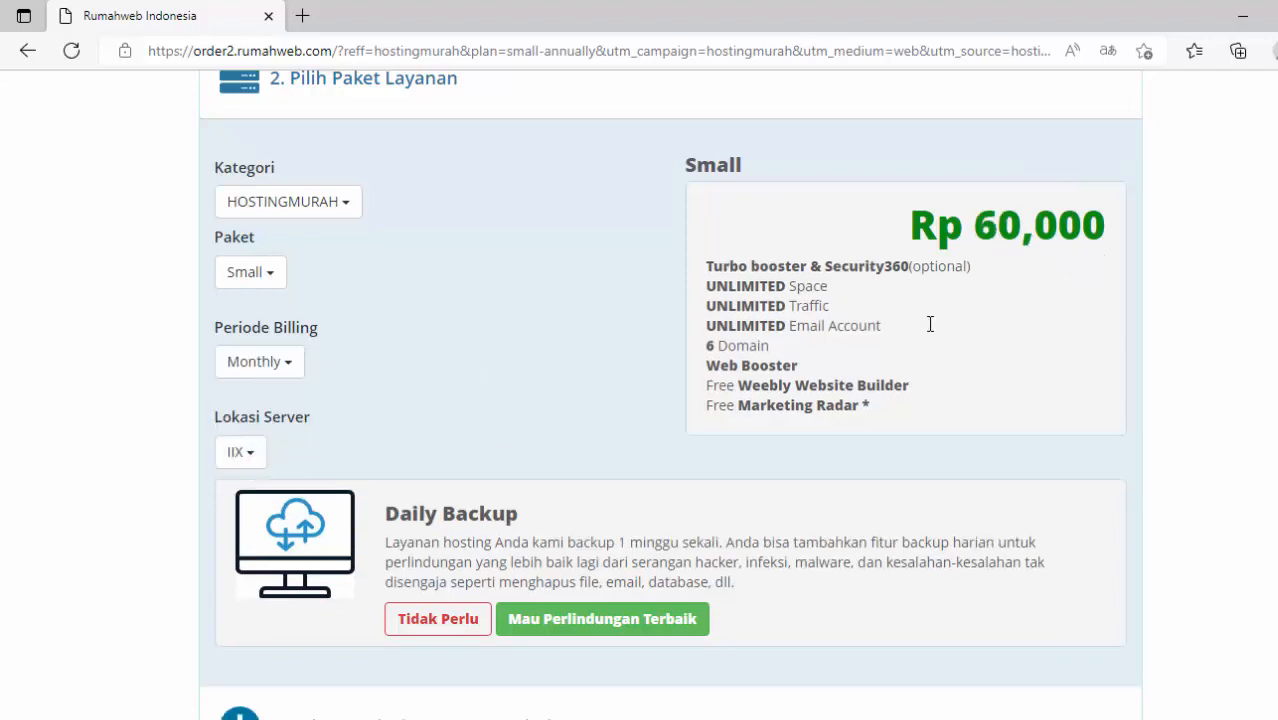
scroll(1143, 317, down, 20)
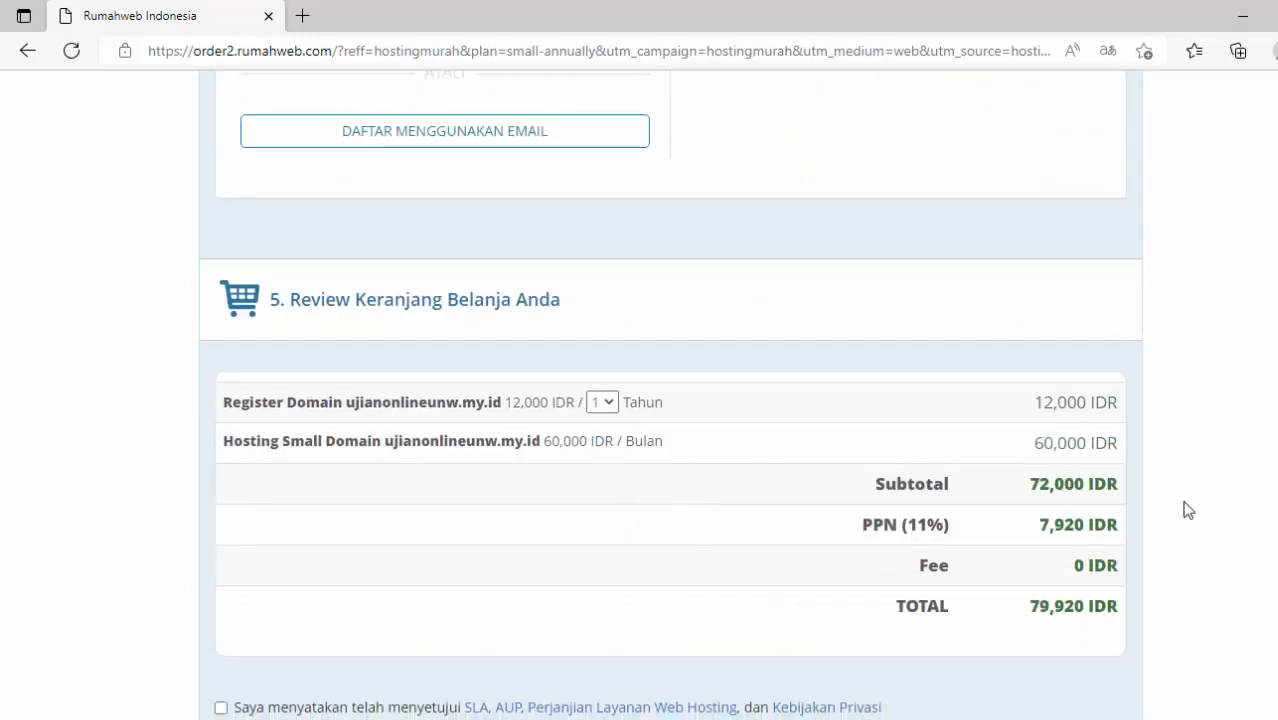
Switch the Small package's billing period to 3 Bulan and review the cart's subtotal, tax and total.
scroll(1142, 481, up, 15)
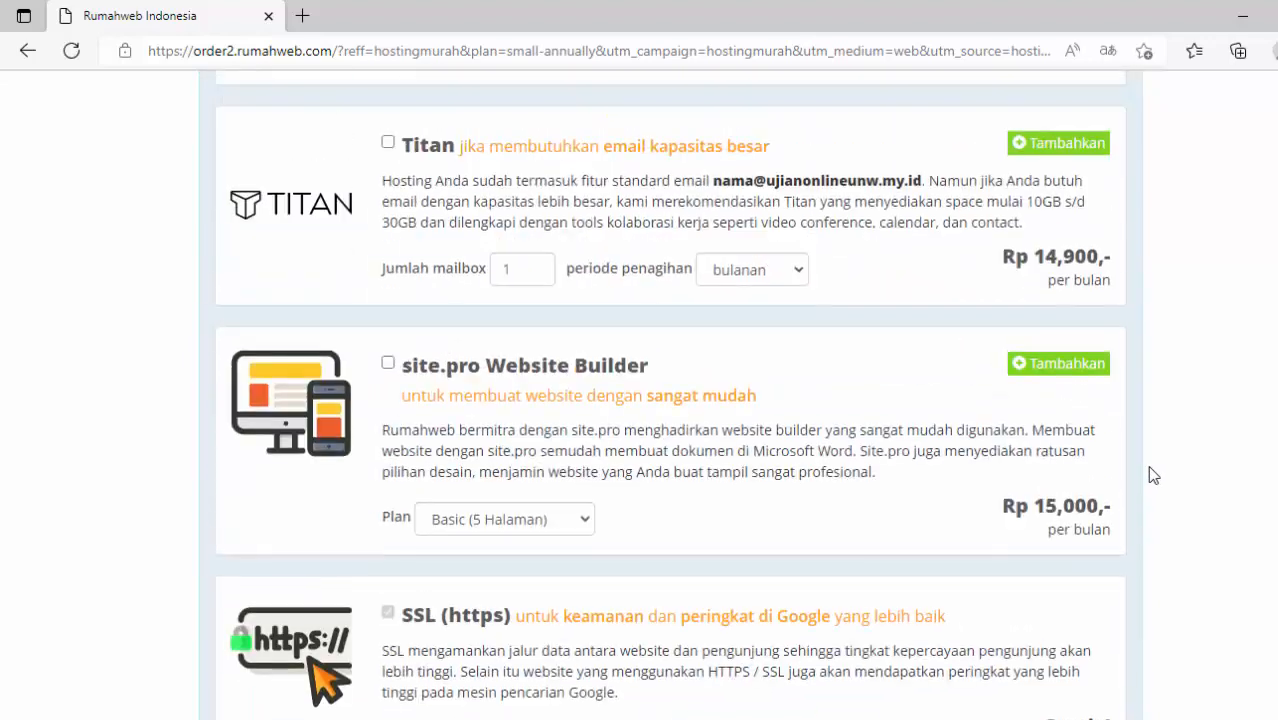
scroll(1150, 475, up, 6)
scroll(1152, 475, down, 6)
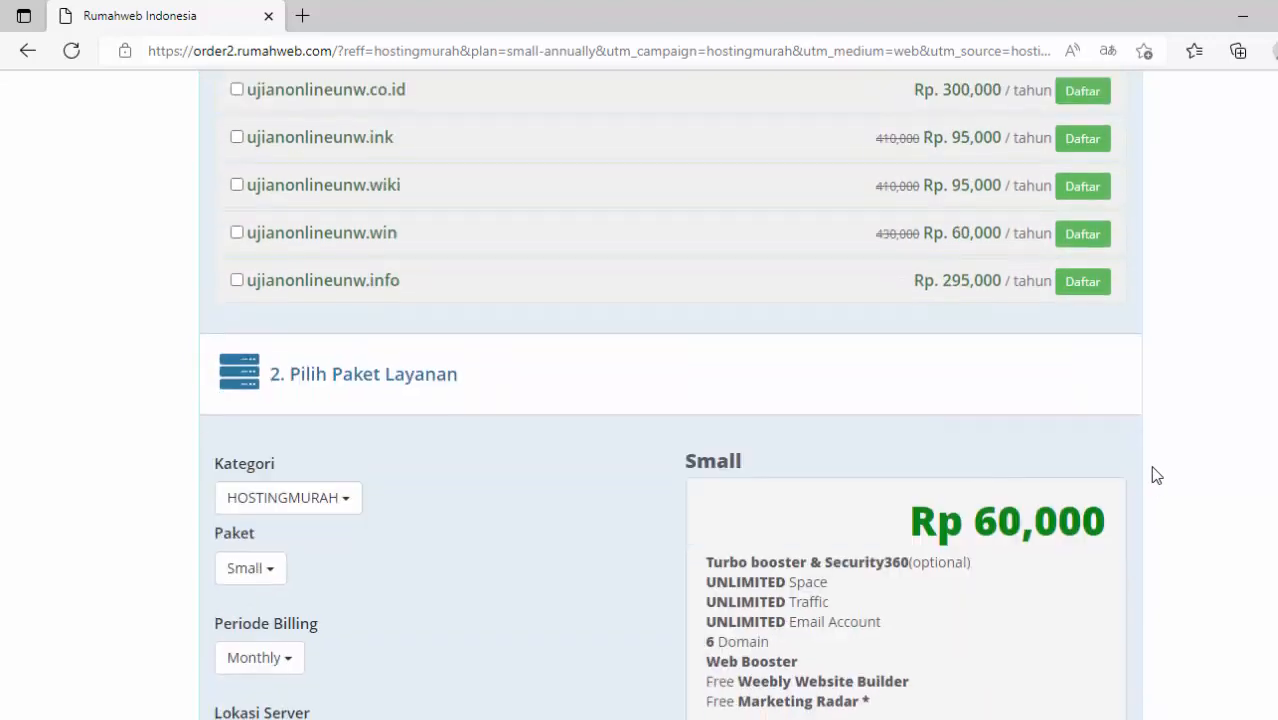
scroll(1152, 475, down, 4)
click(285, 266)
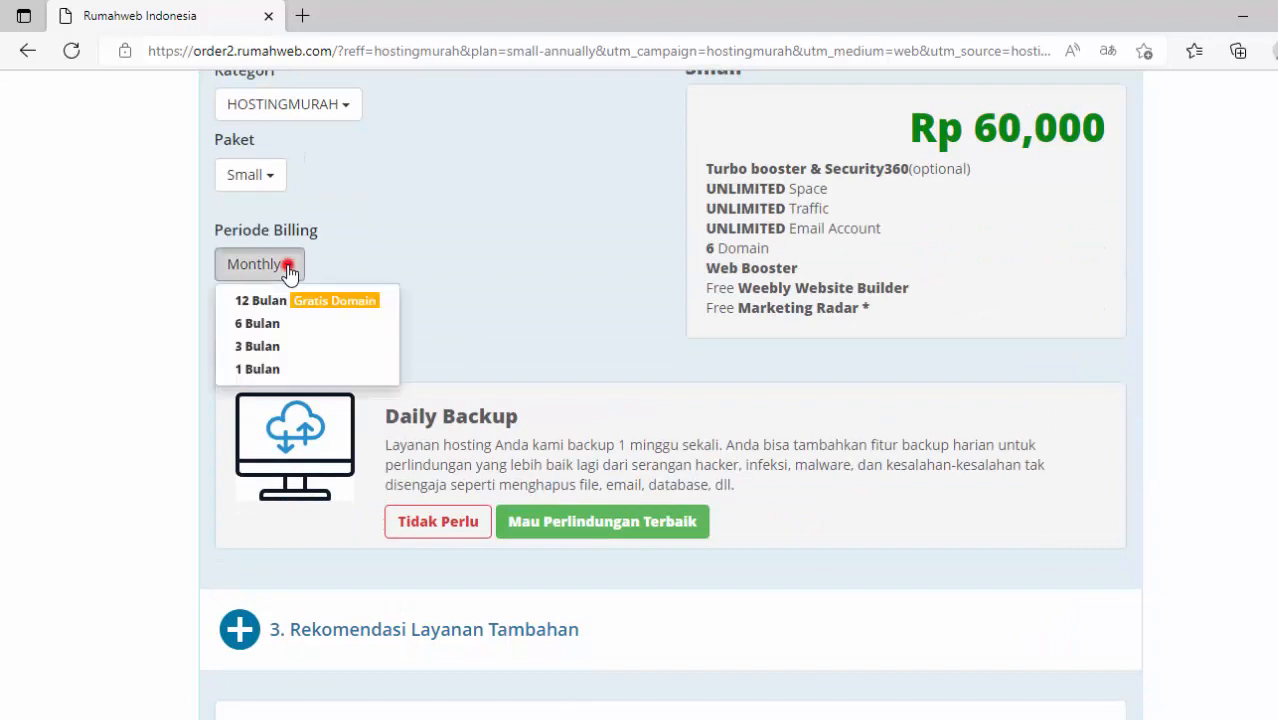
click(278, 348)
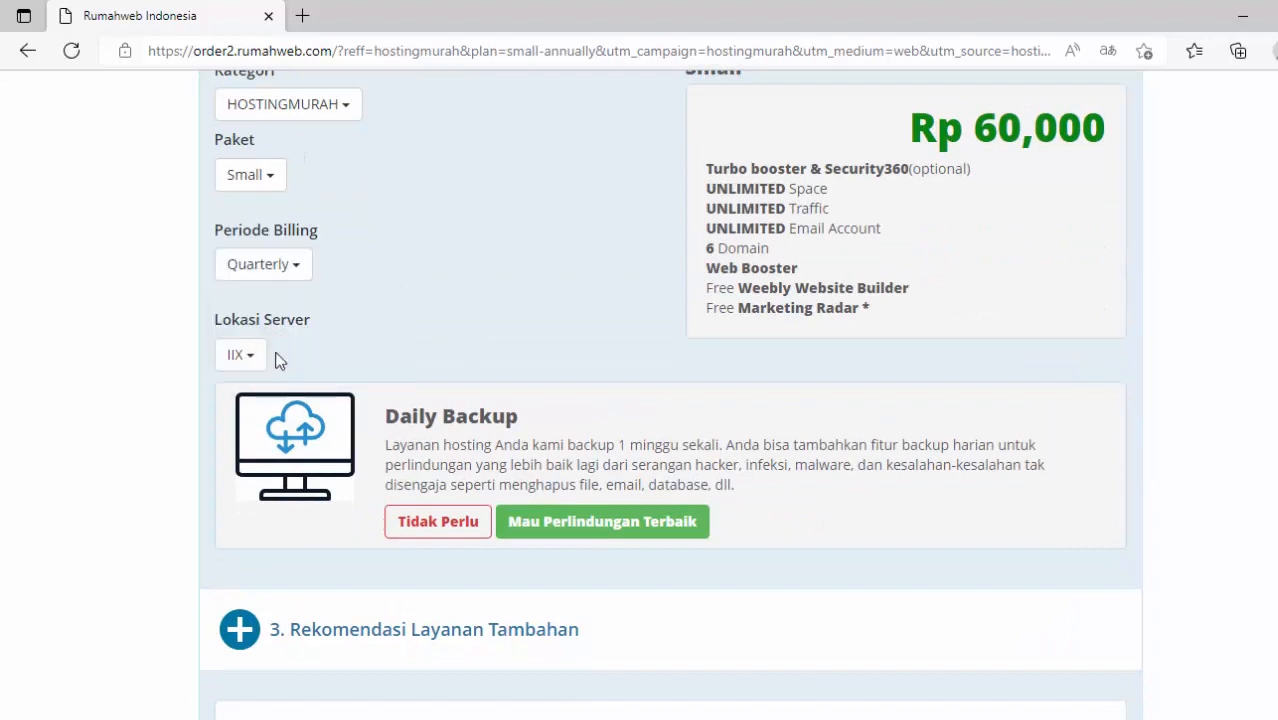
scroll(984, 380, down, 15)
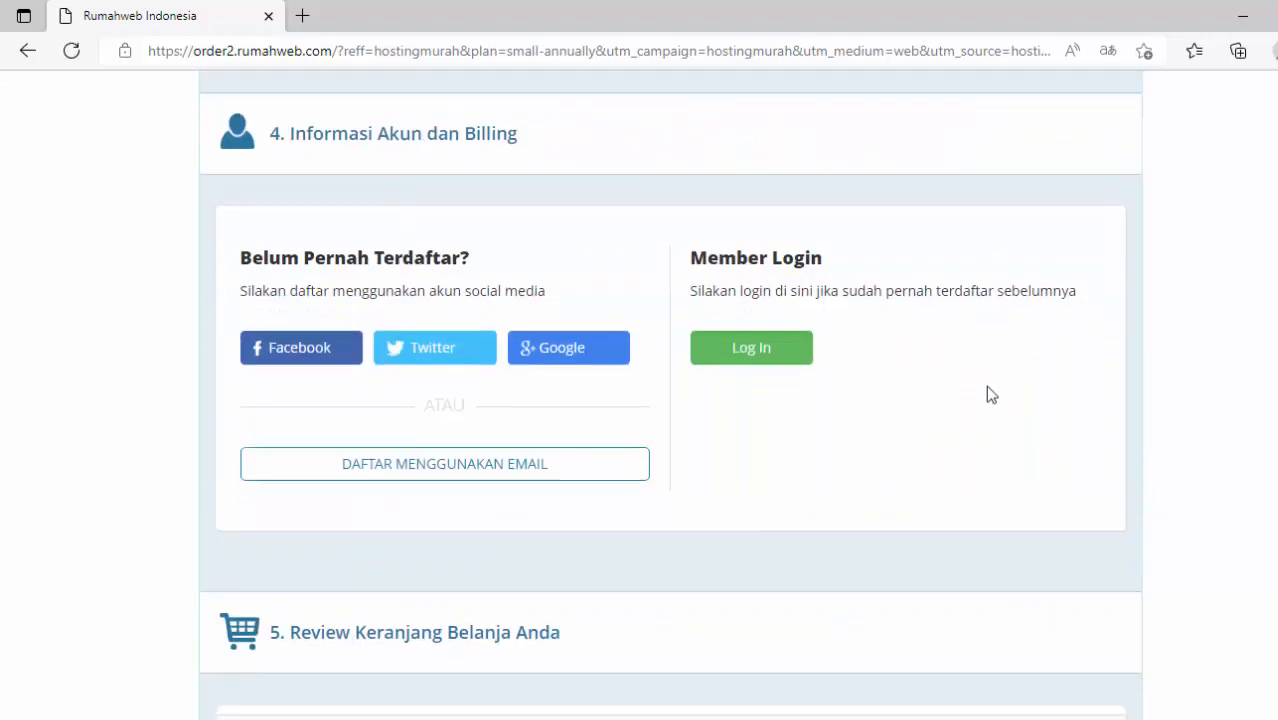
scroll(986, 387, down, 4)
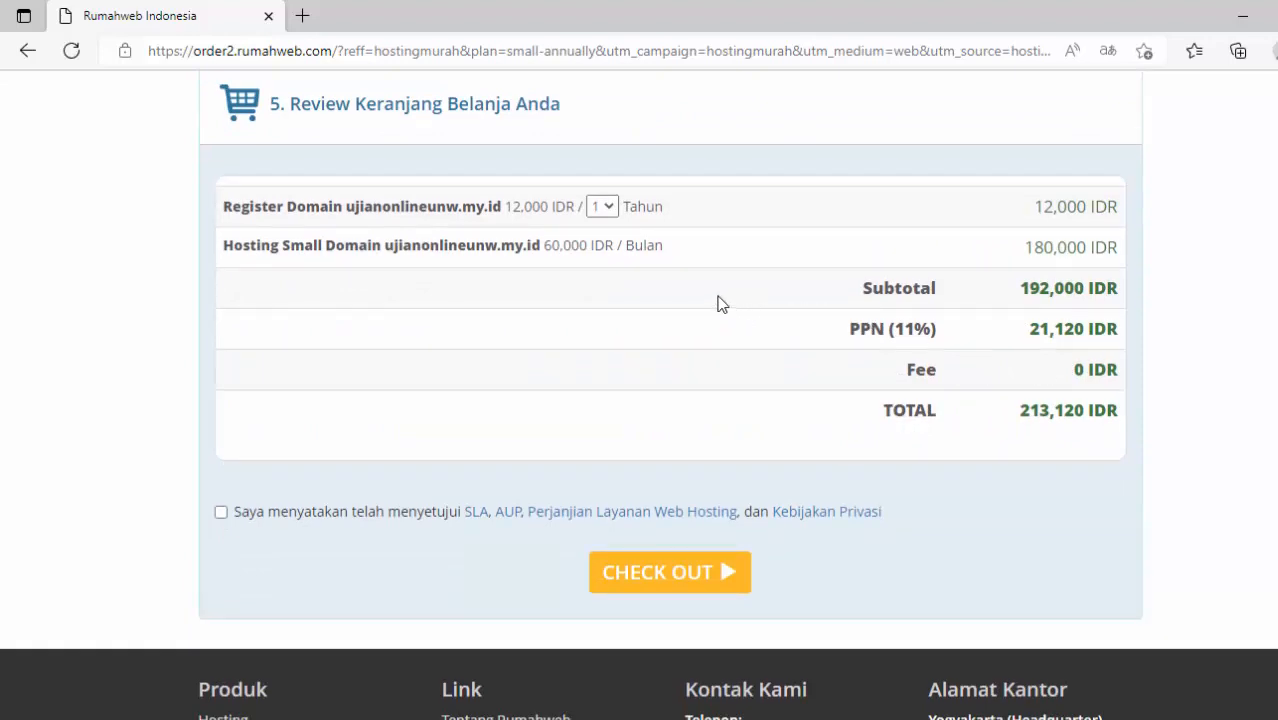
Set the Small package's billing period to 12 Bulan with Gratis Domain and return to the order summary.
scroll(1030, 261, up, 18)
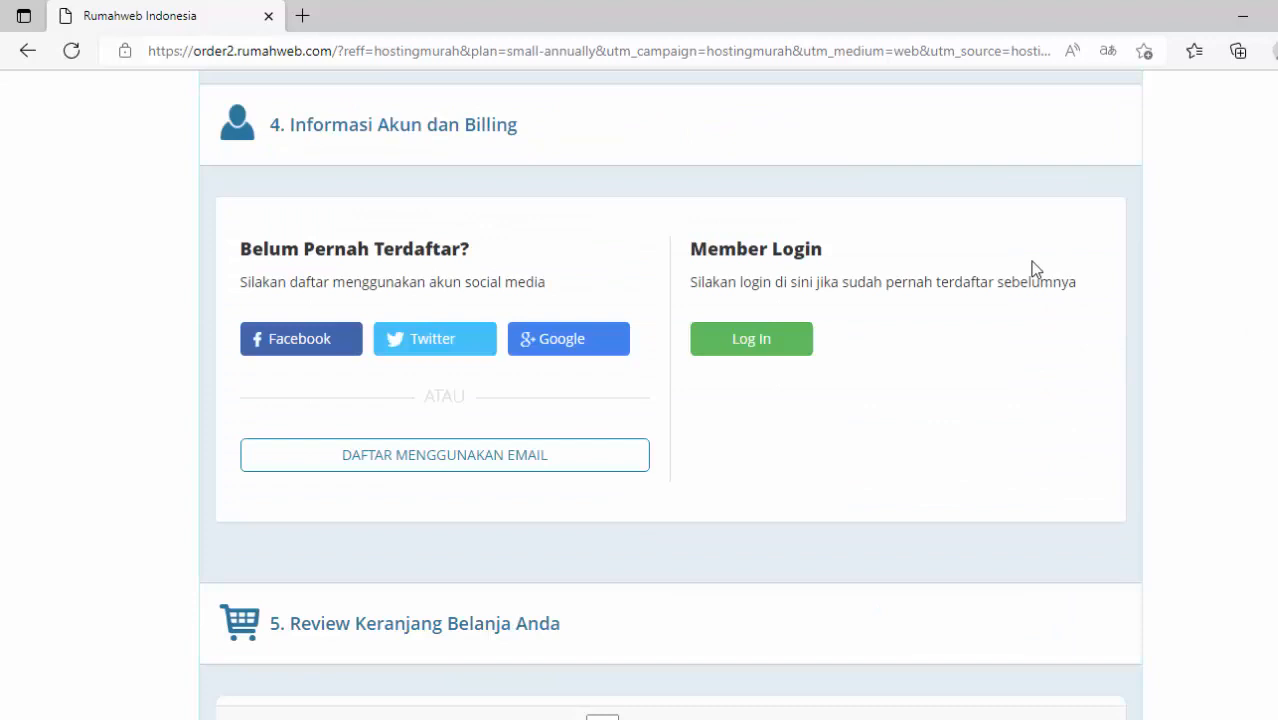
scroll(1035, 257, down, 6)
scroll(1030, 255, up, 14)
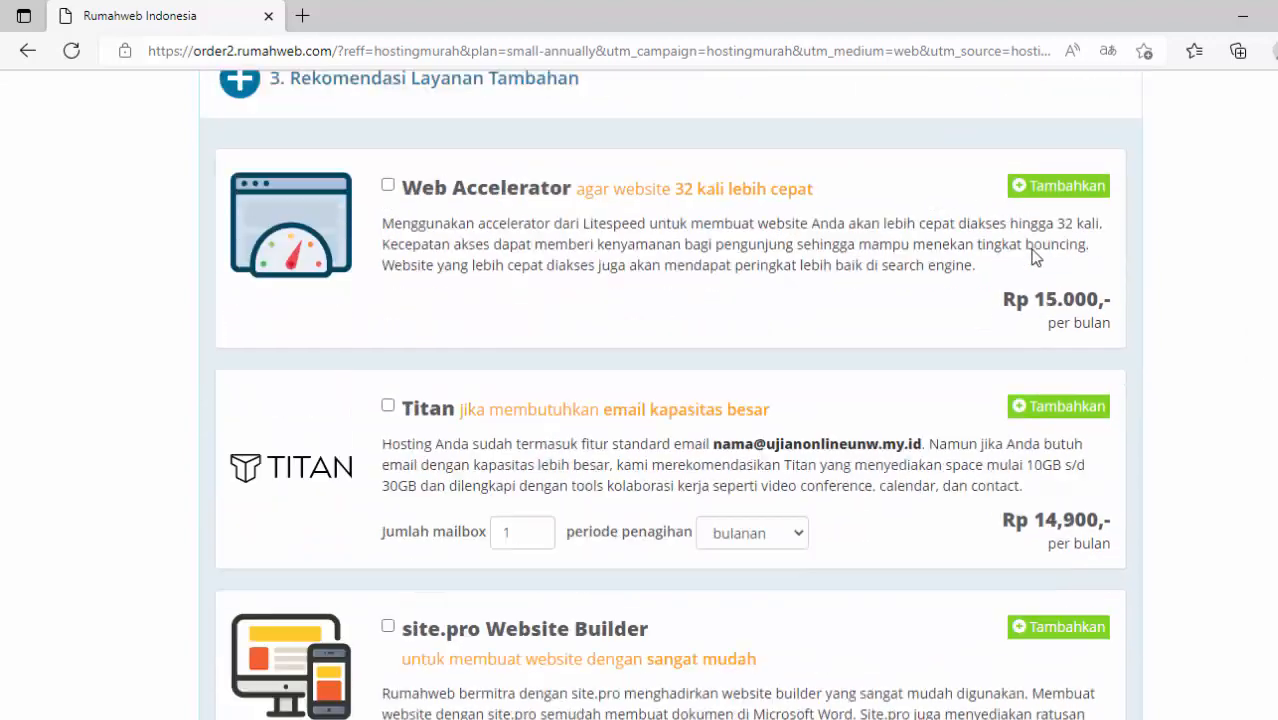
scroll(1026, 252, down, 4)
scroll(1023, 260, down, 4)
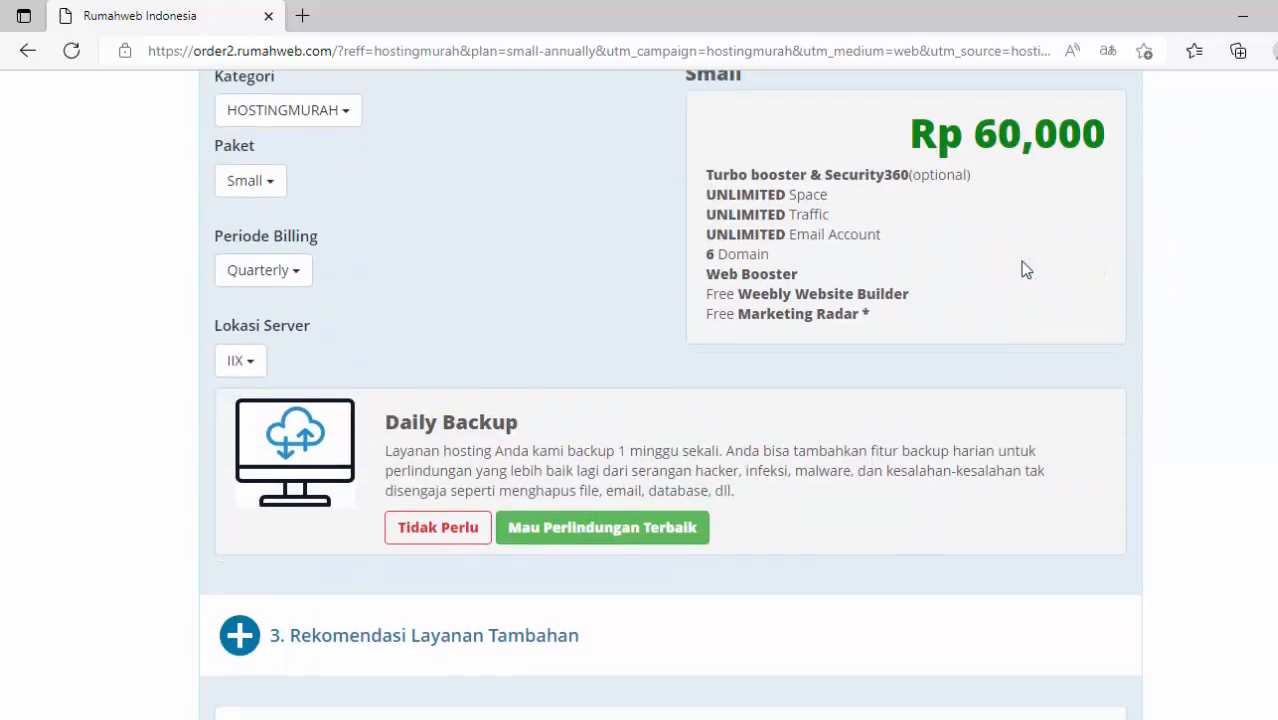
click(264, 265)
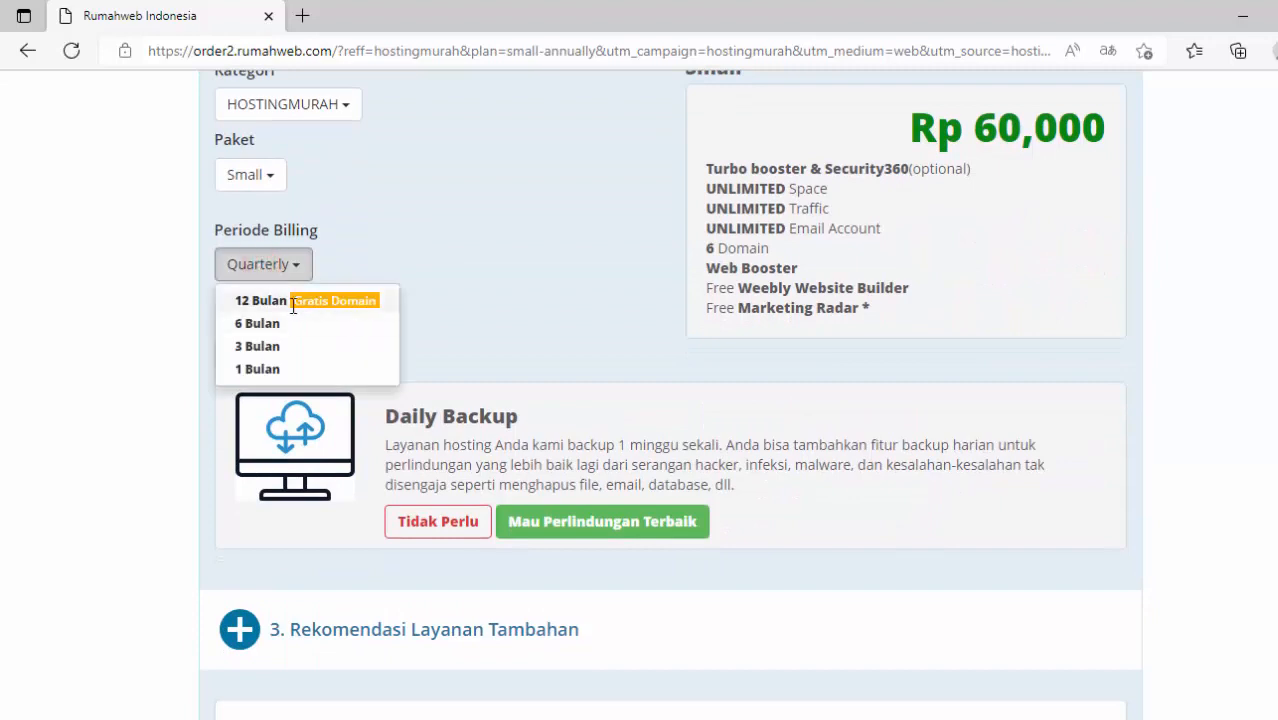
click(250, 300)
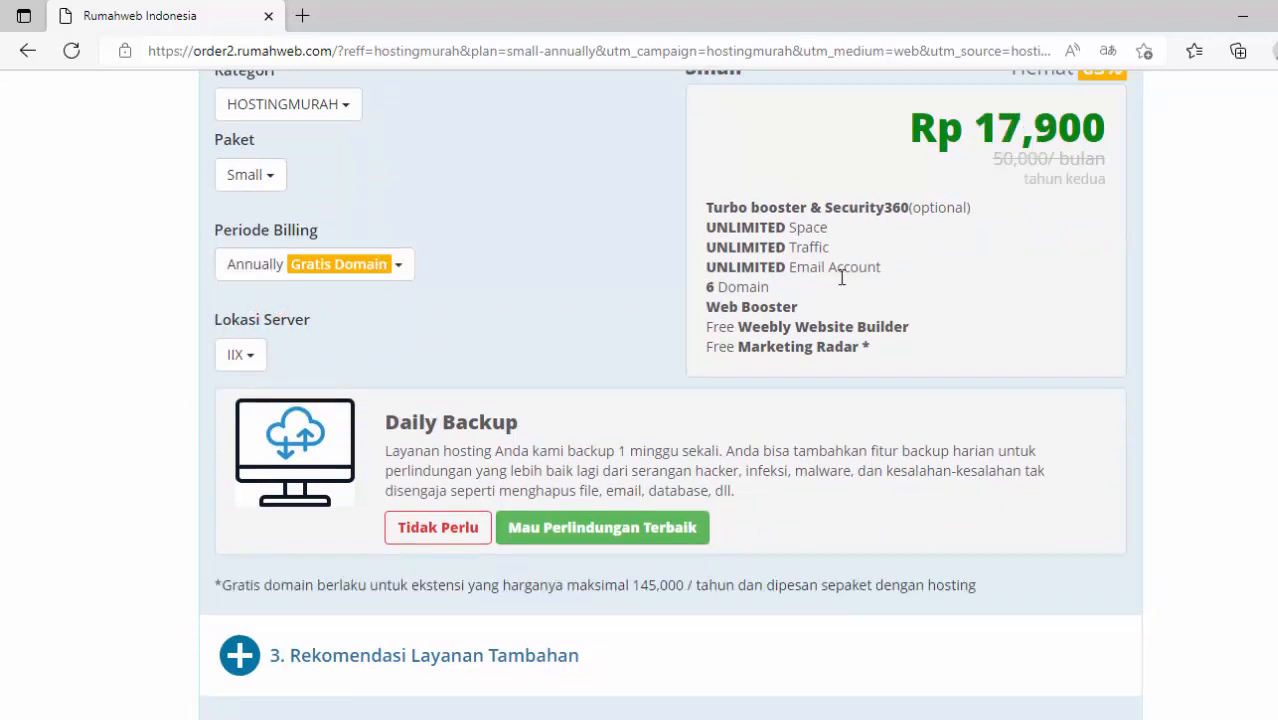
scroll(1035, 335, down, 15)
scroll(1025, 358, down, 6)
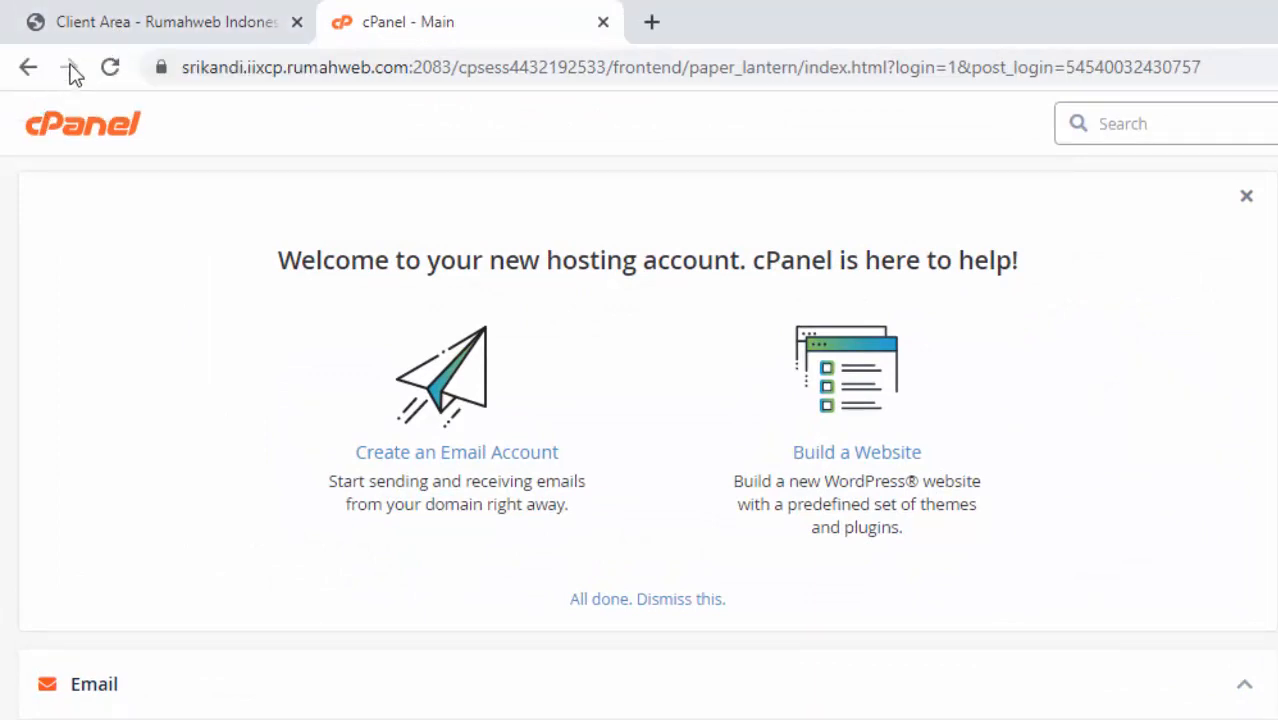
View the Manage Product page in the client area and examine the Email, Files, Databases, Domains, Metrics and Security tools in cPanel.
click(94, 30)
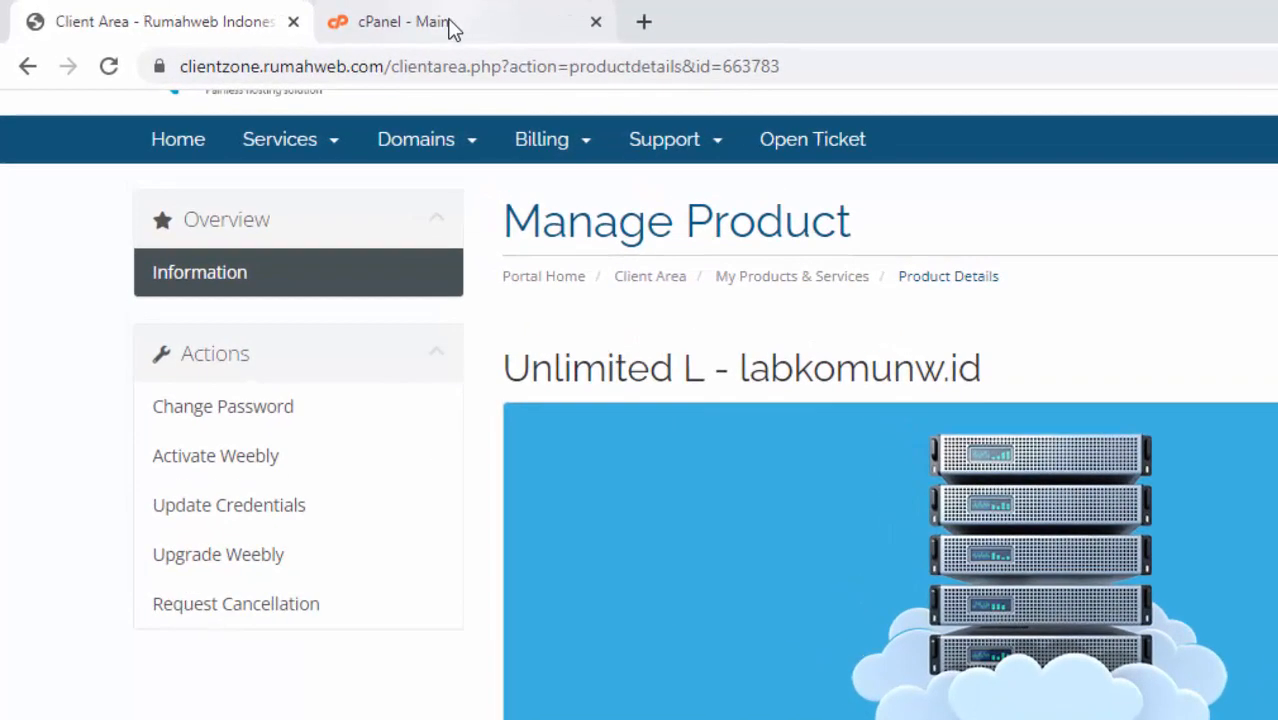
click(450, 30)
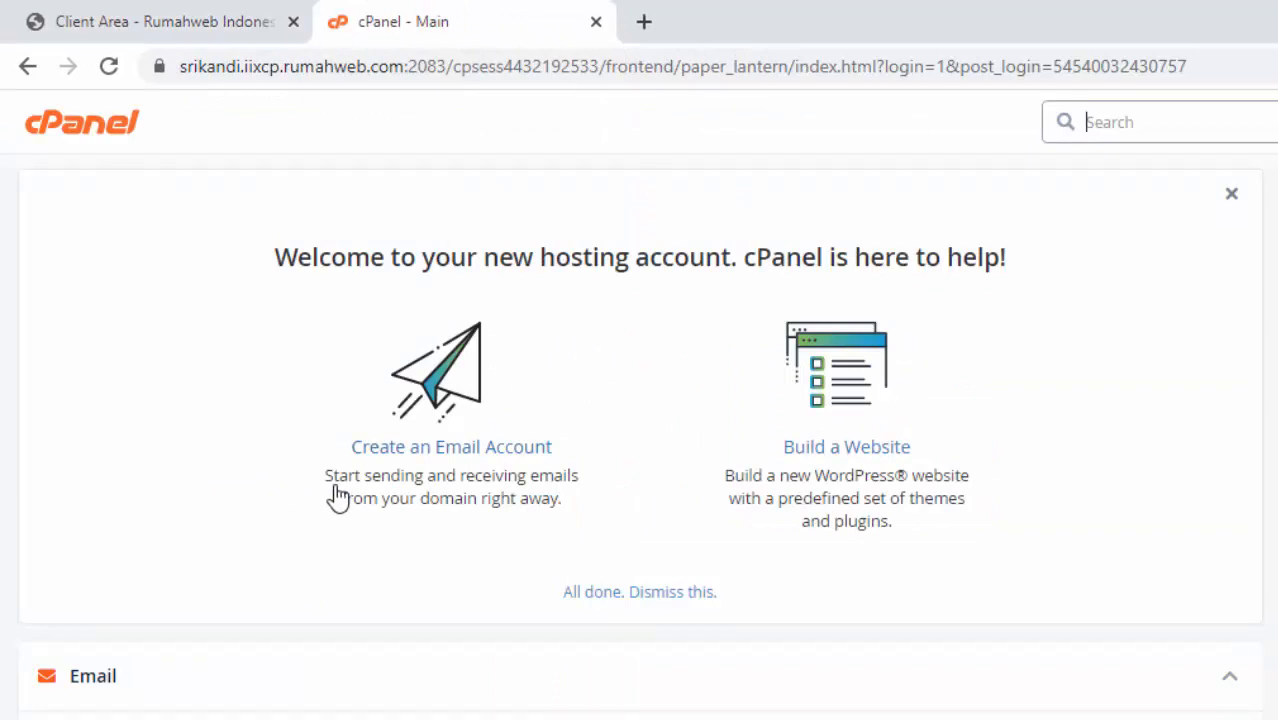
scroll(340, 488, down, 3)
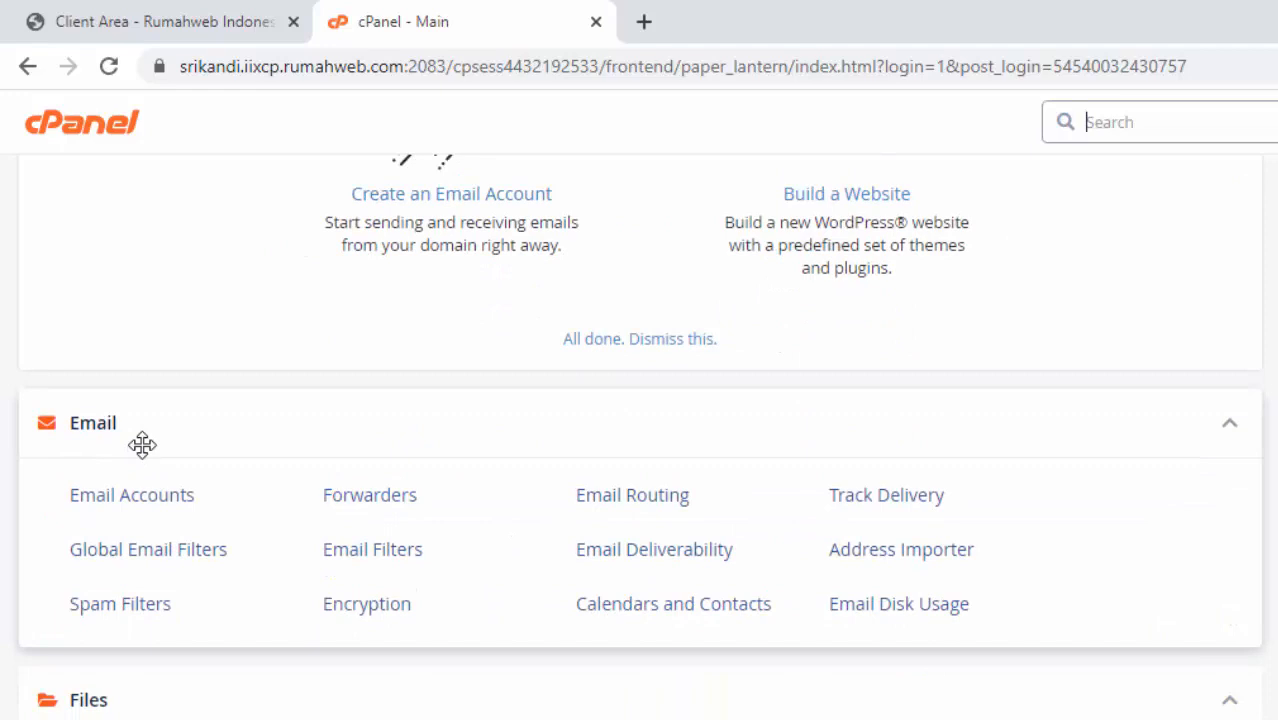
scroll(142, 445, down, 3)
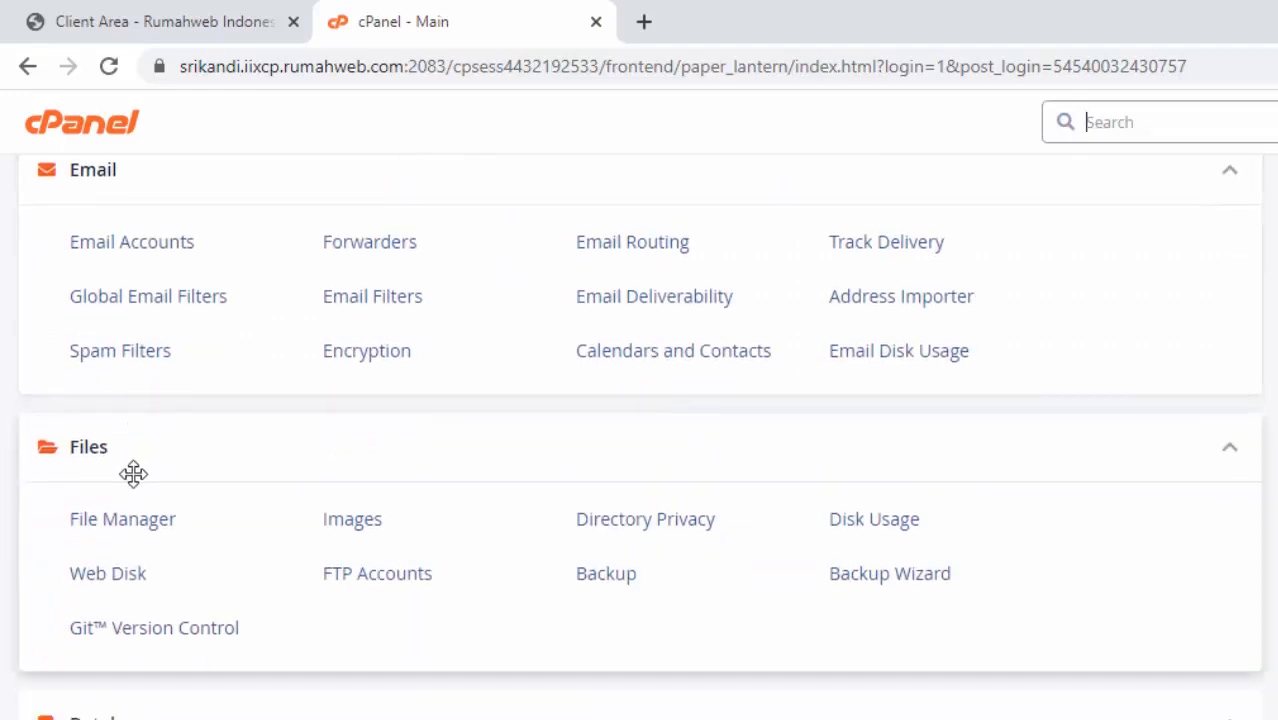
scroll(133, 474, down, 3)
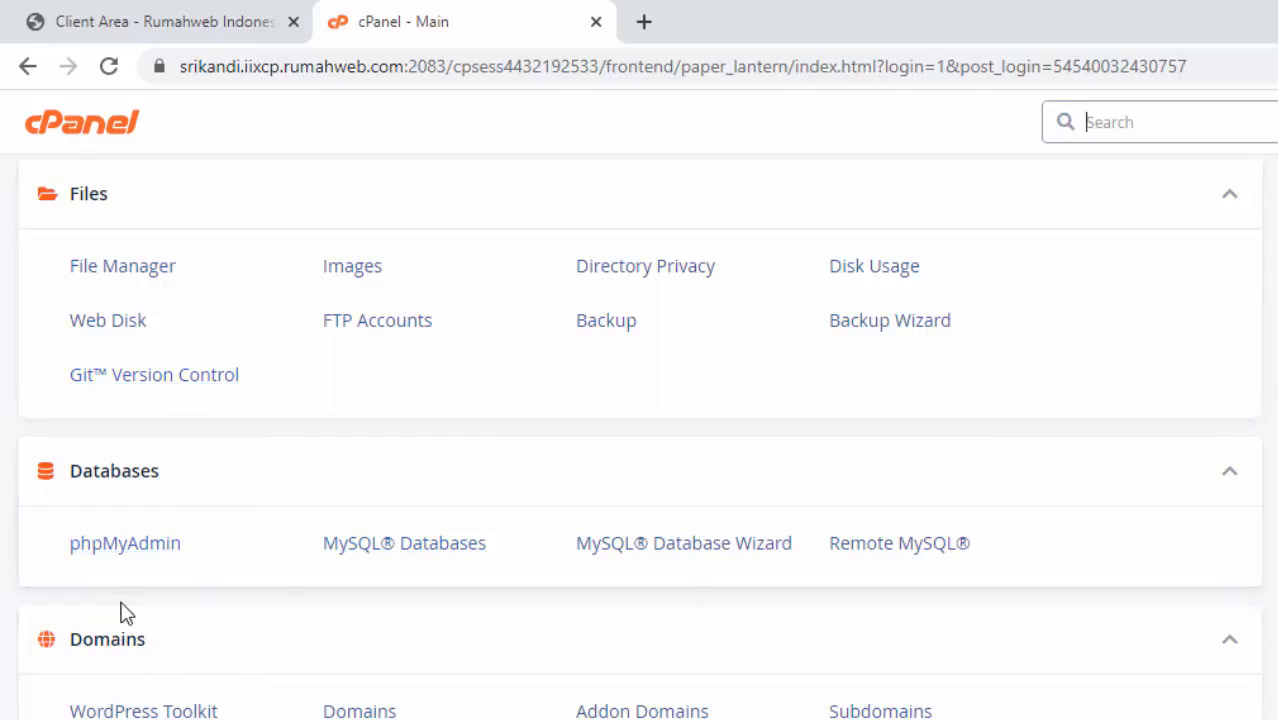
scroll(123, 640, down, 1)
scroll(123, 640, down, 3)
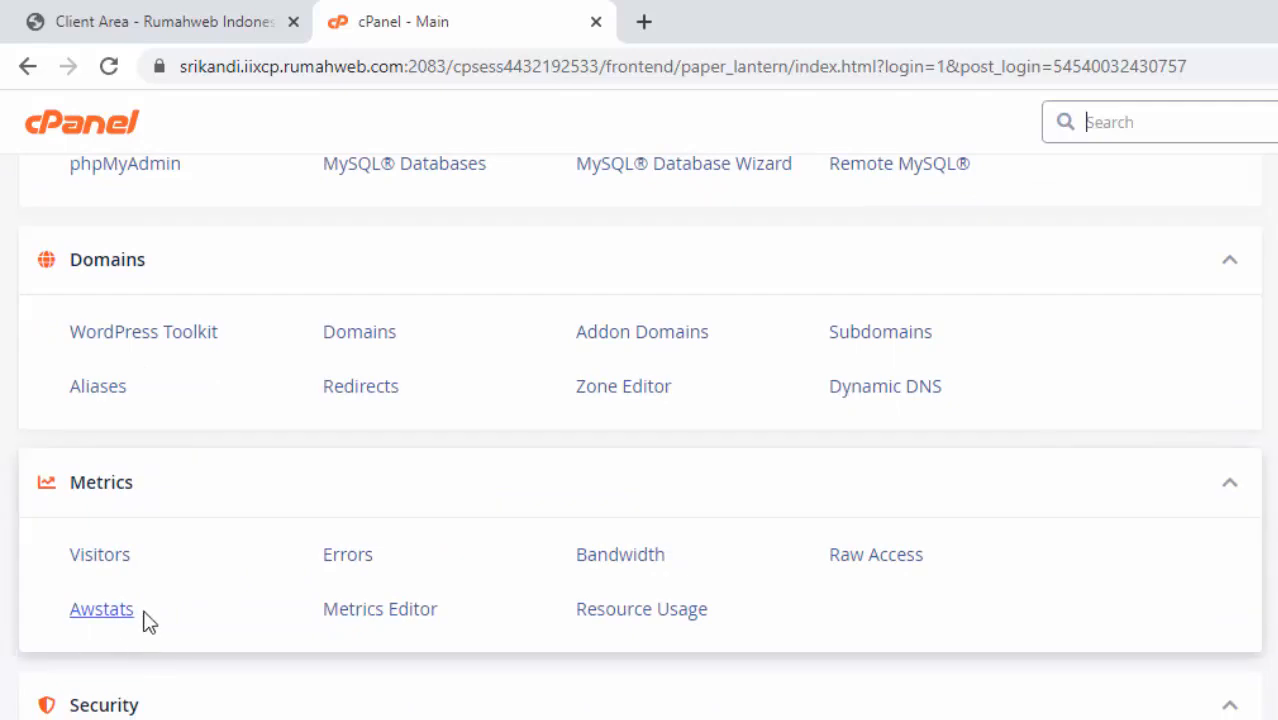
scroll(130, 703, down, 3)
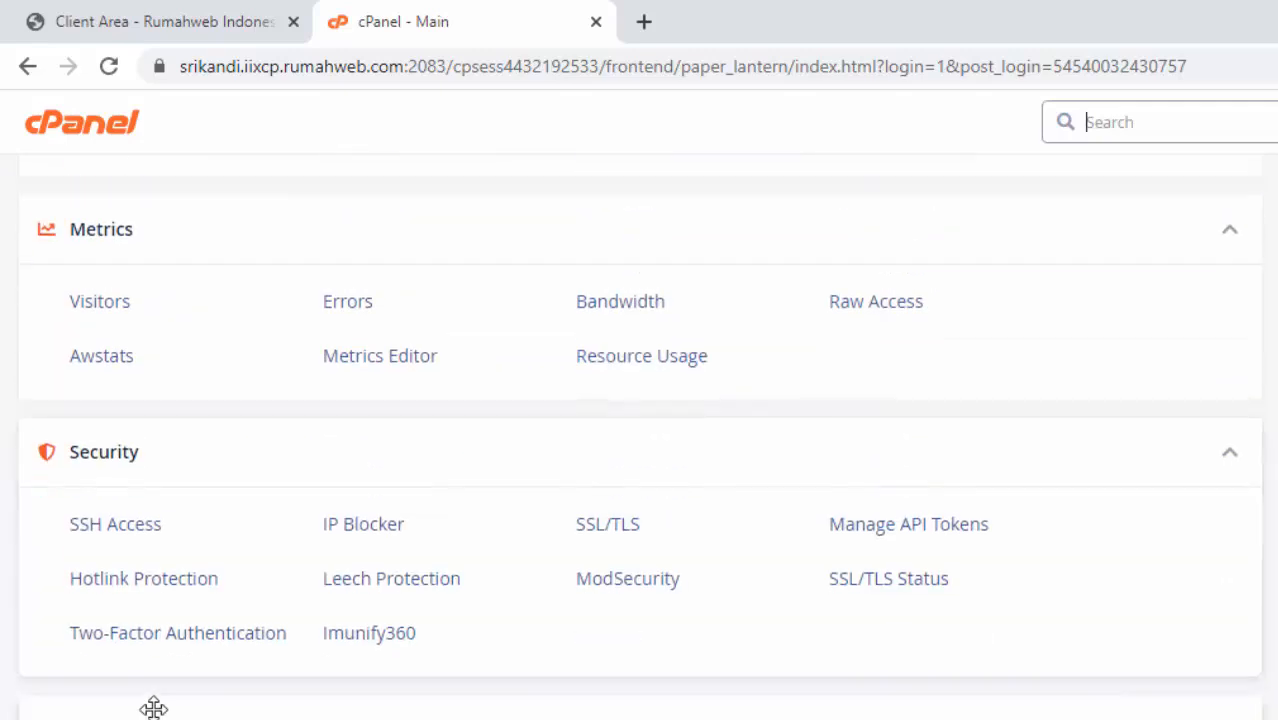
scroll(154, 706, down, 3)
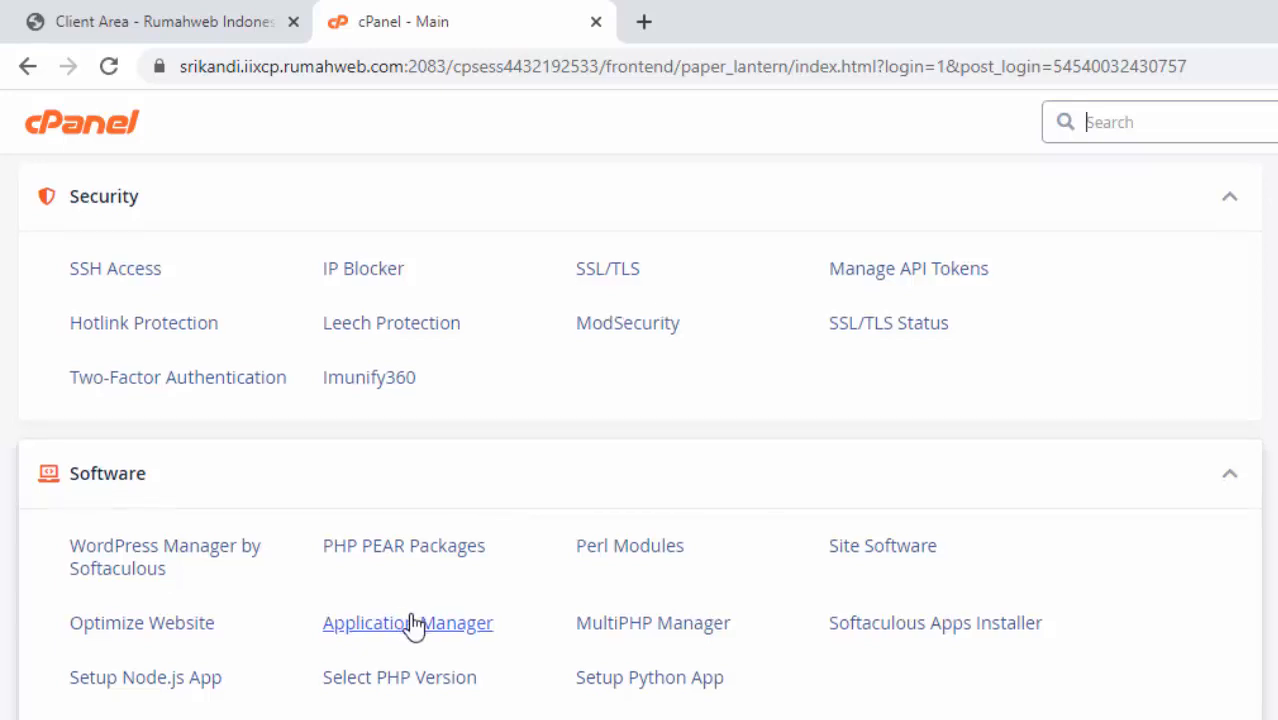
Examine cPanel's Software, Advanced and Preferences sections and browse further scripts in the Softaculous Apps Installer.
scroll(417, 612, down, 4)
scroll(418, 610, down, 2)
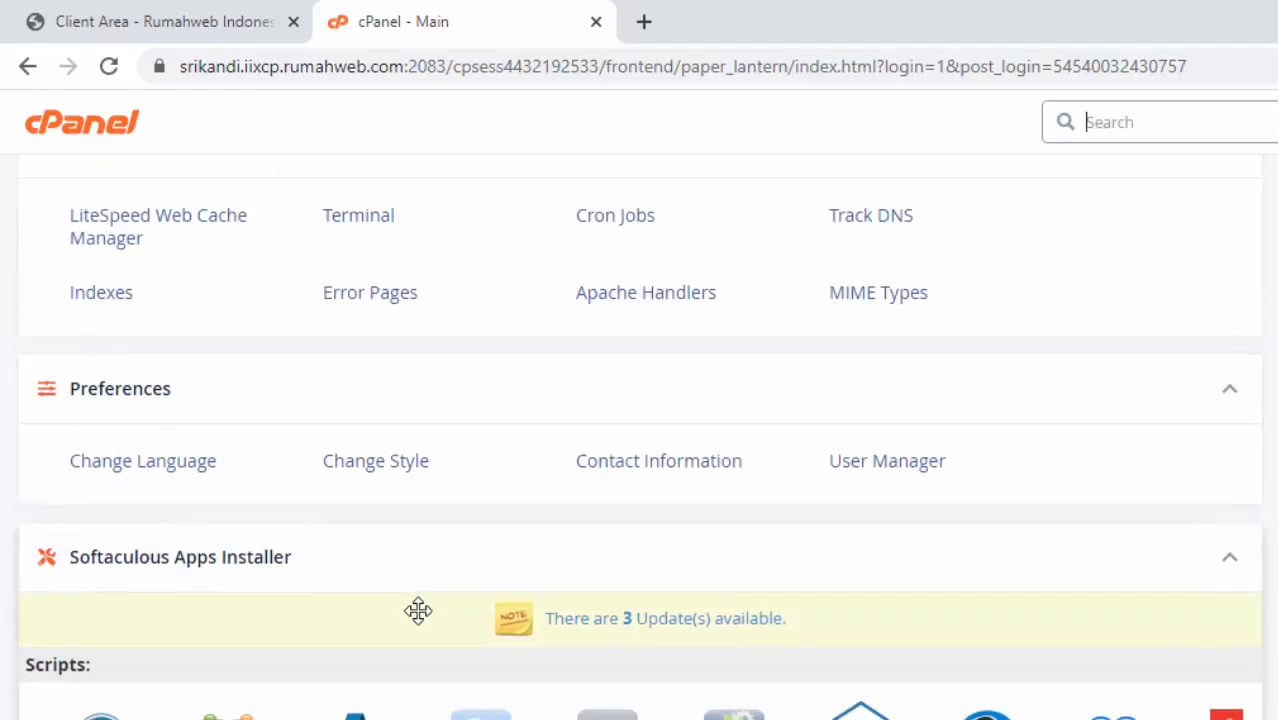
scroll(419, 619, up, 5)
scroll(234, 609, down, 5)
scroll(234, 628, up, 4)
scroll(228, 645, down, 4)
scroll(545, 566, down, 2)
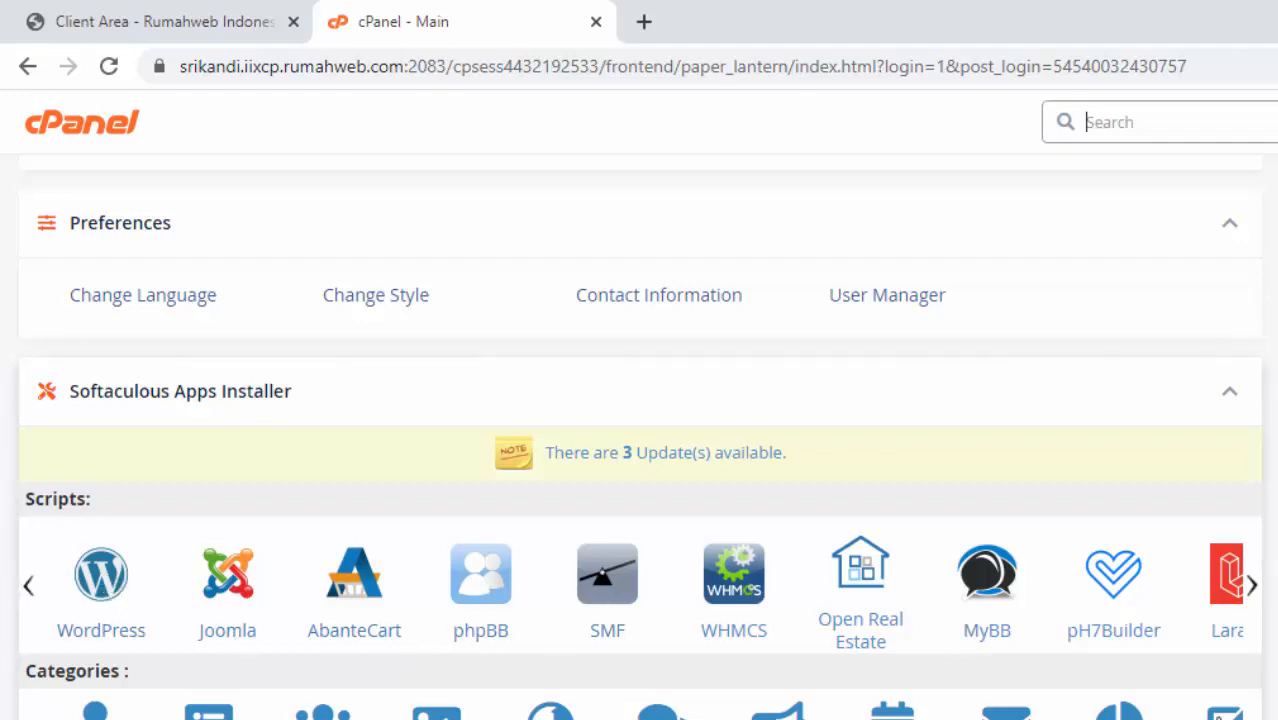
click(1252, 587)
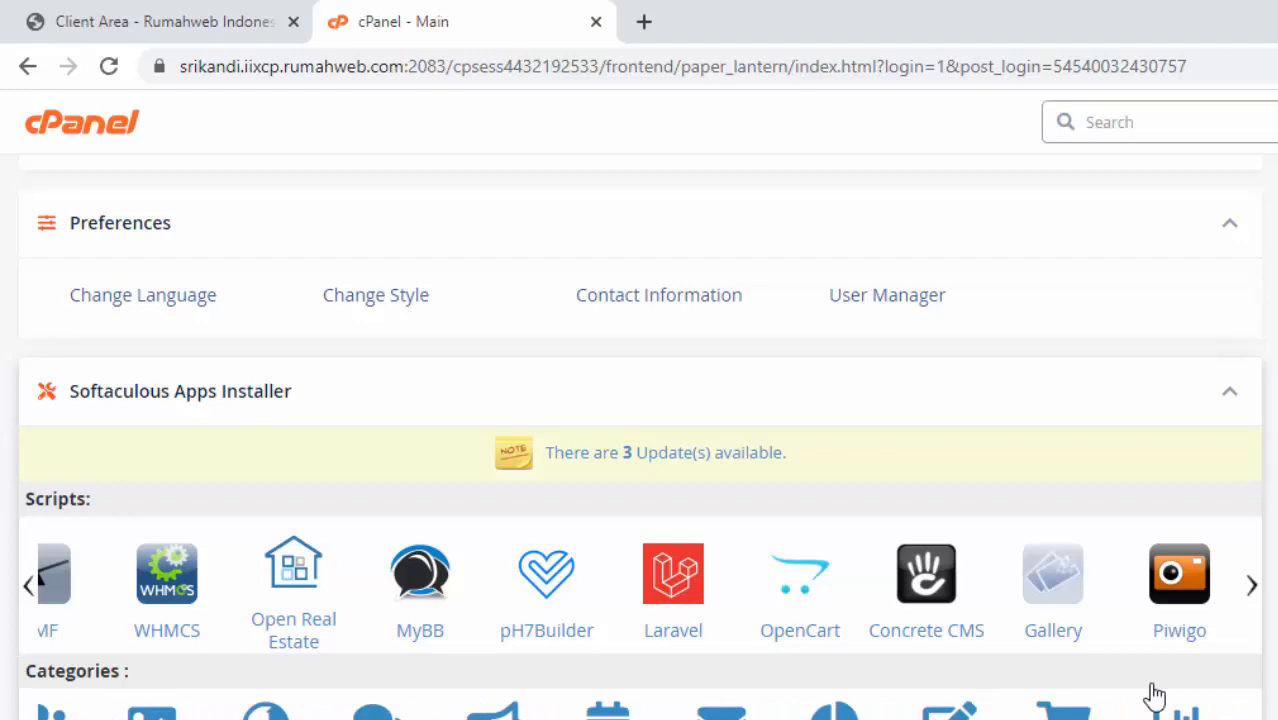
Look over the cPanel sections again, from Software and Security back up to Databases, Files and Email.
scroll(893, 628, up, 6)
scroll(895, 629, up, 15)
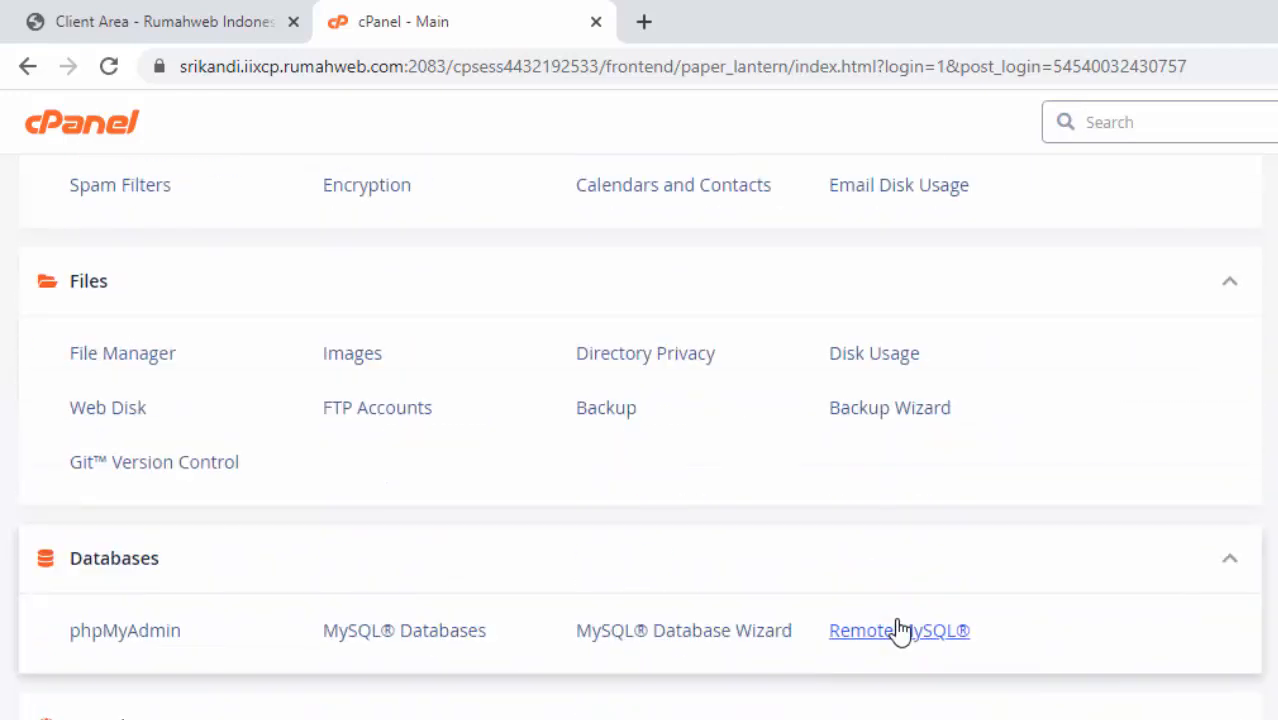
scroll(901, 696, down, 18)
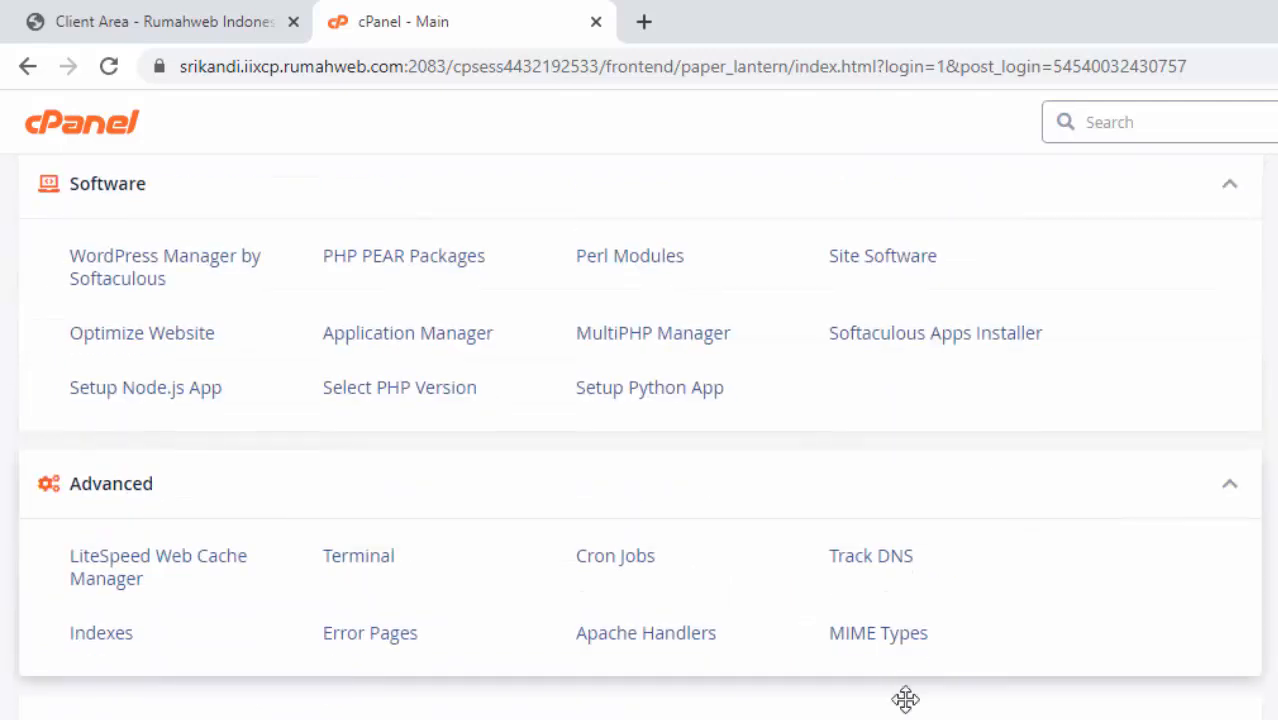
scroll(905, 703, up, 6)
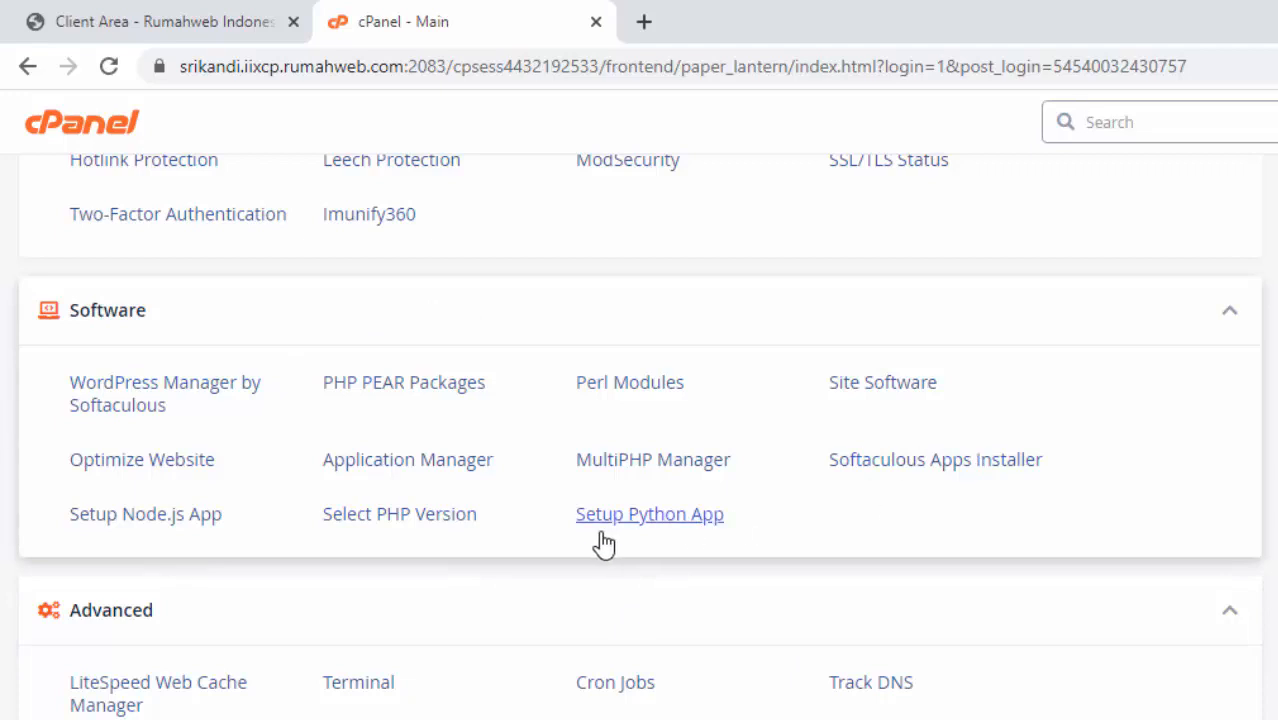
scroll(560, 425, up, 7)
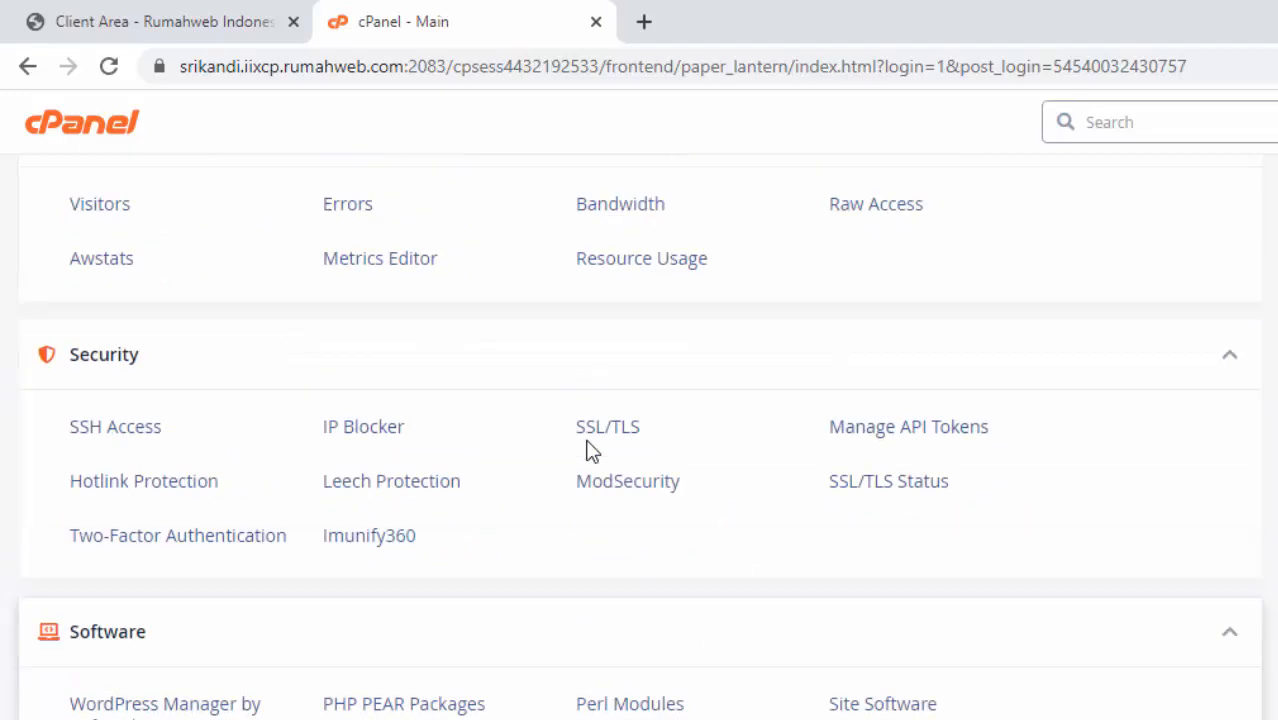
scroll(337, 520, up, 3)
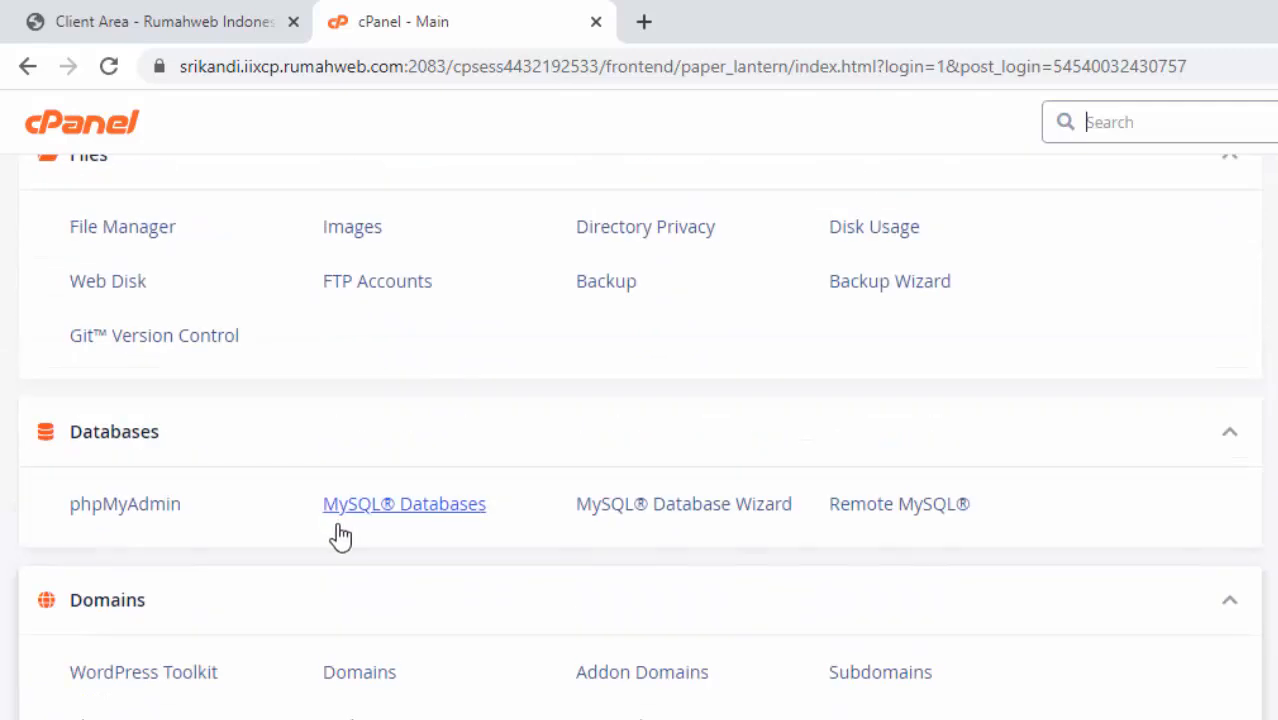
scroll(555, 565, up, 3)
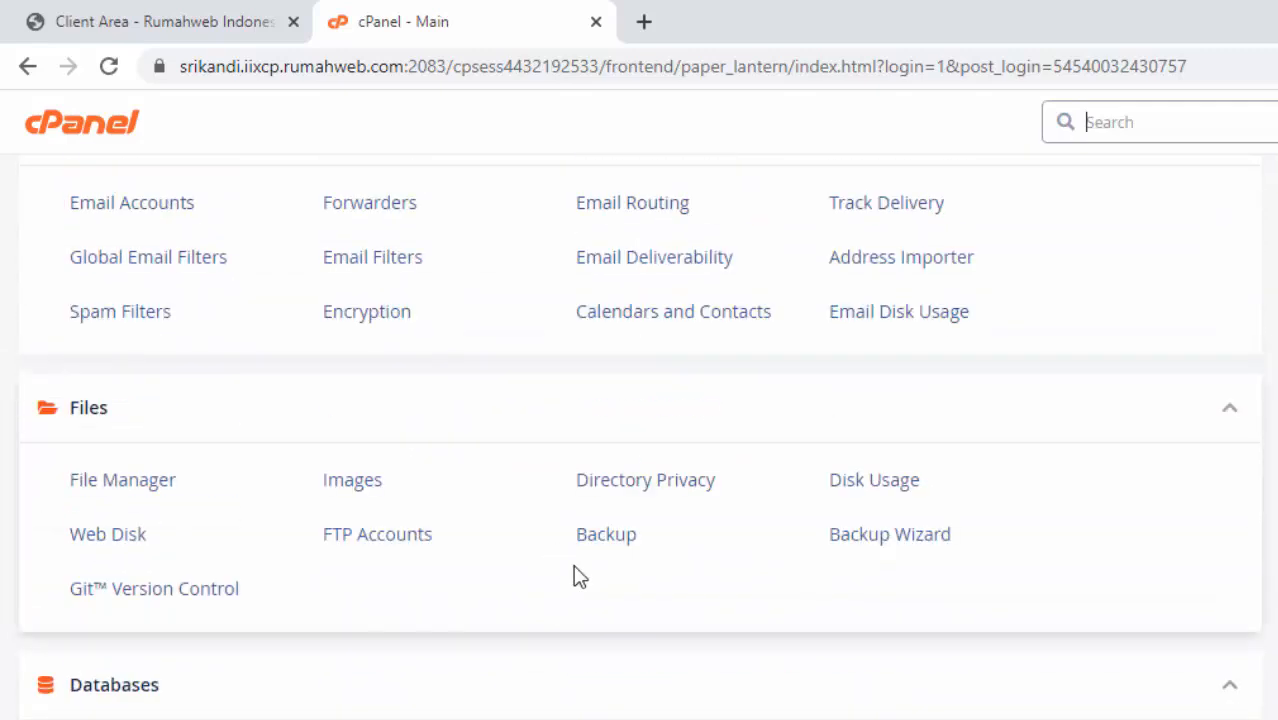
Open the Subdomains tool from the Domains section and review the existing subdomains and their document roots.
scroll(576, 565, down, 3)
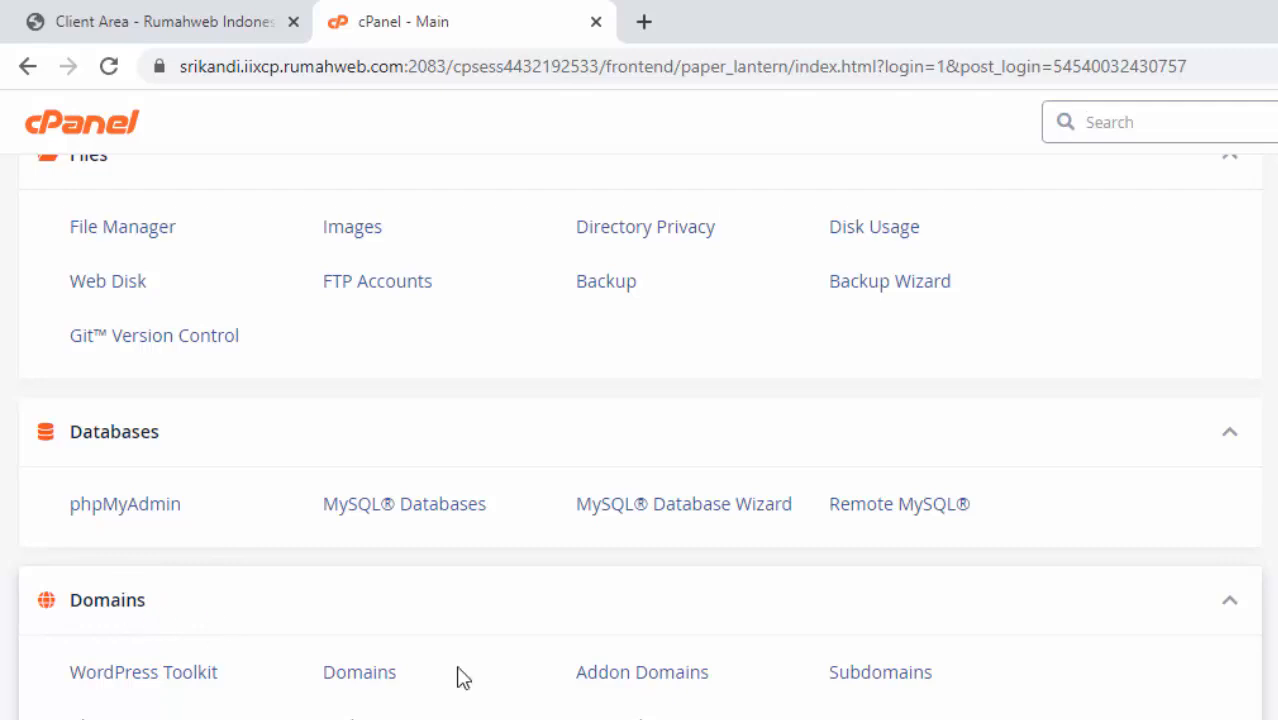
click(895, 675)
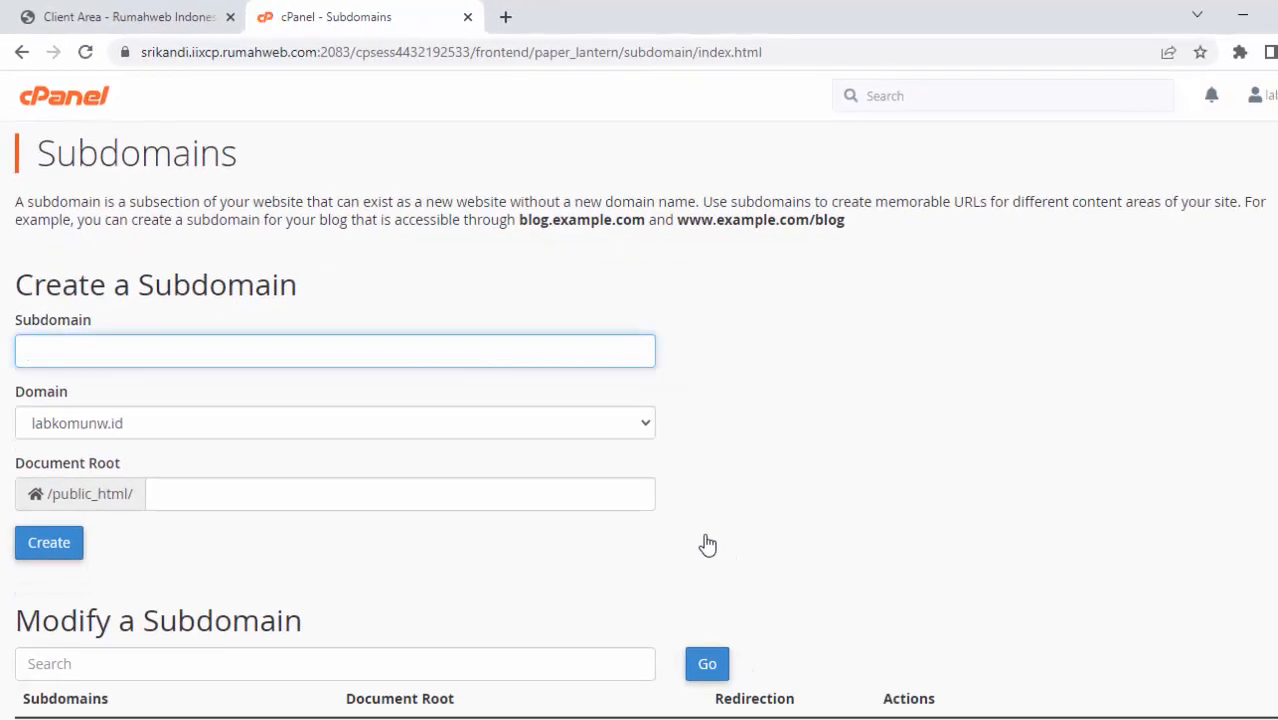
scroll(724, 510, down, 3)
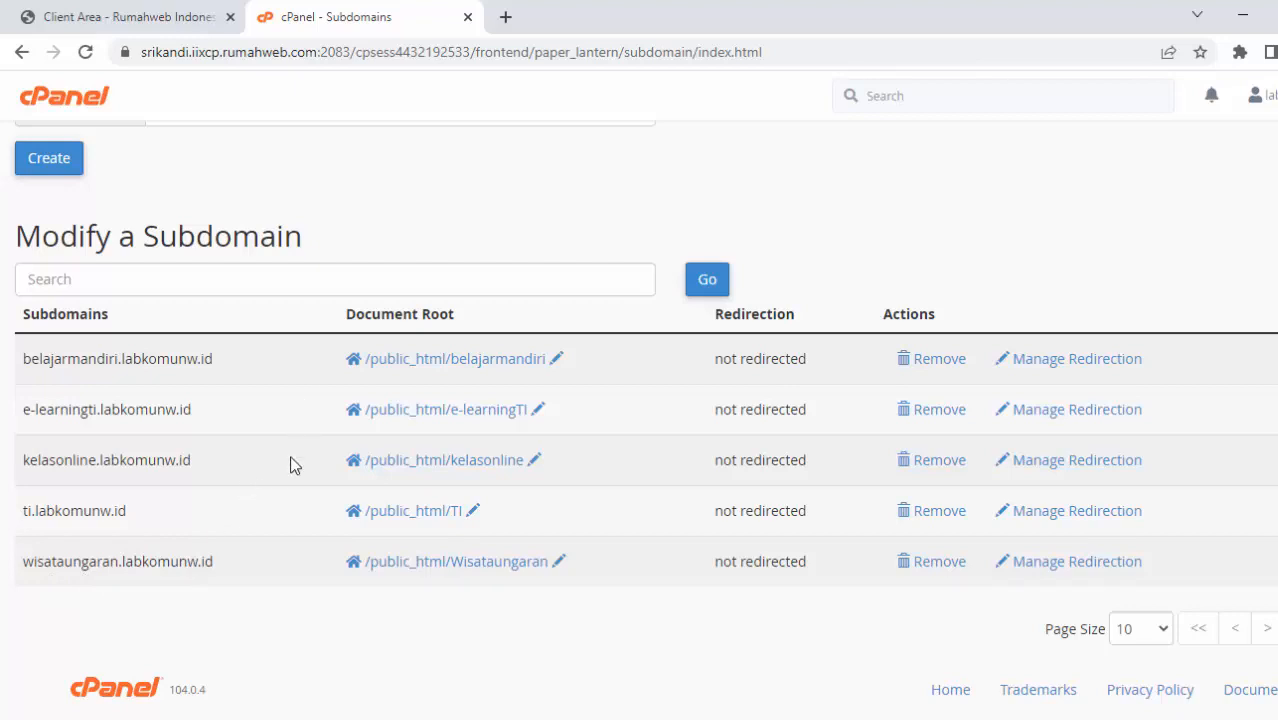
scroll(288, 471, up, 3)
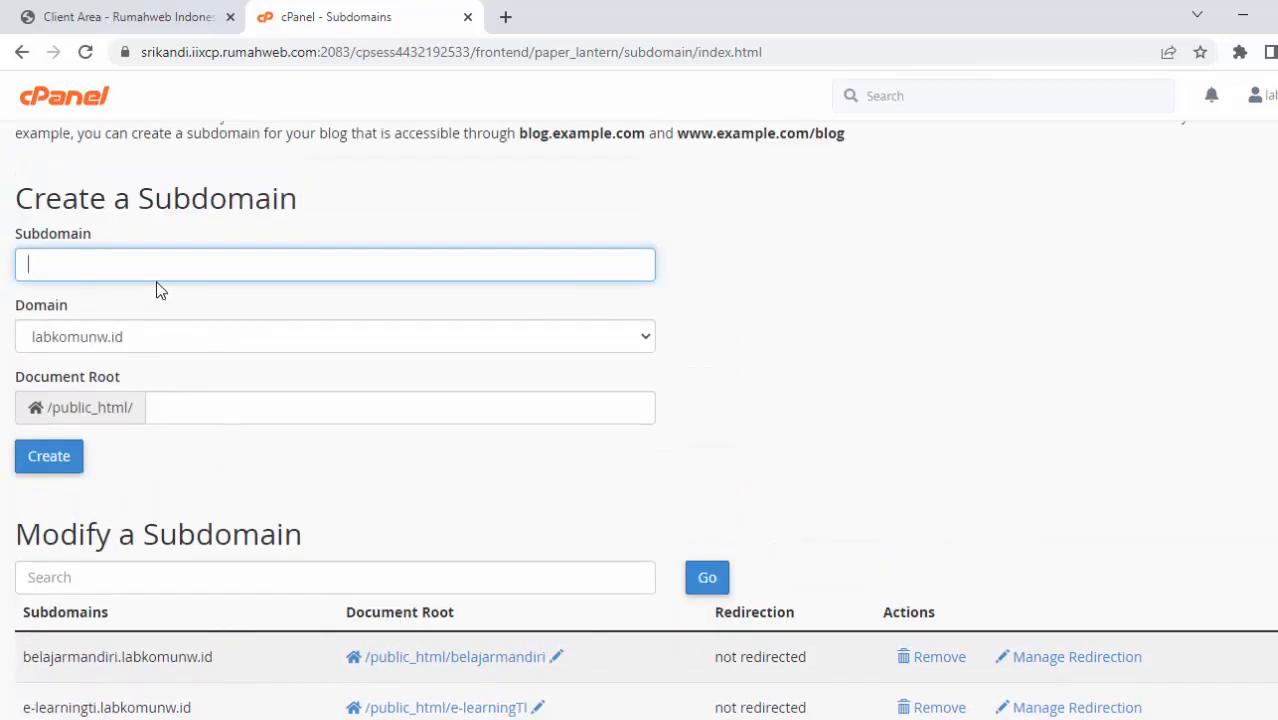
Create the subdomain ujianonline on the domain labkomunw.id with the document root /public_html/ujianonline.
key(BackSpace)
key(BackSpace)
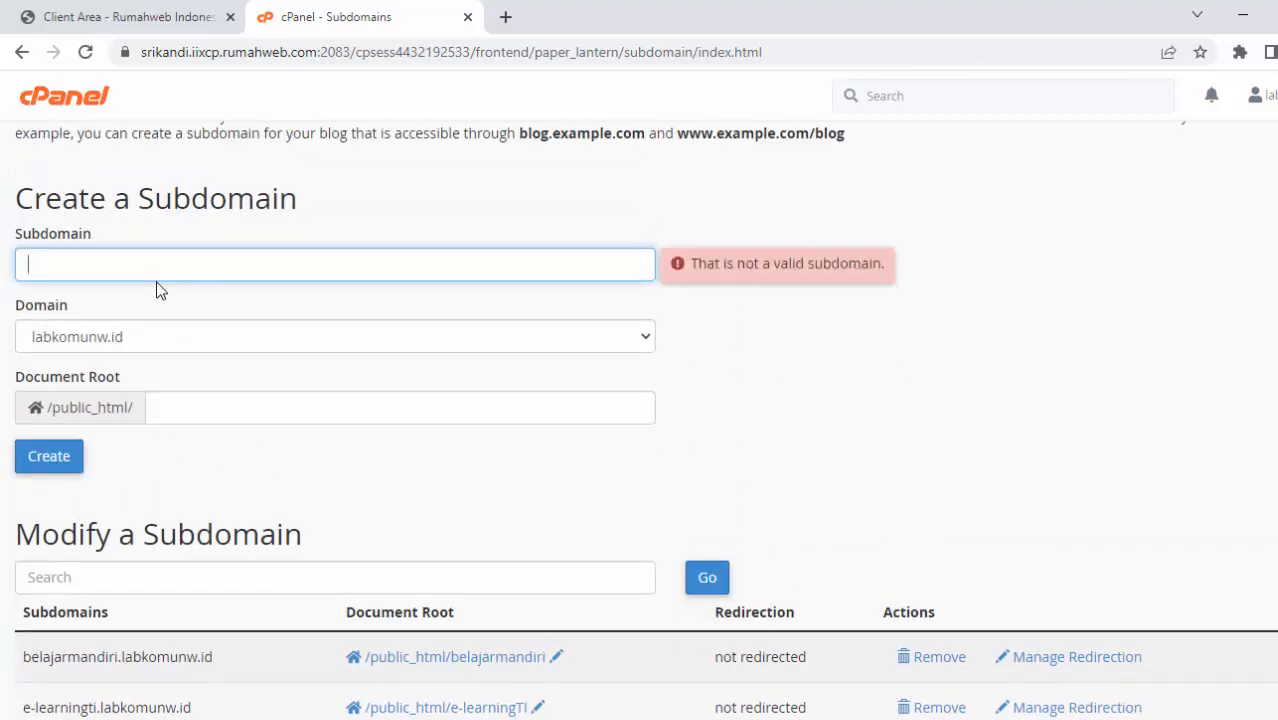
text(ujiano)
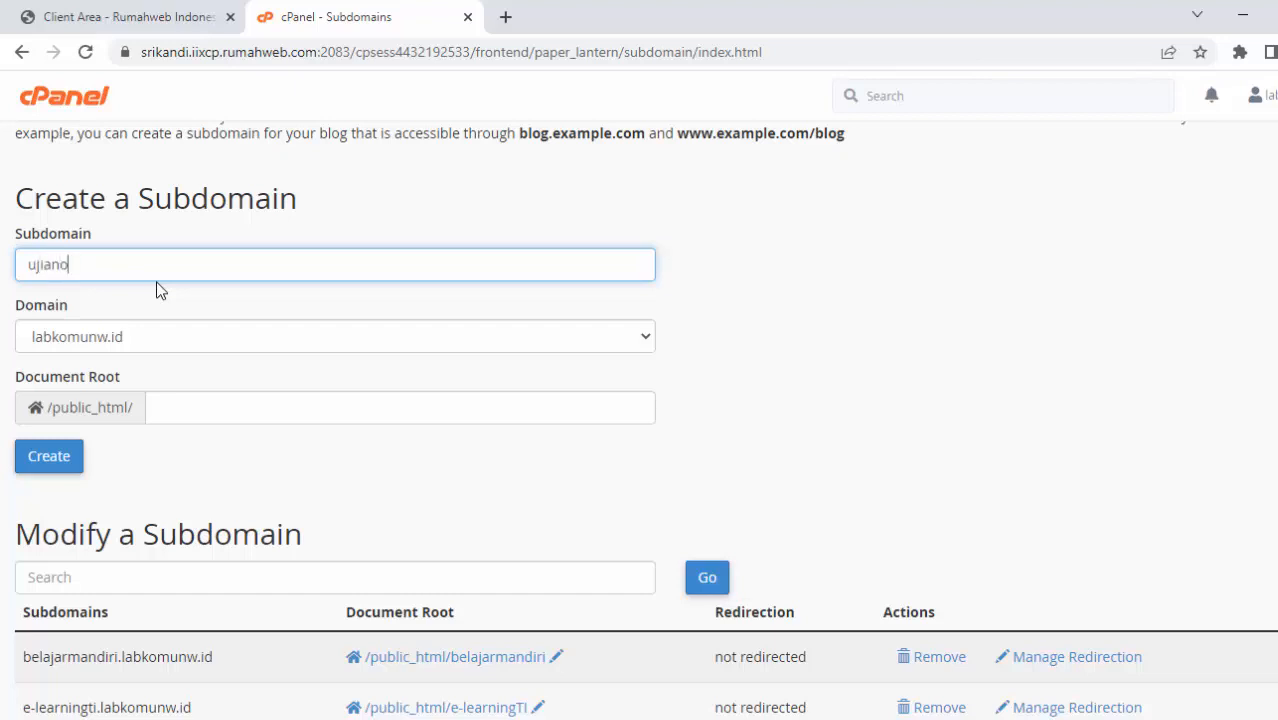
text(nline)
click(641, 336)
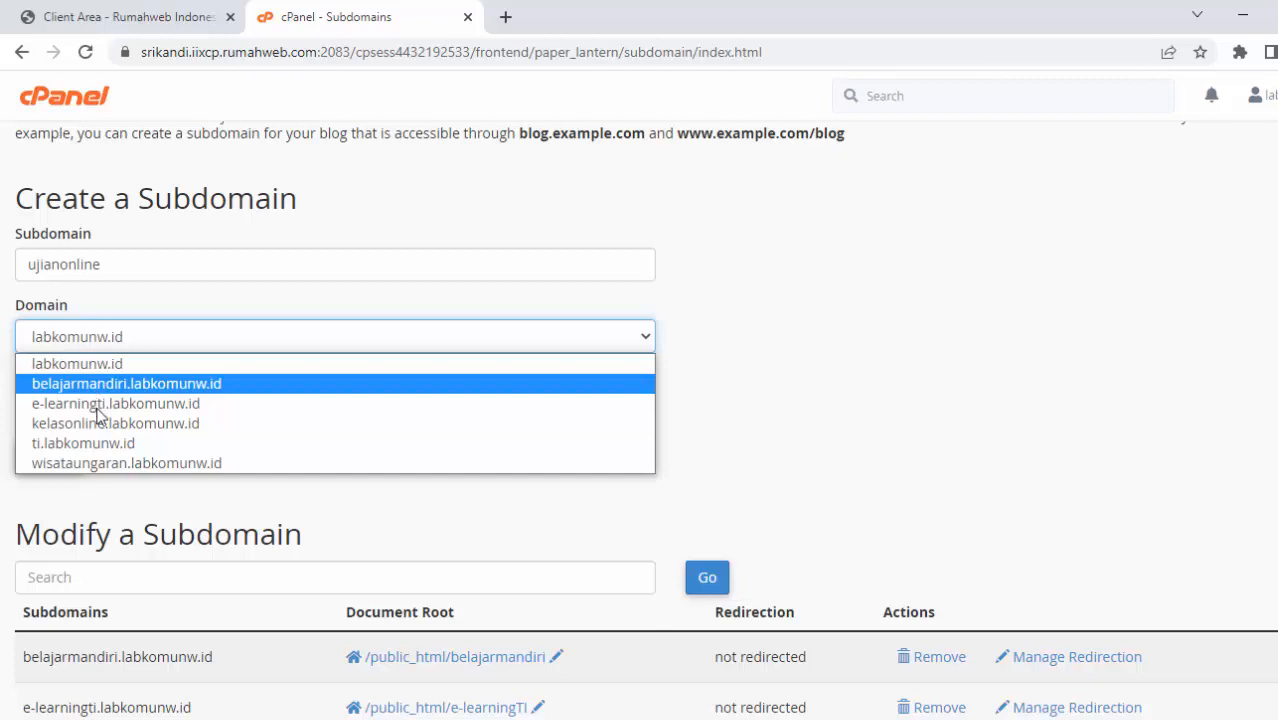
click(107, 366)
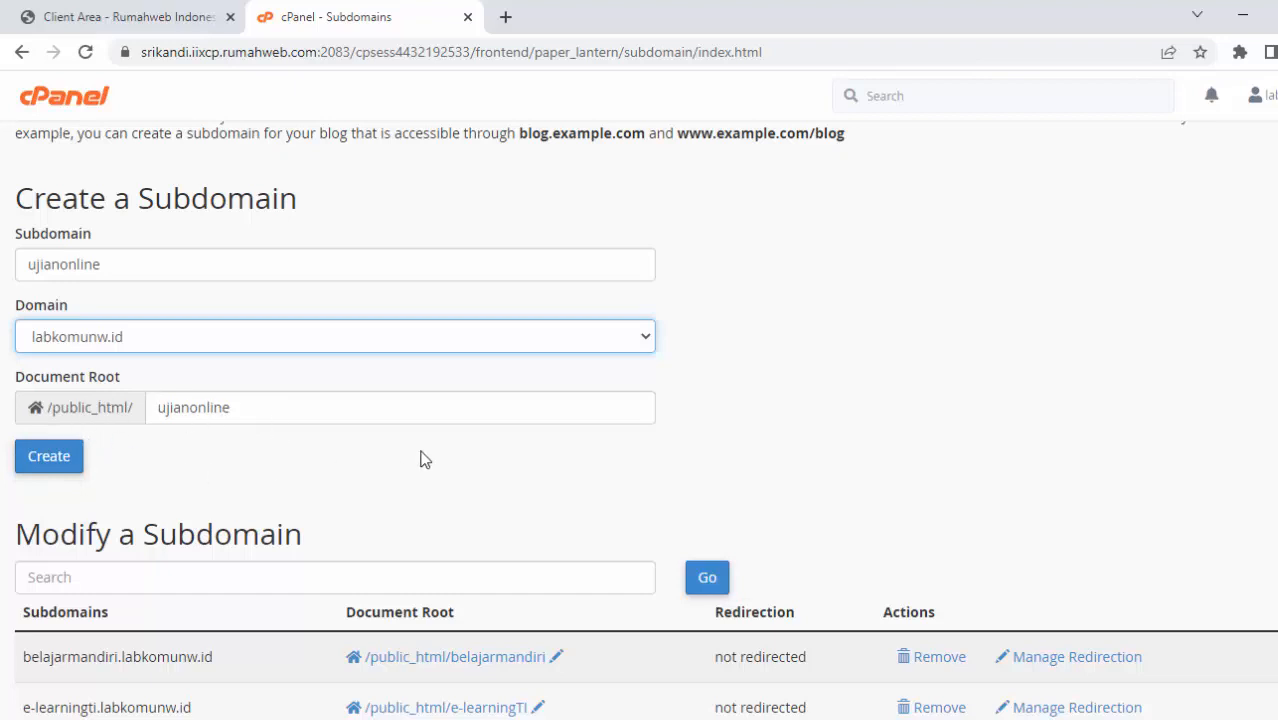
click(60, 458)
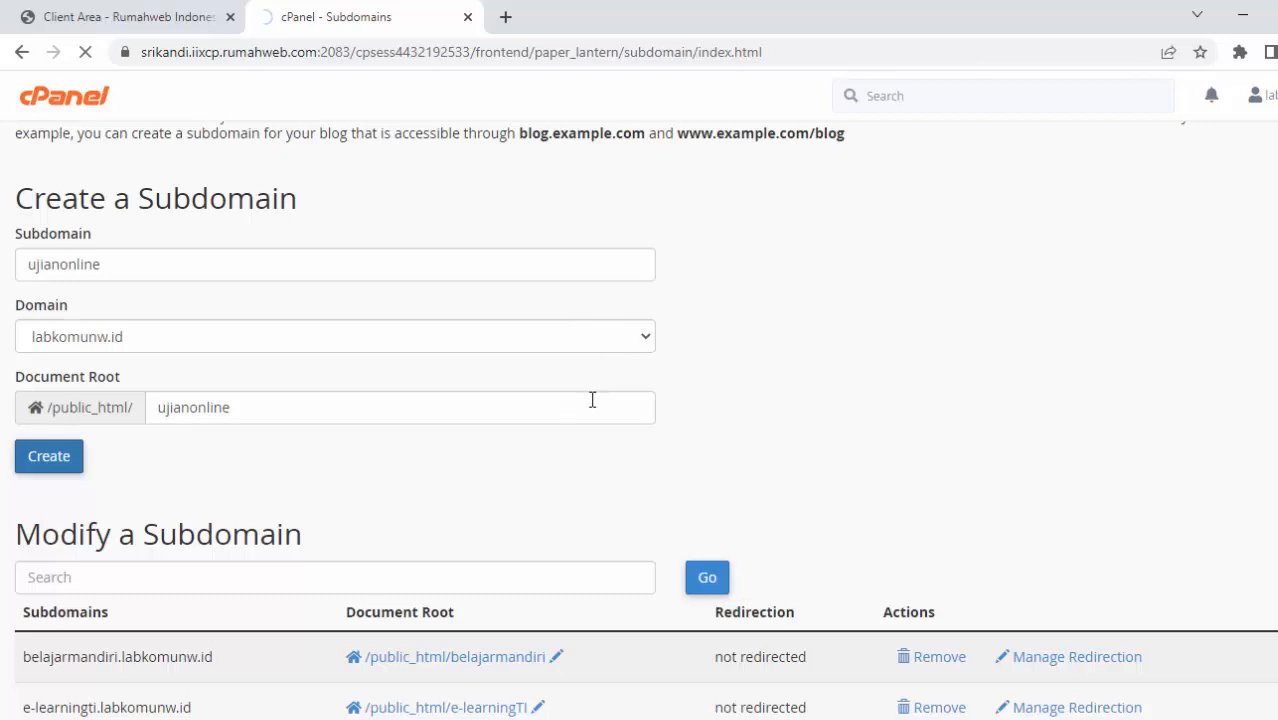
scroll(592, 400, down, 2)
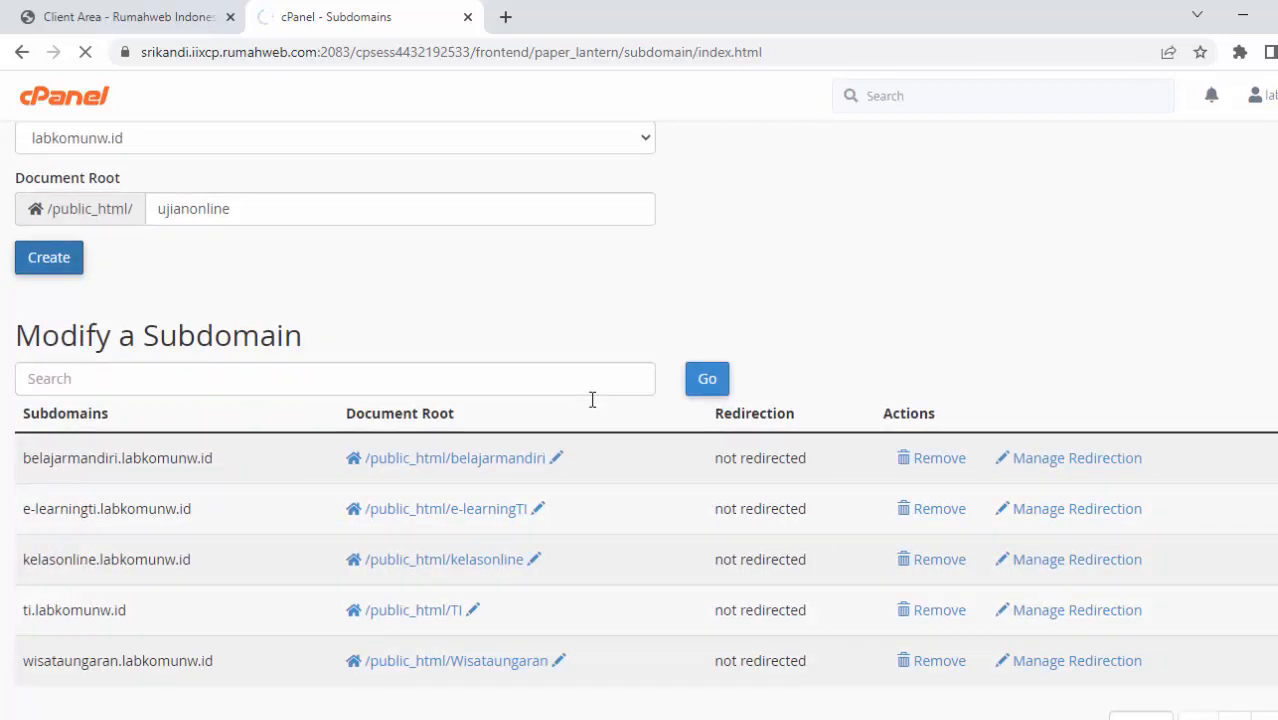
scroll(592, 400, up, 2)
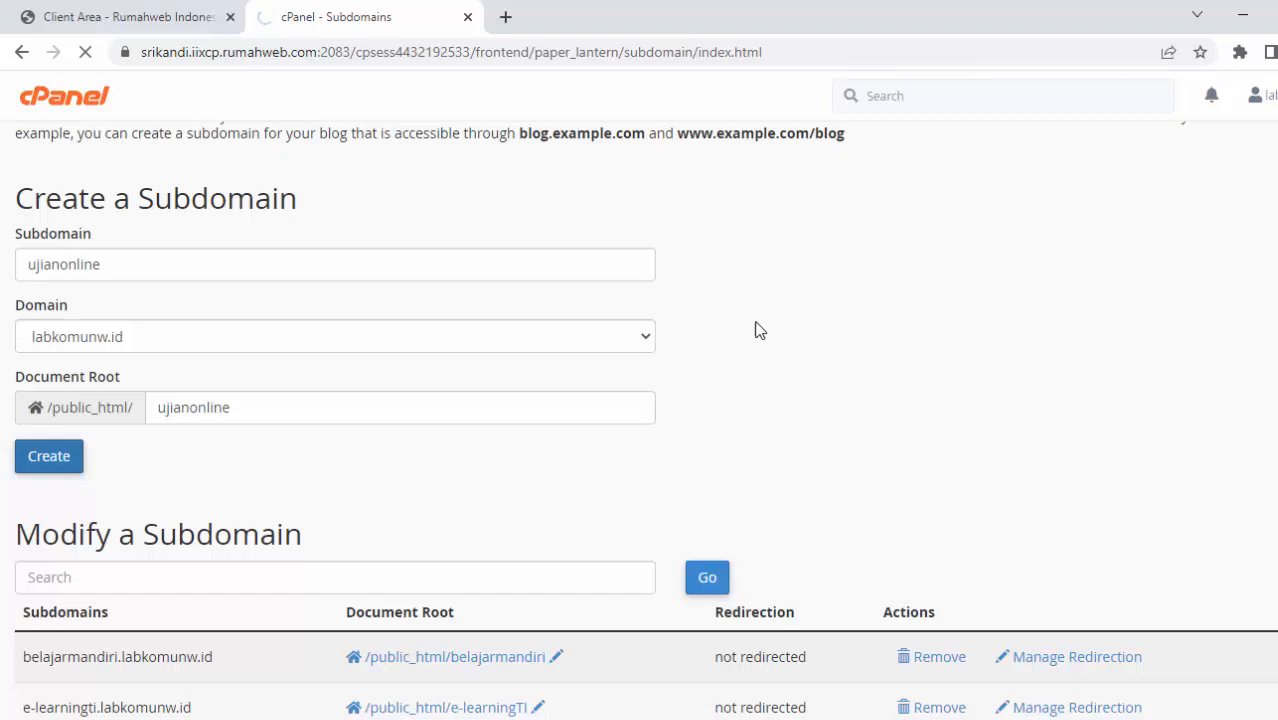
scroll(759, 330, down, 1)
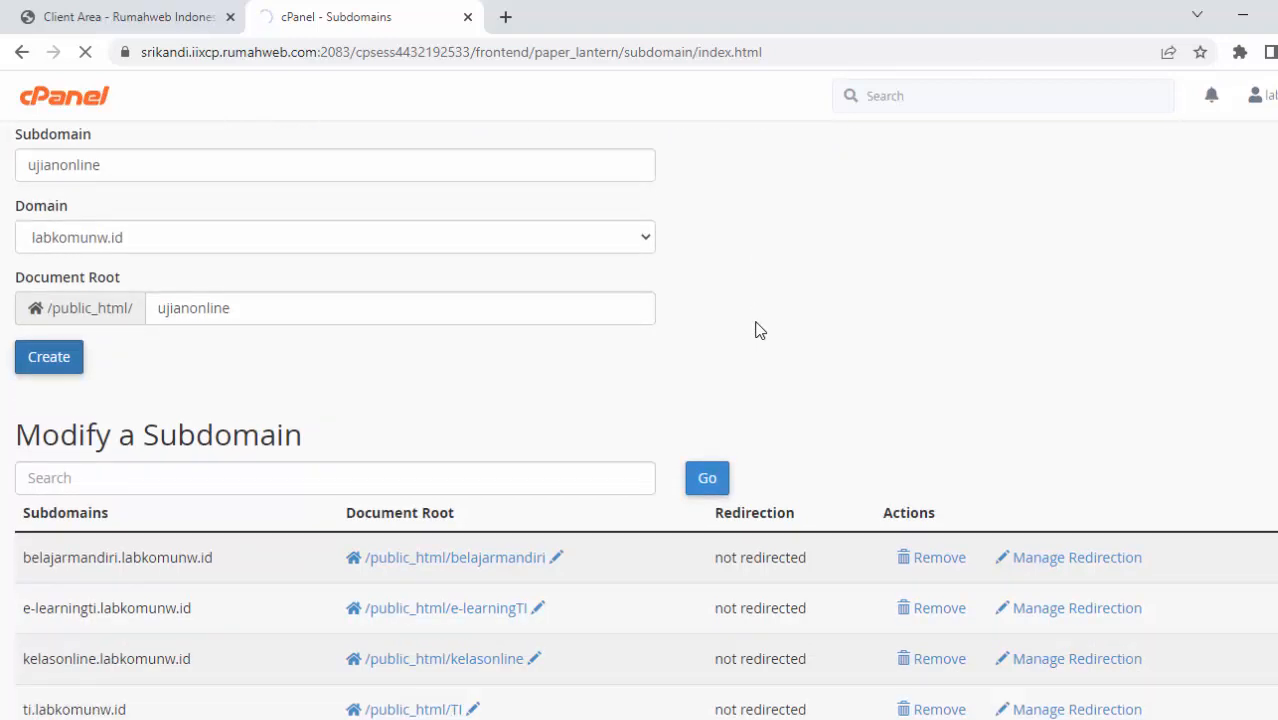
scroll(759, 330, down, 2)
scroll(755, 322, up, 4)
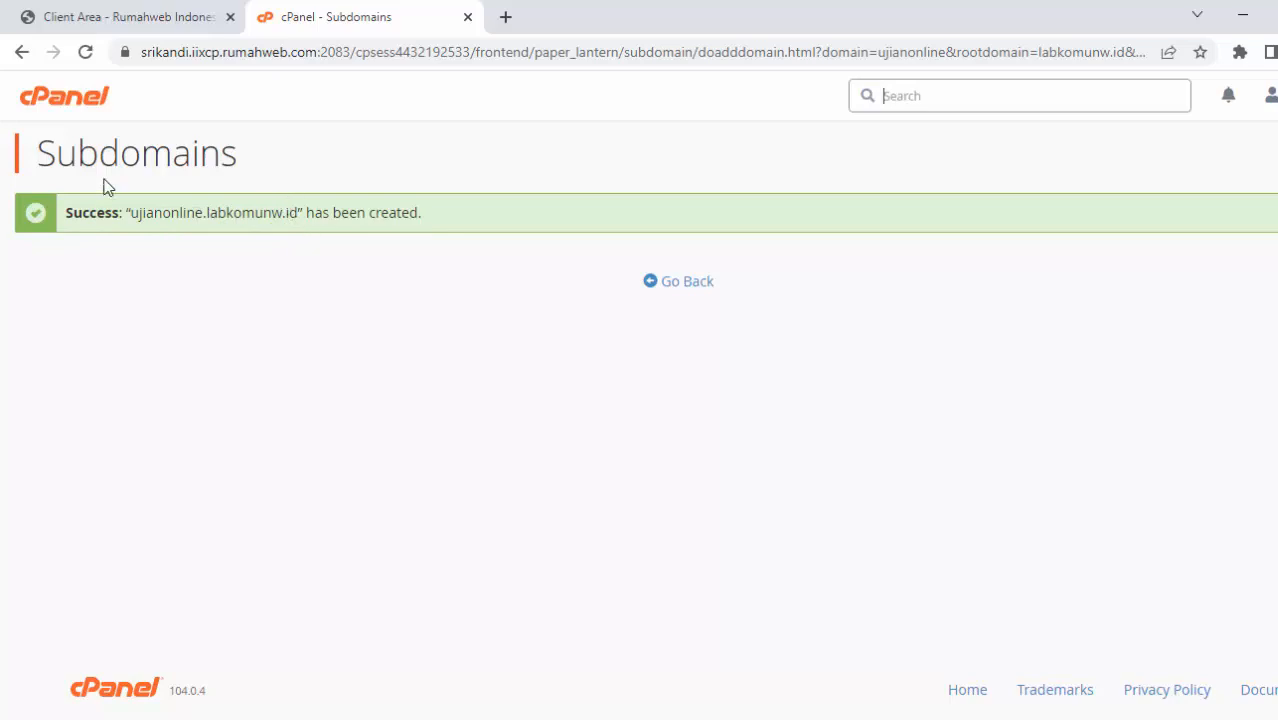
Return to the subdomain overview and check the entry for ujianonline.labkomunw.id in the list.
click(682, 283)
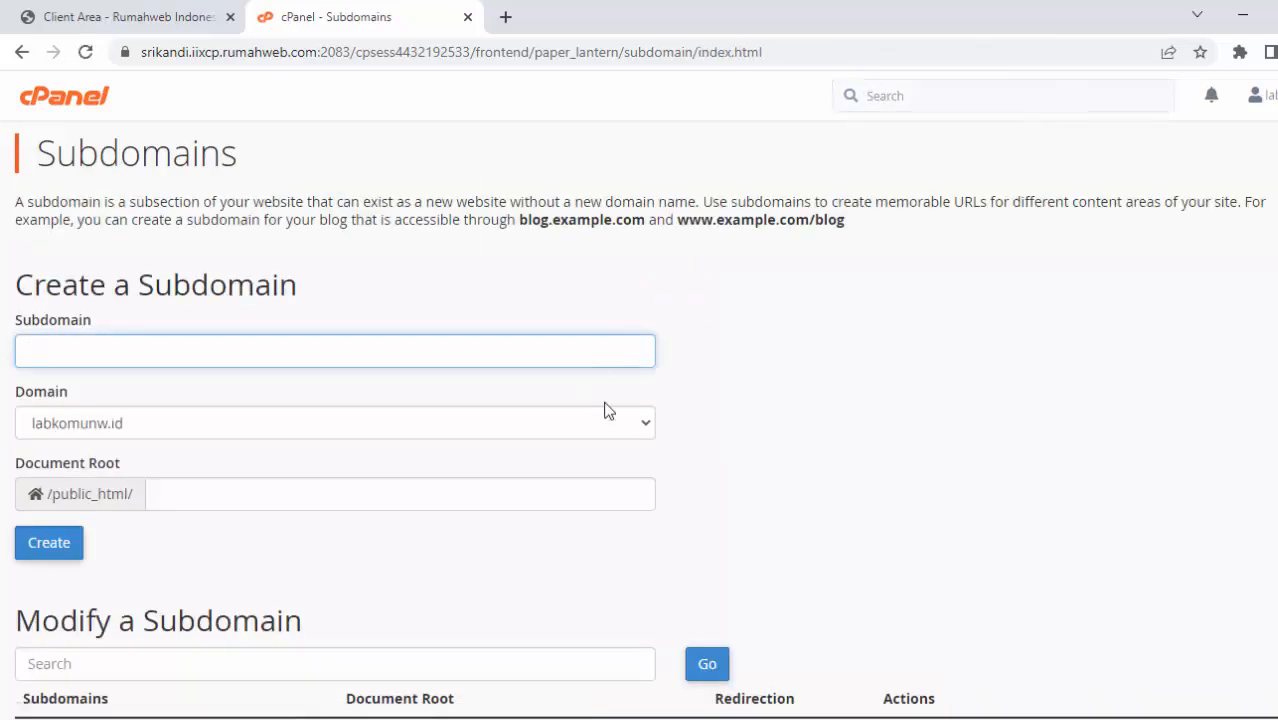
scroll(640, 420, down, 4)
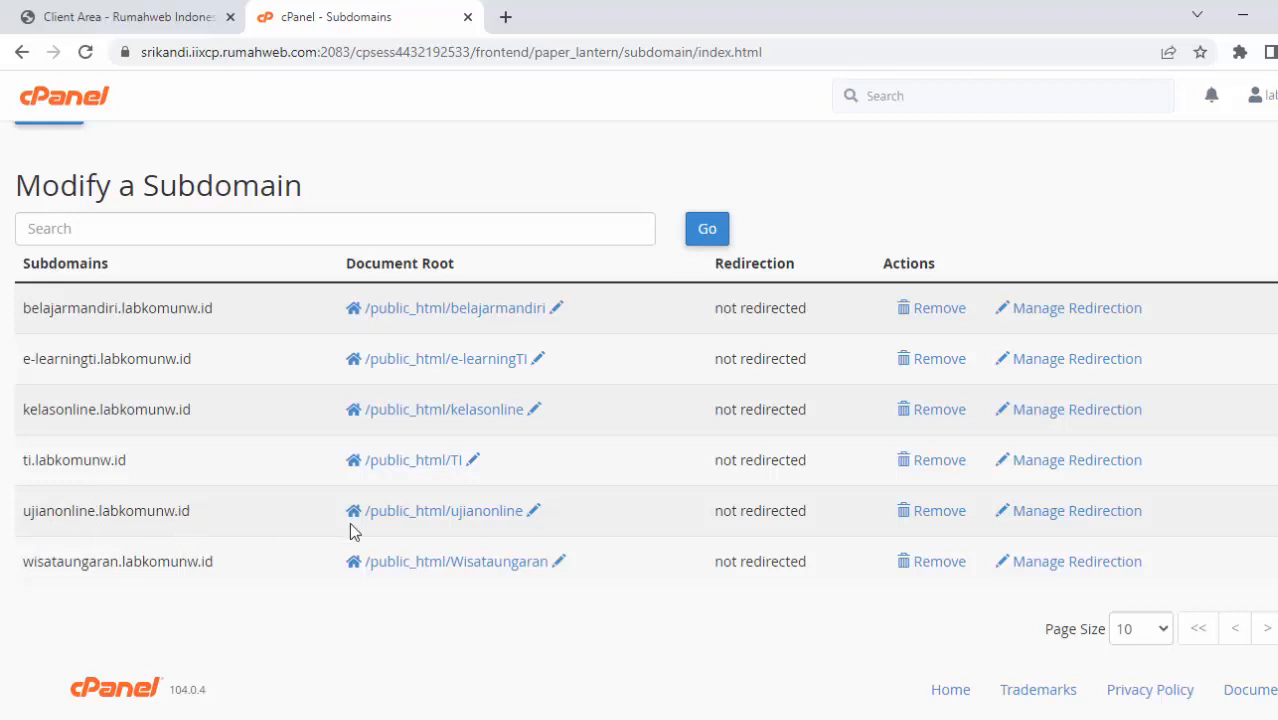
scroll(350, 523, up, 5)
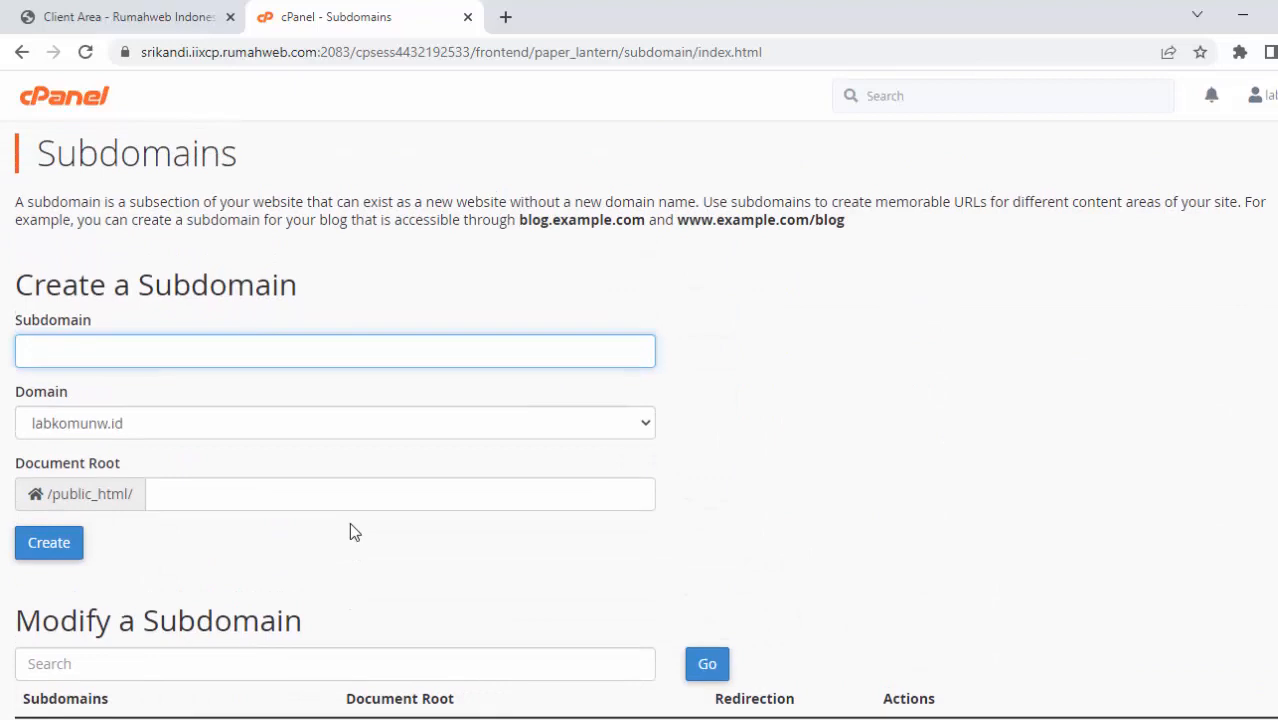
Go back to the cPanel home page and open WordPress from the Softaculous Apps Installer scripts.
click(68, 102)
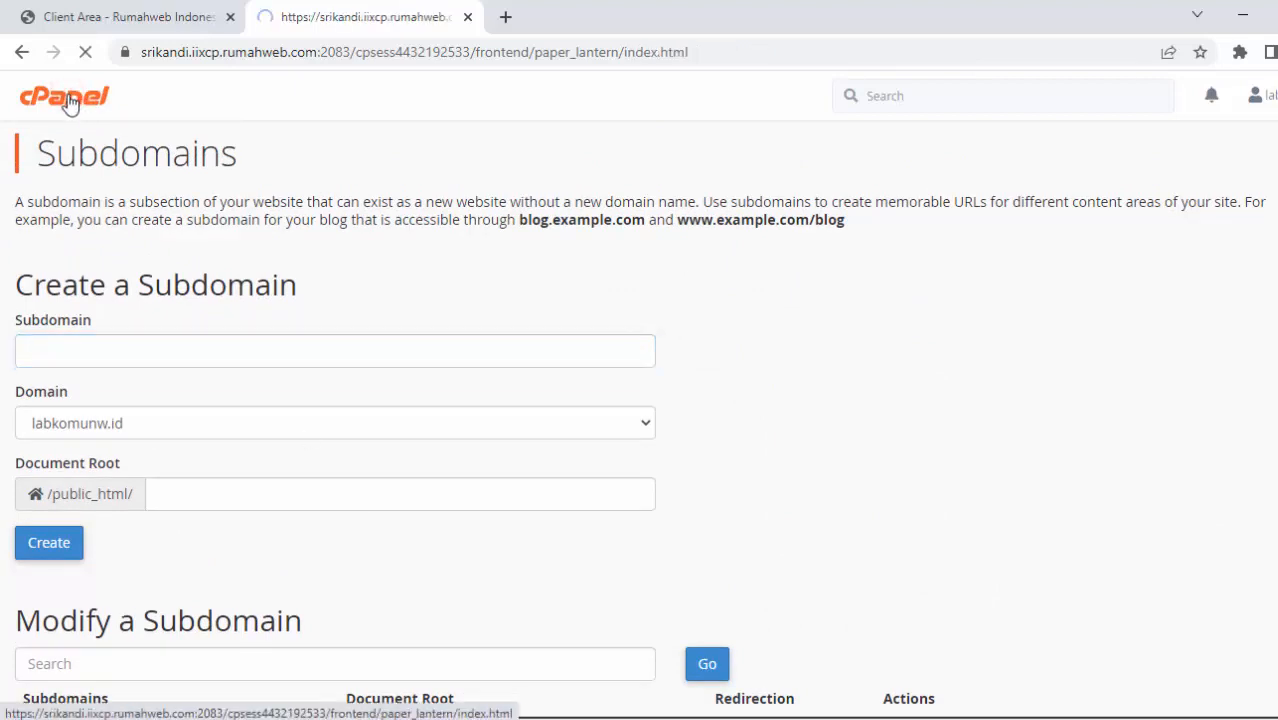
scroll(275, 390, down, 4)
scroll(277, 400, down, 8)
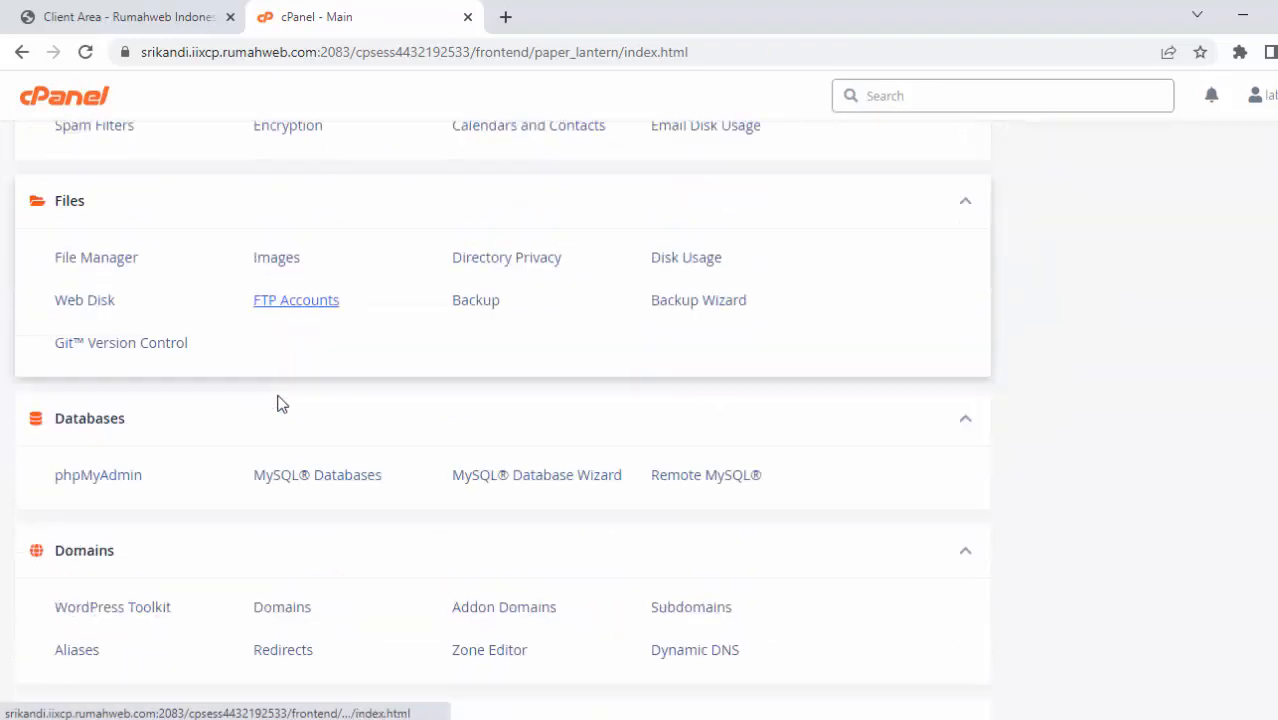
scroll(277, 405, down, 7)
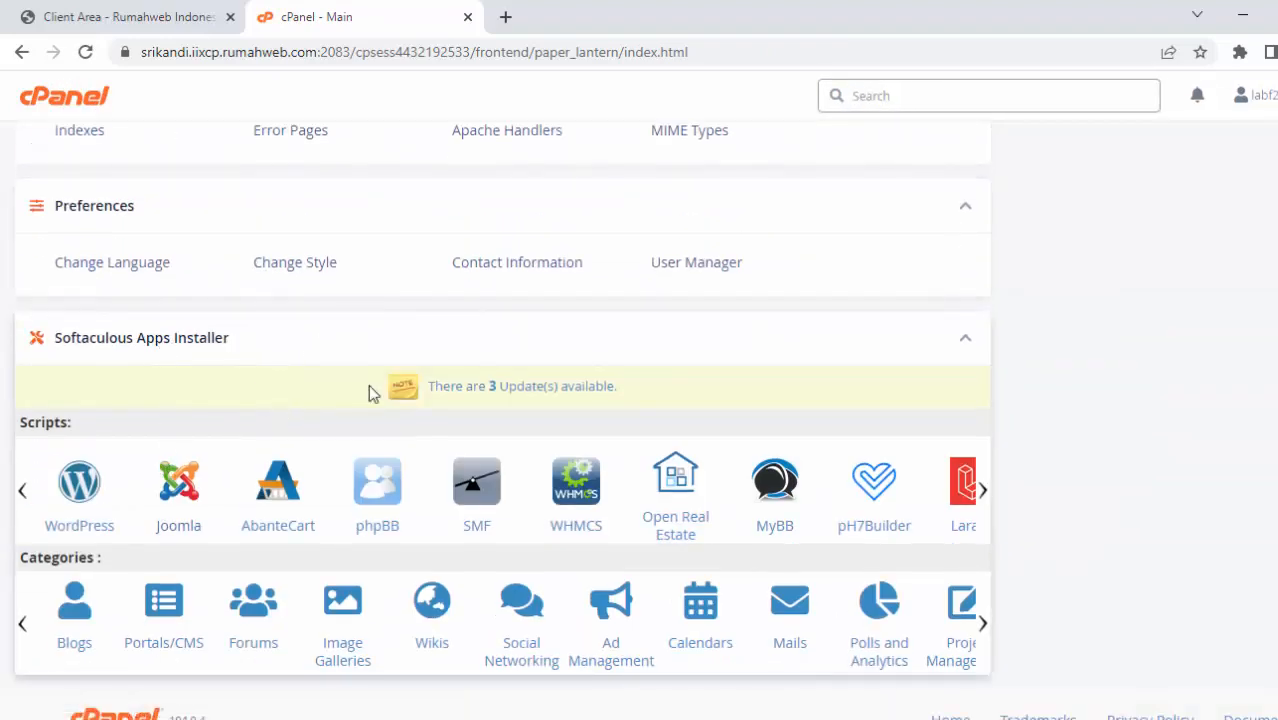
scroll(737, 445, down, 1)
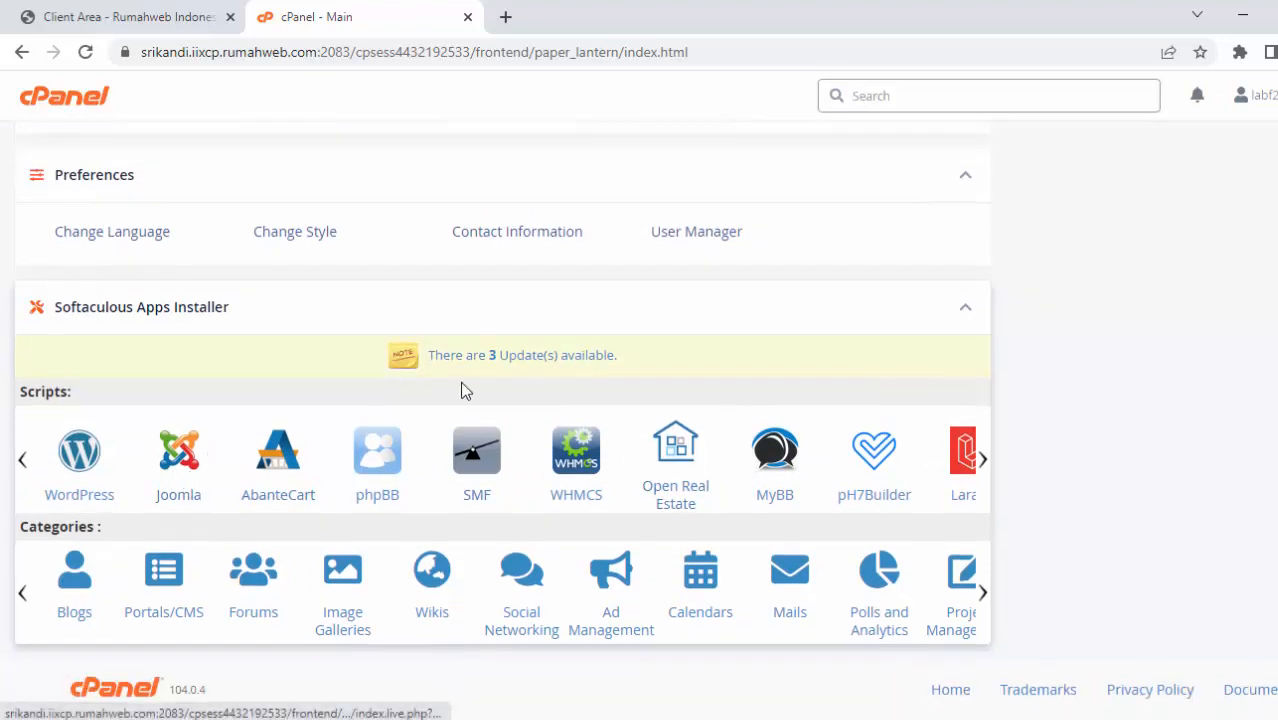
click(90, 458)
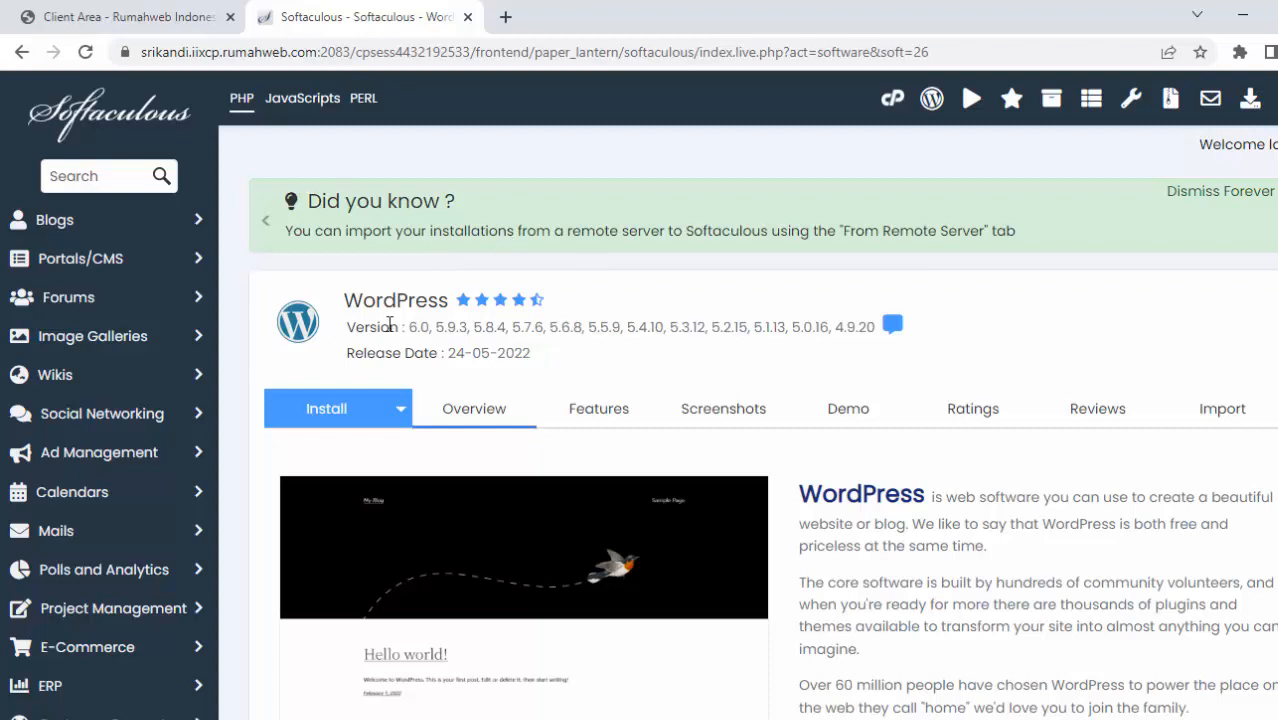
Look through the Softaculous script categories and open the Moodle page from the Educational category.
scroll(130, 370, down, 2)
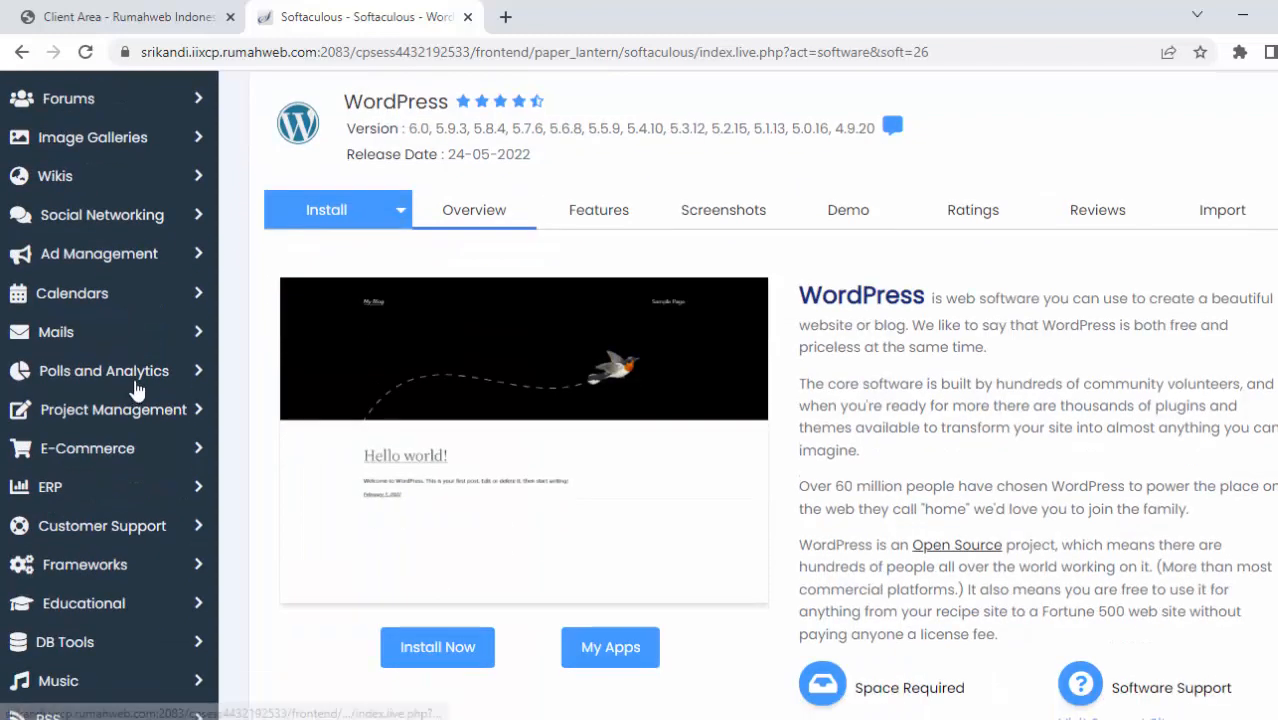
scroll(134, 390, down, 3)
scroll(134, 385, up, 4)
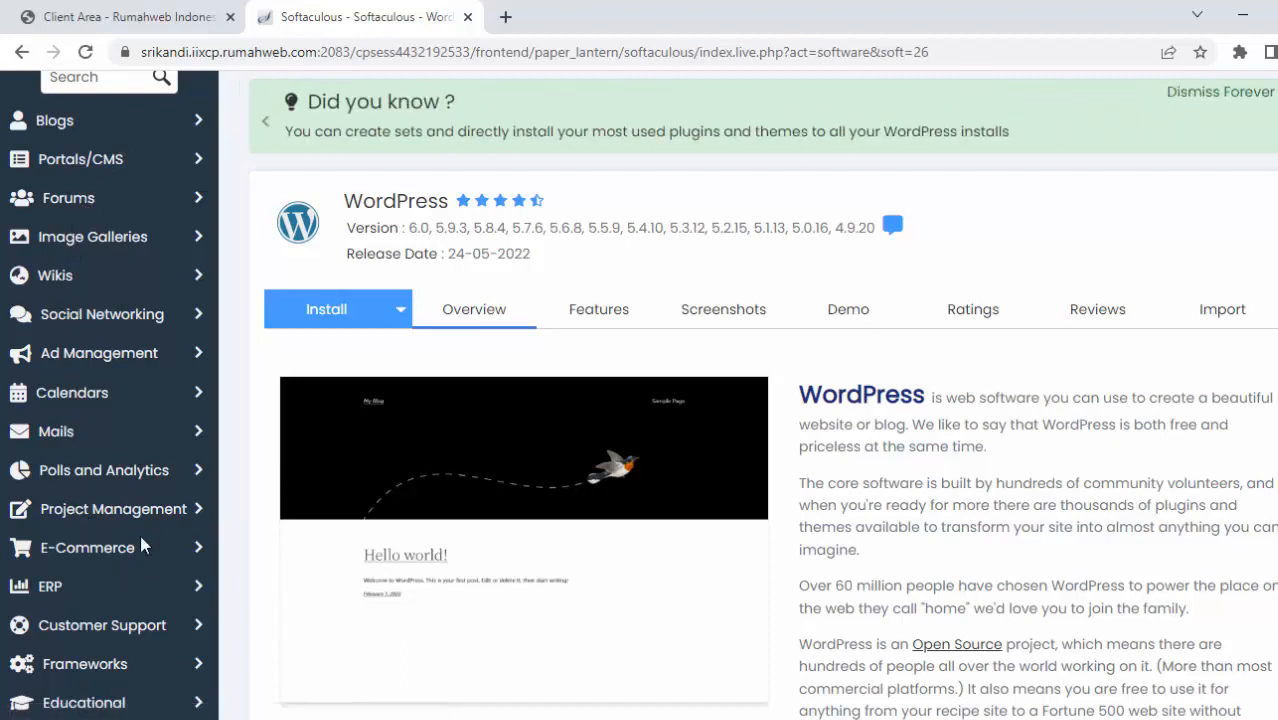
scroll(150, 556, down, 1)
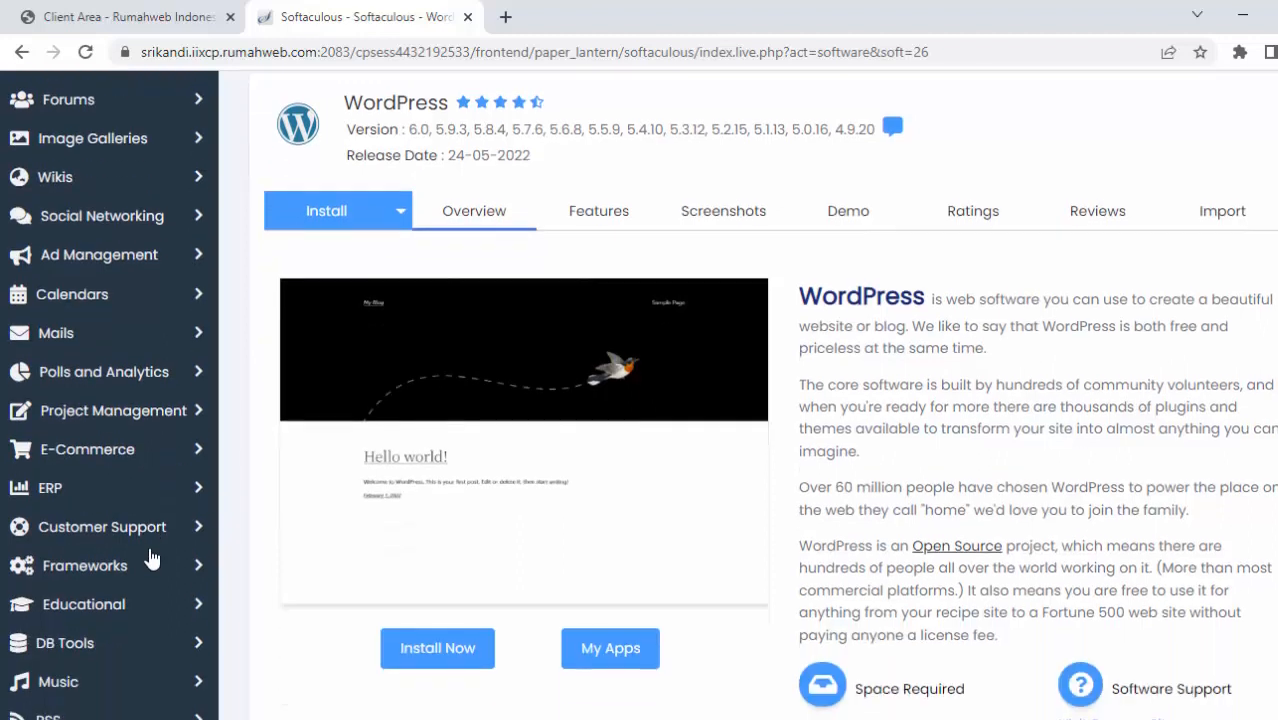
scroll(150, 556, down, 1)
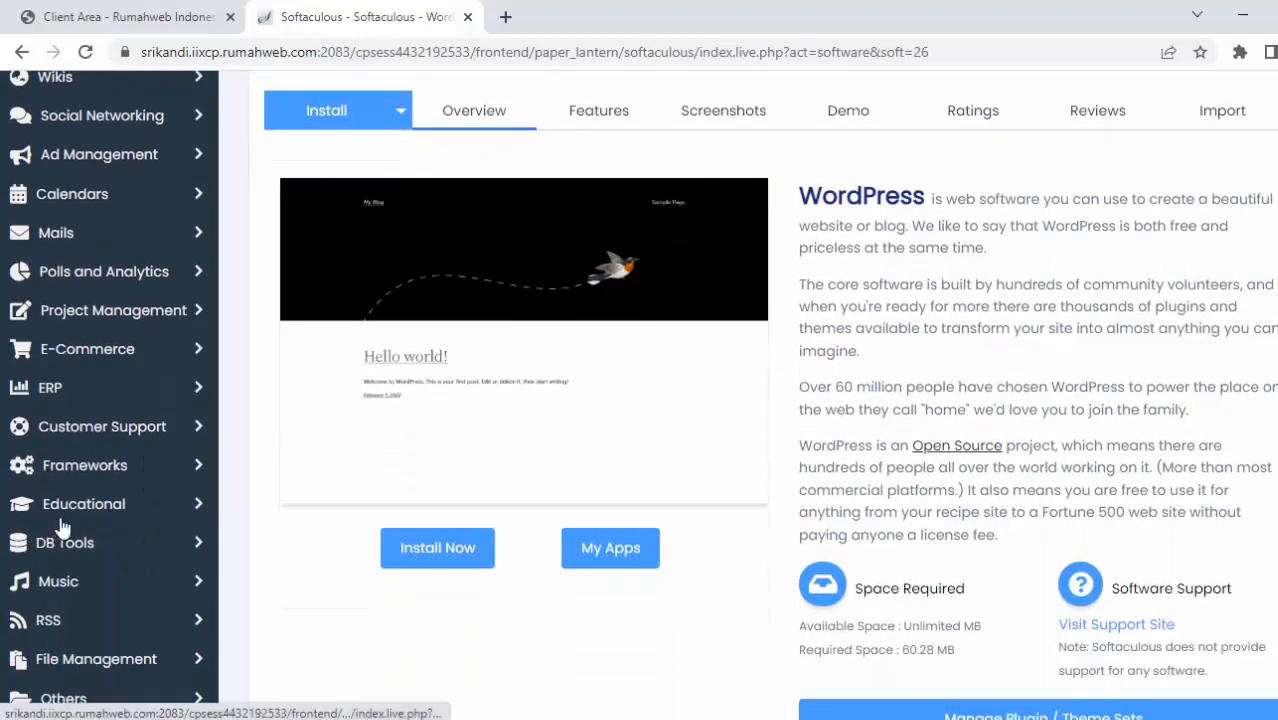
click(130, 510)
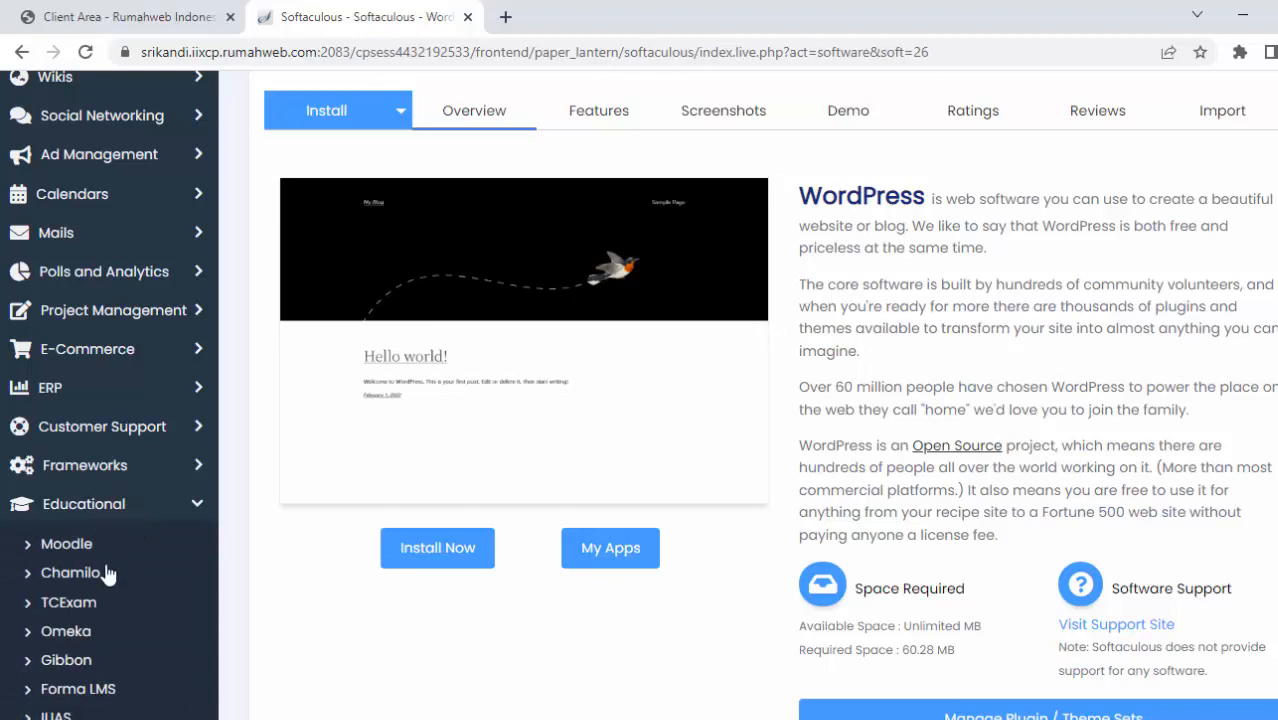
scroll(108, 573, down, 1)
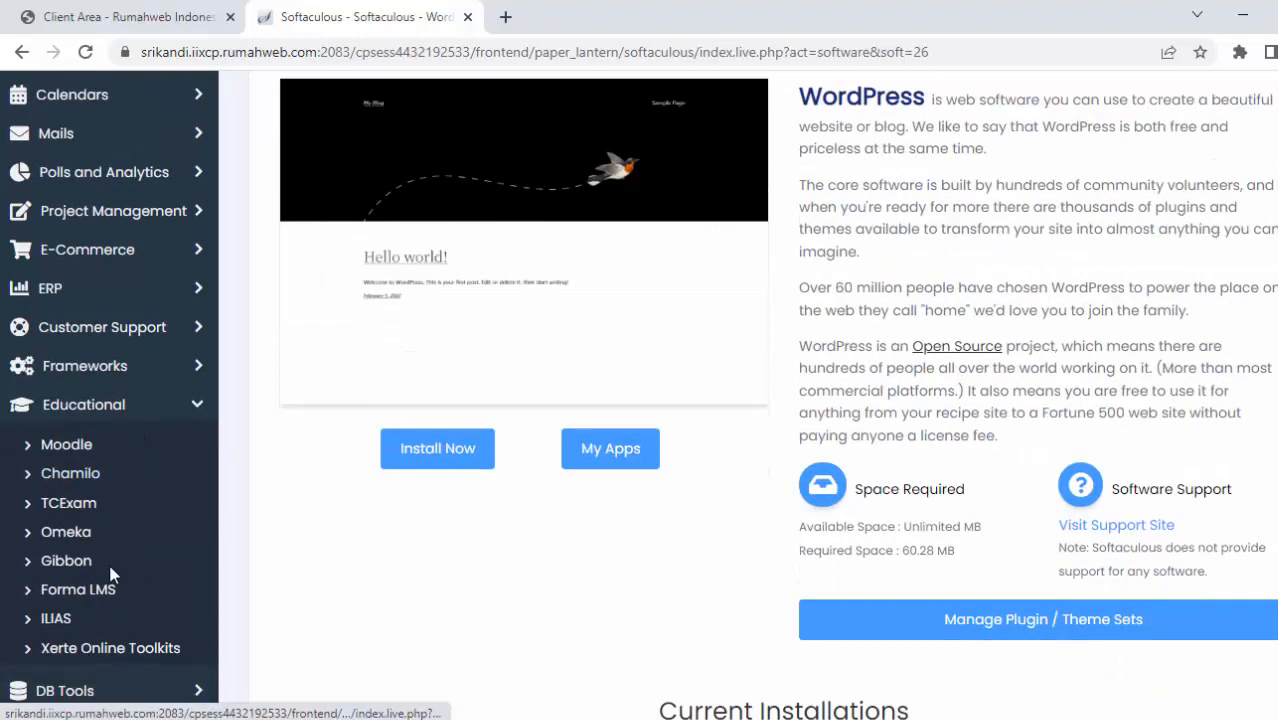
click(66, 445)
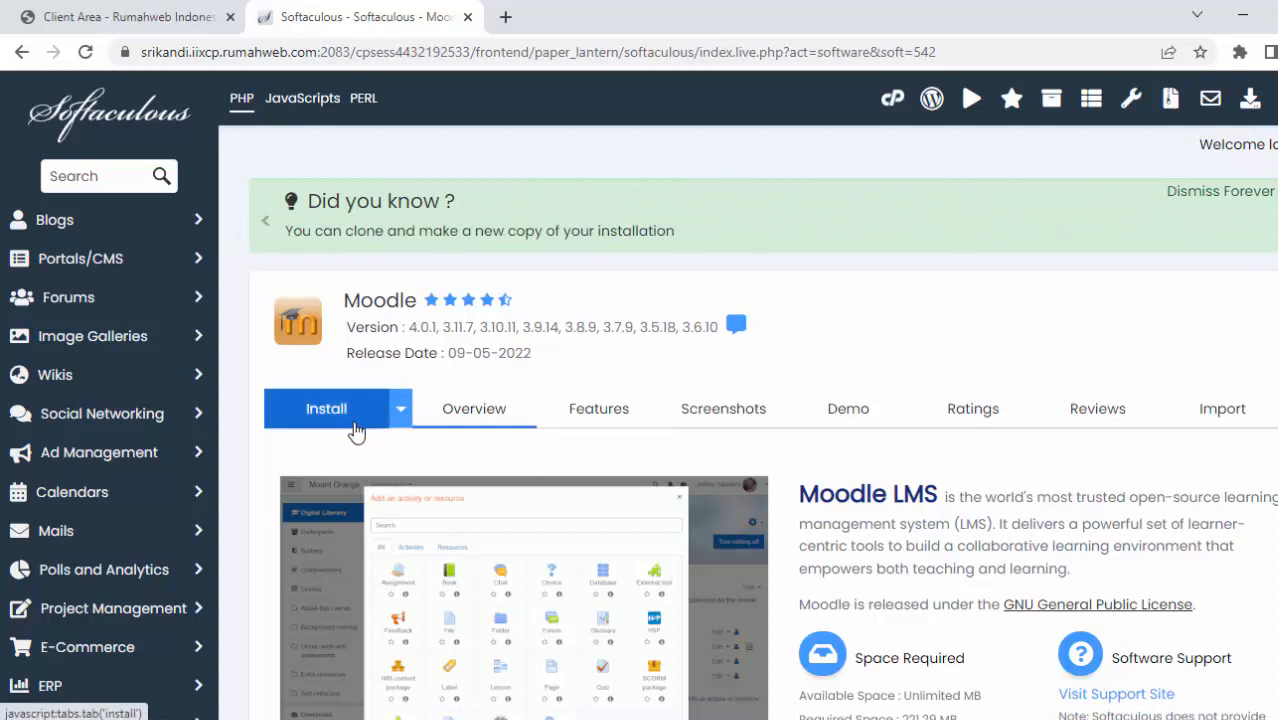
Review Moodle's overview description and space requirements, and open its feature list.
click(488, 412)
scroll(622, 424, down, 2)
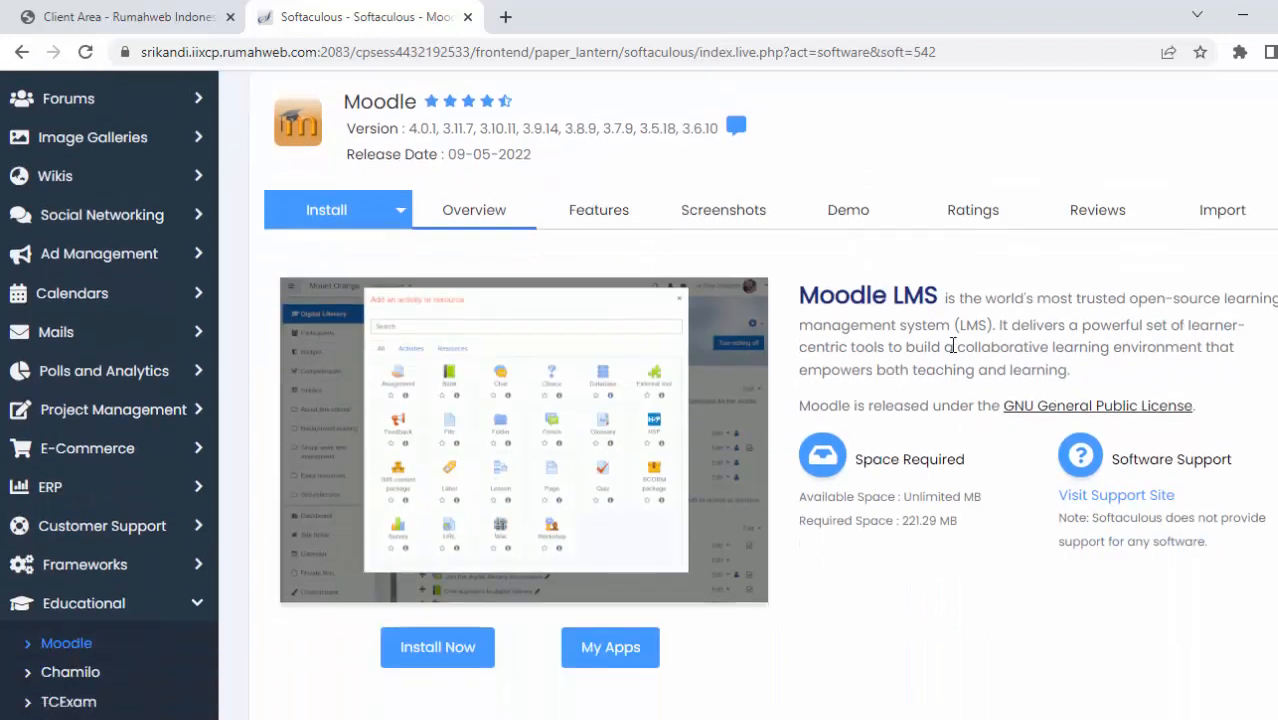
scroll(800, 308, up, 2)
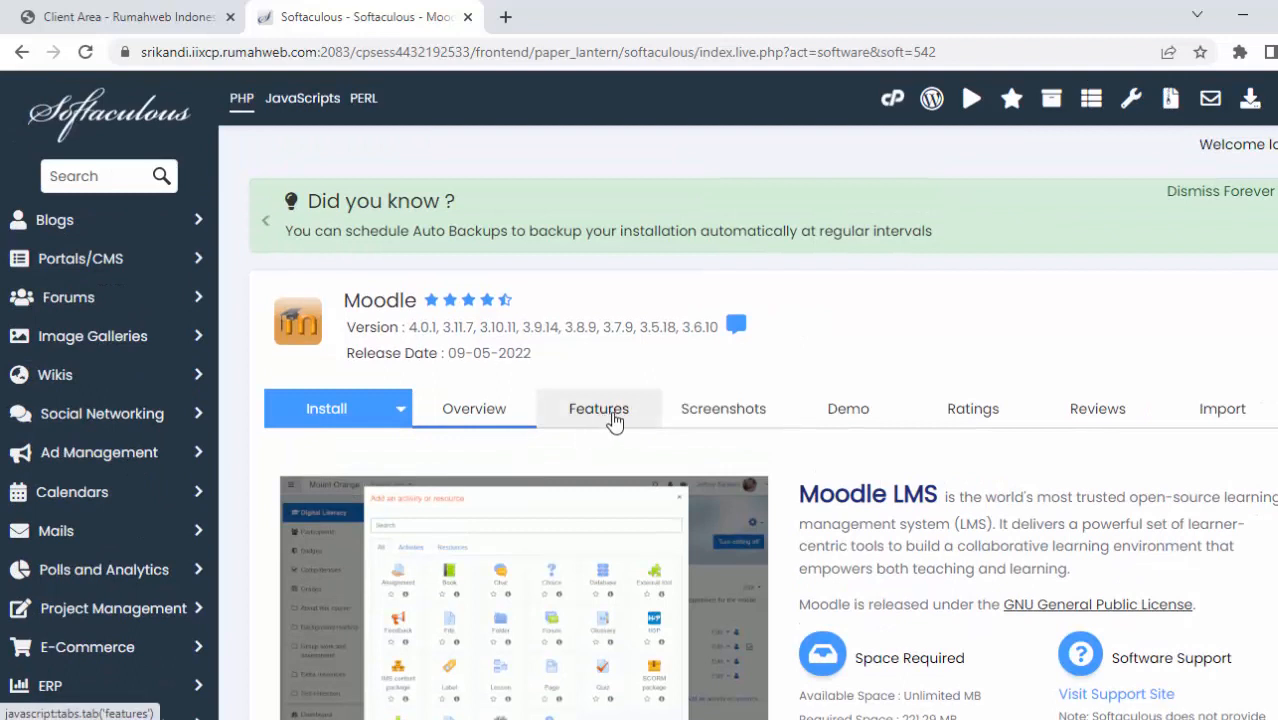
click(612, 416)
Browse through the Moodle screenshots in the image carousel.
click(750, 418)
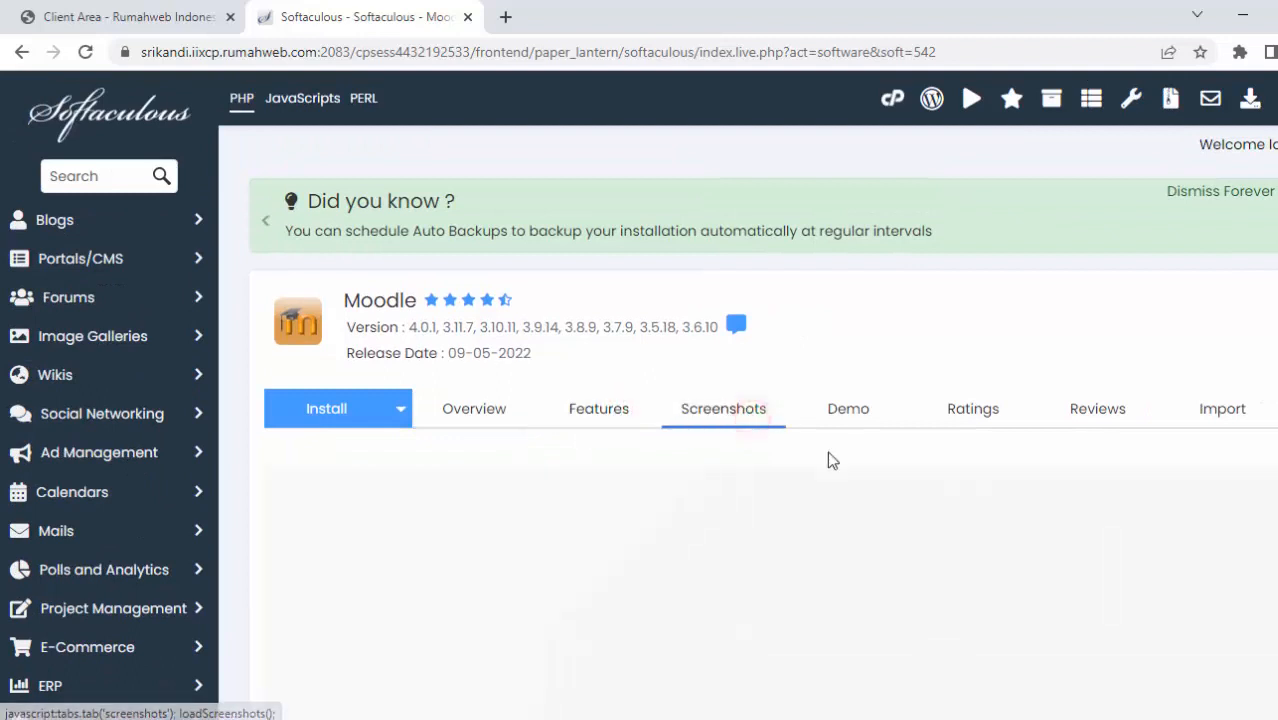
scroll(829, 454, down, 2)
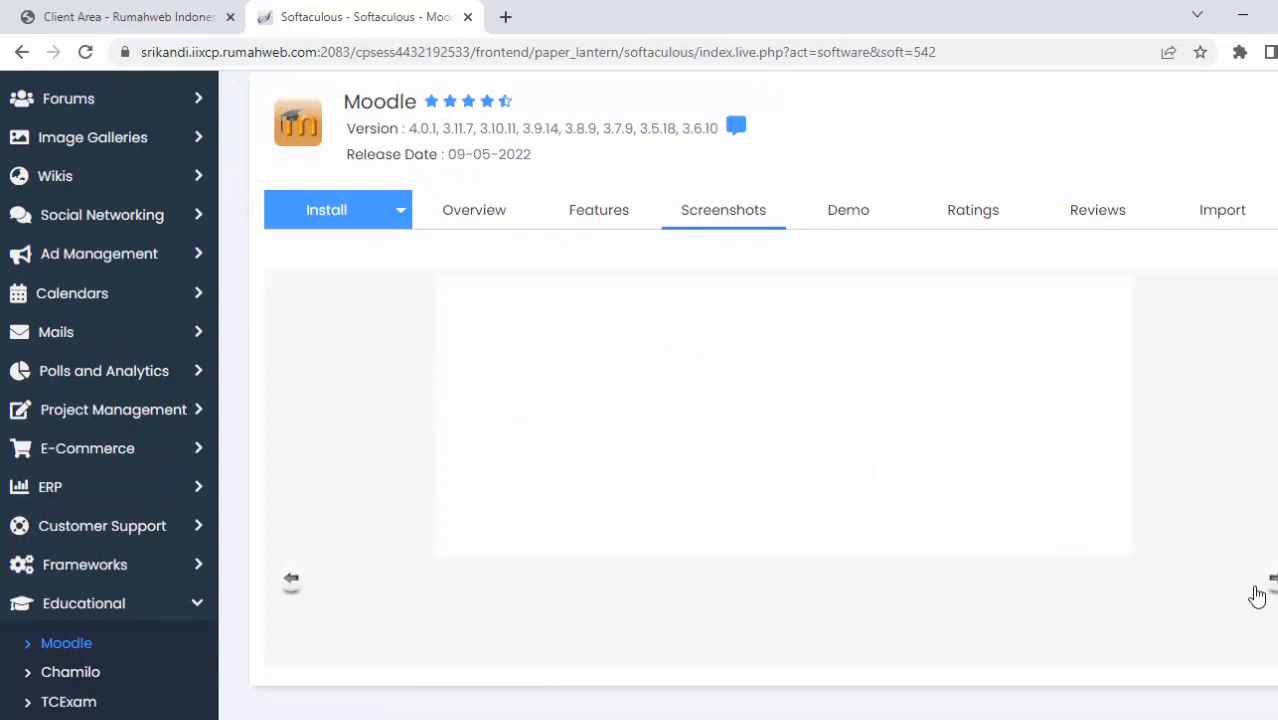
click(1274, 583)
click(1274, 583)
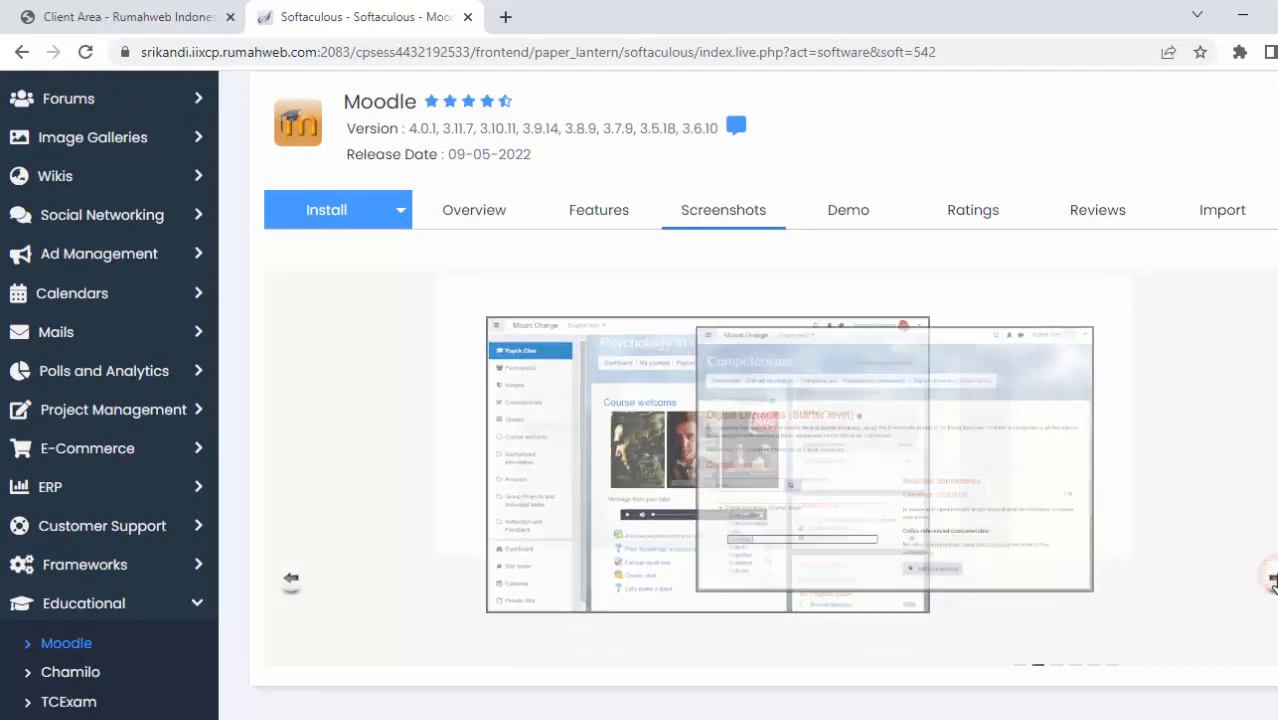
click(1273, 580)
click(1274, 583)
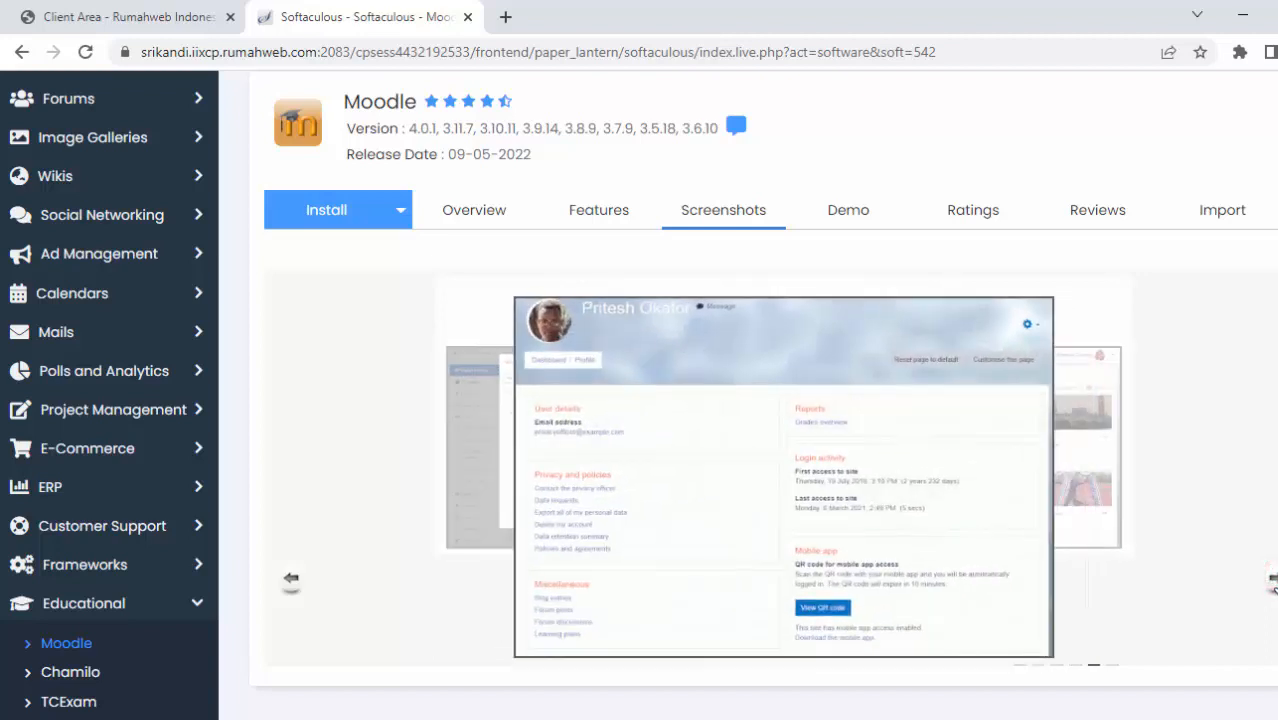
click(1274, 583)
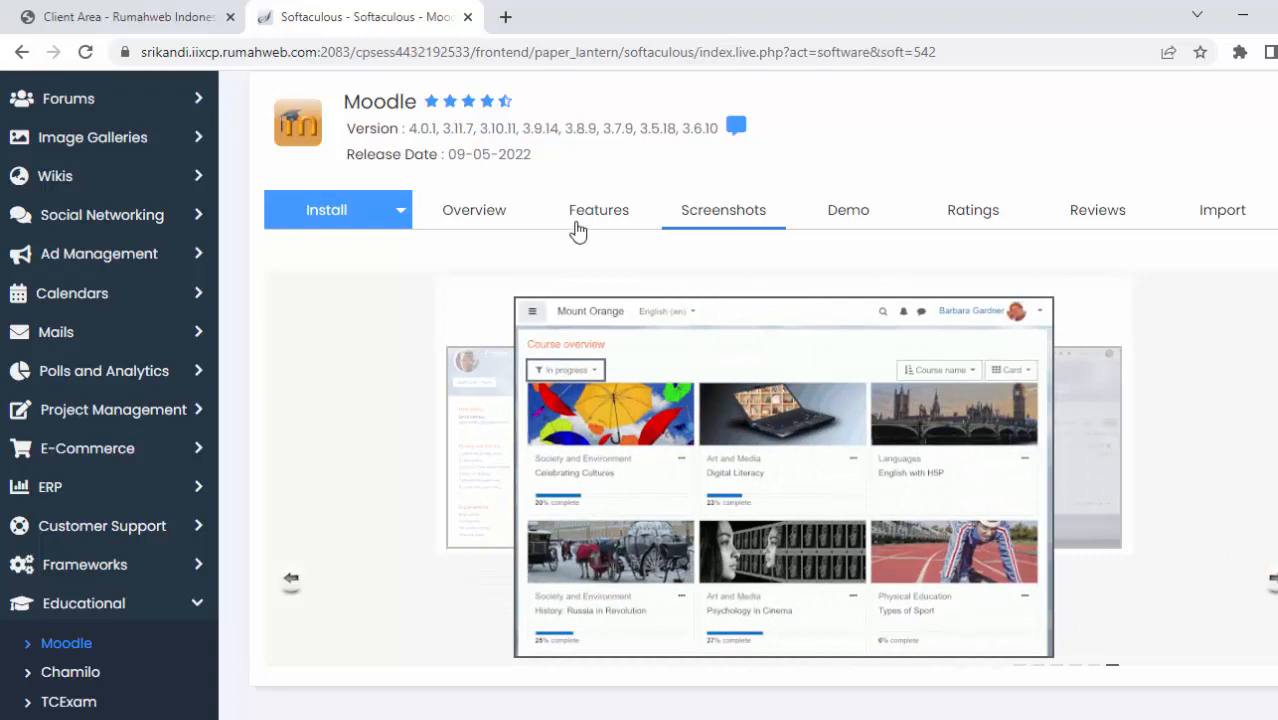
Launch the Moodle demo and close it, then check Moodle's ratings and user reviews.
click(850, 215)
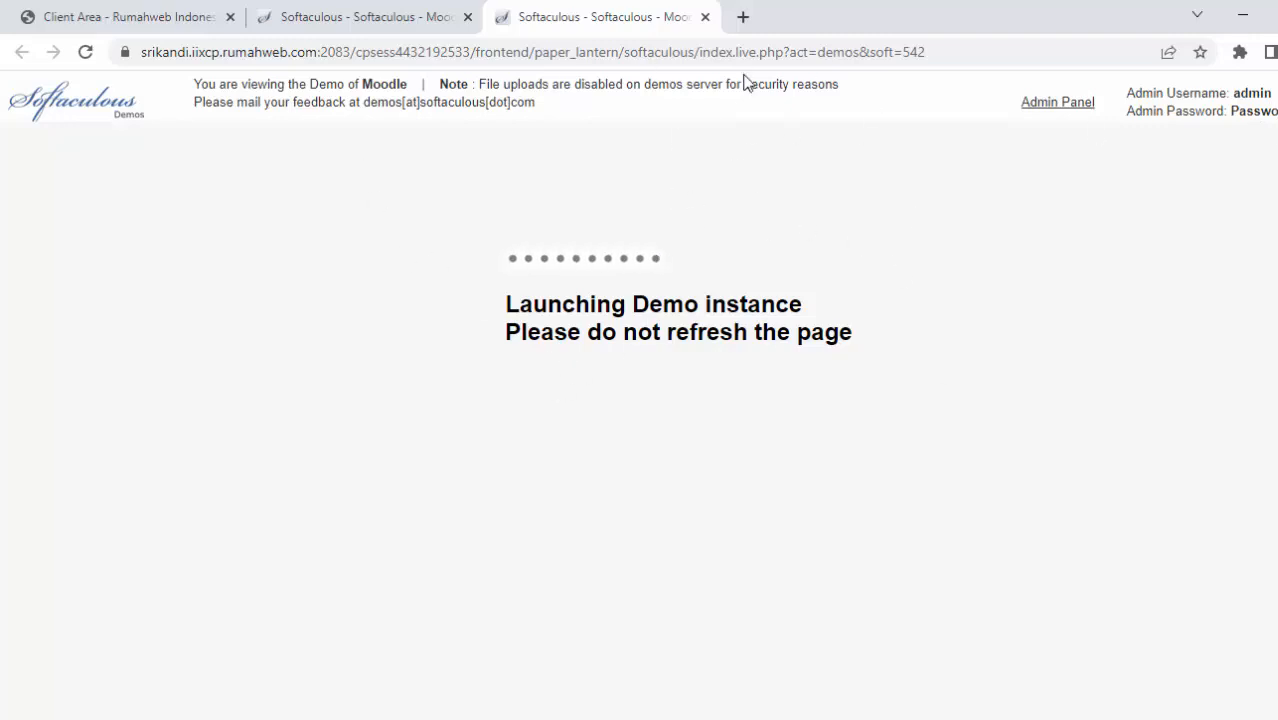
click(705, 18)
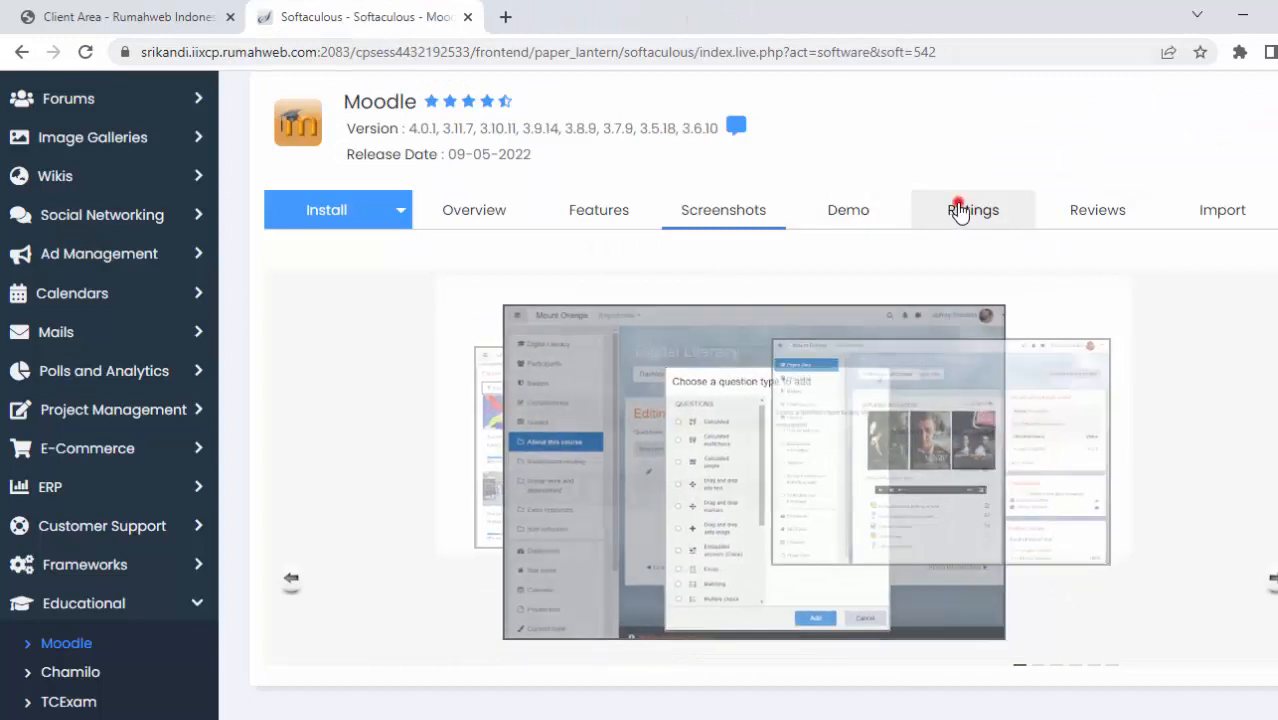
click(960, 212)
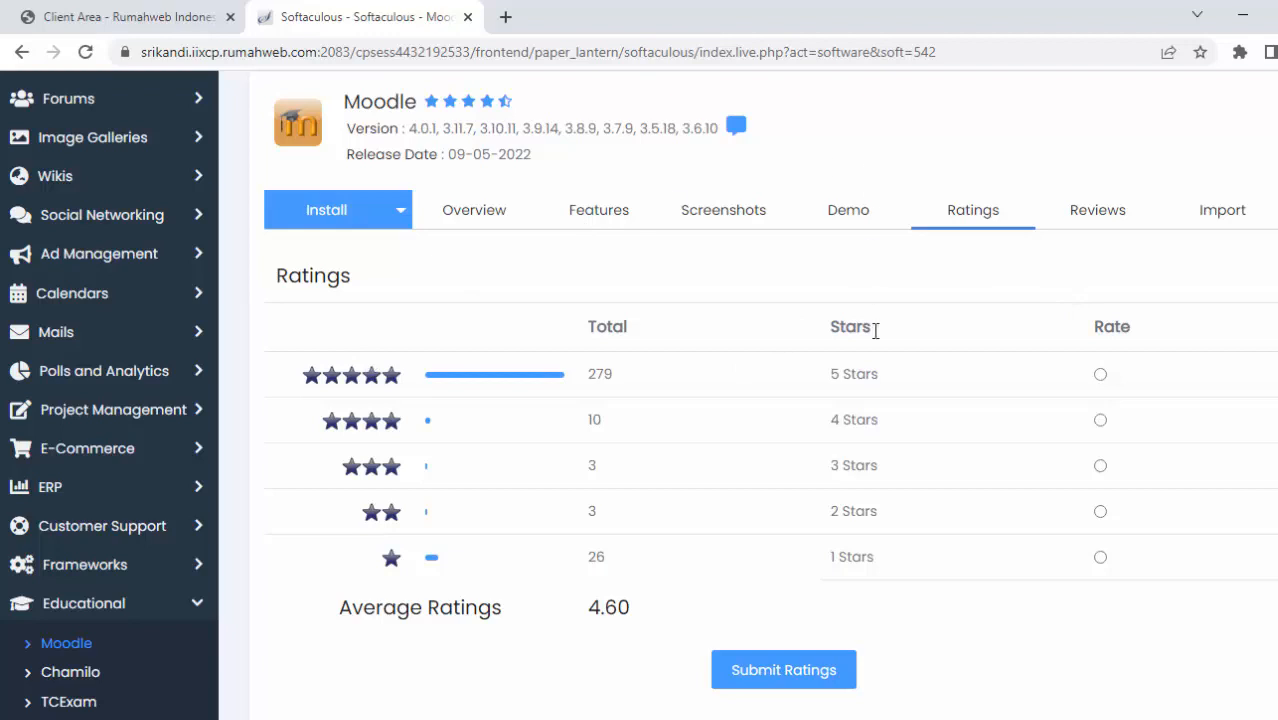
click(1106, 216)
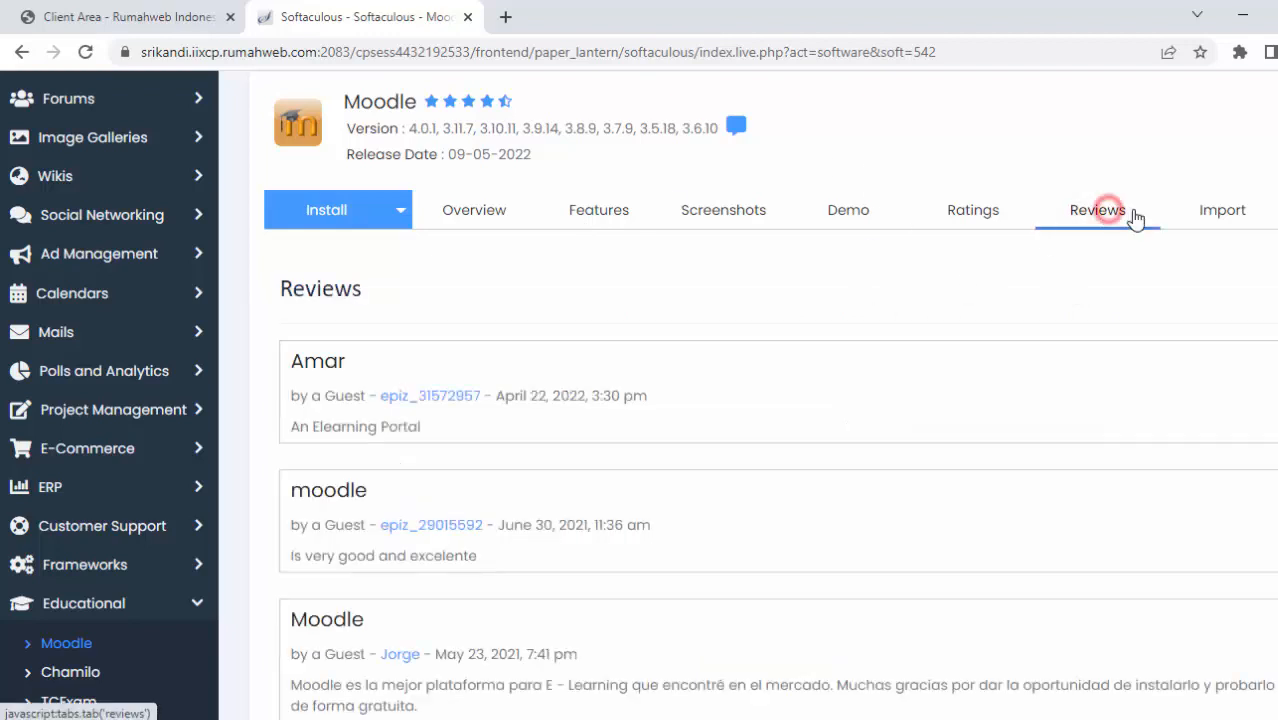
Look over the Moodle import page and return to Moodle's overview.
click(1221, 218)
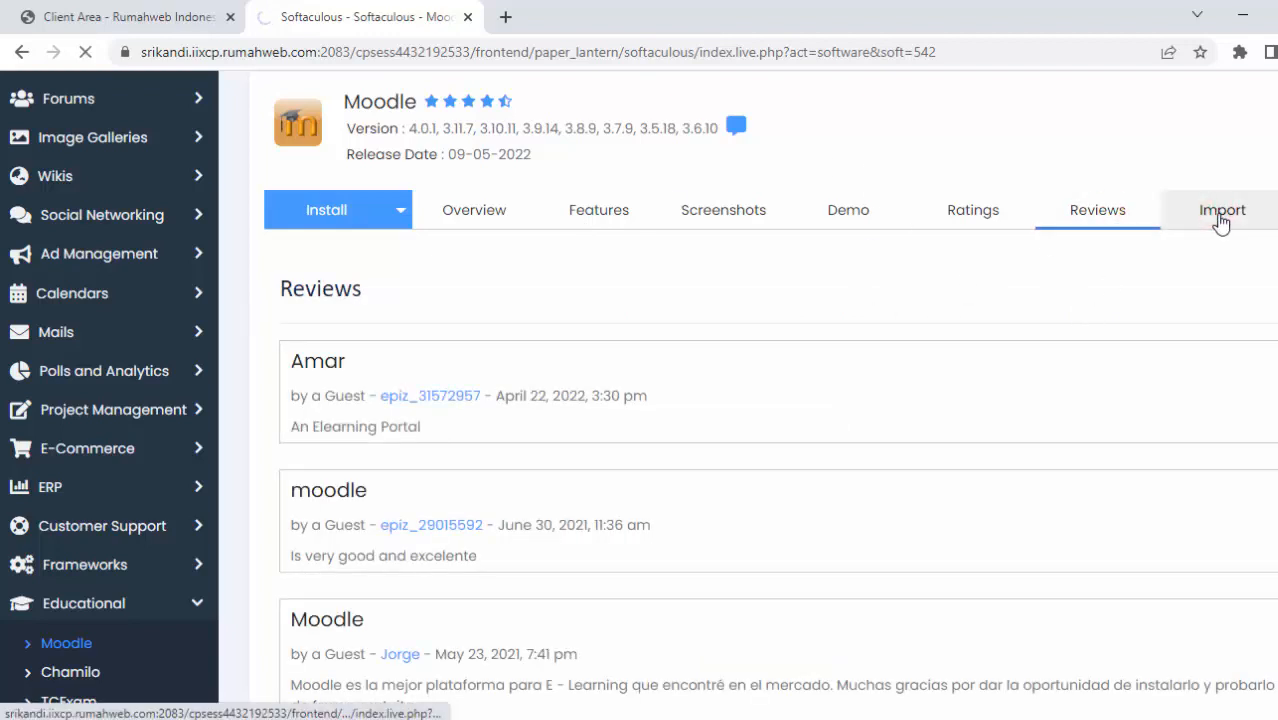
scroll(1064, 430, down, 2)
scroll(1064, 422, up, 2)
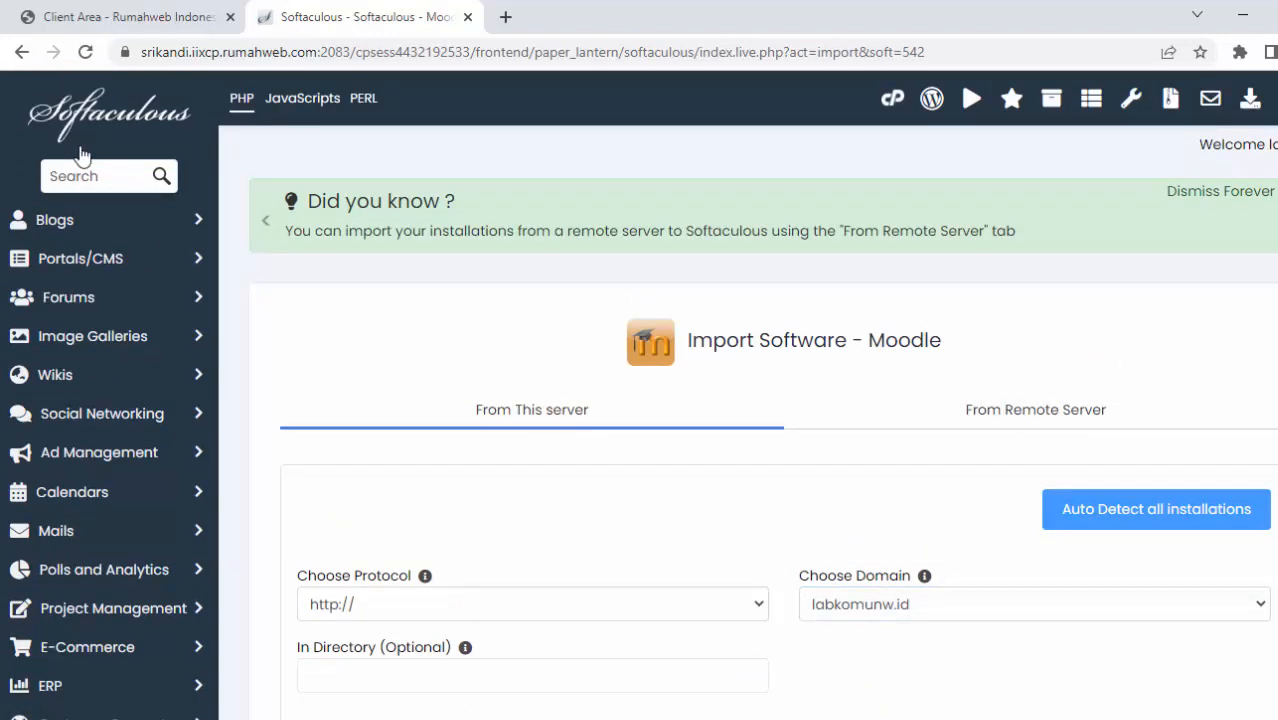
click(22, 53)
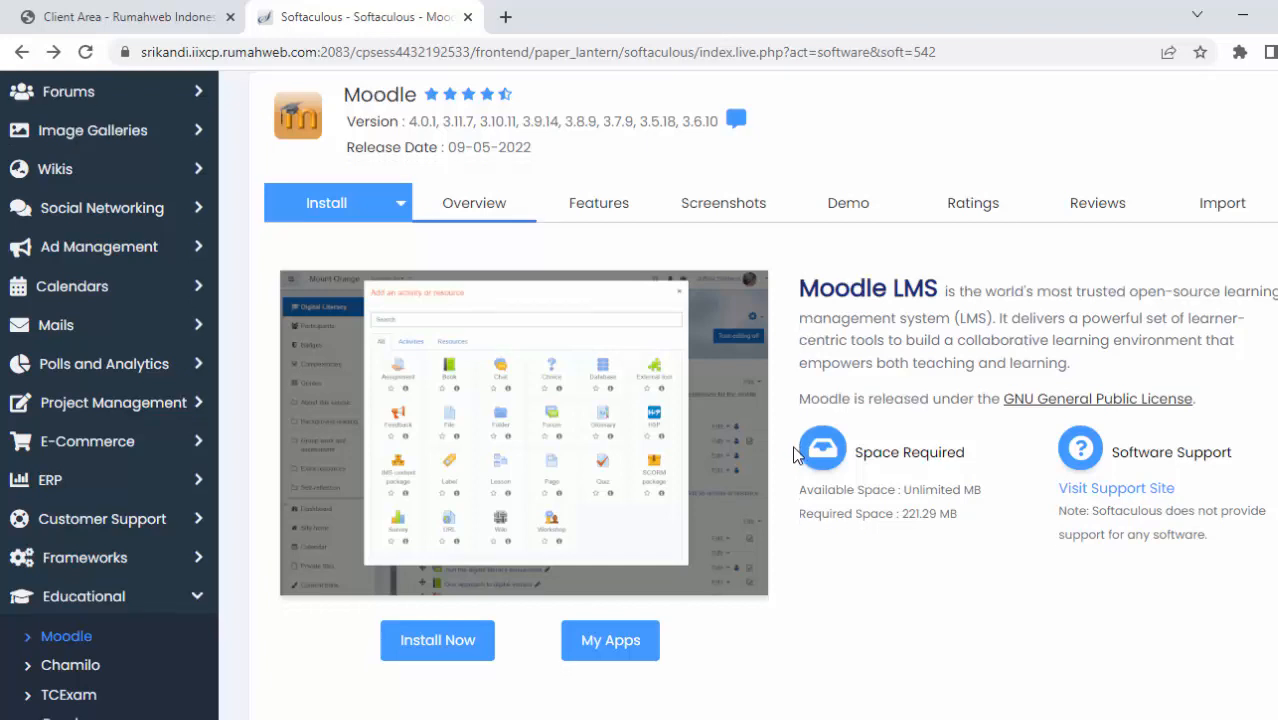
Examine the list of current Moodle installations below the overview.
scroll(793, 455, down, 4)
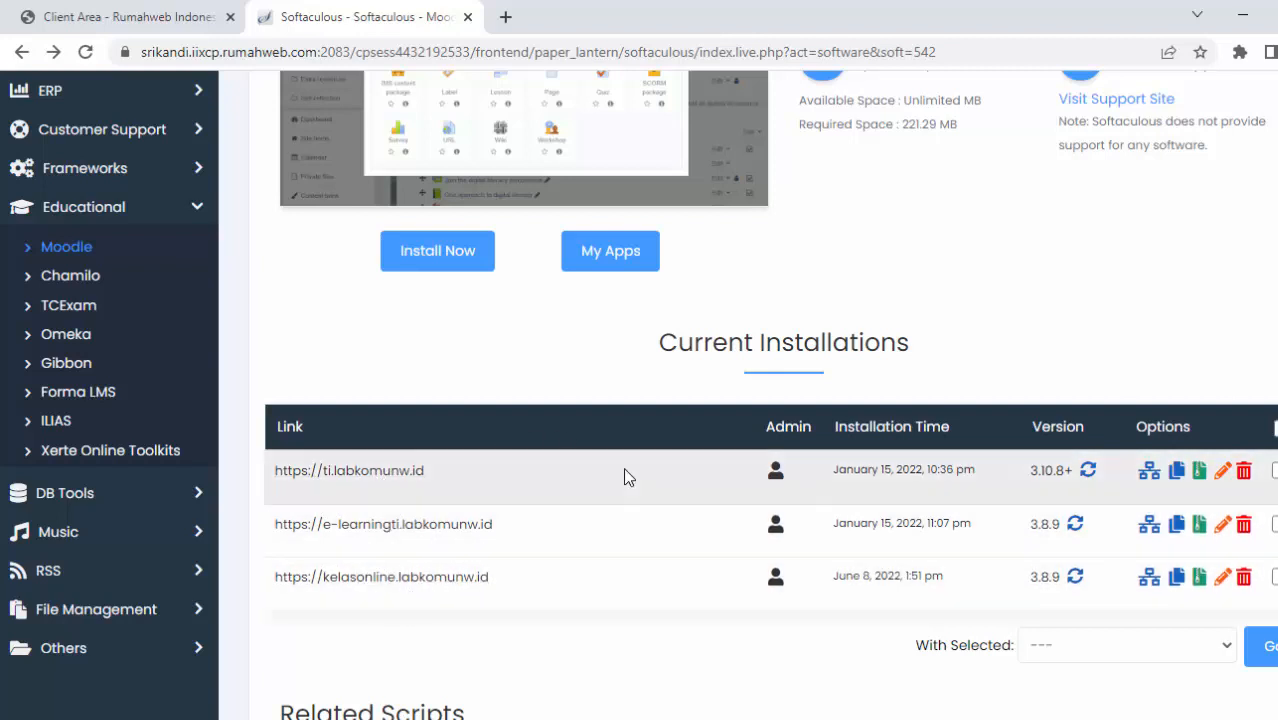
scroll(635, 474, up, 4)
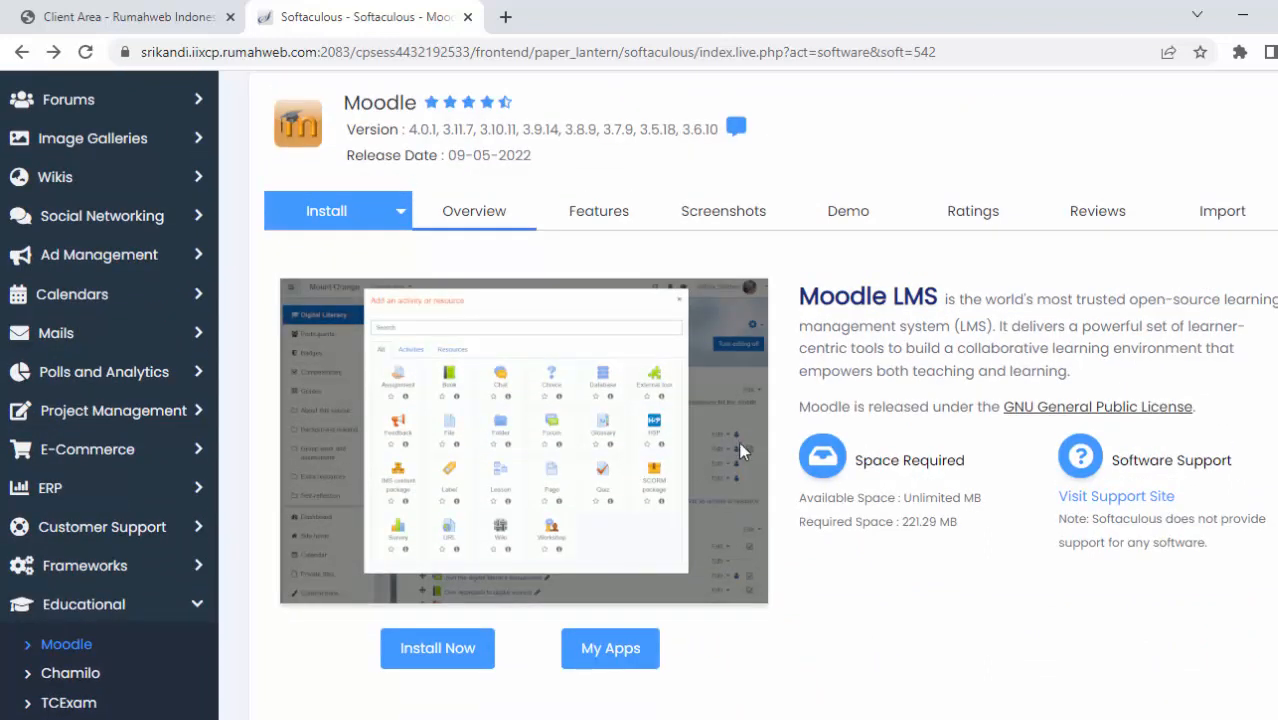
scroll(776, 534, down, 4)
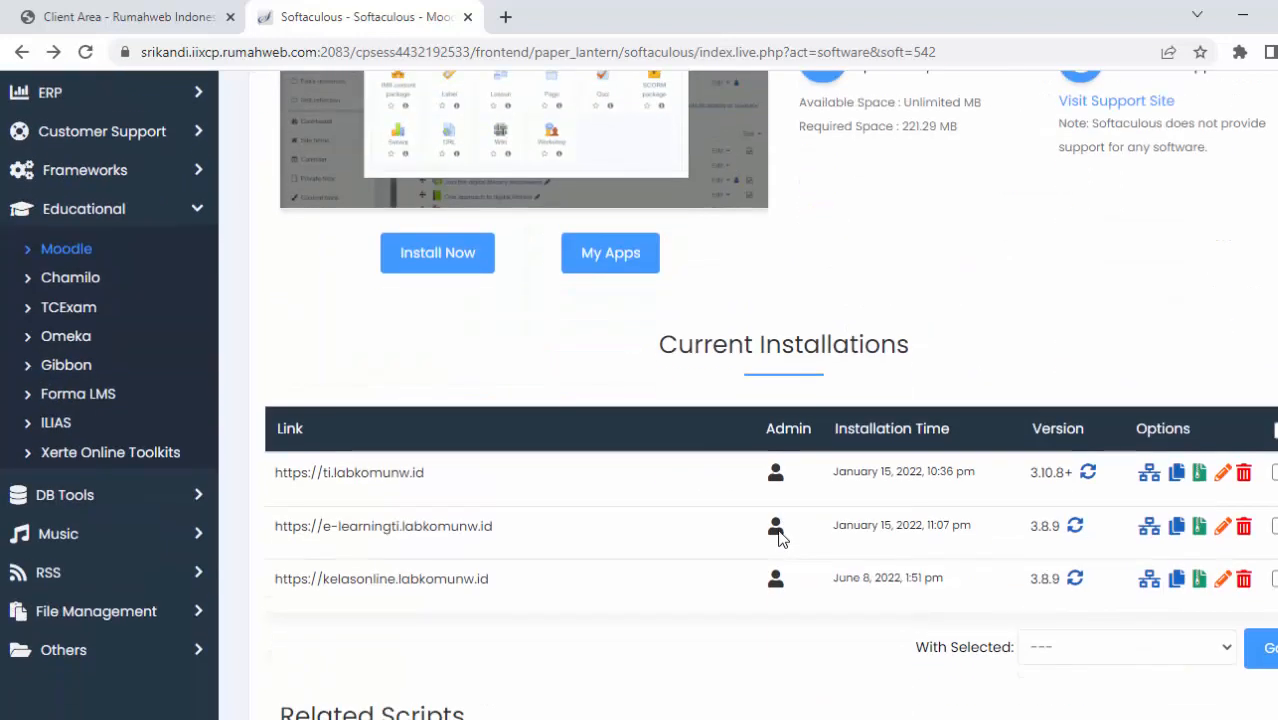
scroll(776, 534, up, 3)
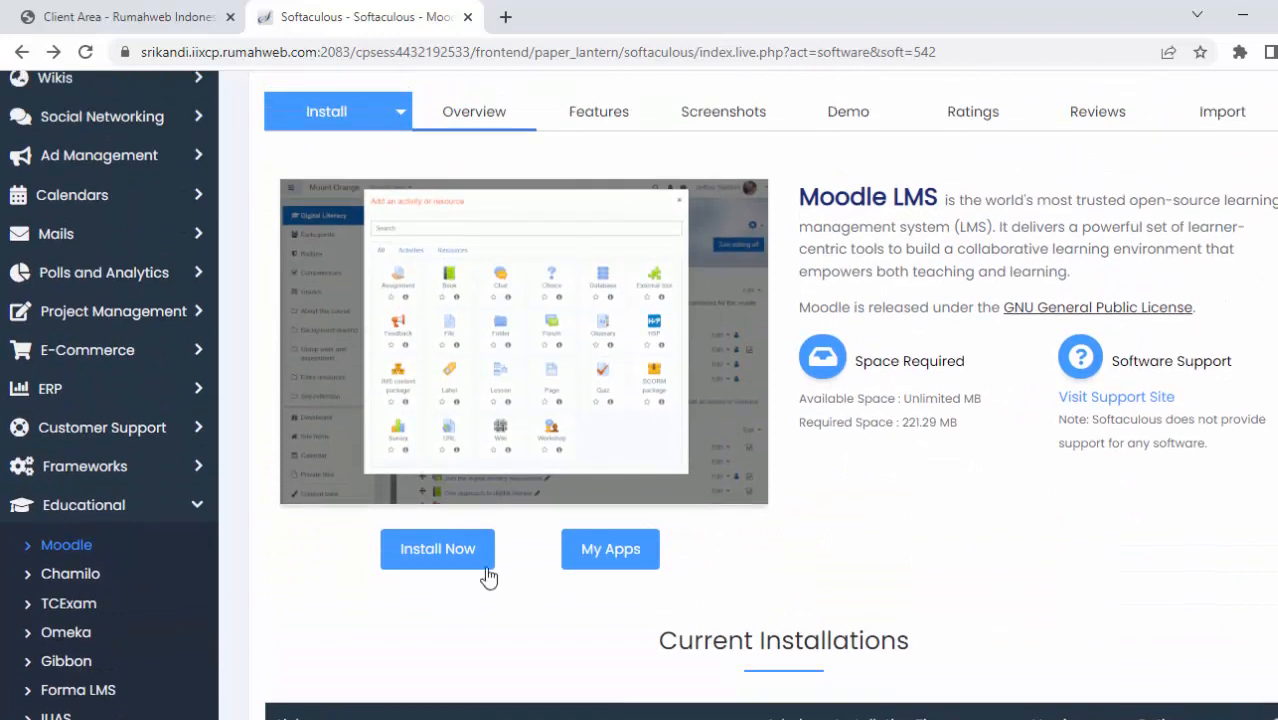
Open the Moodle installation form and choose version 3.8.9 to install.
click(459, 555)
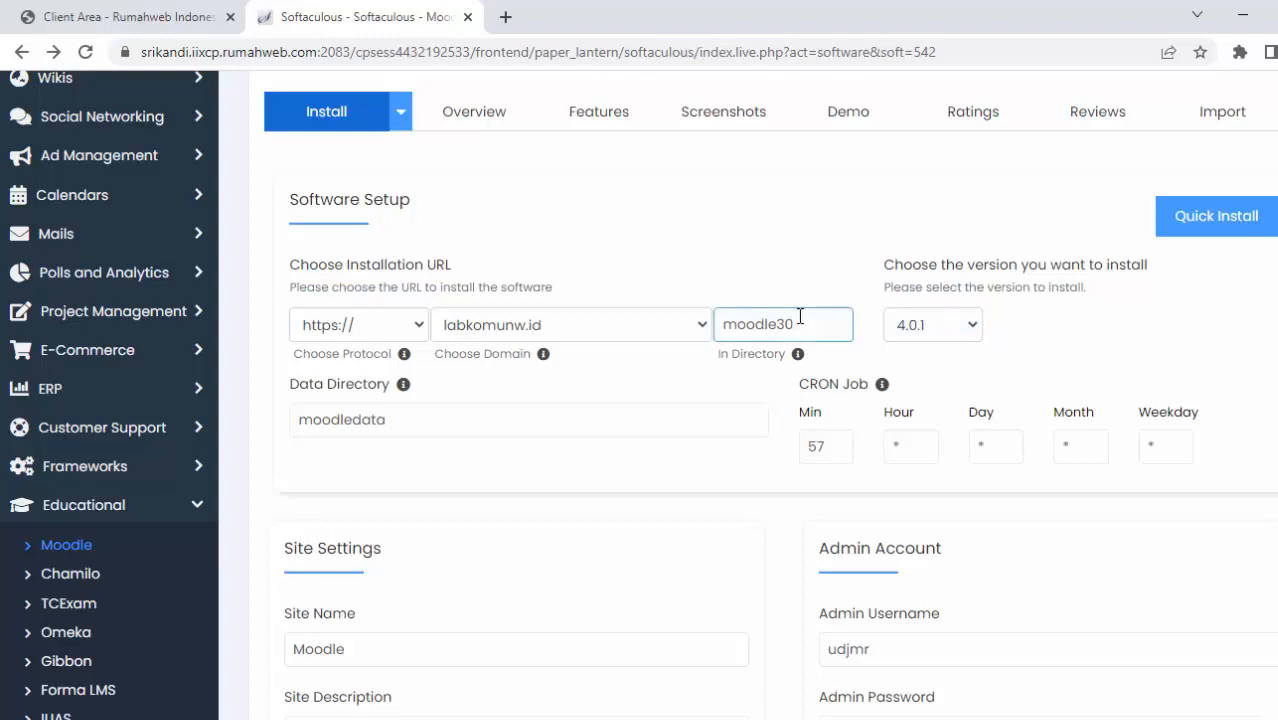
click(971, 325)
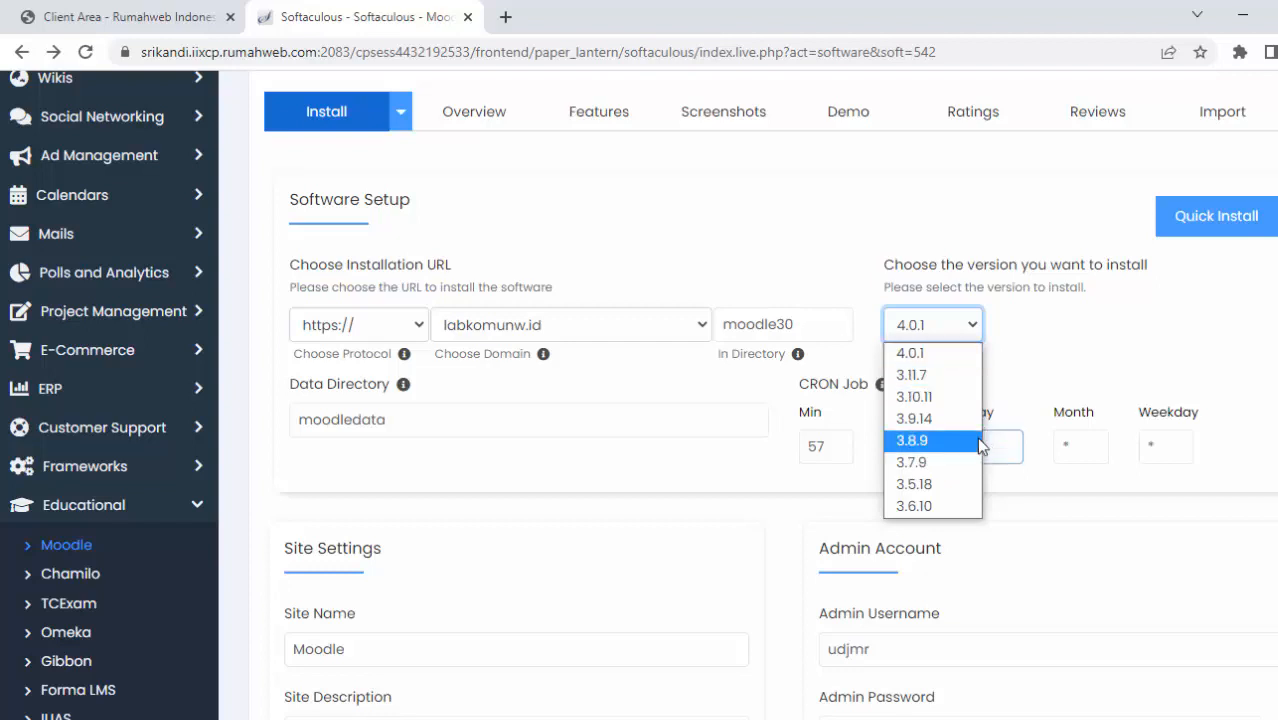
click(914, 440)
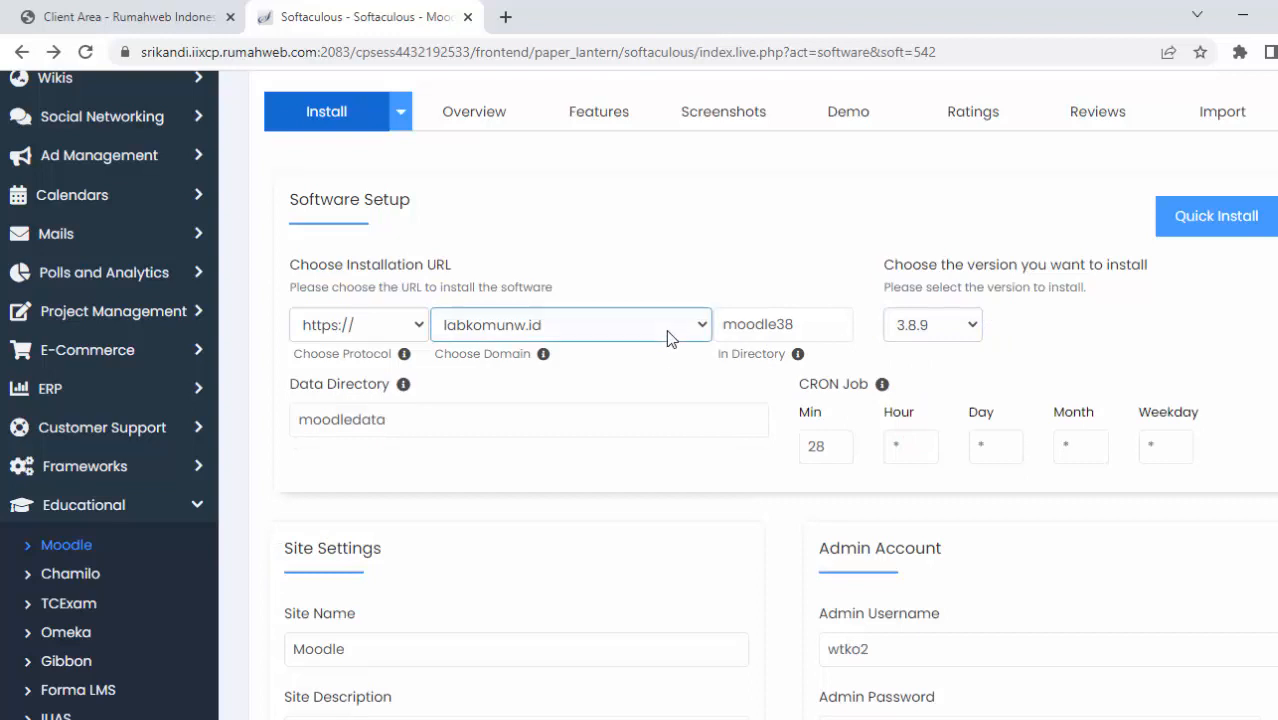
Set the installation domain to ujianonline.labkomunw.id and leave the installation directory empty.
click(694, 331)
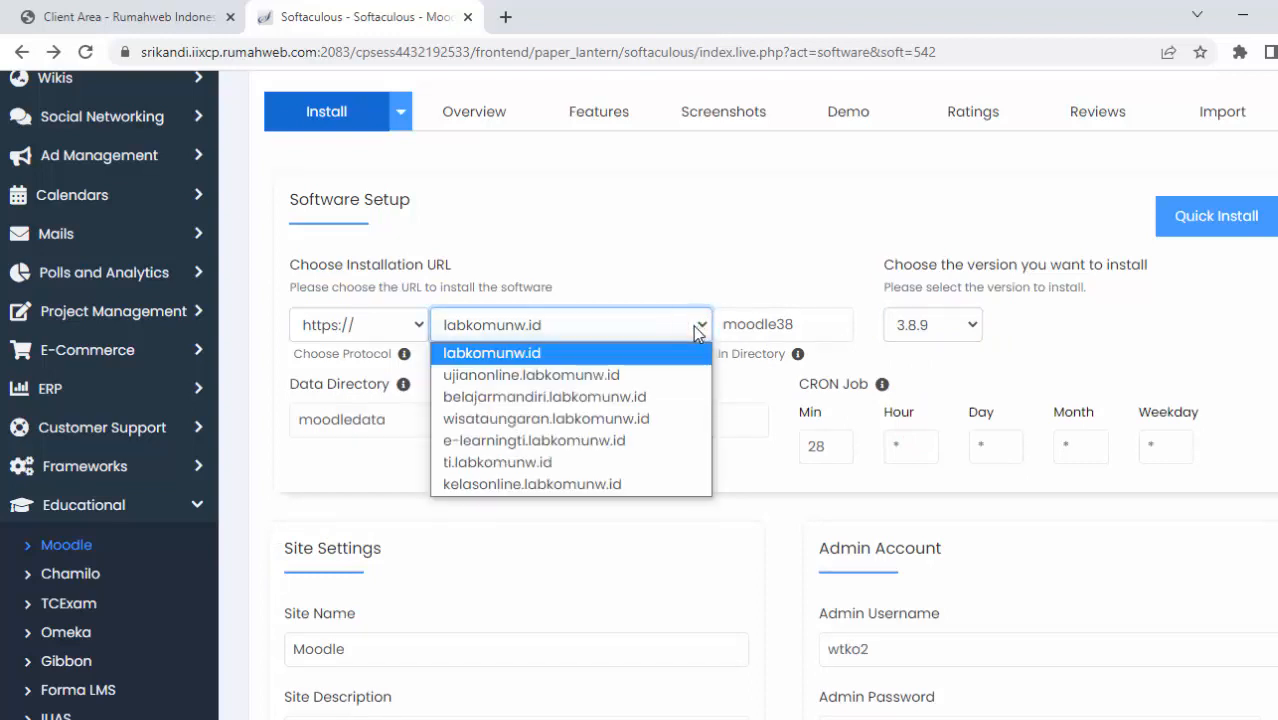
click(483, 385)
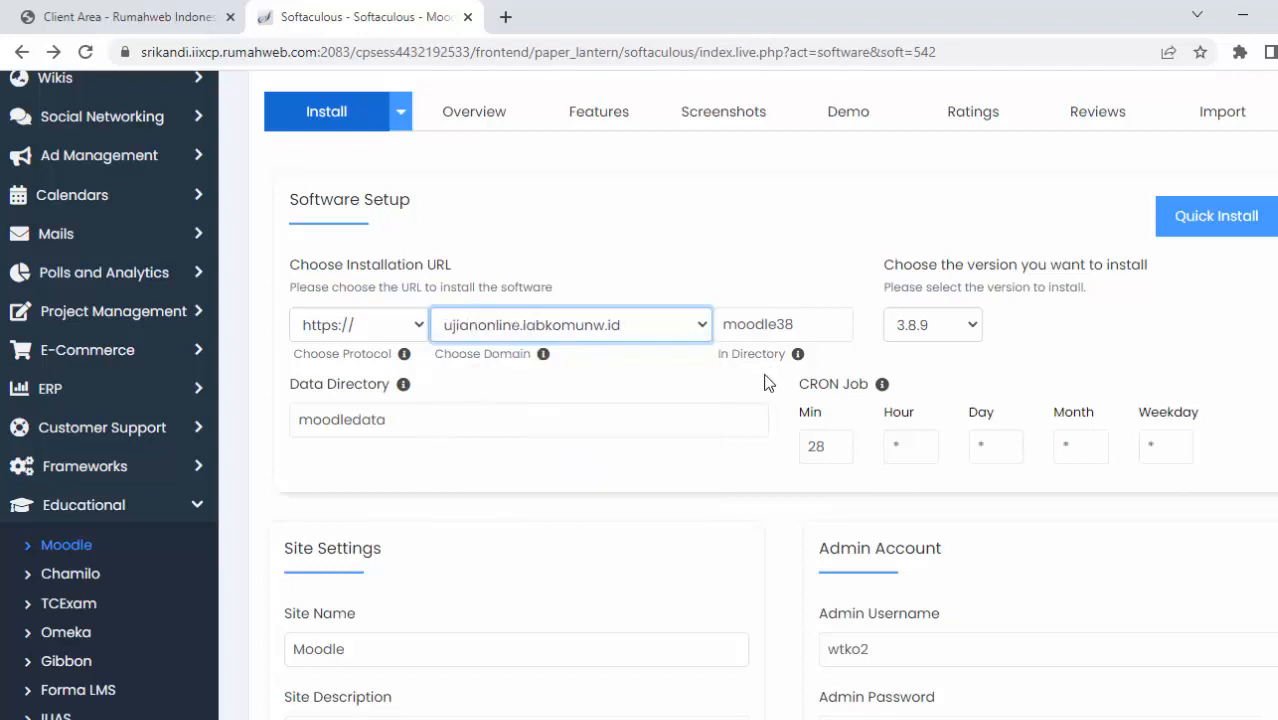
click(761, 334)
double_click(805, 322)
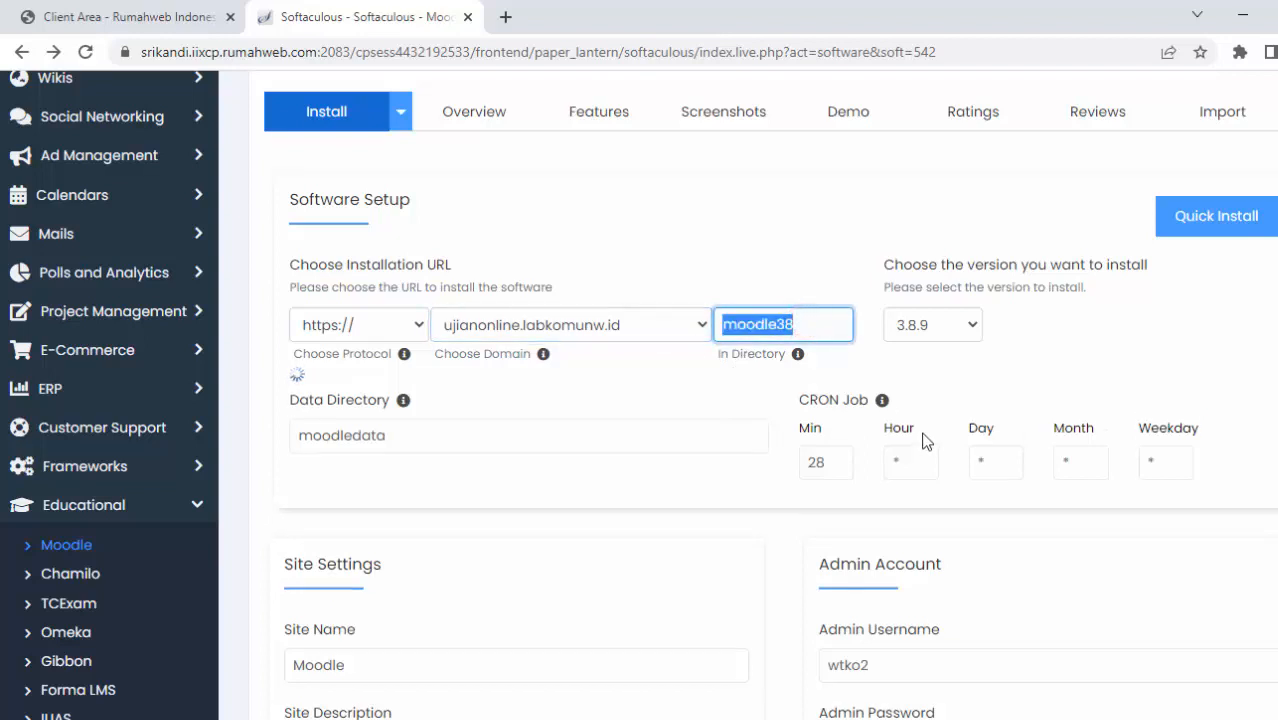
key(BackSpace)
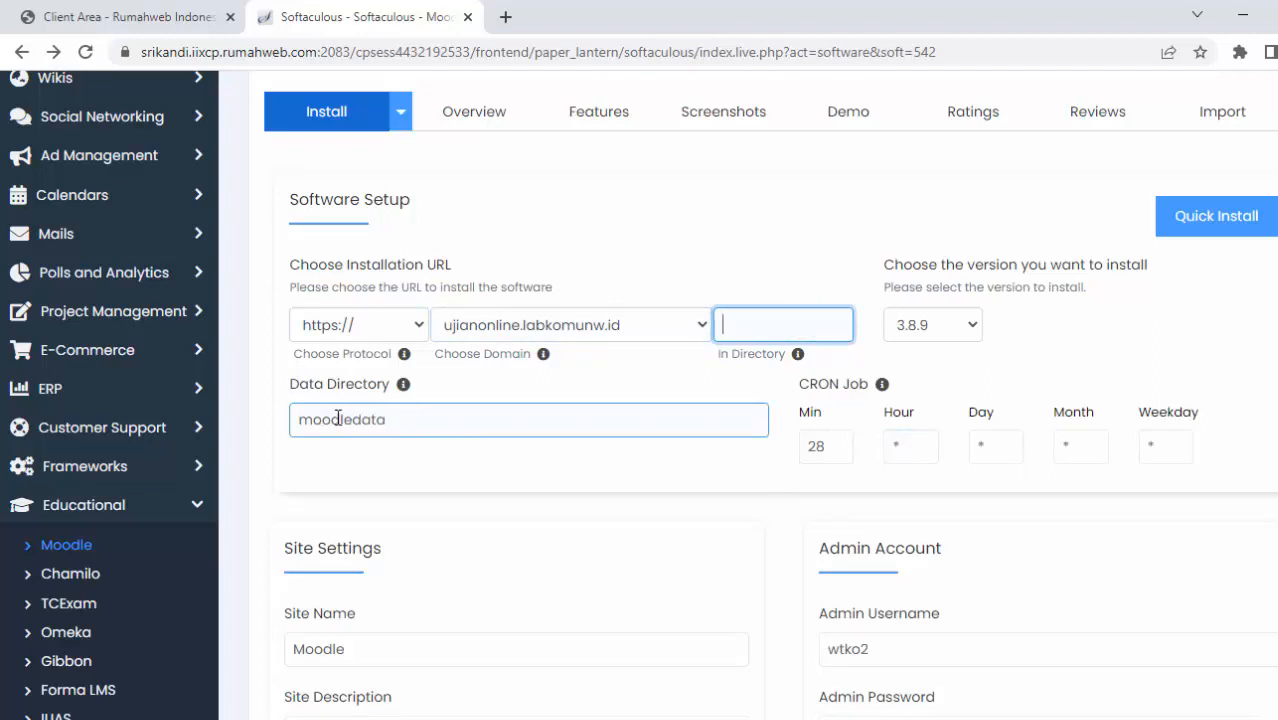
Name the Moodle data directory moodledatauajianonline.
click(428, 417)
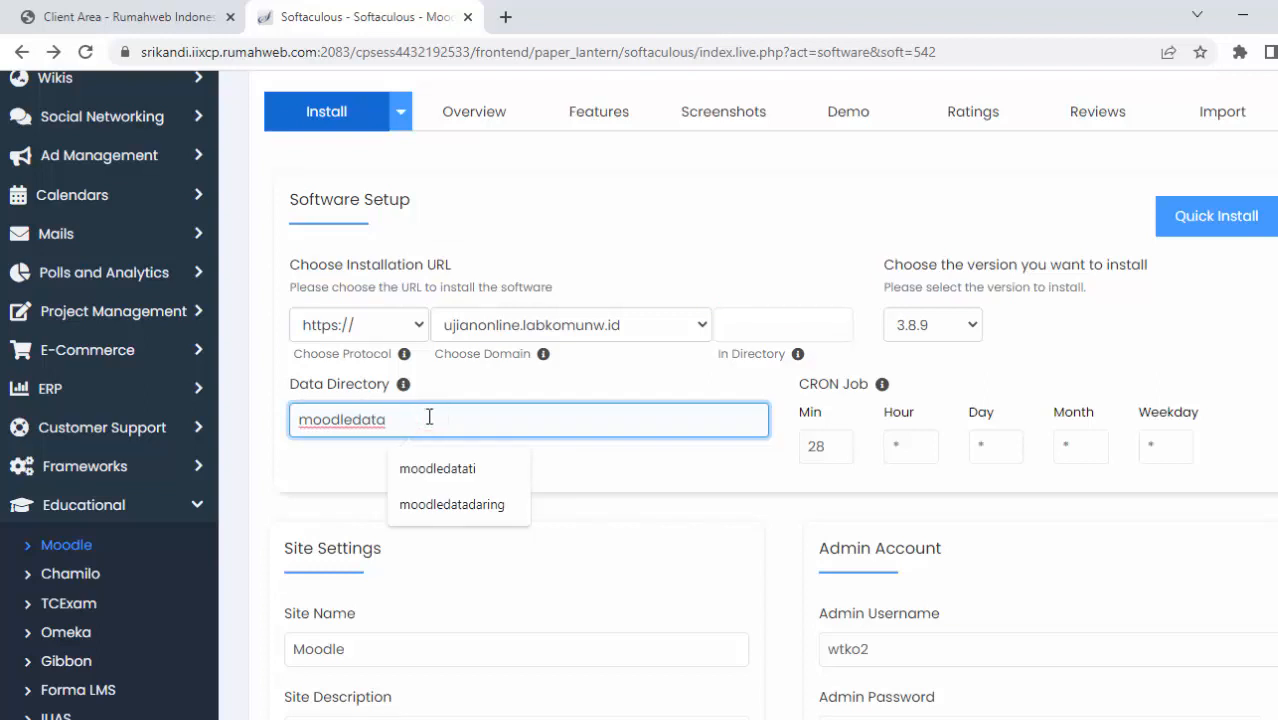
text(on)
key(BackSpace)
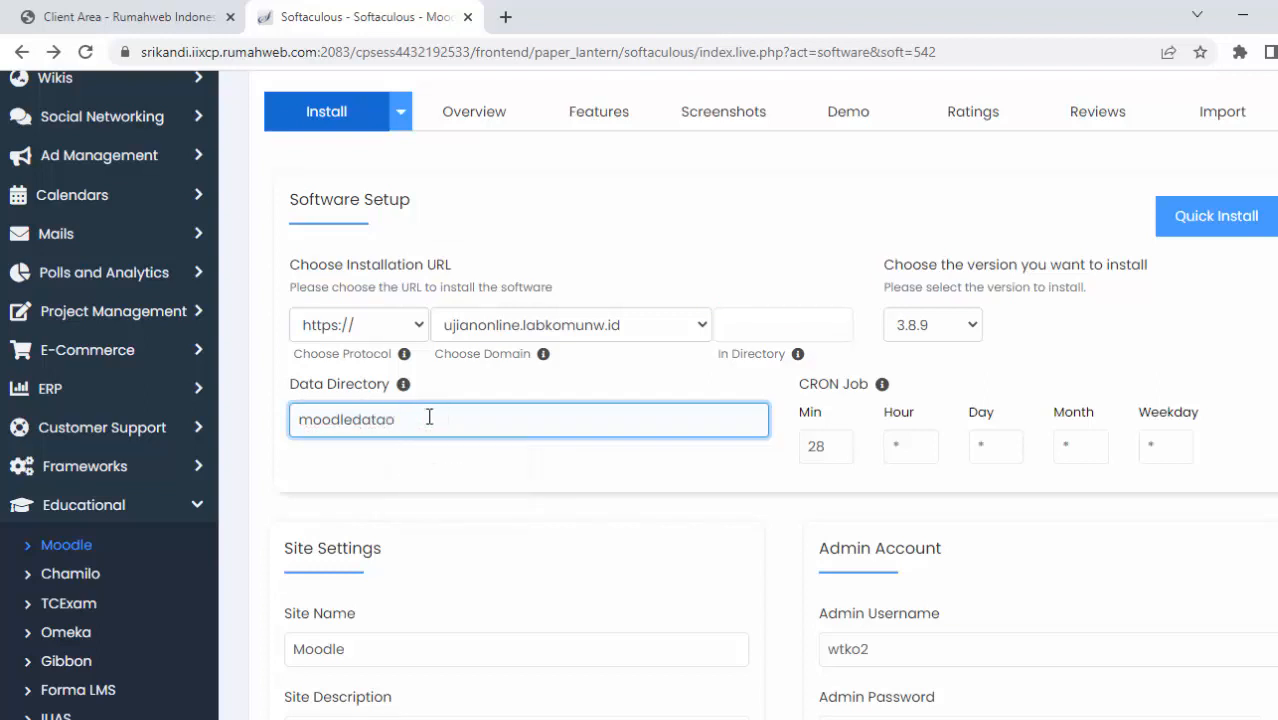
key(BackSpace)
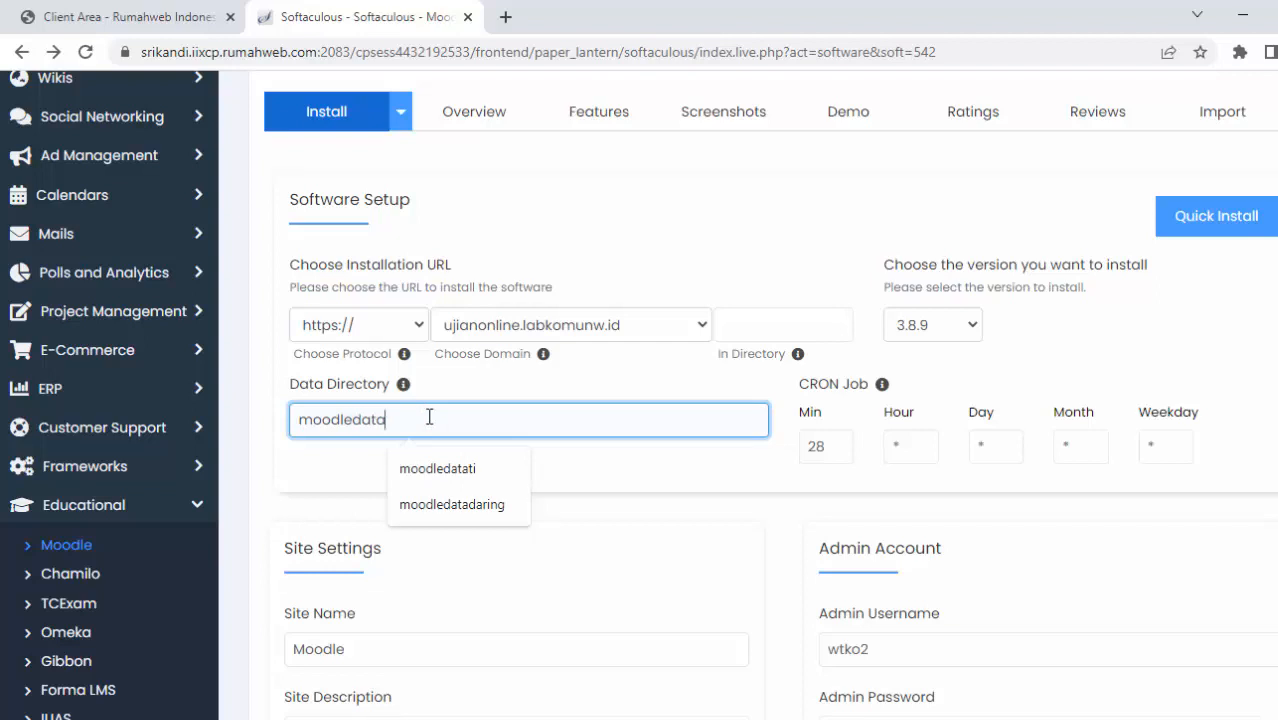
text(uajia)
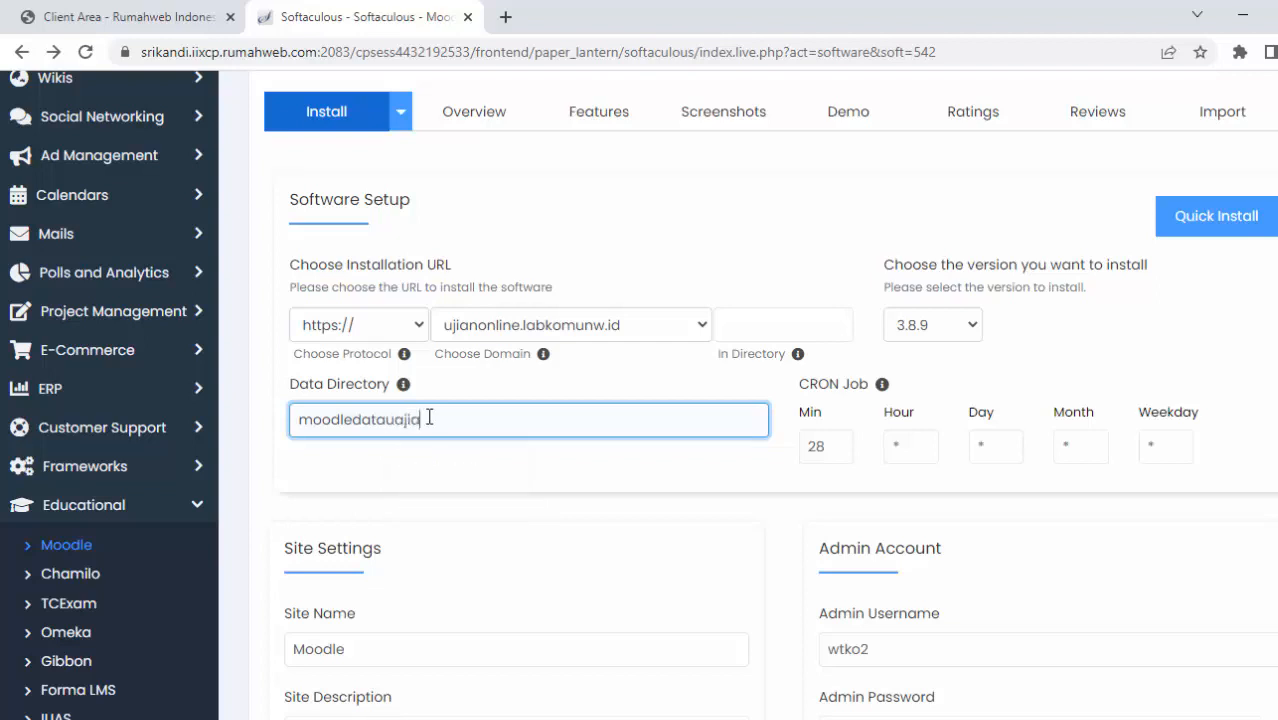
text(nonline)
Open a blank Notepad document and move its window so the admin account fields stay visible.
scroll(643, 435, down, 1)
scroll(645, 443, down, 1)
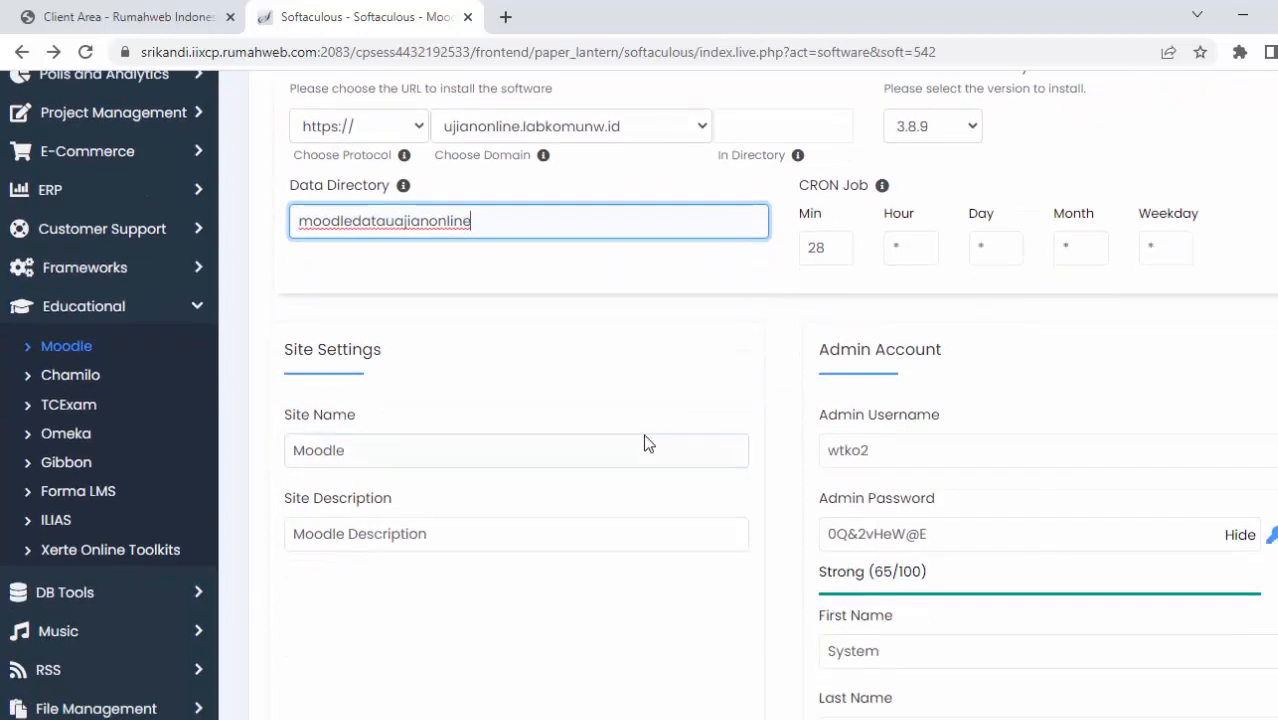
click(905, 438)
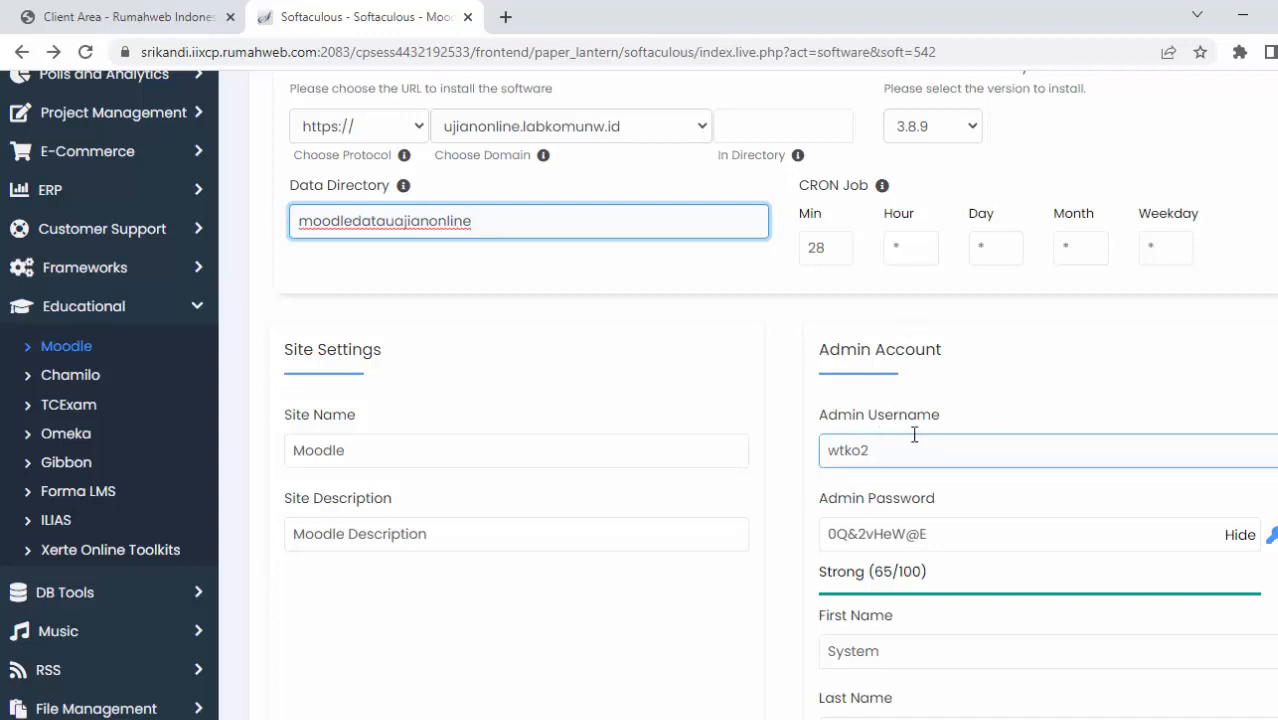
click(927, 471)
click(895, 495)
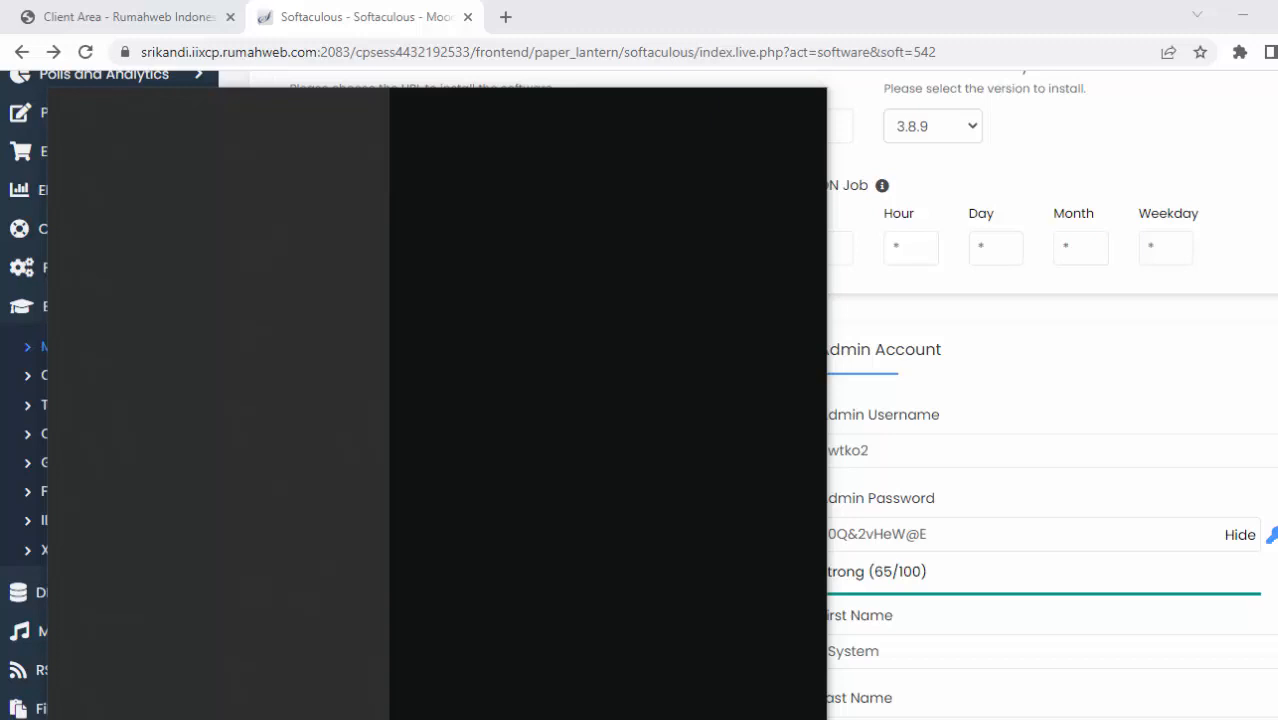
text(note)
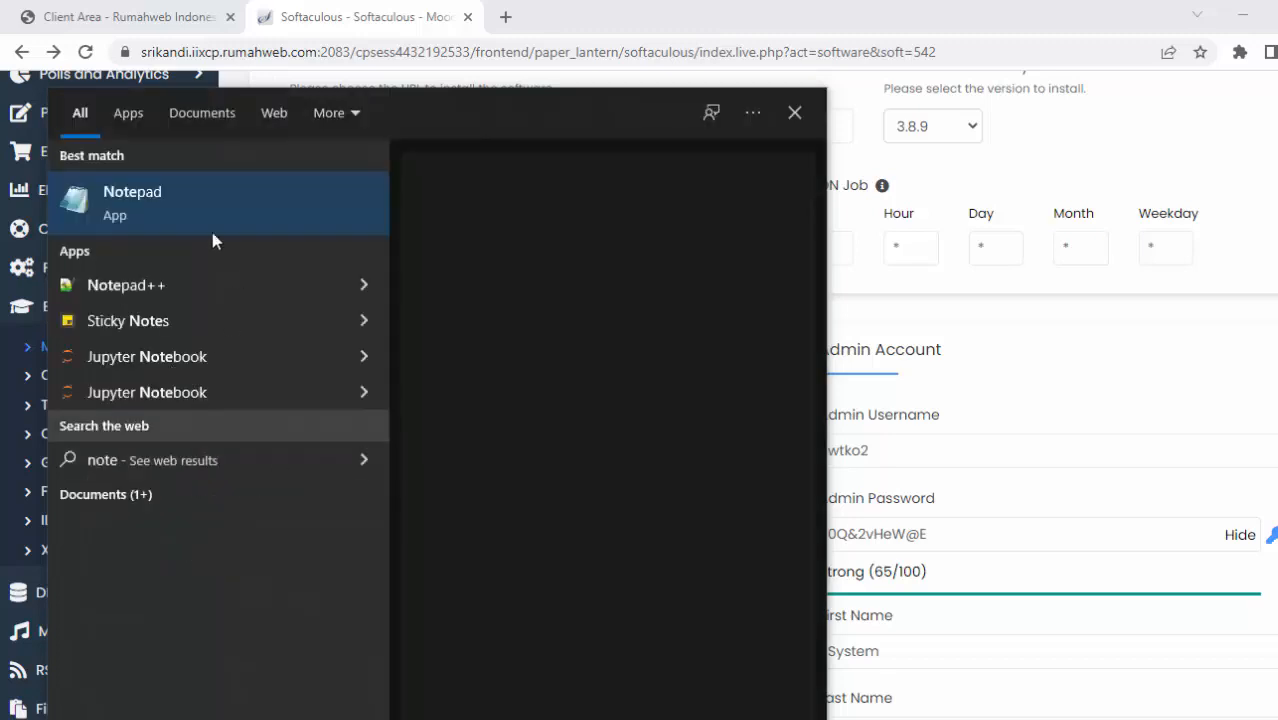
click(150, 192)
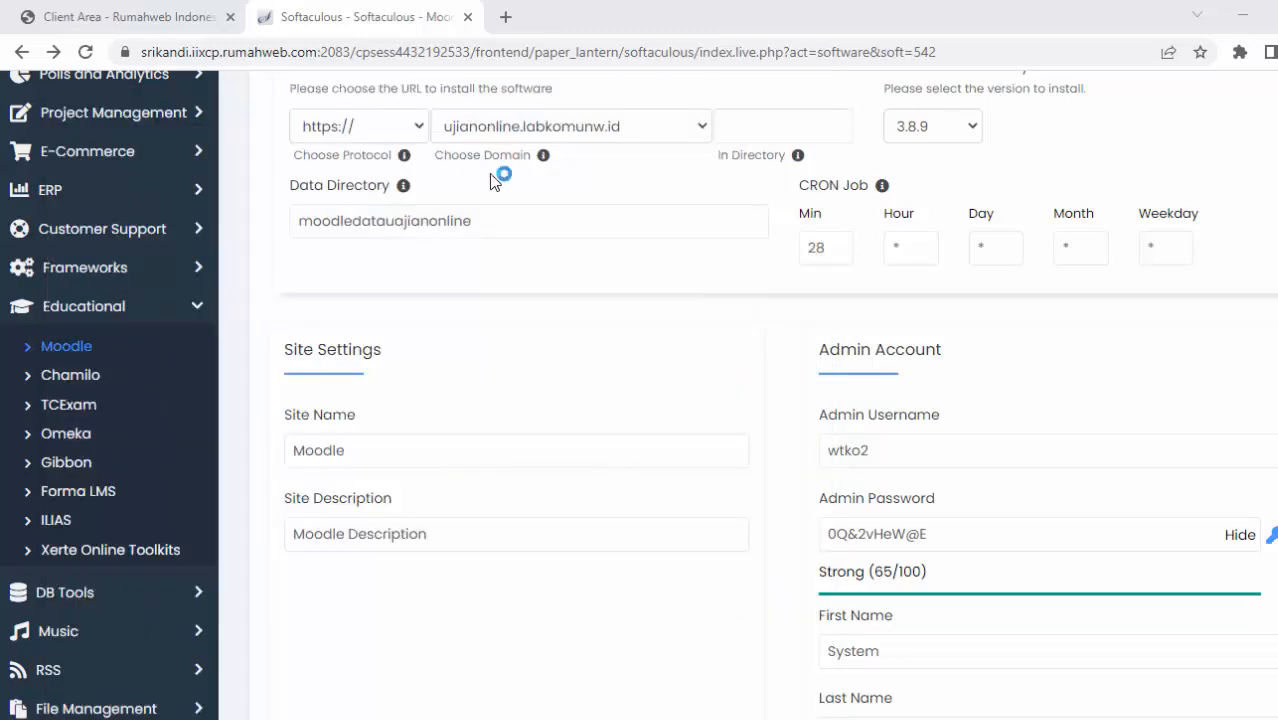
click(852, 86)
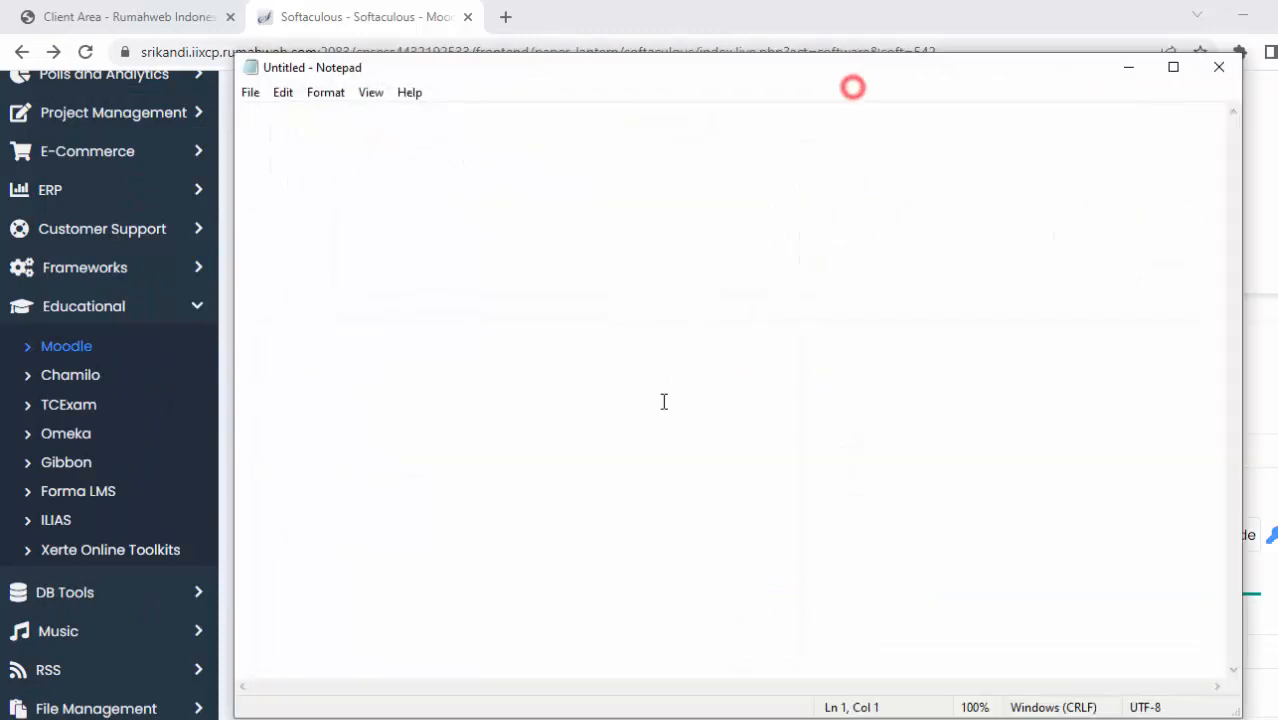
click(869, 79)
drag(869, 79, 773, 599)
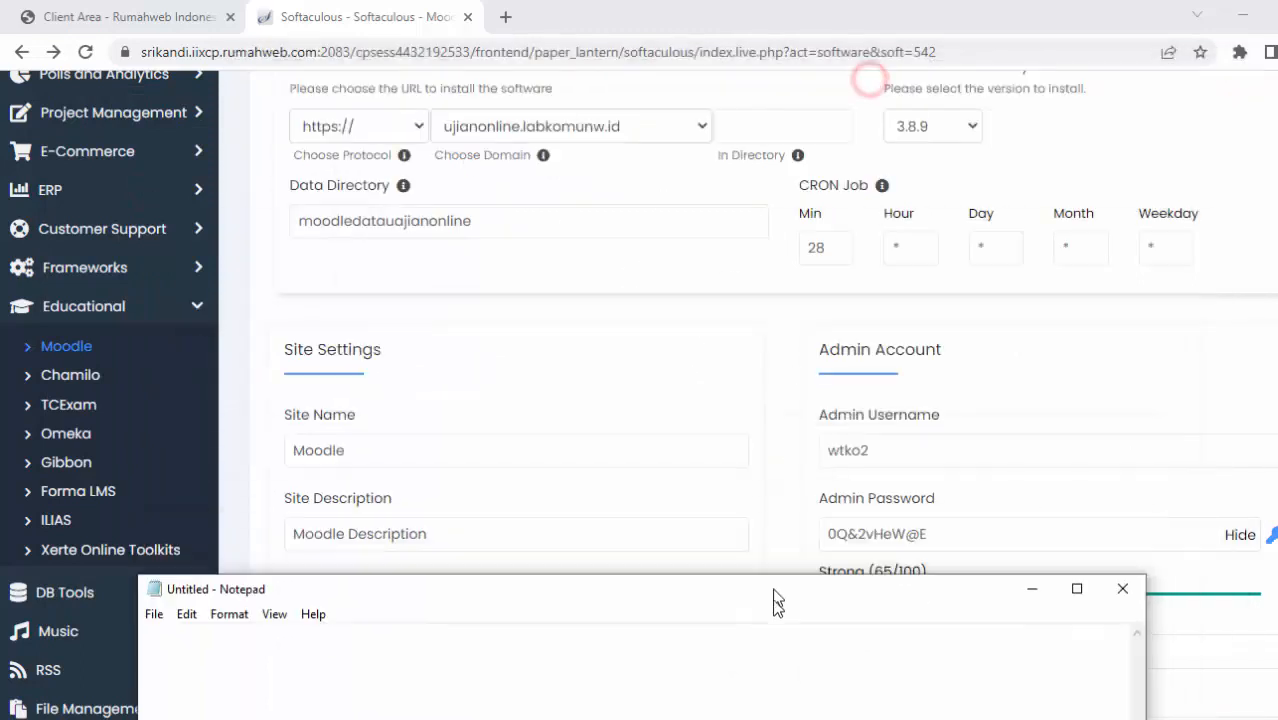
Copy the Moodle admin username into the Notepad document and minimize Notepad.
double_click(902, 450)
key(ctrl+c)
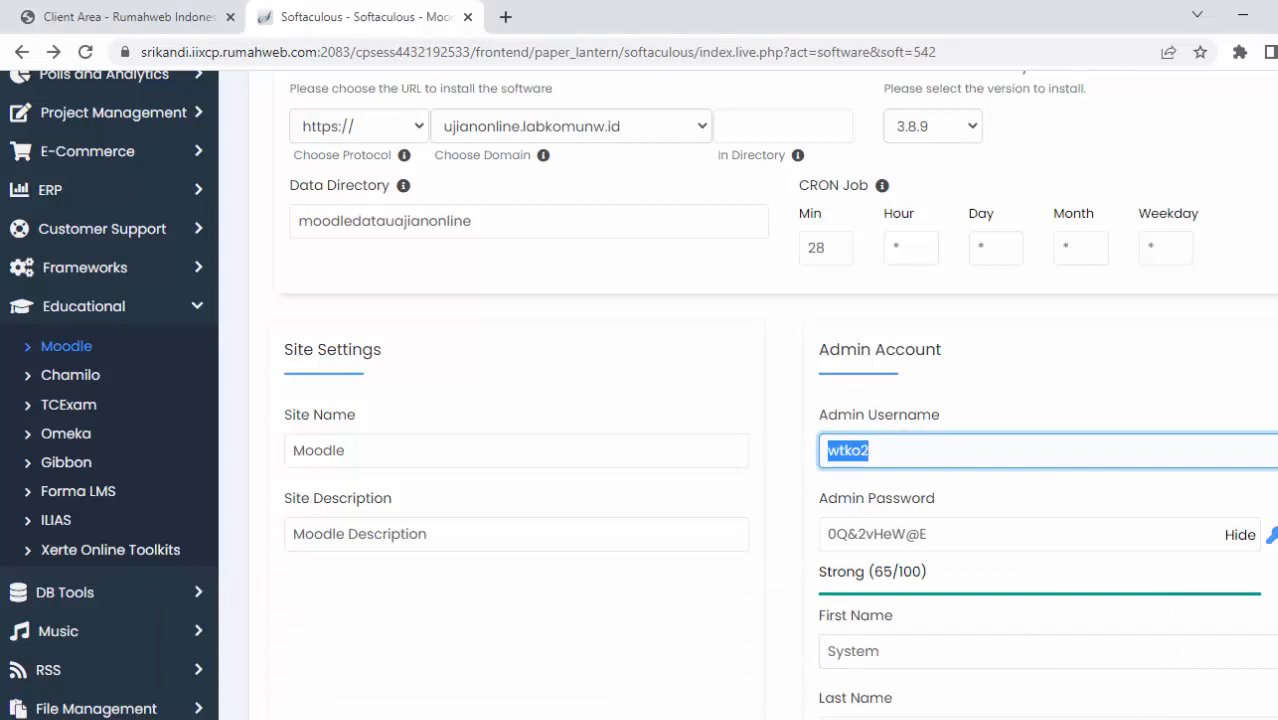
key(alt+Tab)
key(ctrl+v)
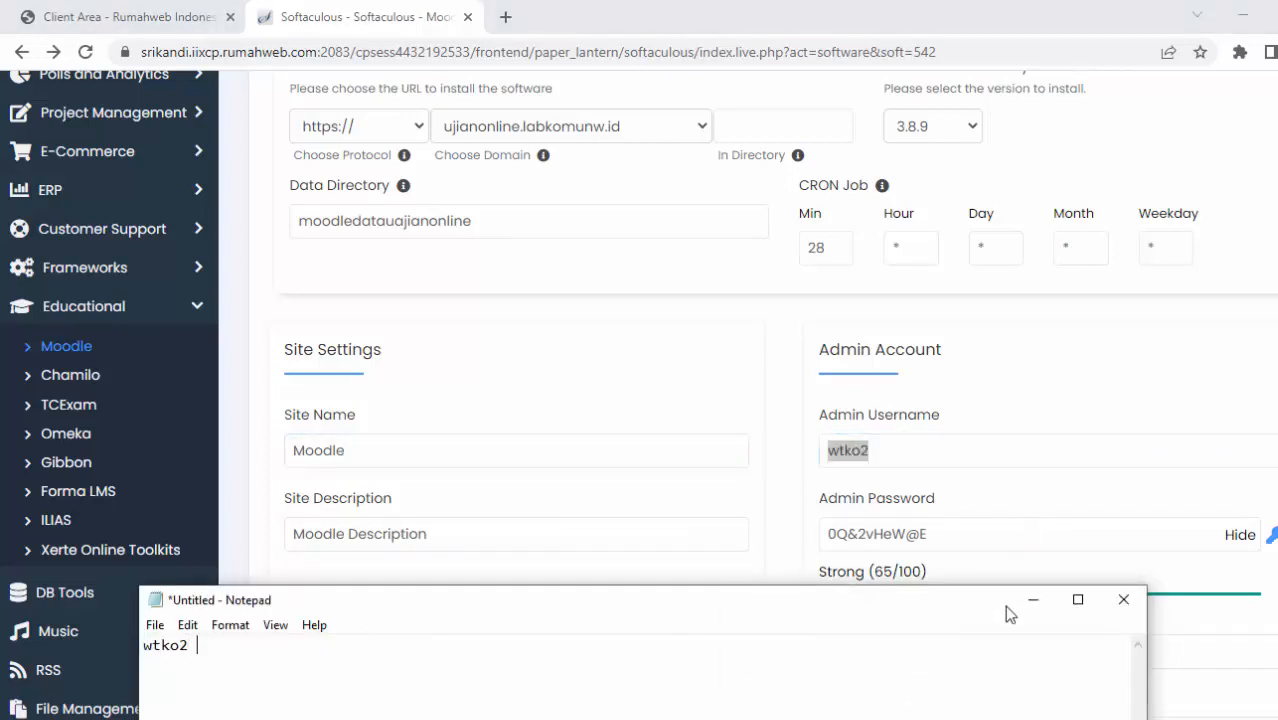
click(1032, 600)
Copy the Moodle admin password into the Notepad document and return to the installation form.
click(953, 531)
triple_click(961, 531)
key(ctrl+c)
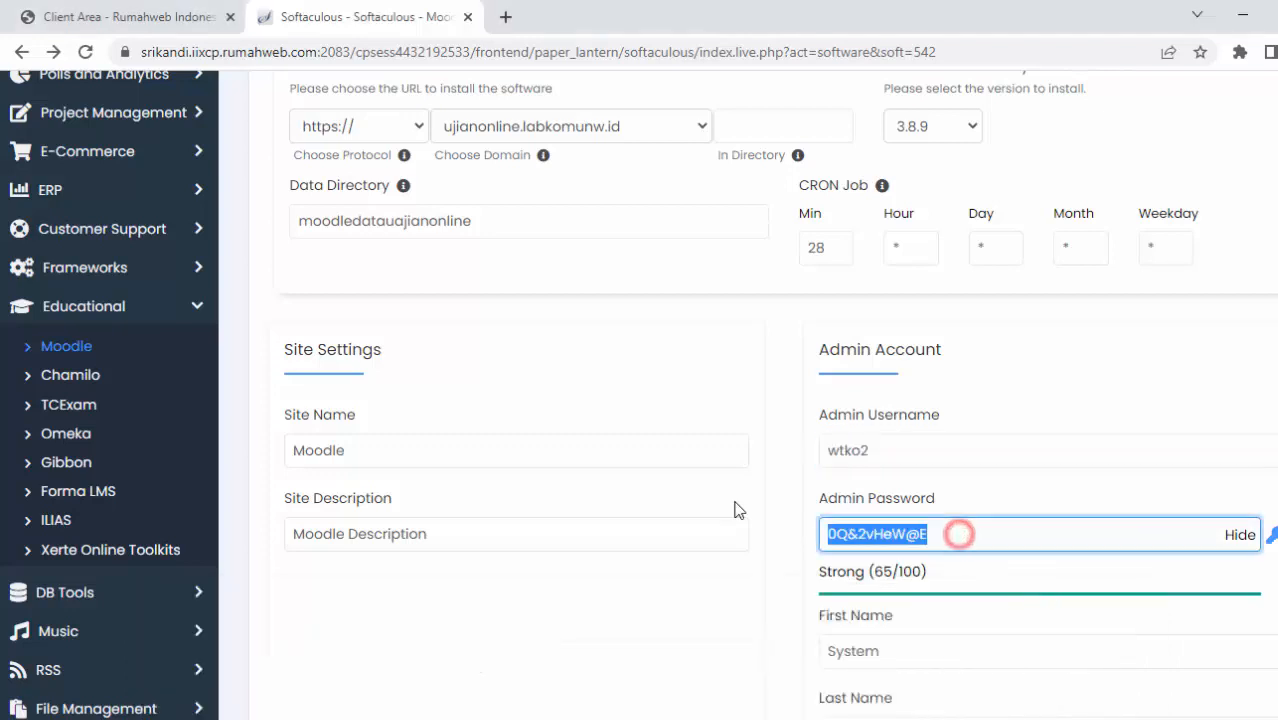
click(500, 718)
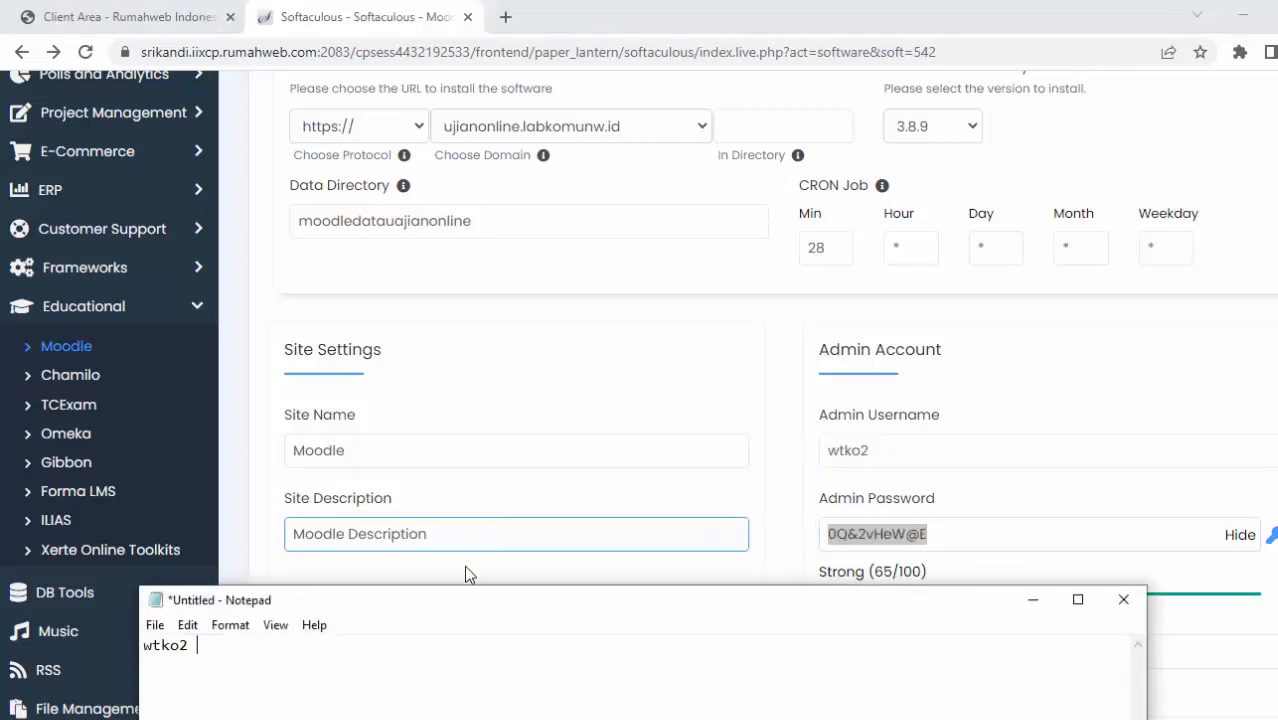
key(ctrl+v)
click(1036, 598)
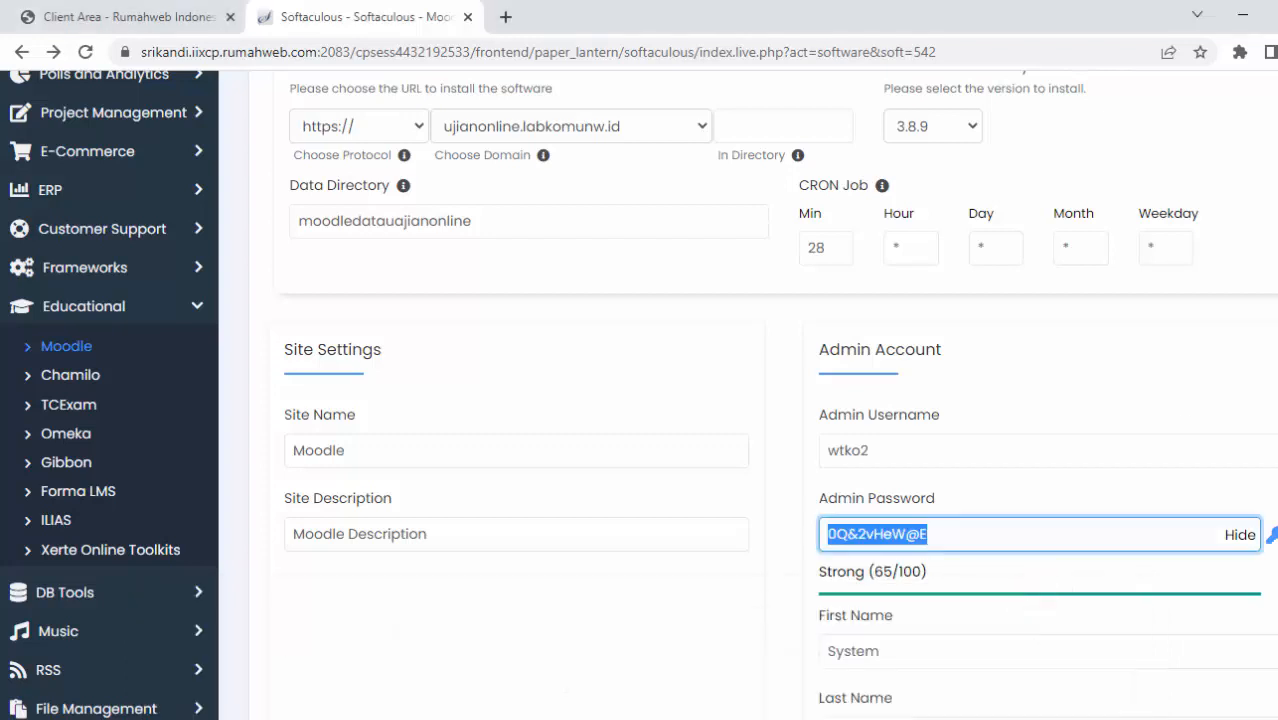
scroll(1272, 536, down, 6)
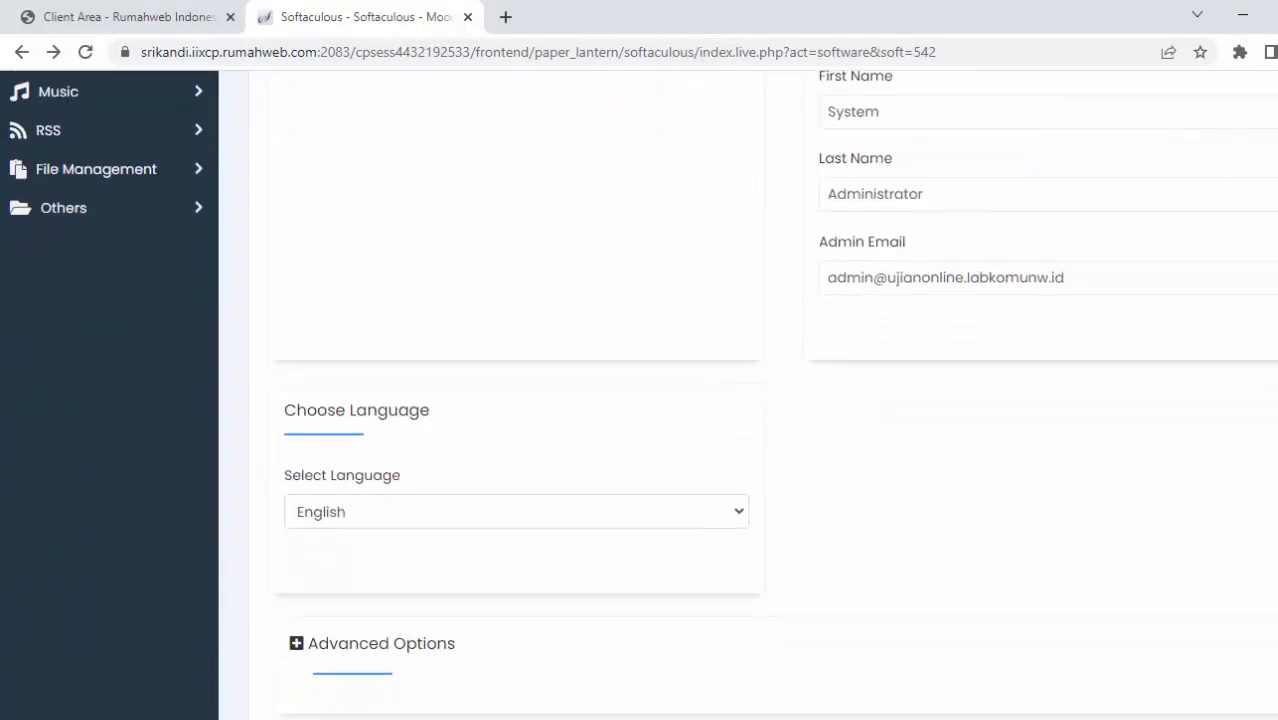
Keep English as the Moodle language, review the installation settings and start the installation.
scroll(1272, 536, down, 2)
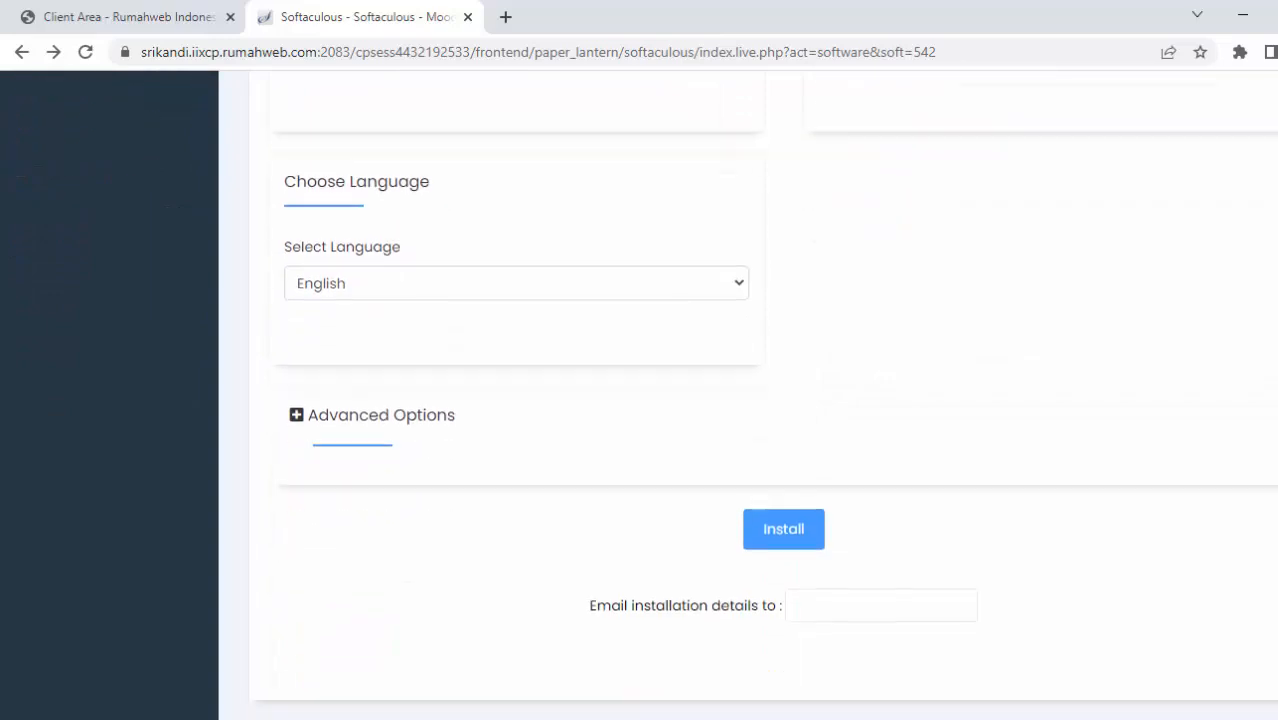
click(737, 284)
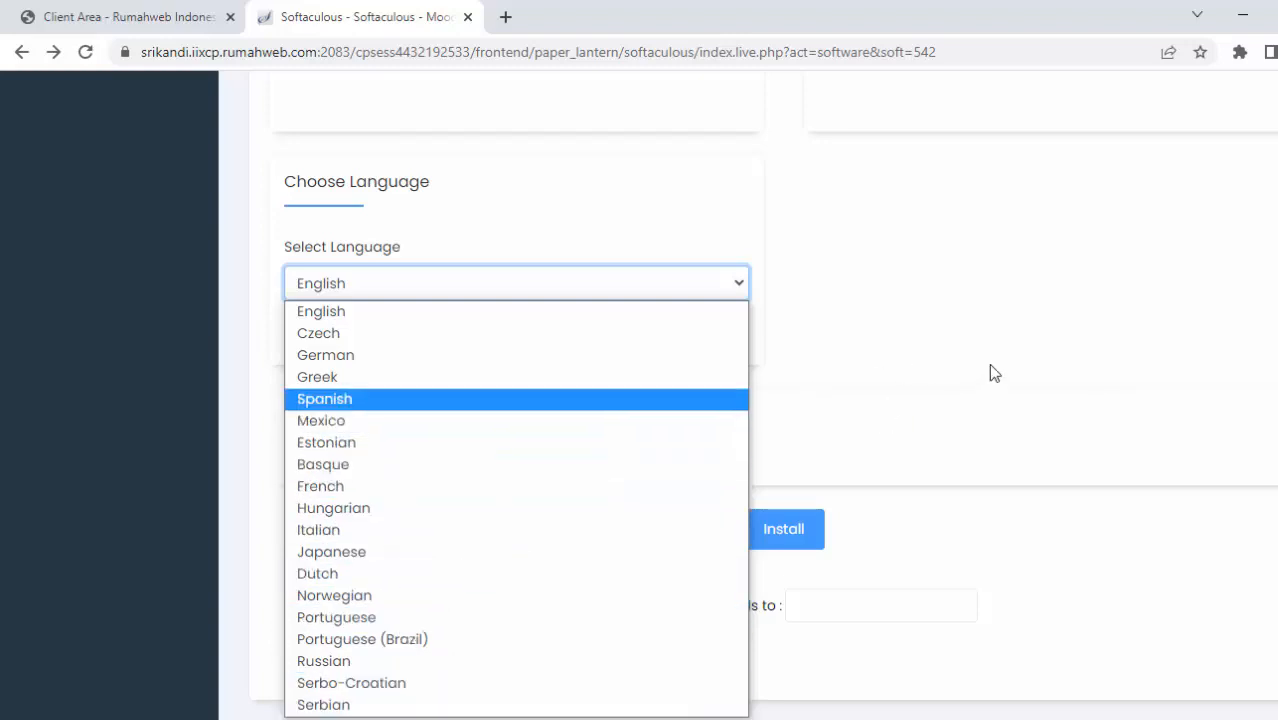
click(1041, 294)
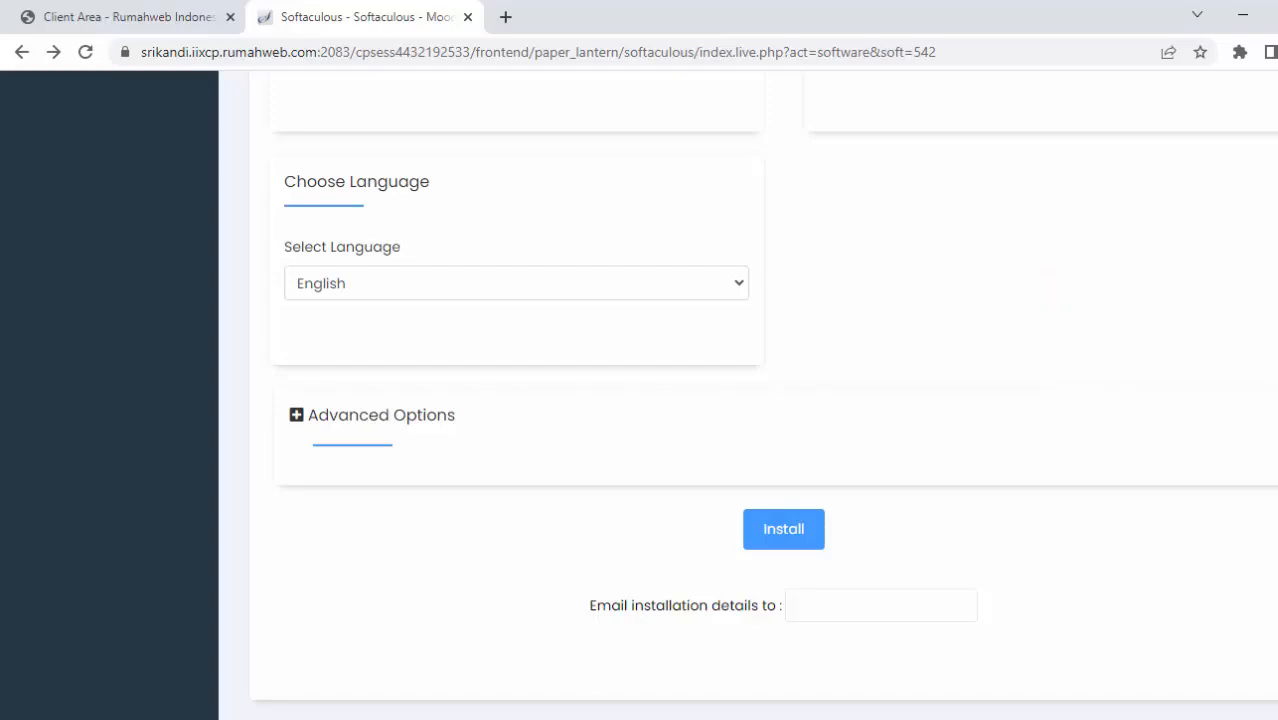
scroll(763, 426, up, 3)
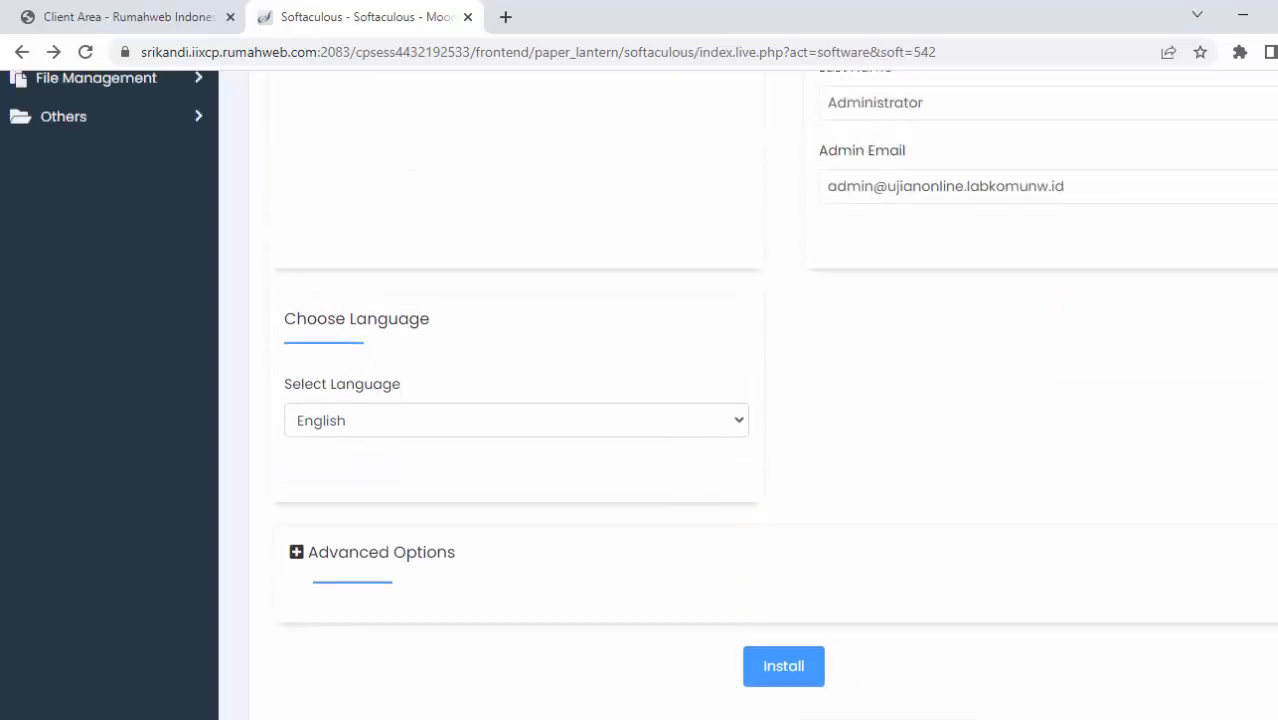
scroll(748, 400, up, 10)
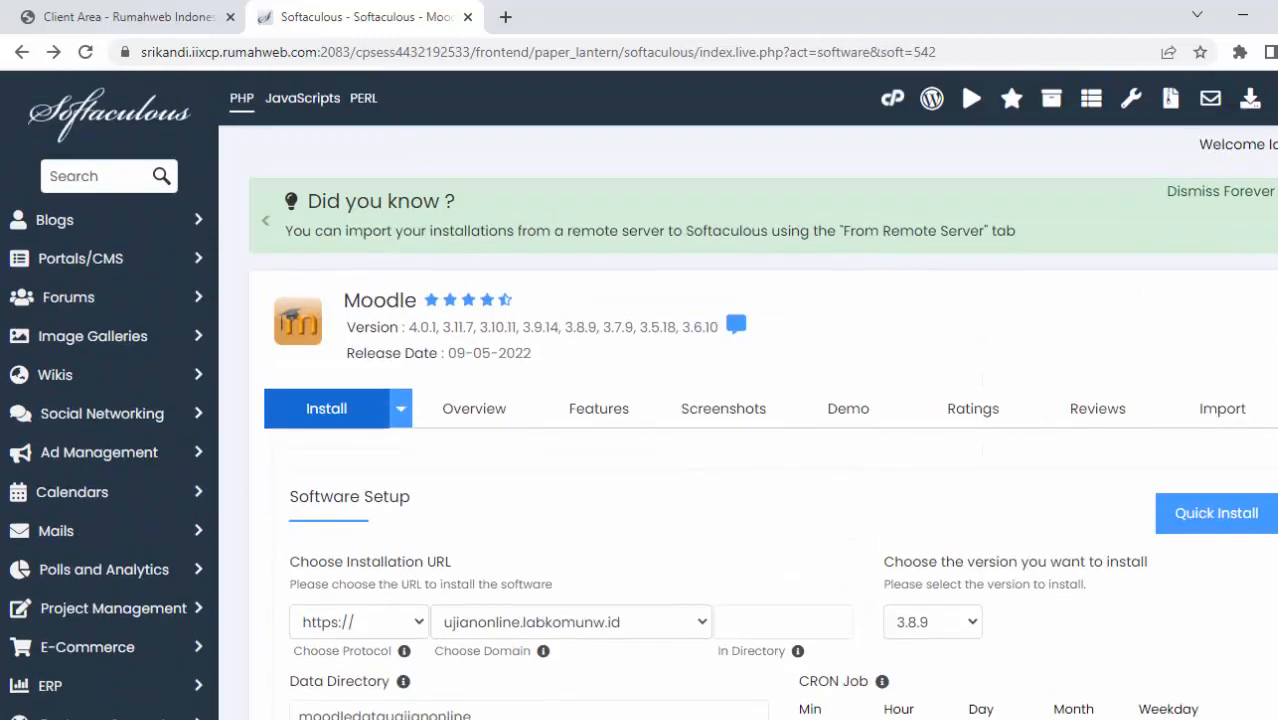
scroll(748, 400, down, 1)
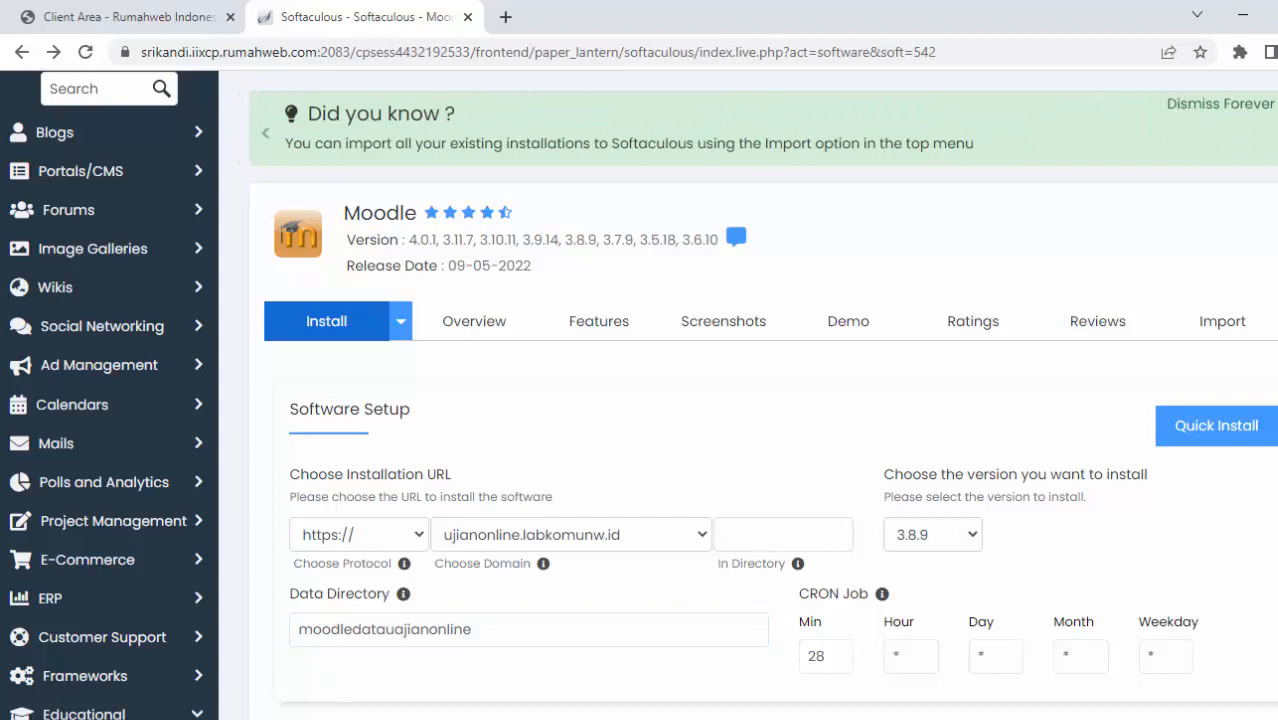
scroll(748, 400, down, 12)
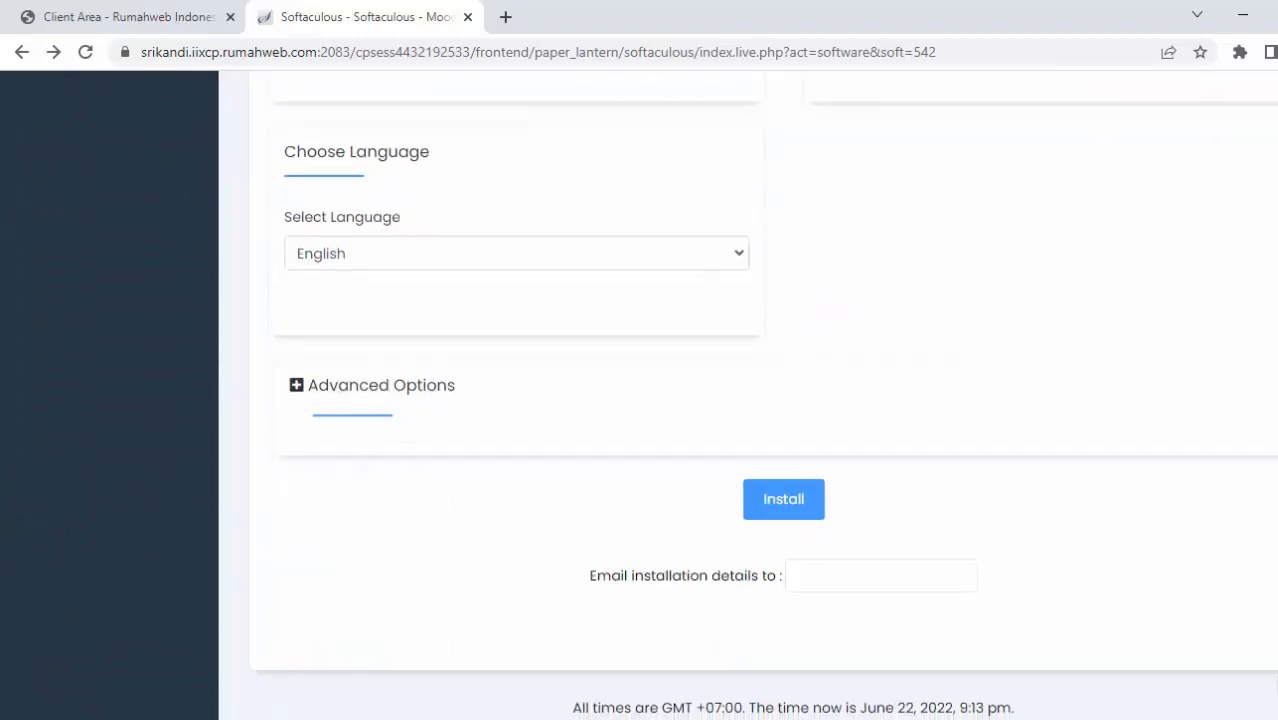
click(790, 499)
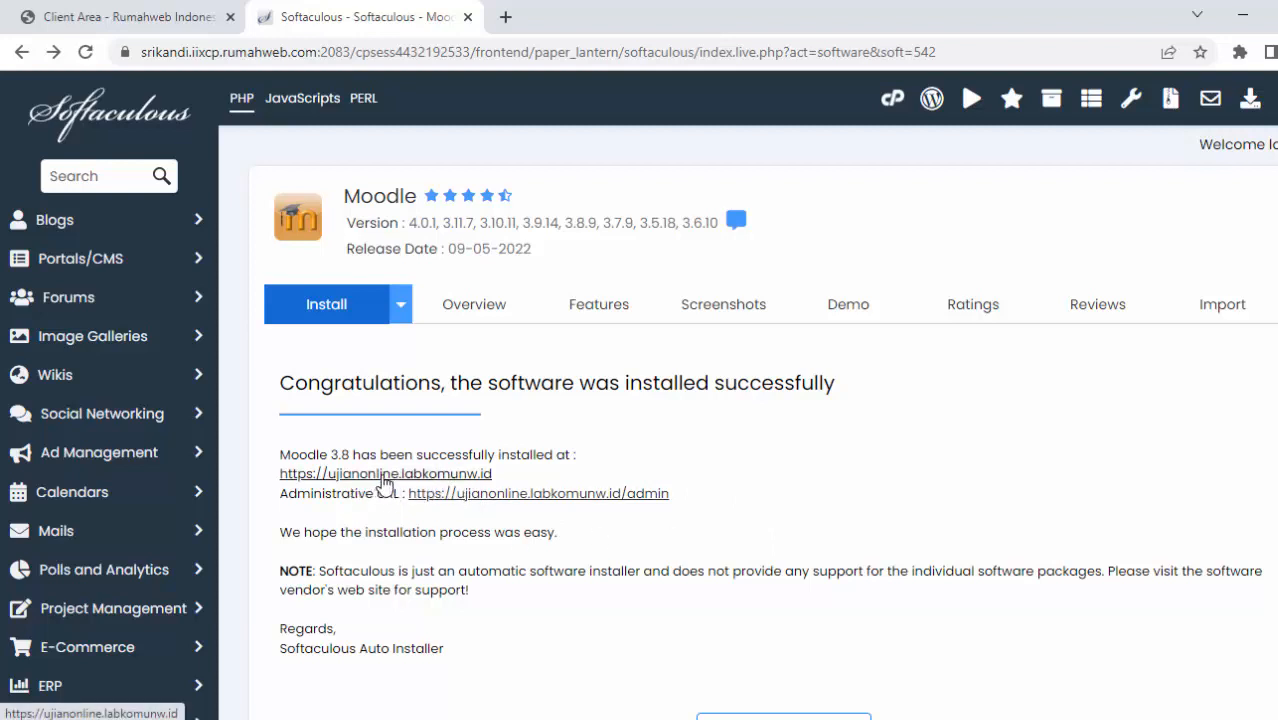
Check the installed site's front page, close it and open the administrative login page at ujianonline.labkomunw.id/admin.
click(444, 476)
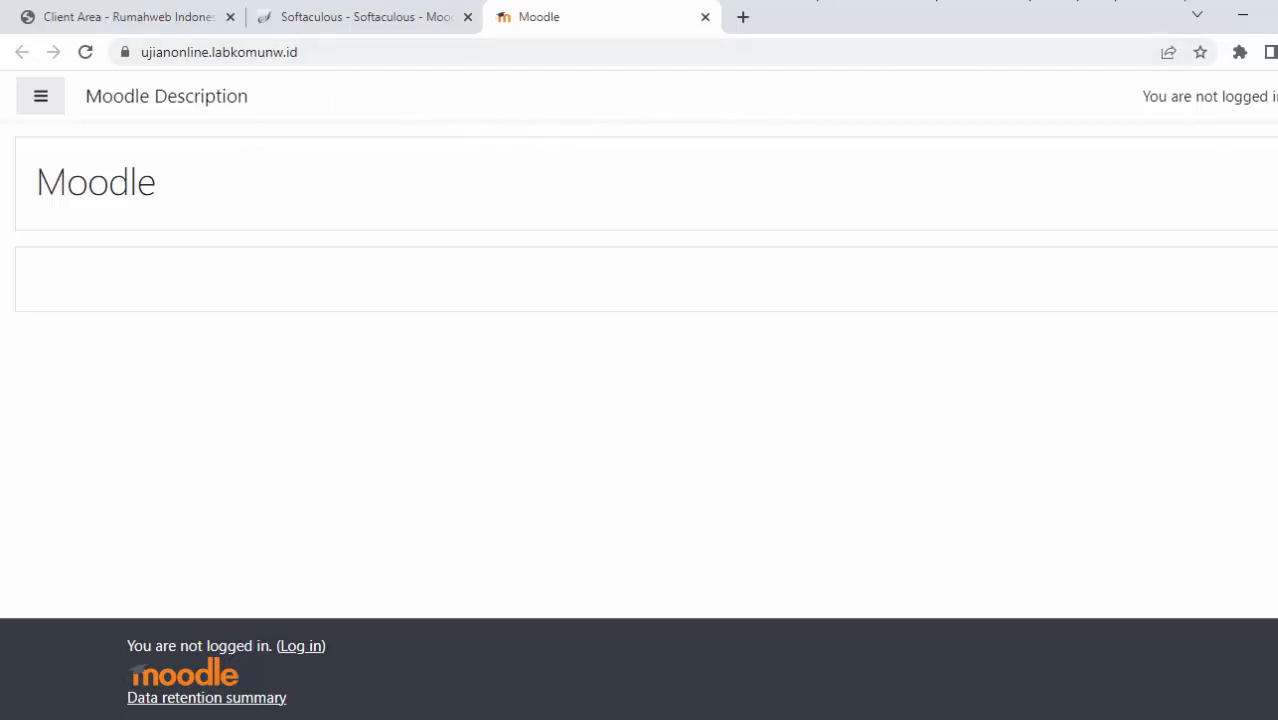
click(706, 17)
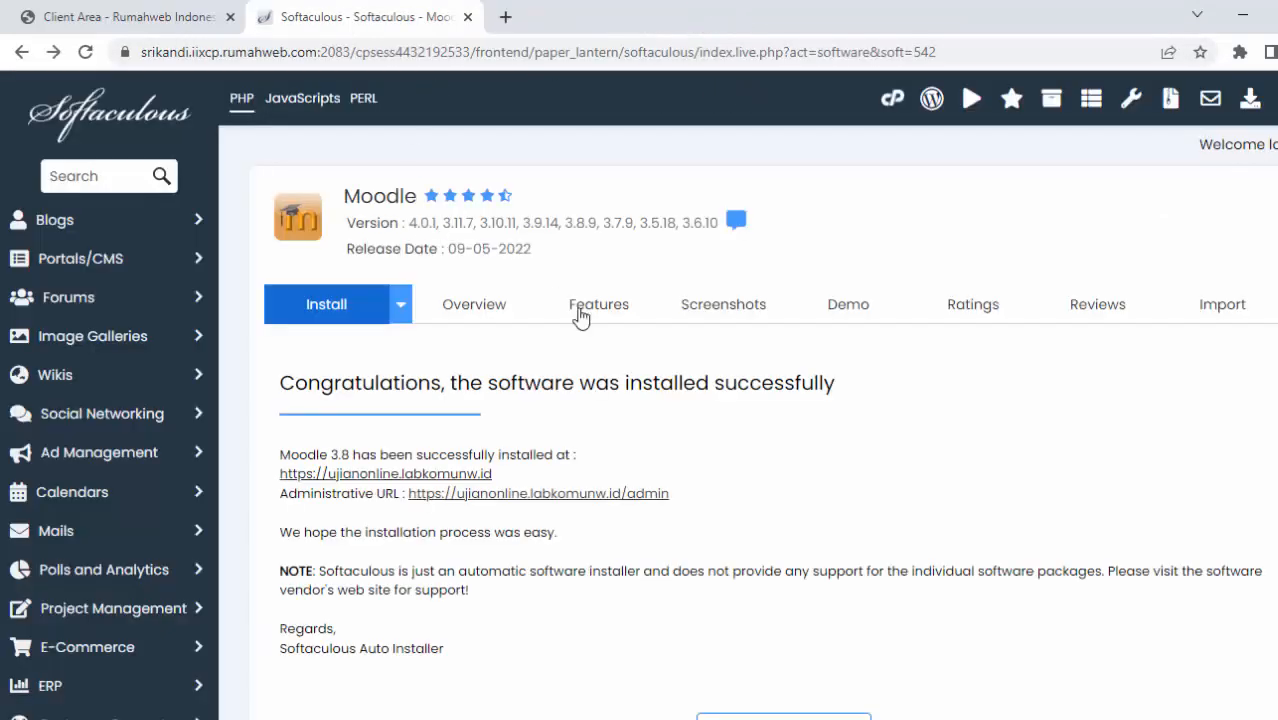
click(573, 492)
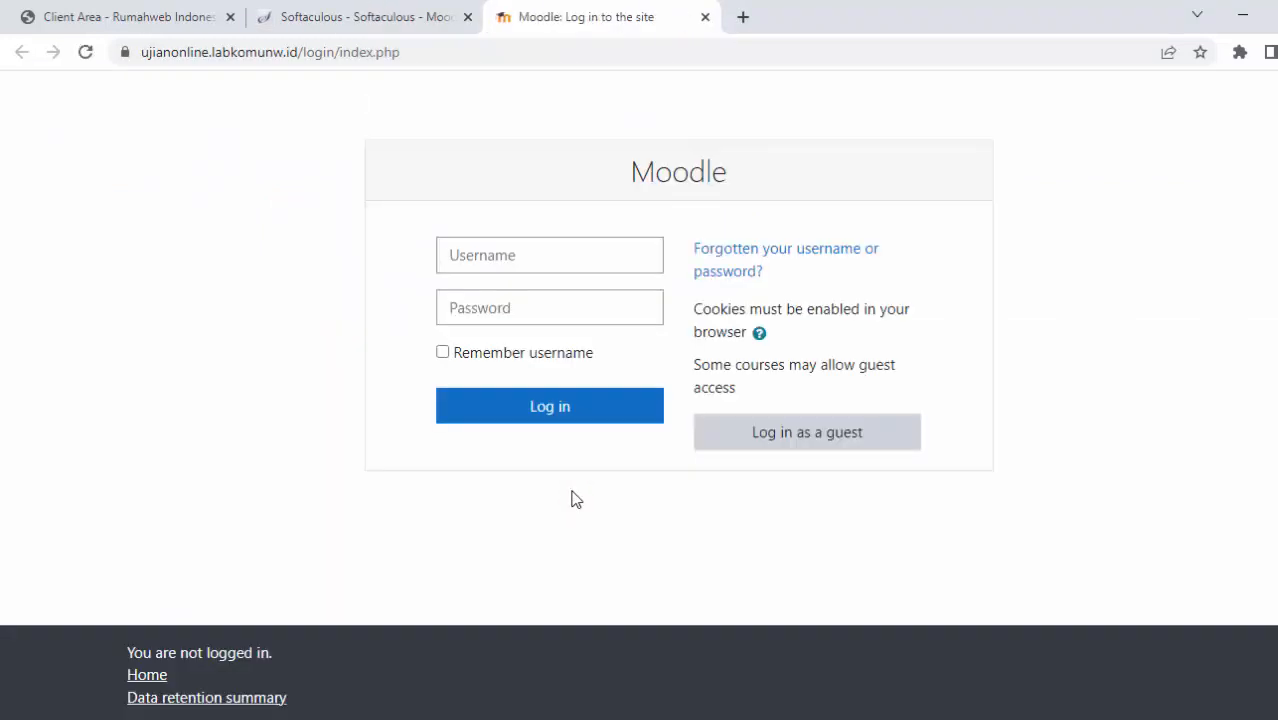
click(490, 255)
click(1171, 483)
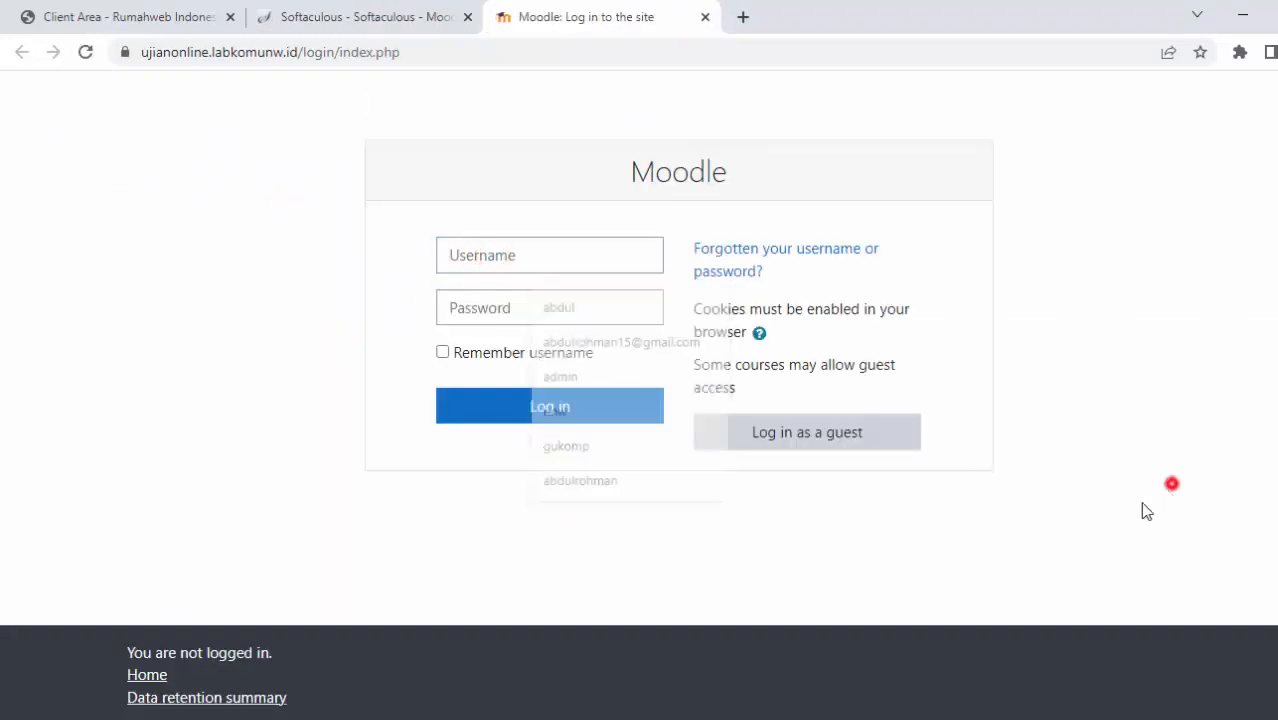
Copy the admin username from the Notepad document into the Moodle login form.
key(alt+Tab)
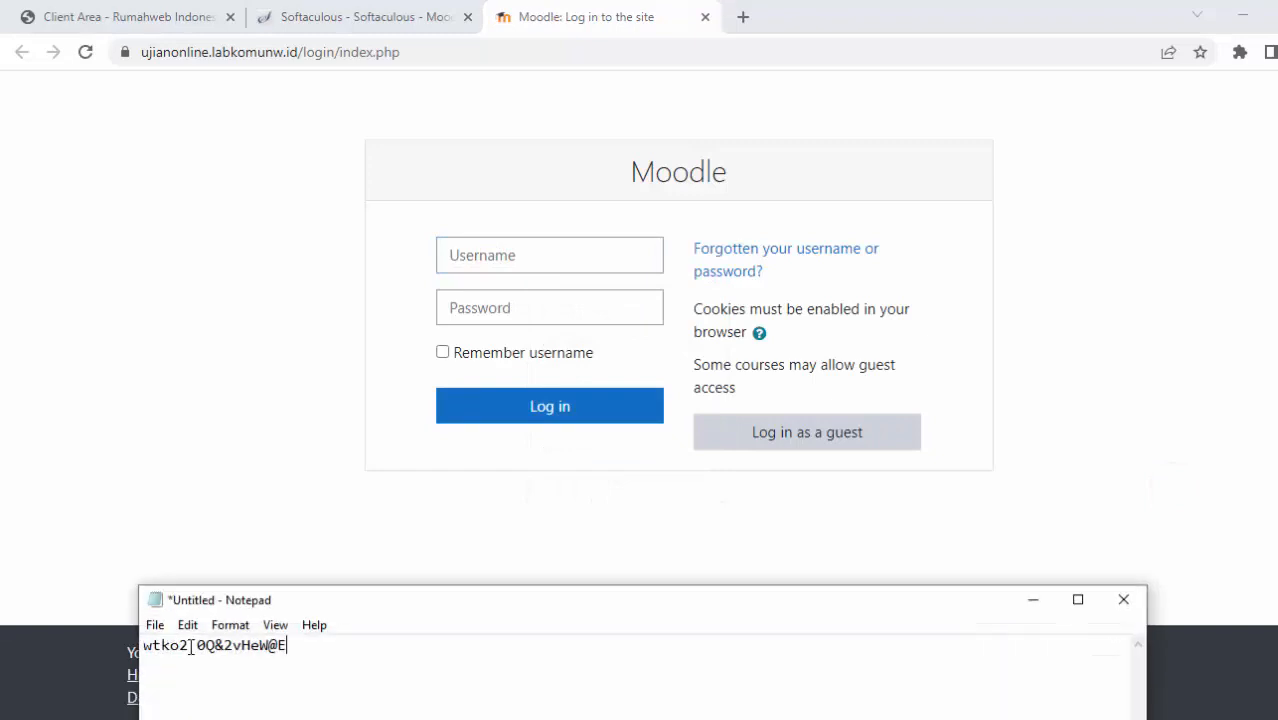
drag(190, 645, 49, 648)
key(ctrl+c)
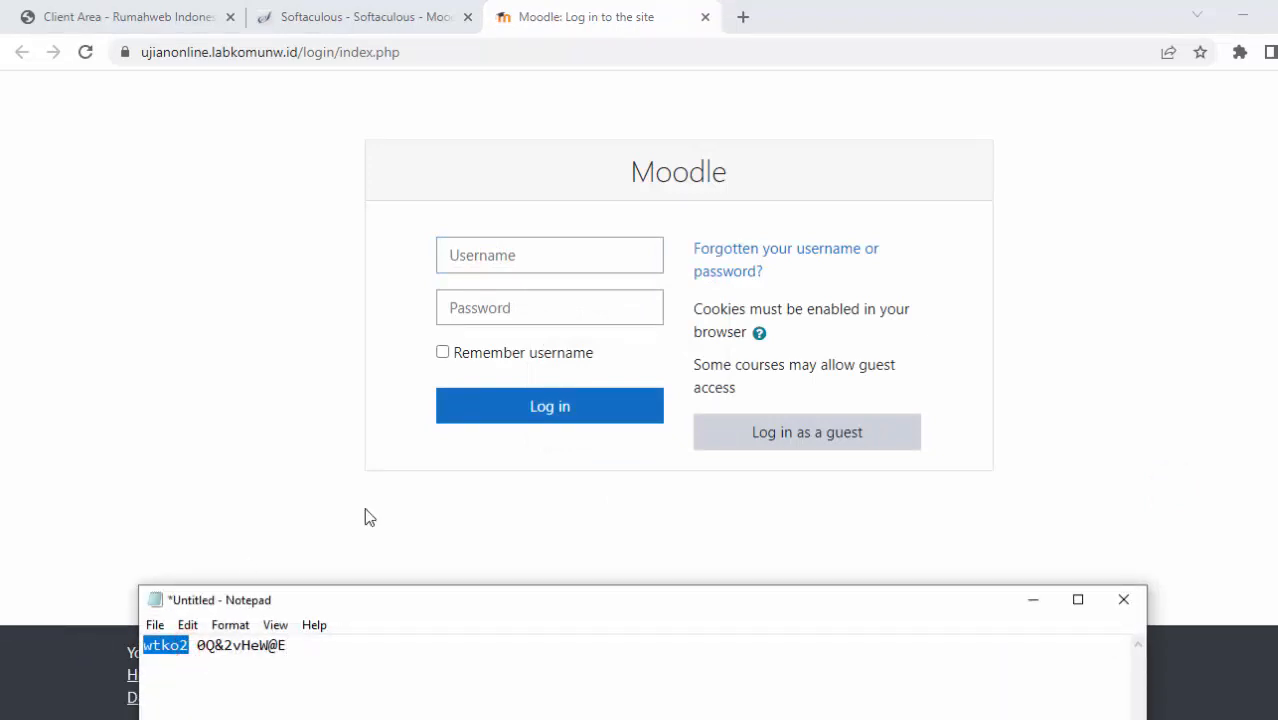
click(495, 255)
key(ctrl+v)
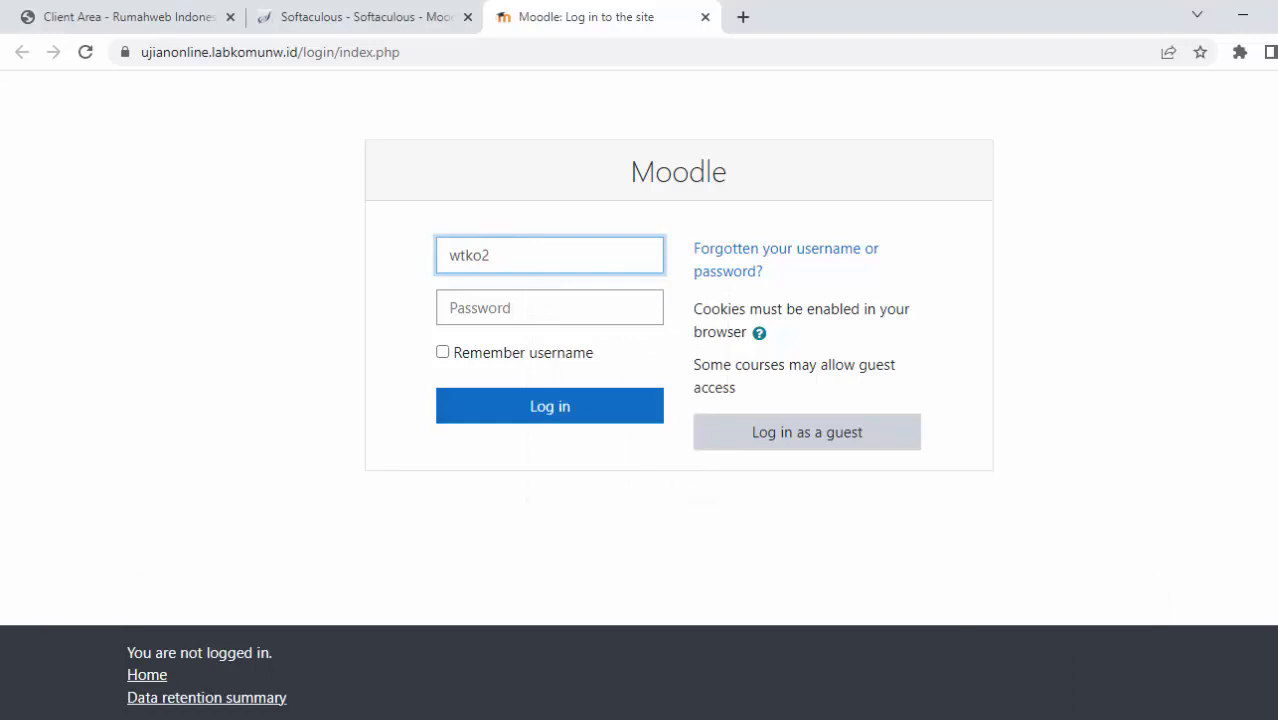
Copy the admin password from Notepad into the login form, log in and refuse to have the browser save the password.
key(alt+Tab)
drag(292, 648, 200, 648)
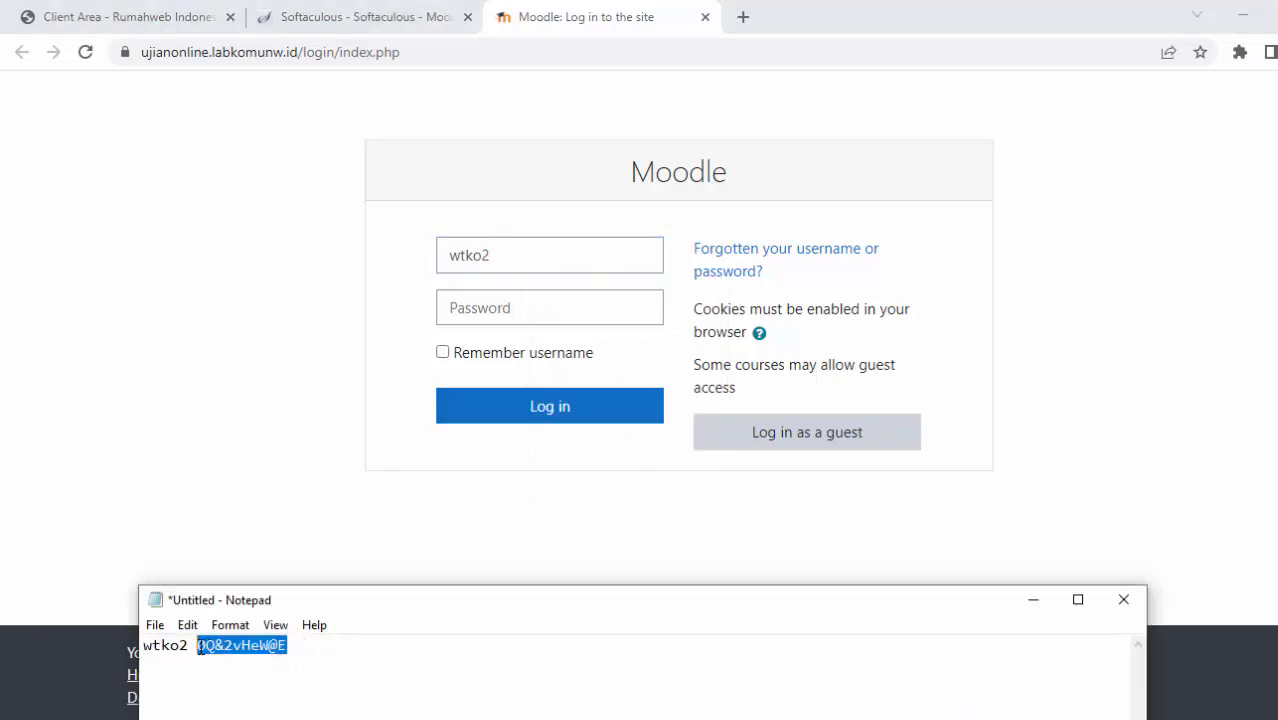
click(1032, 598)
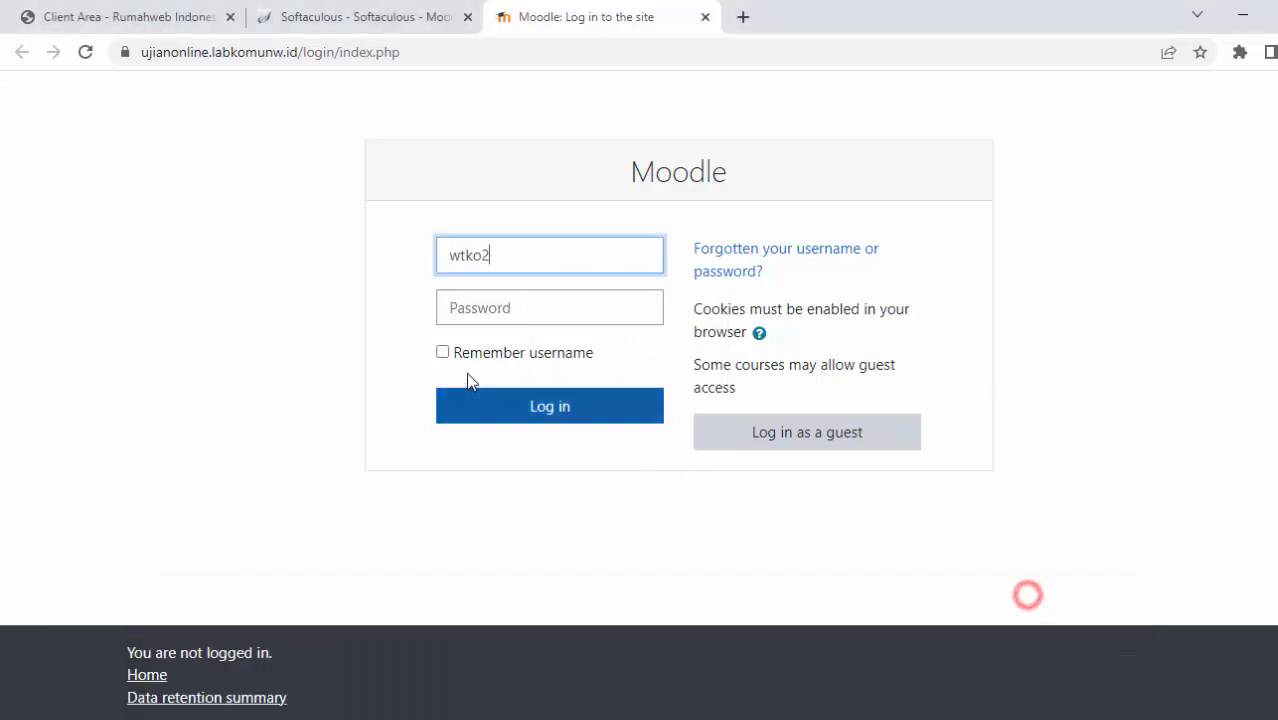
click(505, 313)
key(ctrl+v)
click(585, 405)
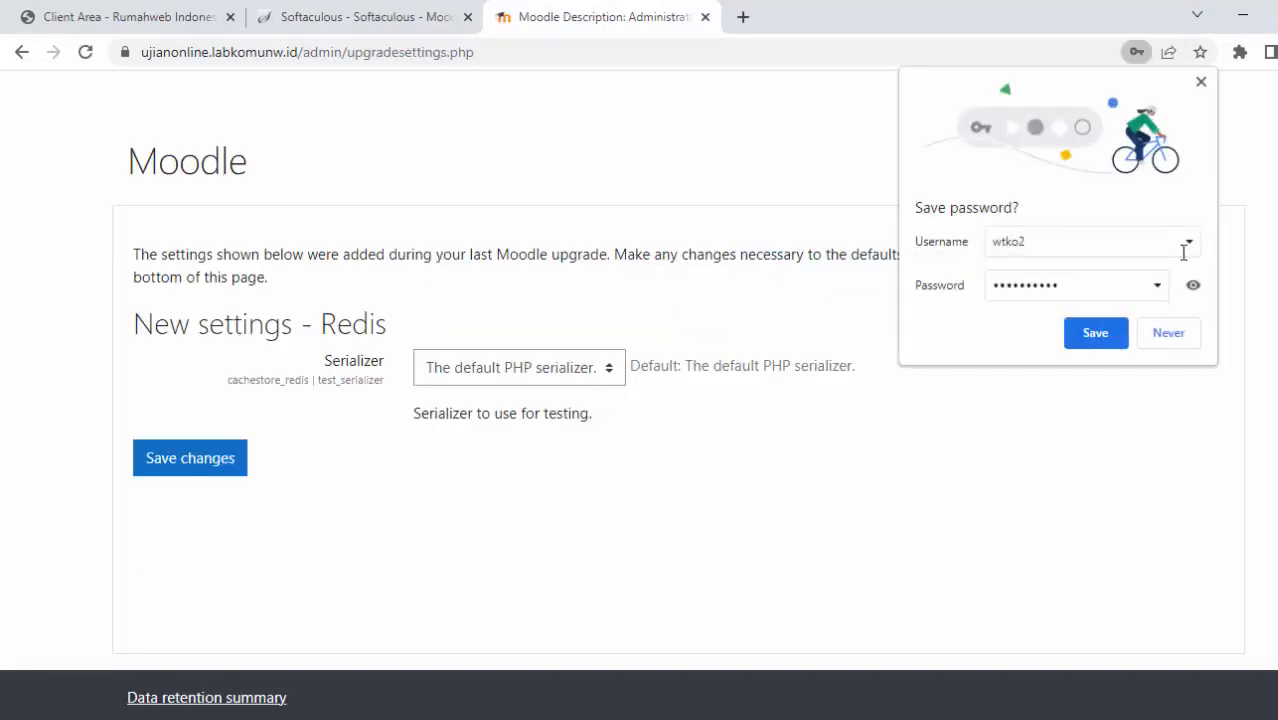
click(1177, 338)
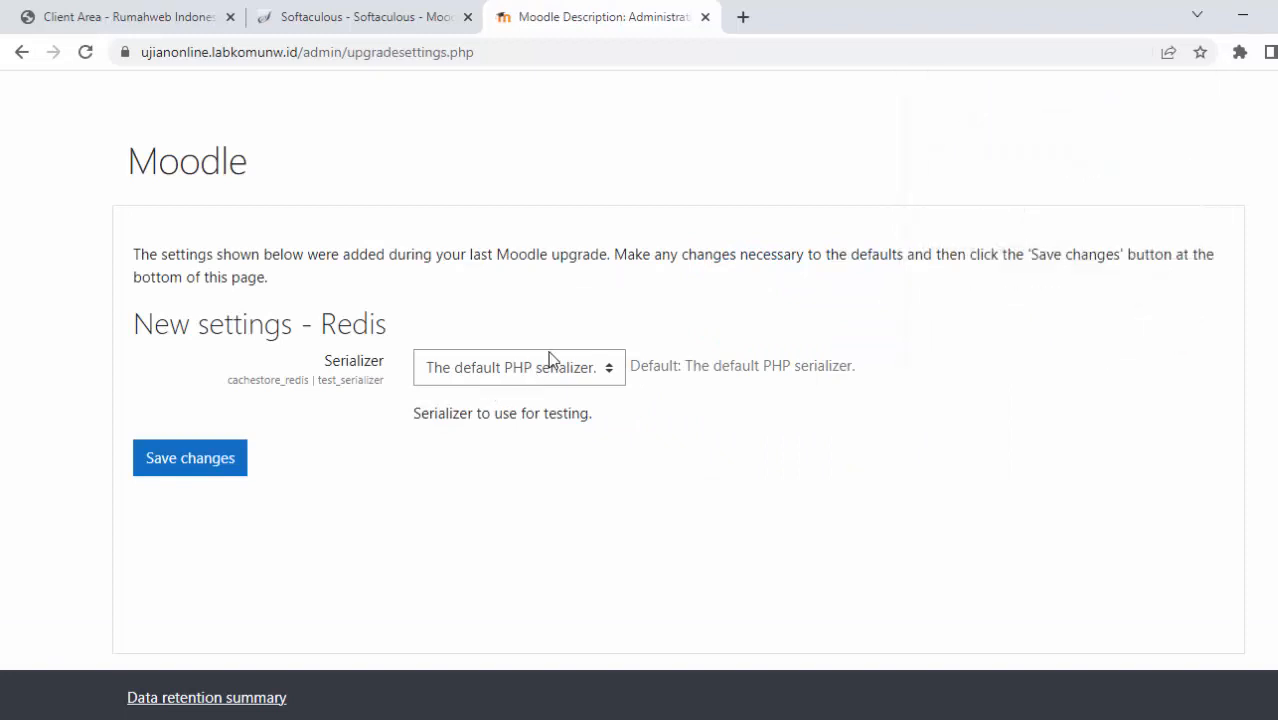
Keep the default PHP serializer for the new Redis settings and save the changes.
click(609, 376)
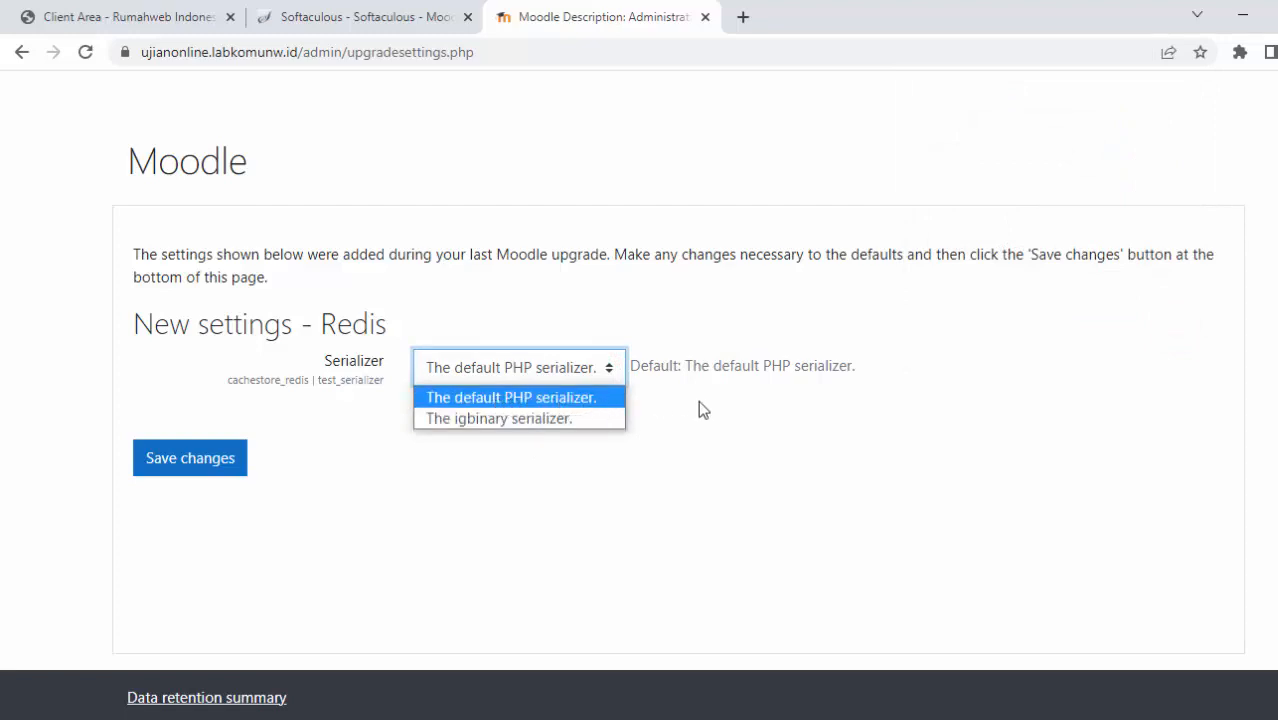
click(778, 413)
click(190, 459)
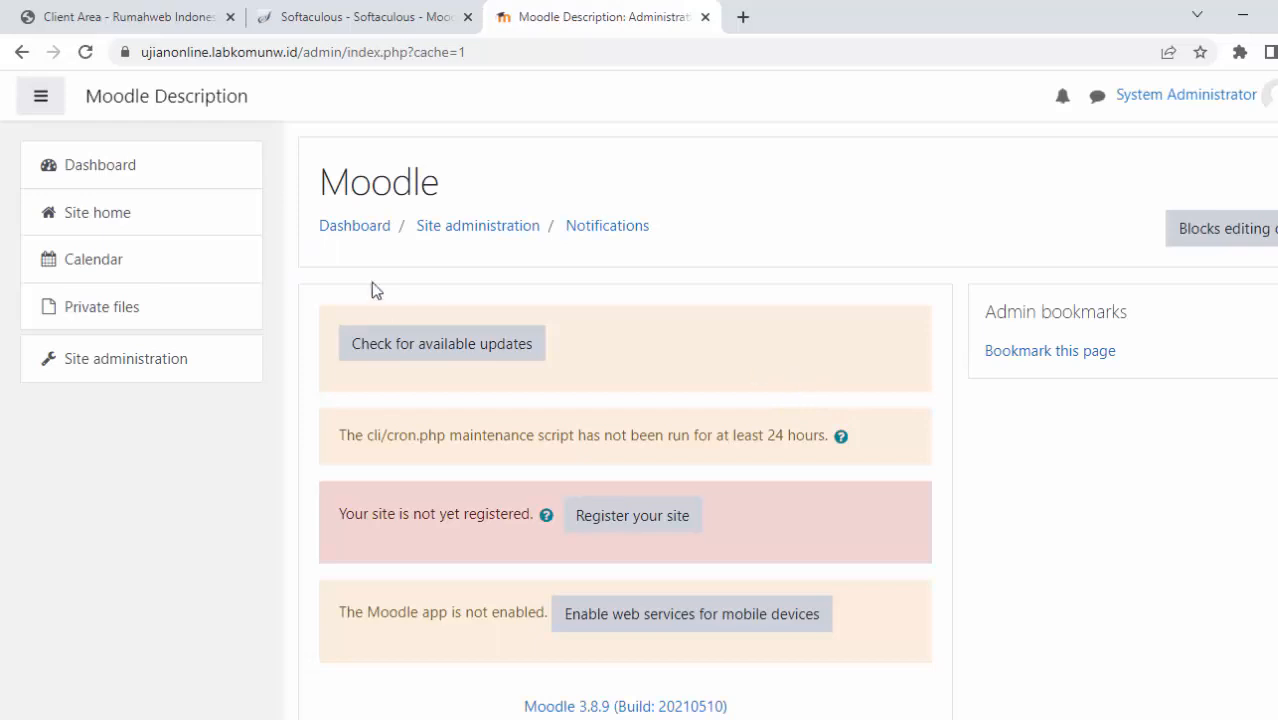
Open the Site administration page and go to the site registration form.
scroll(969, 345, down, 3)
scroll(972, 347, up, 3)
click(127, 364)
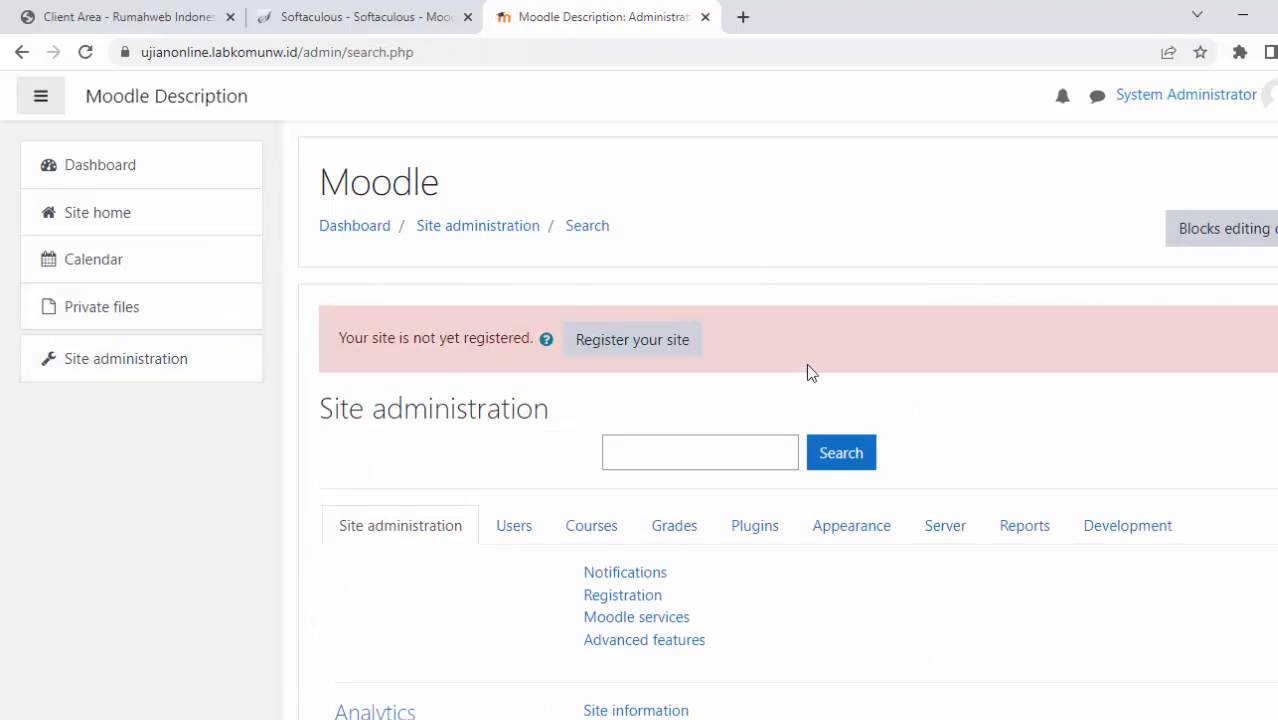
click(649, 348)
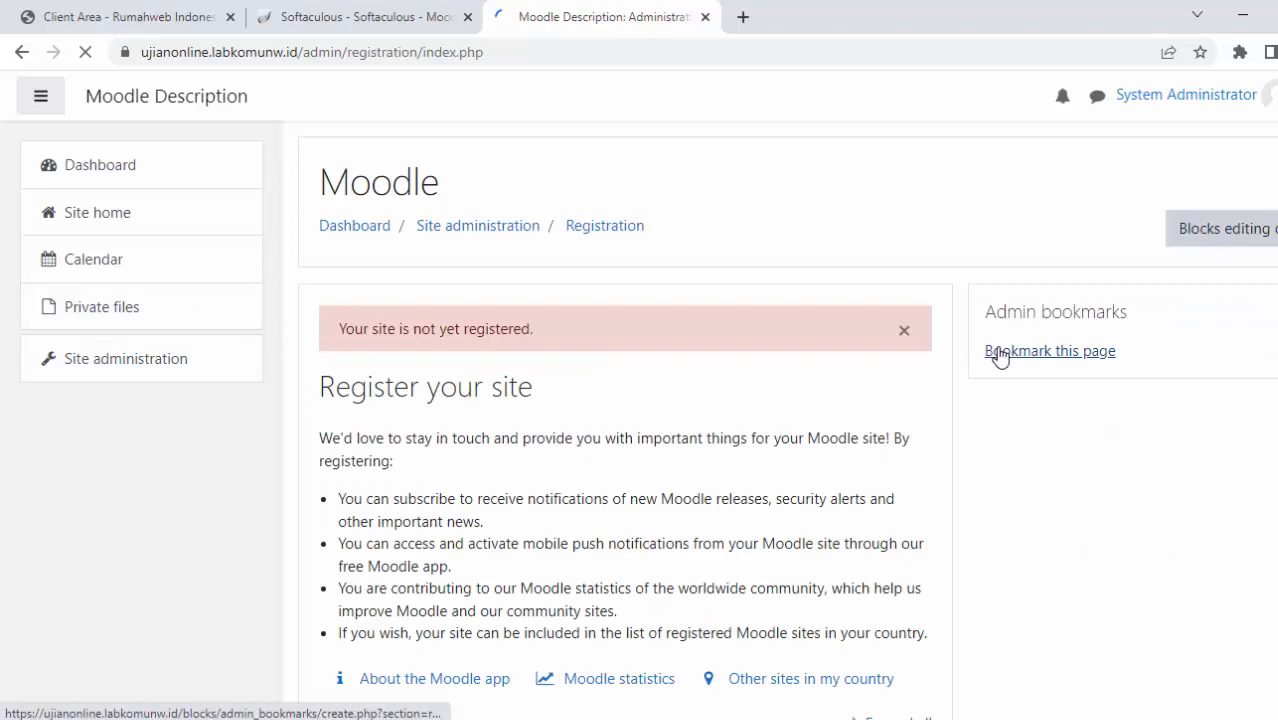
Set the site name in the registration information to UJIAN ONLINE.
scroll(861, 412, down, 3)
scroll(866, 432, down, 2)
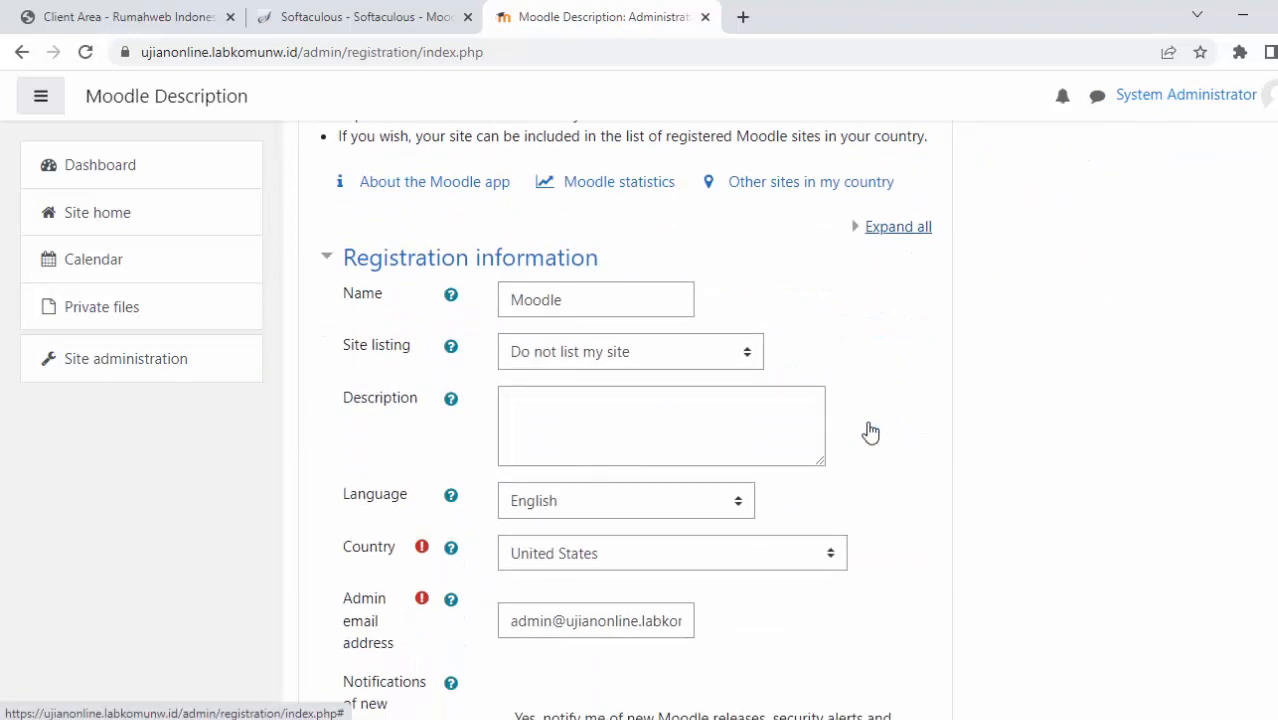
drag(625, 302, 384, 279)
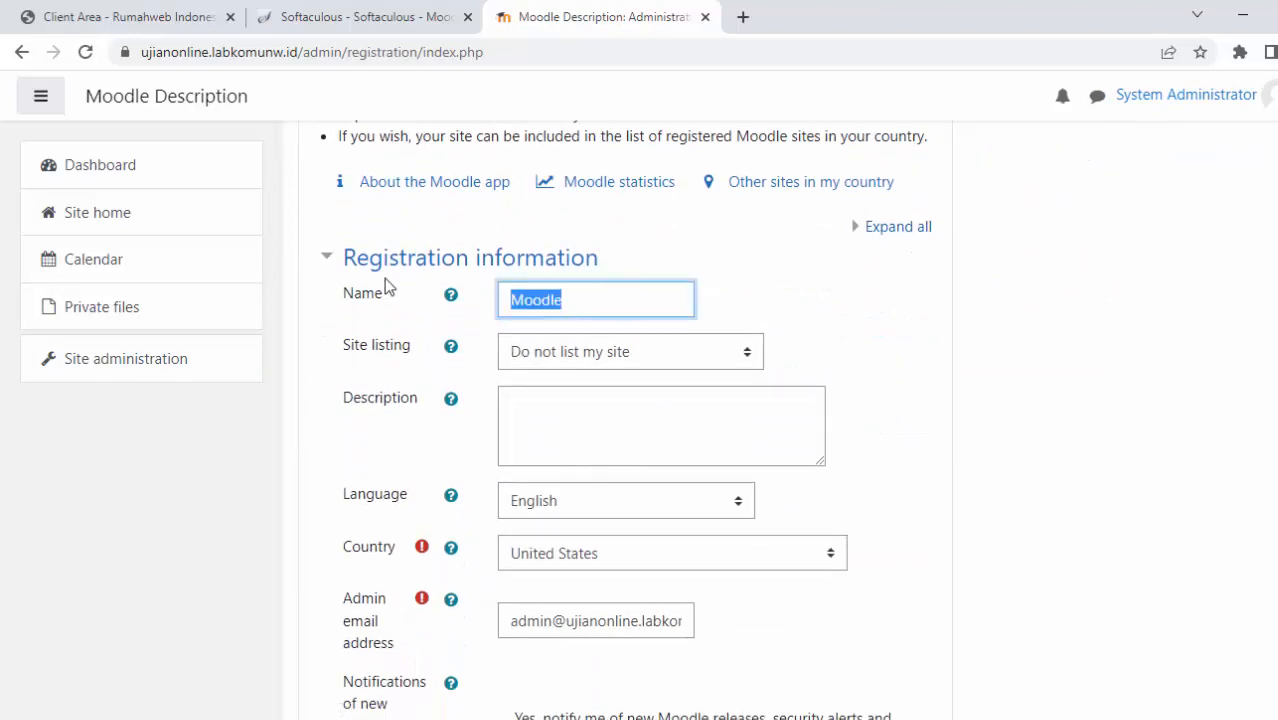
text(UJI)
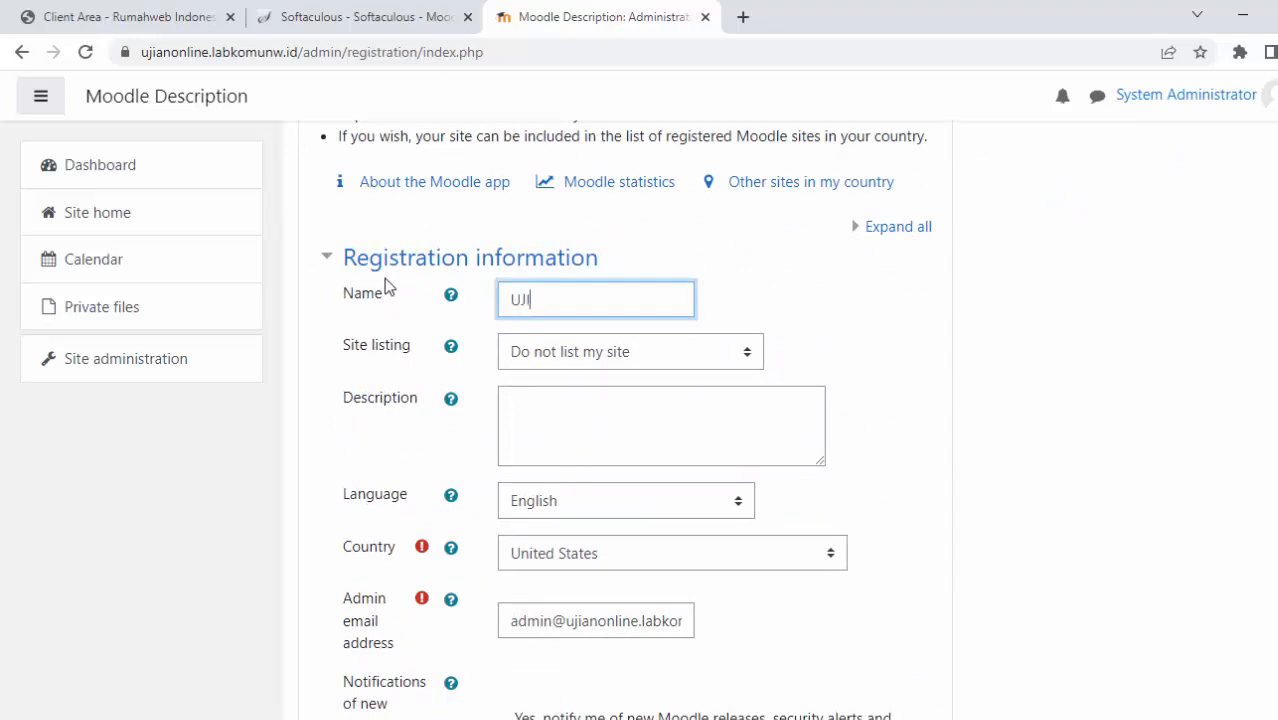
text(AN ONLINE)
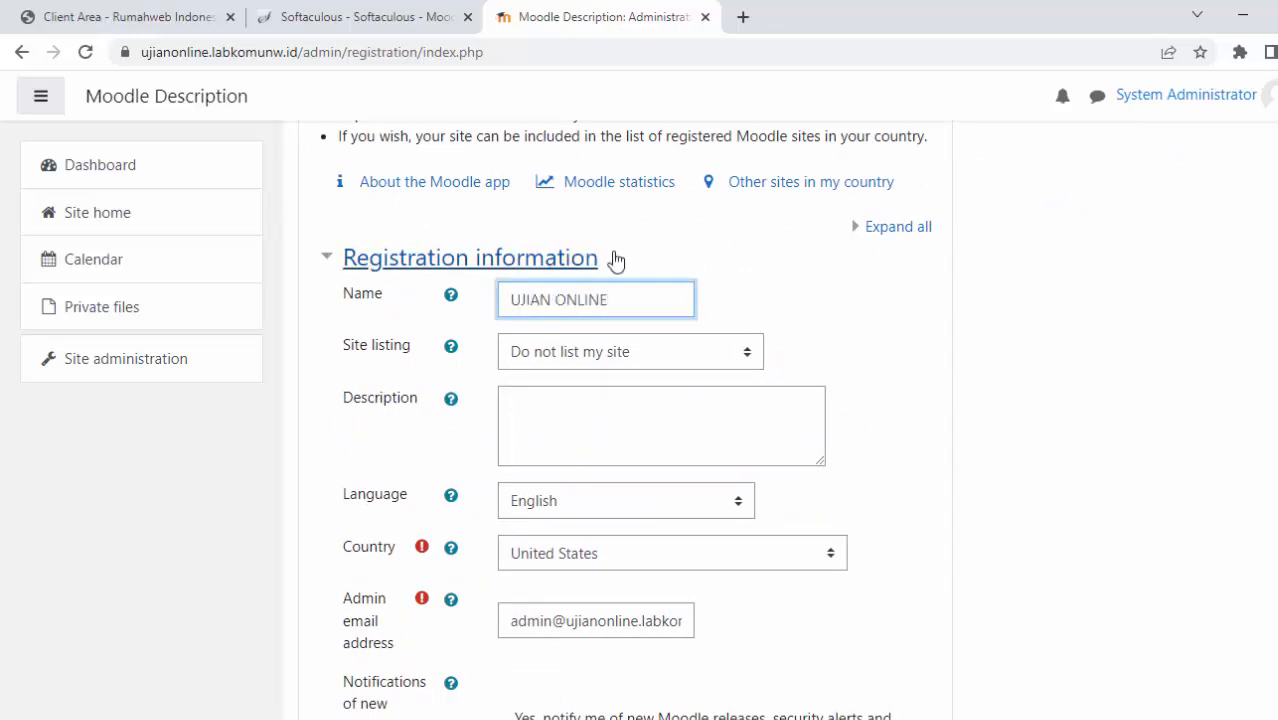
Set the registration language to Indonesian and the country to Indonesia.
click(737, 503)
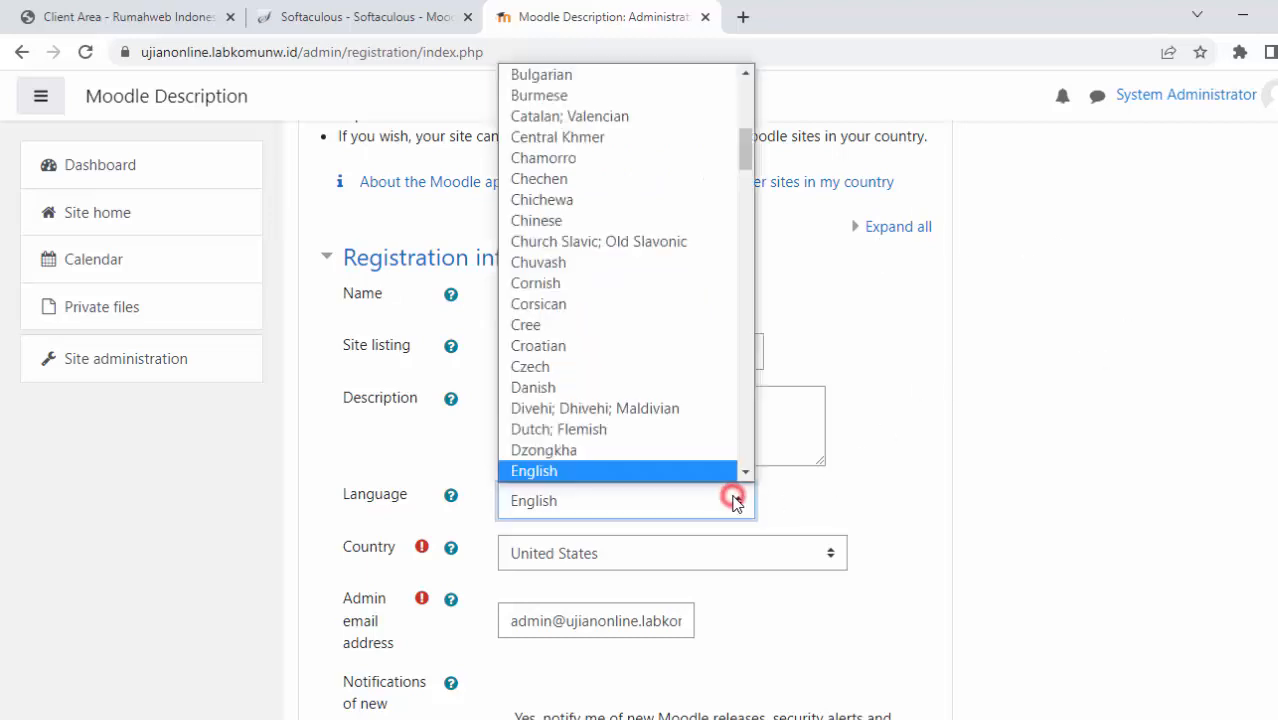
drag(745, 160, 747, 213)
click(621, 431)
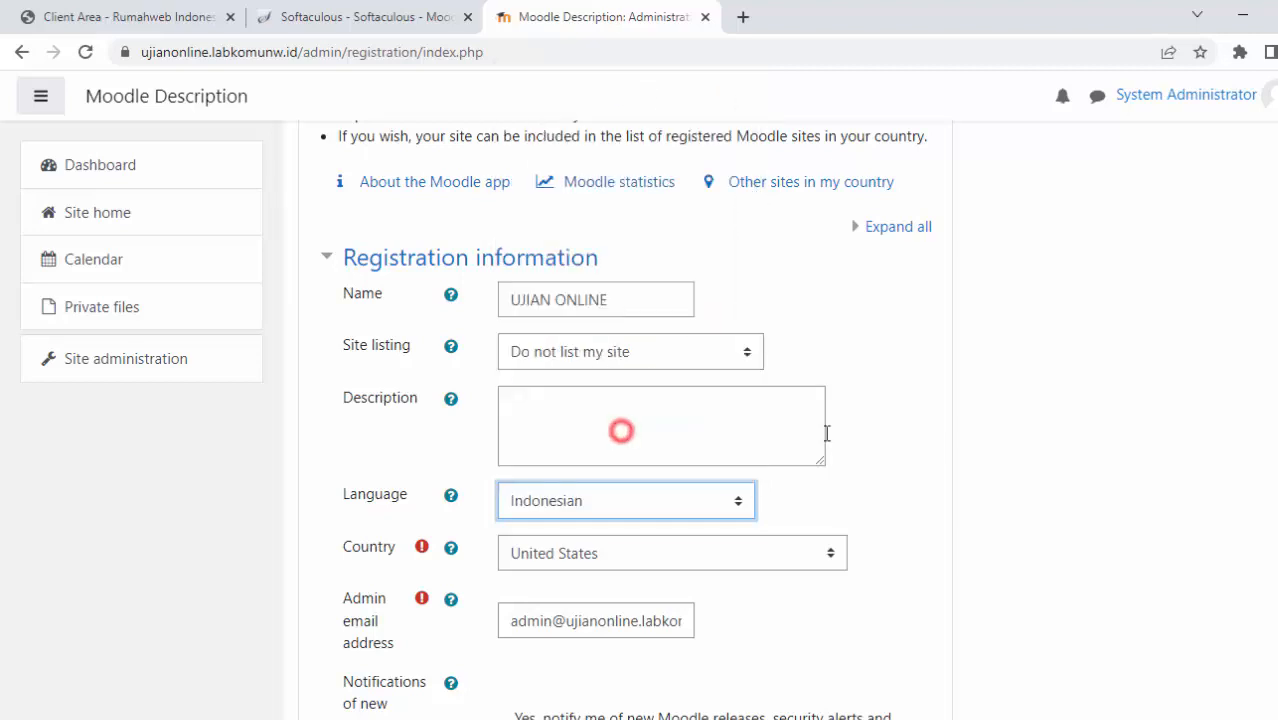
scroll(897, 503, down, 1)
scroll(897, 503, down, 1)
click(813, 456)
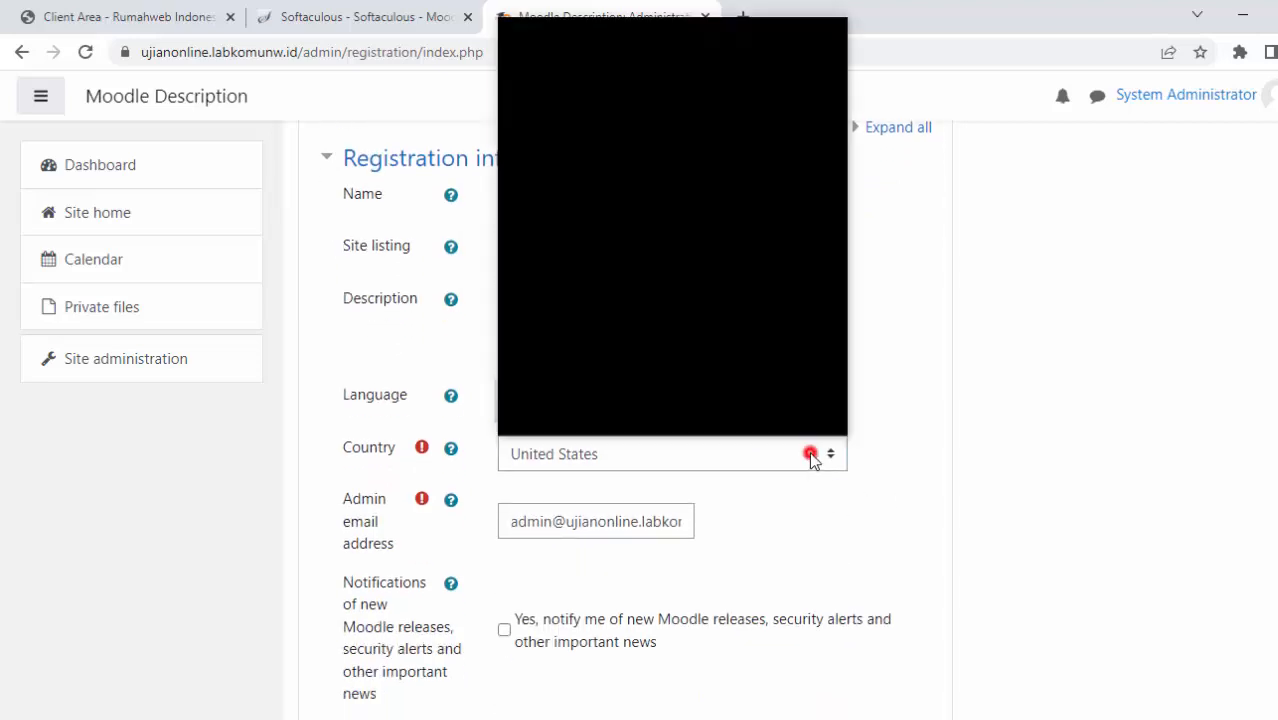
drag(838, 382, 827, 206)
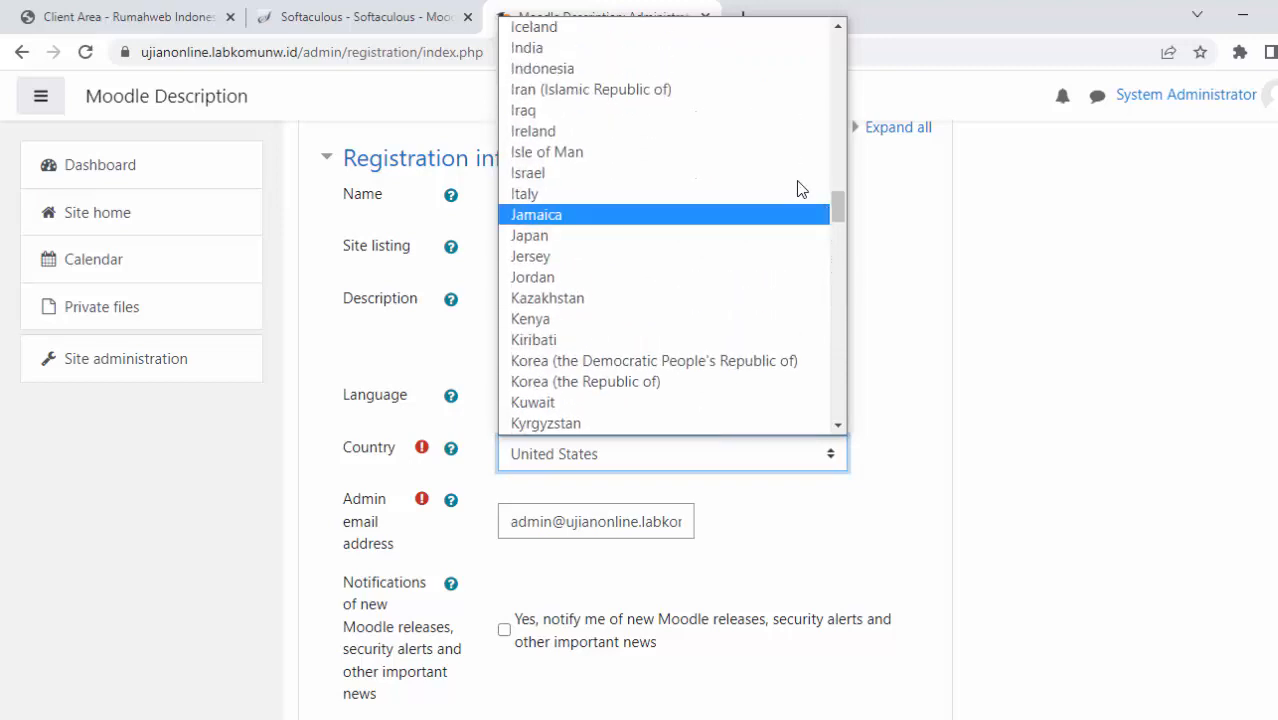
click(600, 68)
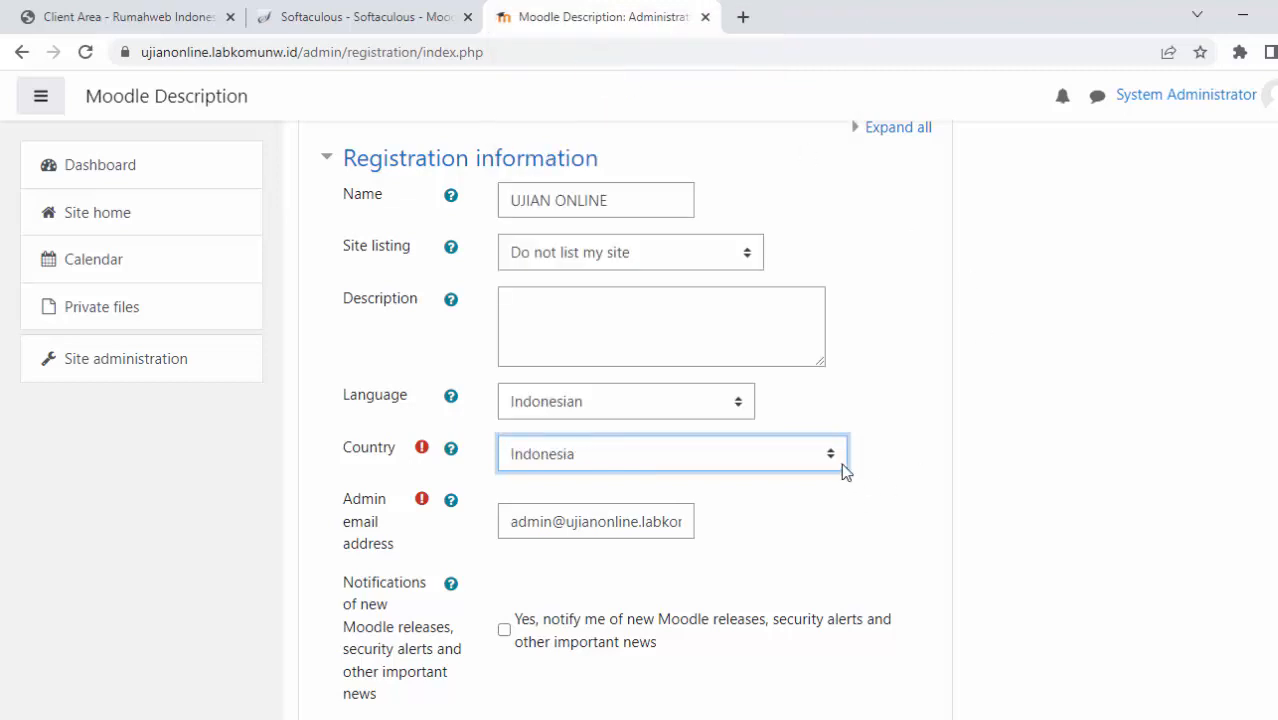
Review the rest of the registration form, including the admin email address, notification, newsletter and privacy agreement options.
scroll(843, 470, down, 1)
click(662, 423)
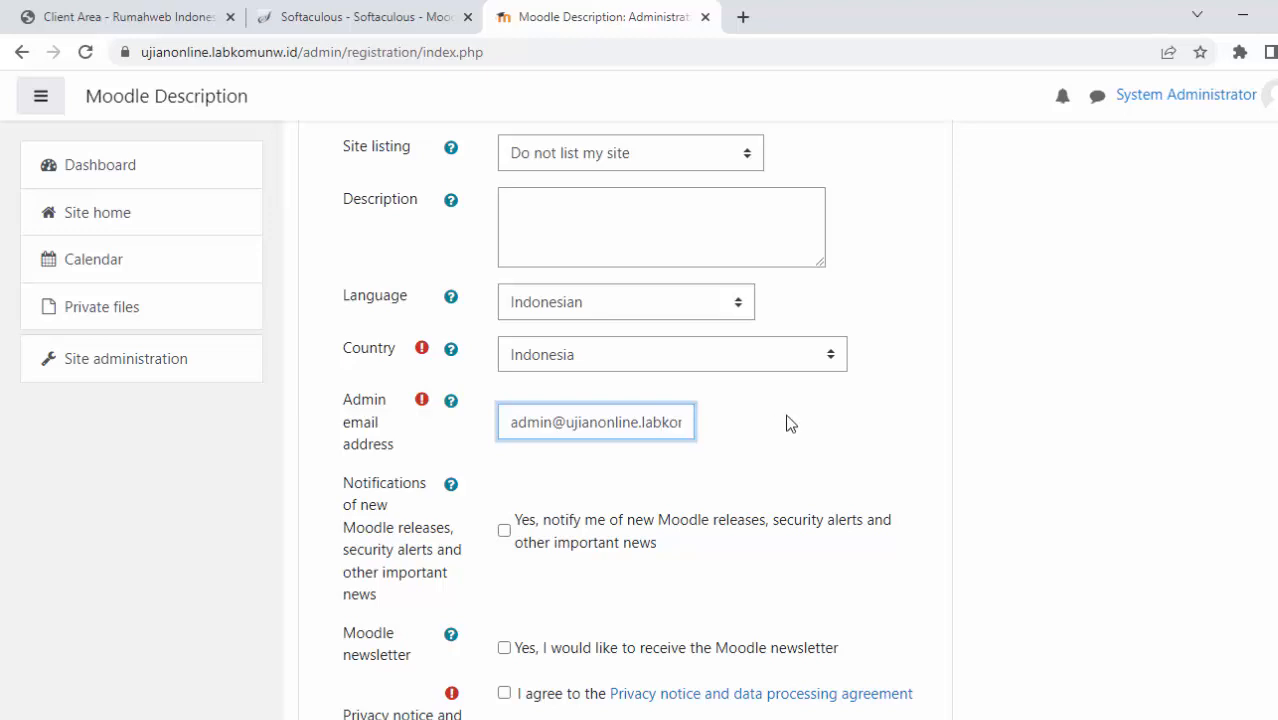
scroll(826, 416, down, 3)
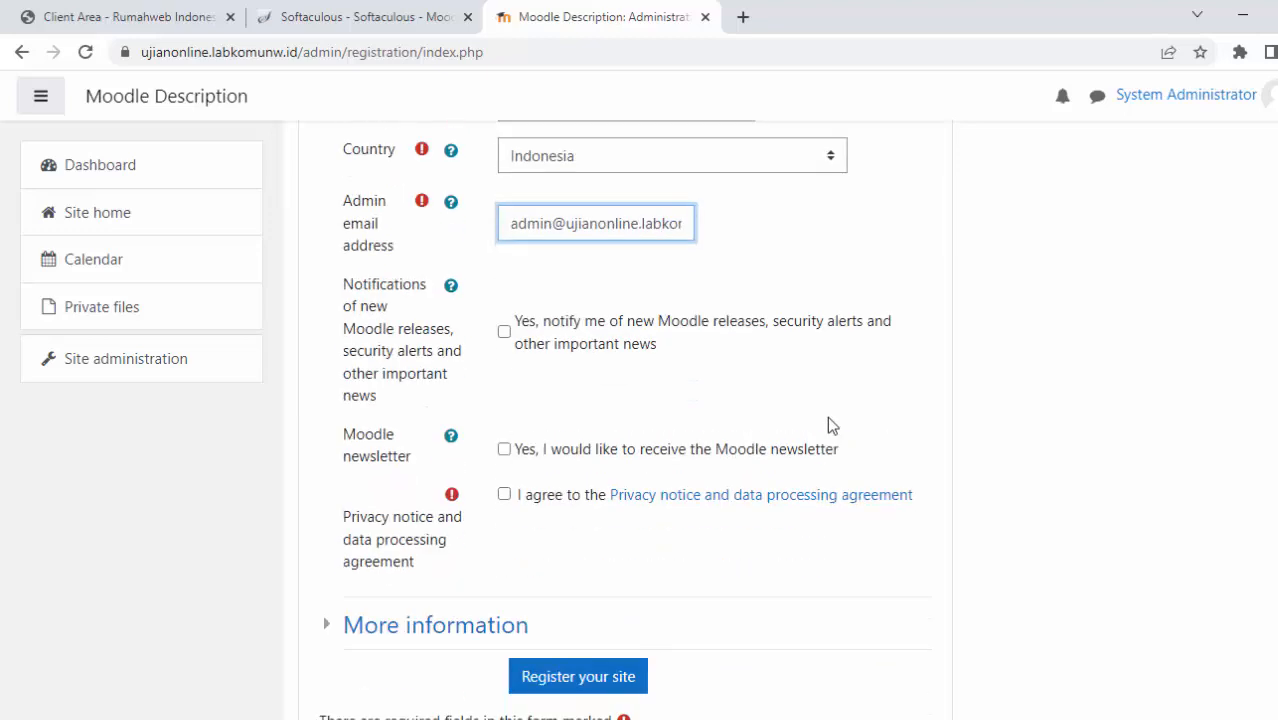
scroll(833, 428, down, 1)
scroll(833, 425, up, 10)
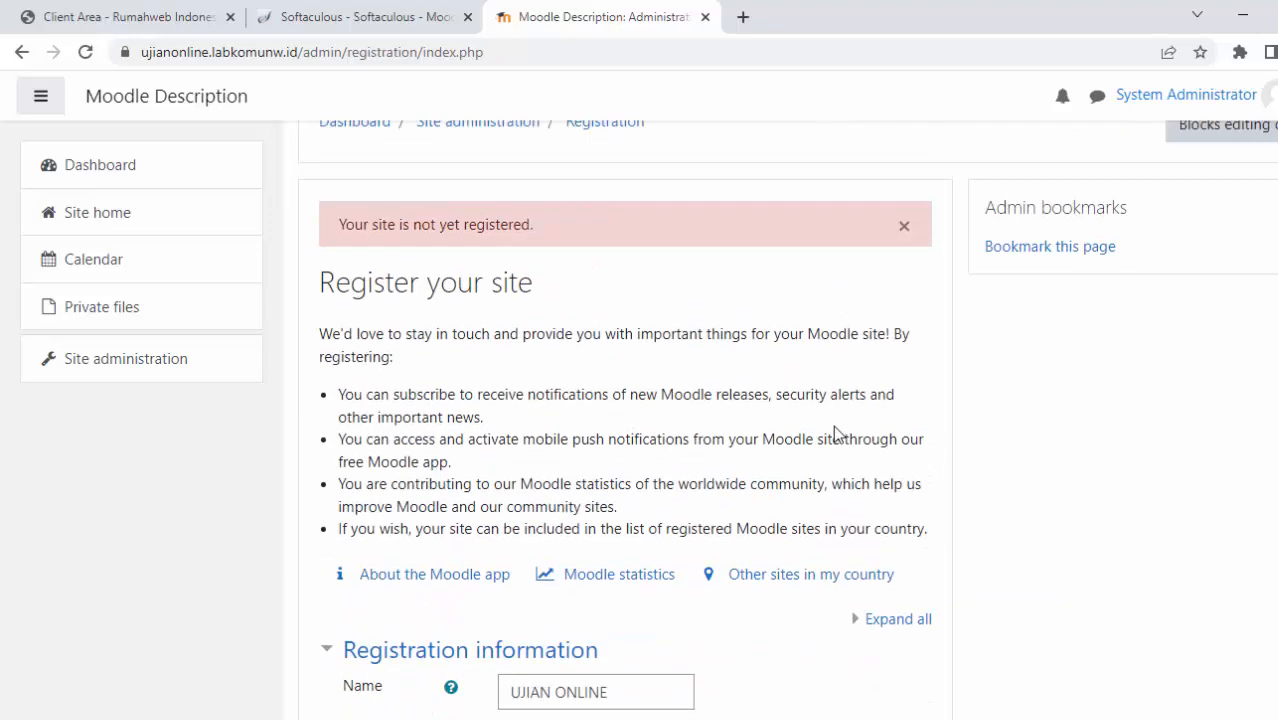
Agree to the privacy notice and data processing agreement, submit the site registration and continue past the confirmation.
scroll(834, 433, down, 10)
click(608, 472)
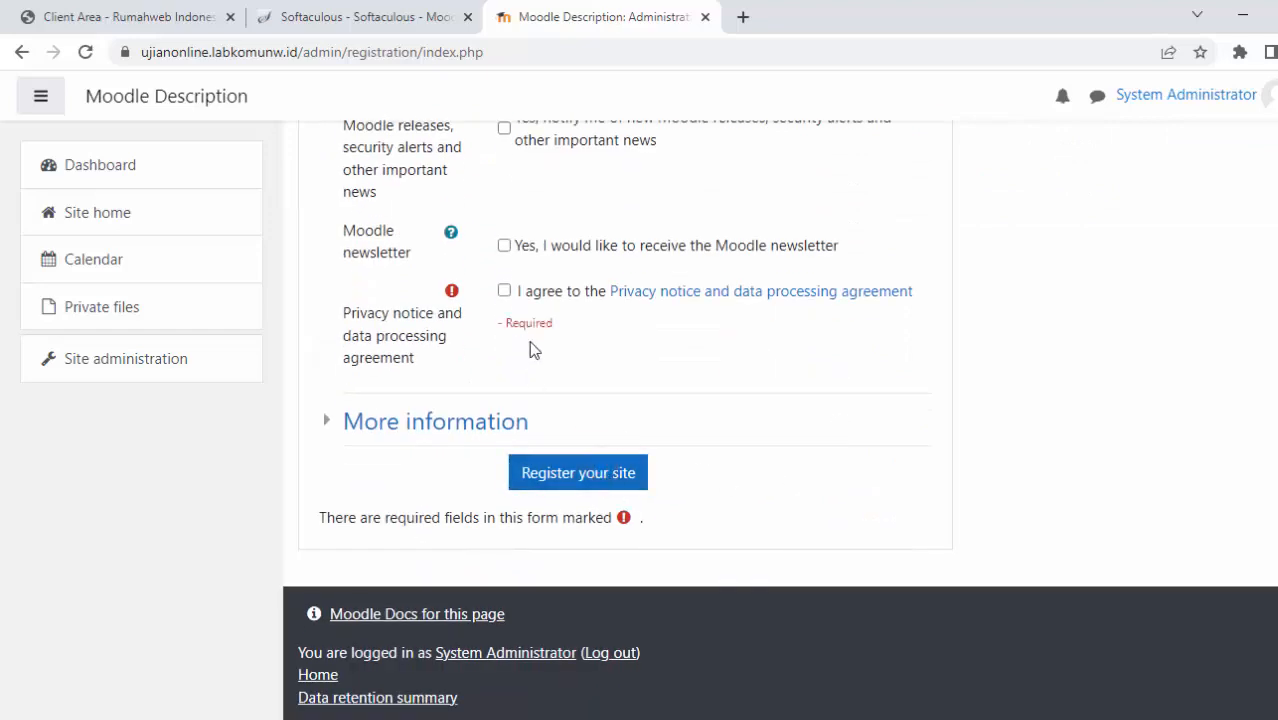
click(504, 290)
click(594, 478)
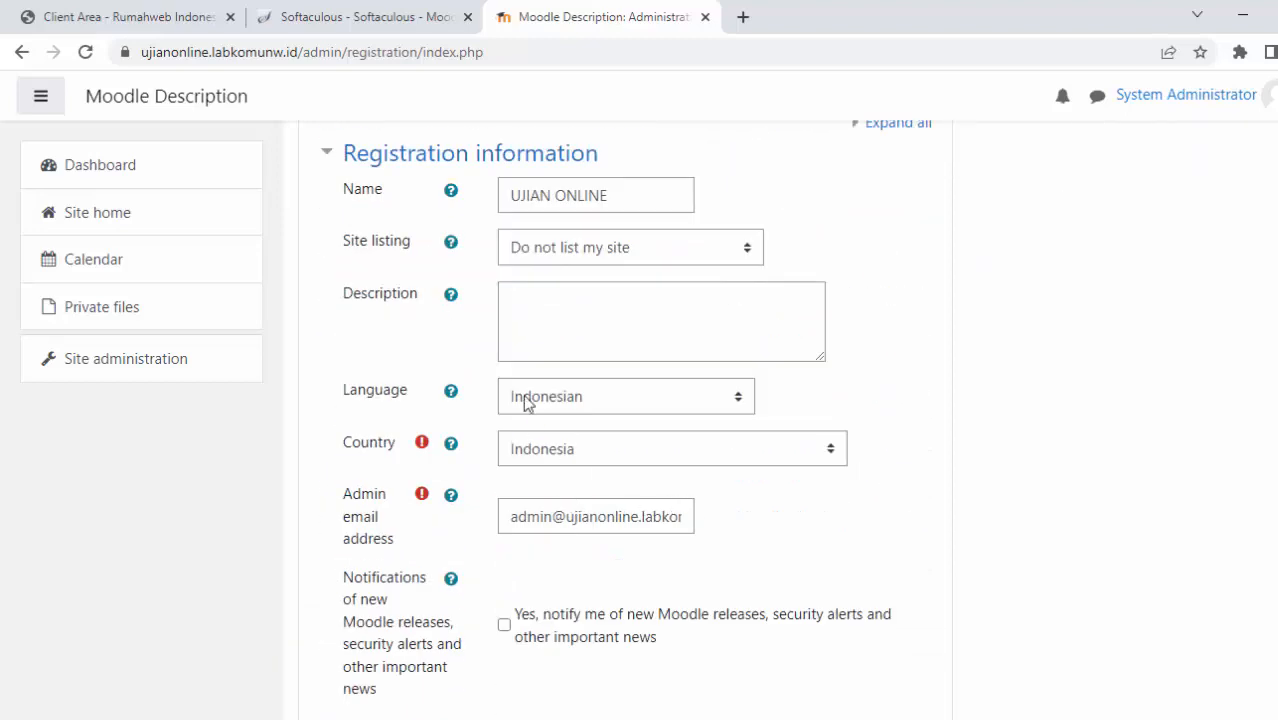
scroll(800, 385, down, 3)
scroll(805, 399, down, 2)
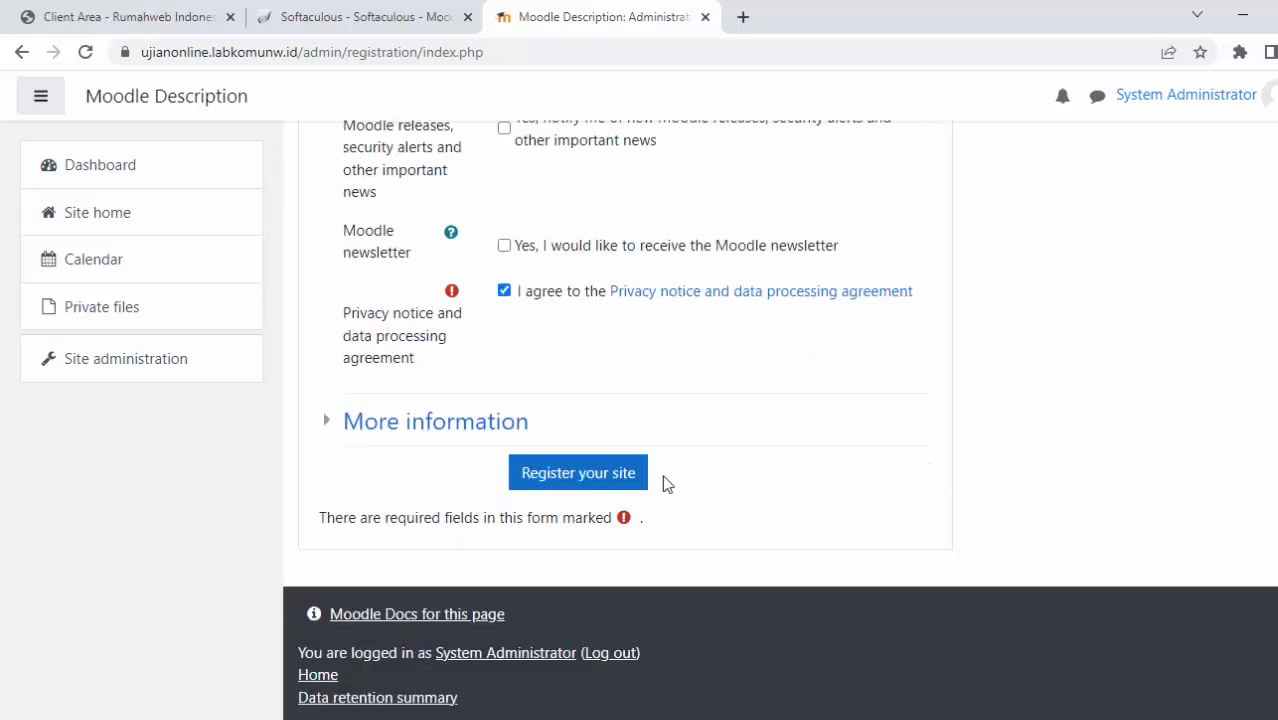
click(601, 479)
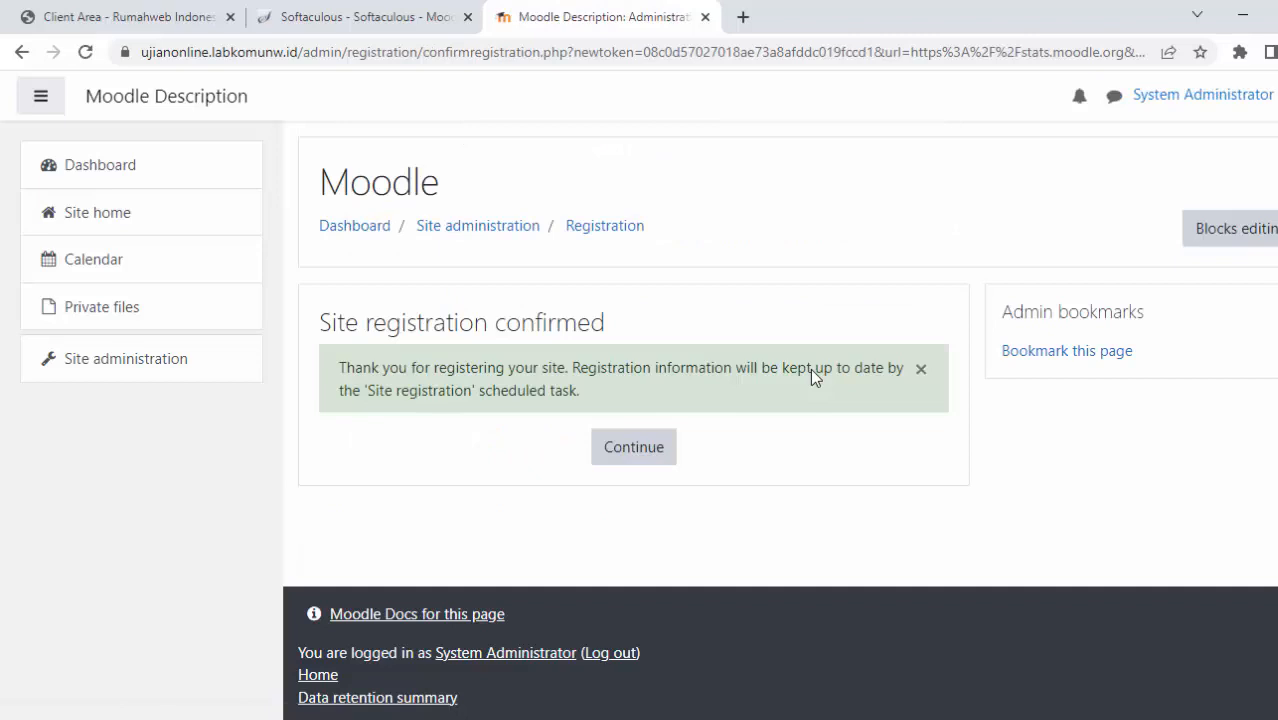
click(635, 450)
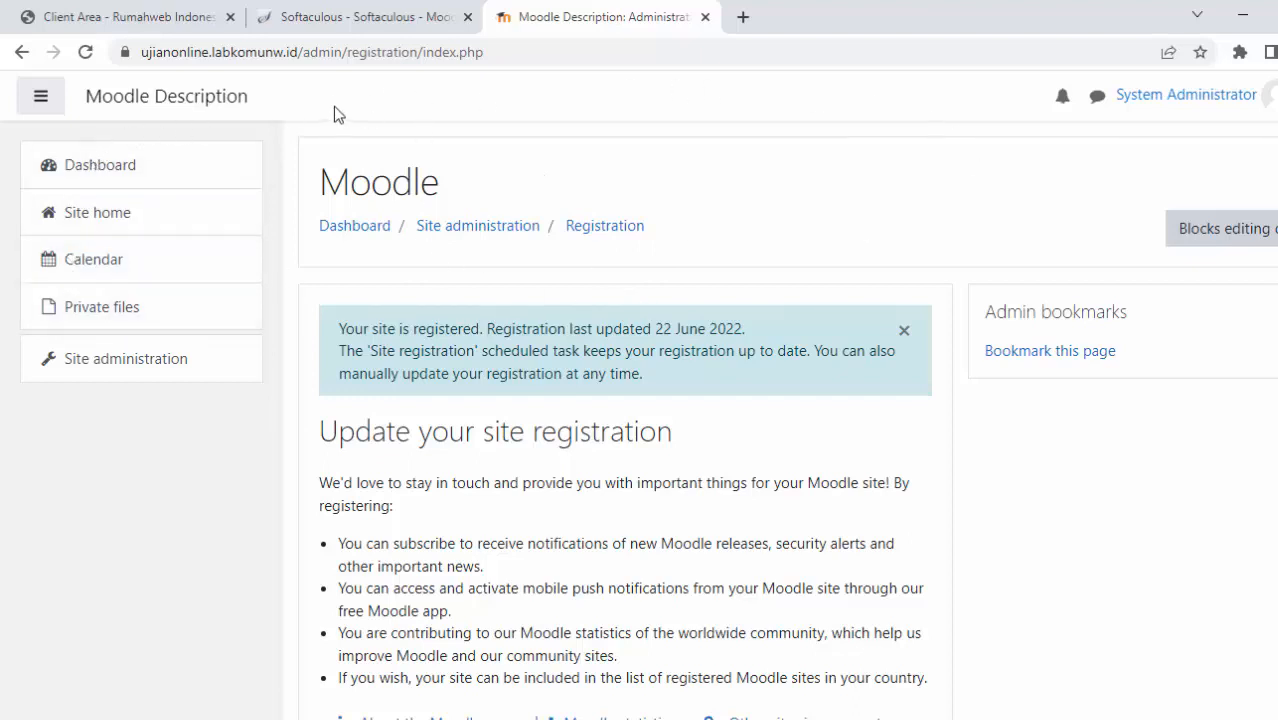
click(742, 20)
text(U)
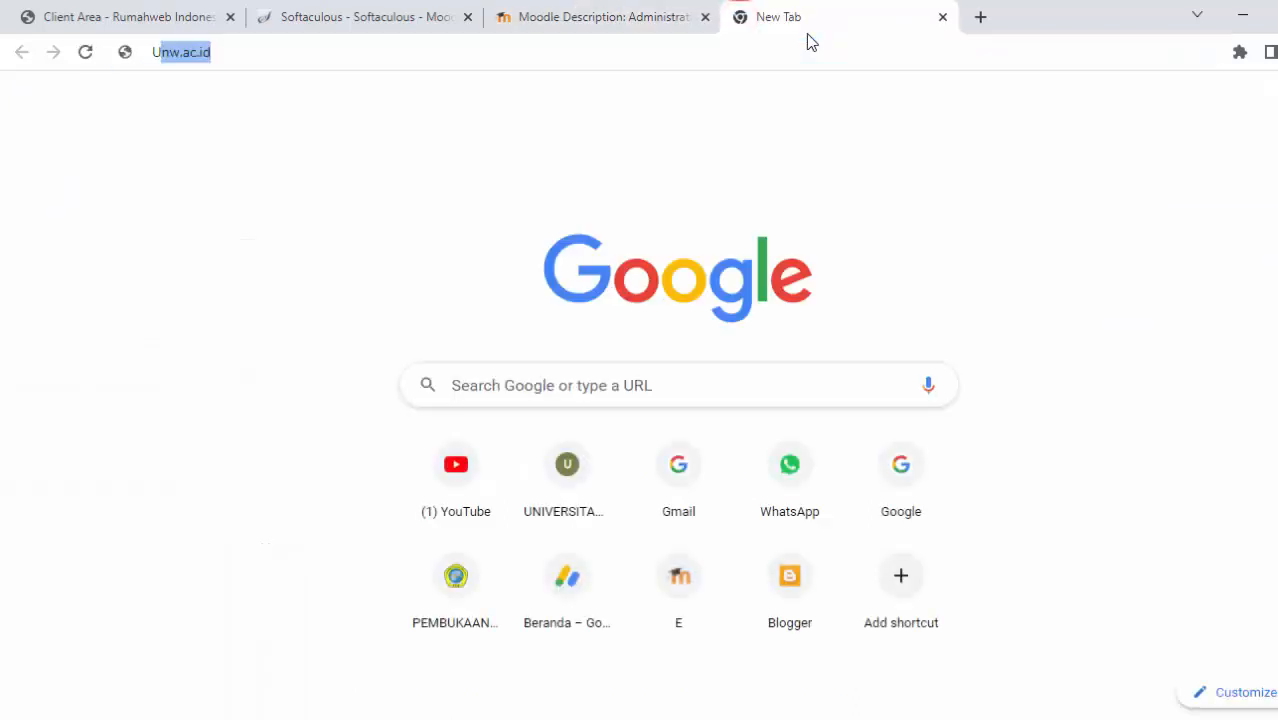
text(JIAN)
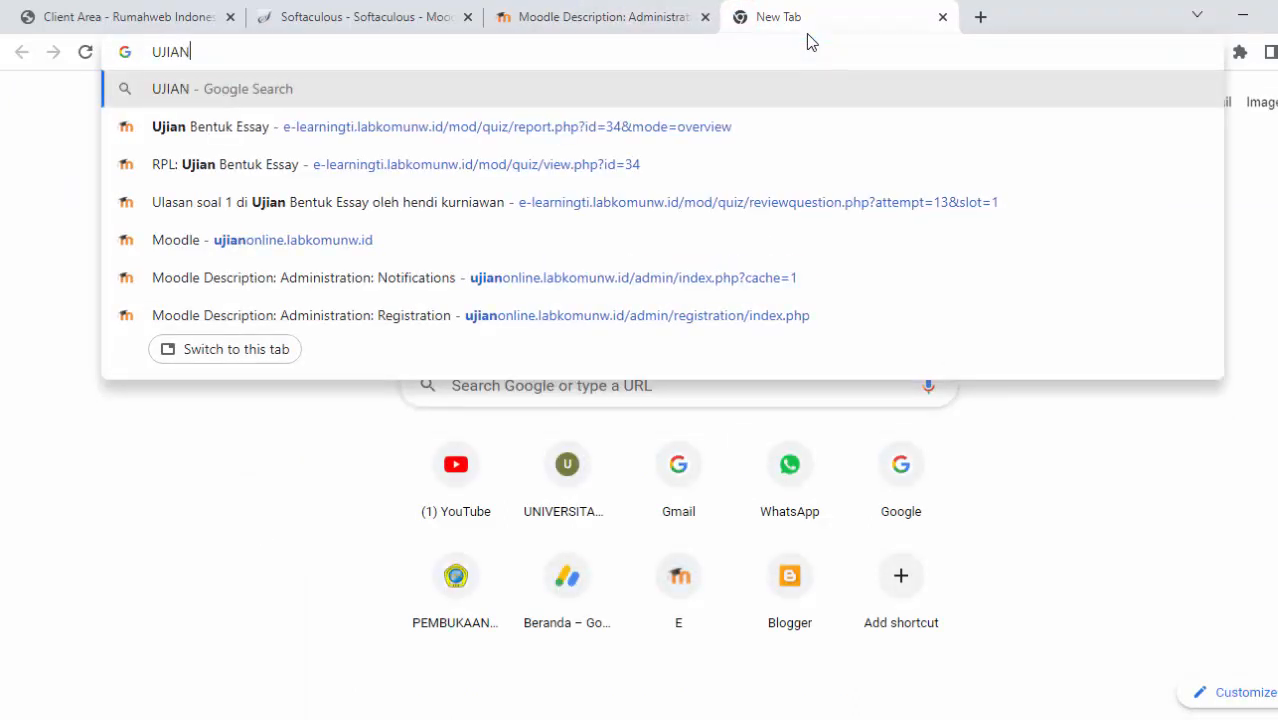
text(ONLIEN)
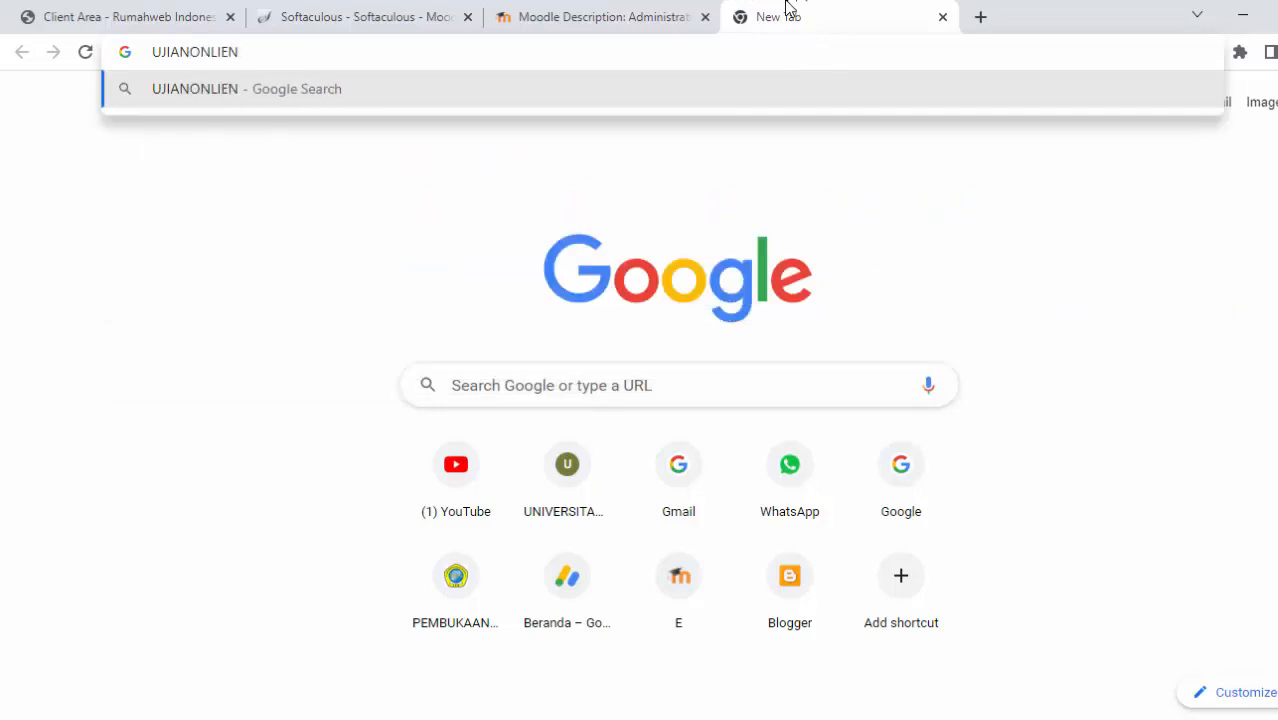
key(BackSpace)
key(BackSpace)
key(BackSpace)
key(BackSpace)
key(BackSpace)
key(BackSpace)
key(BackSpace)
key(BackSpace)
key(BackSpace)
key(BackSpace)
key(BackSpace)
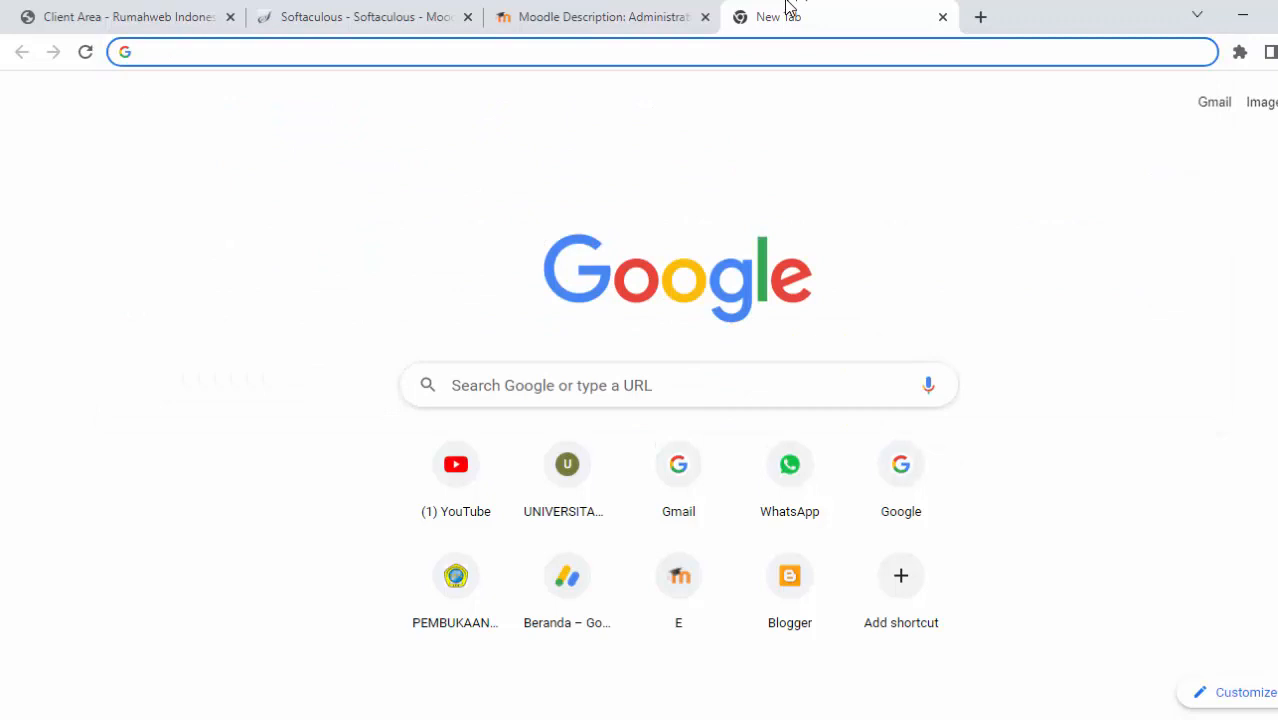
click(600, 14)
drag(297, 52, 60, 46)
key(ctrl+c)
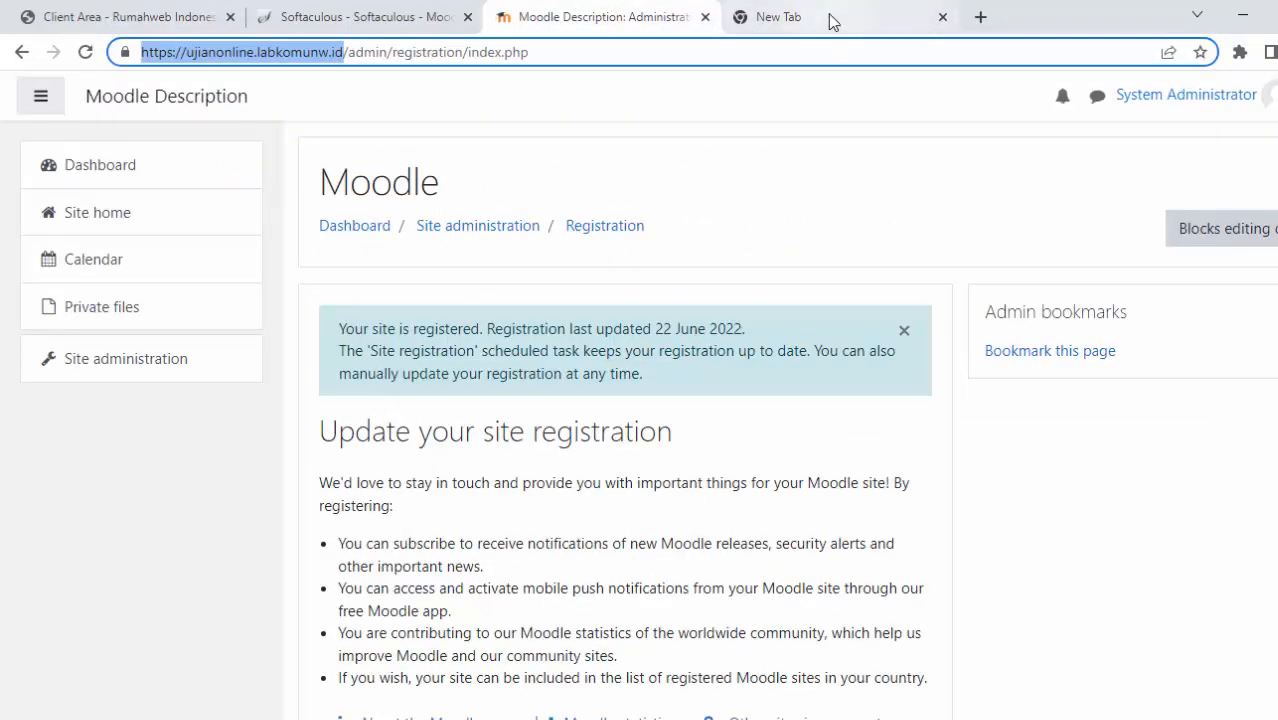
click(550, 719)
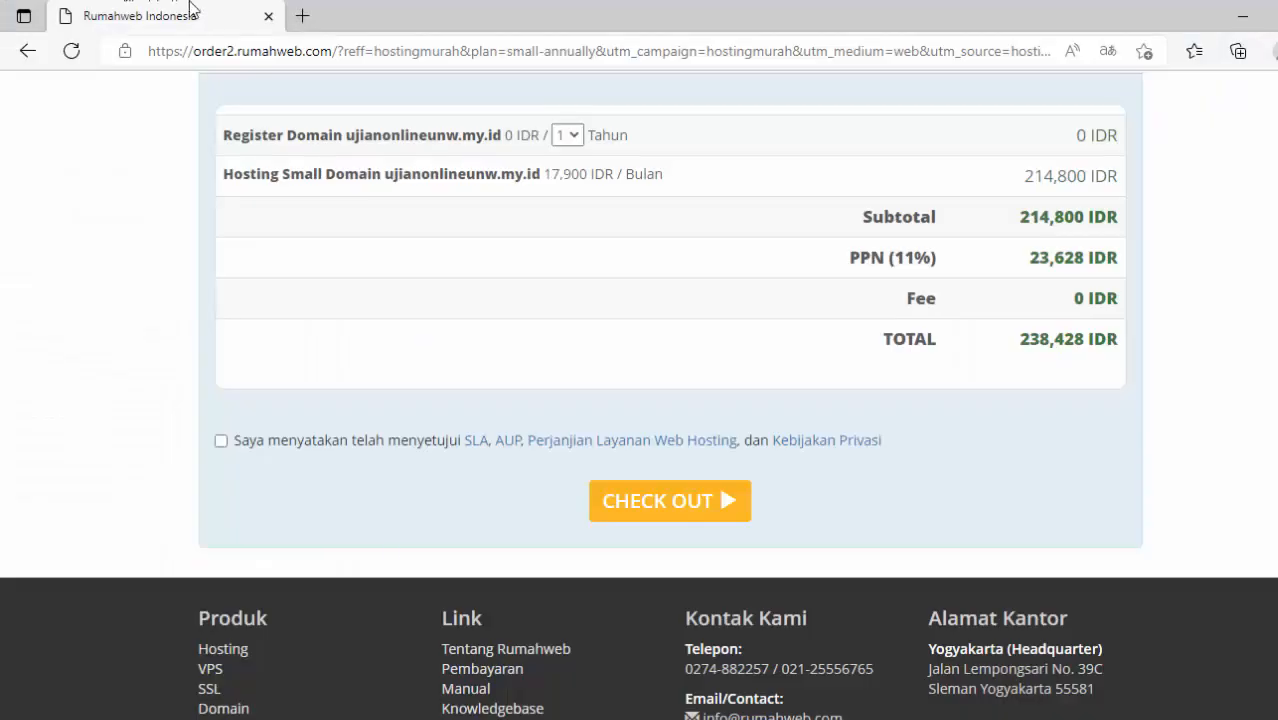
click(302, 16)
click(268, 17)
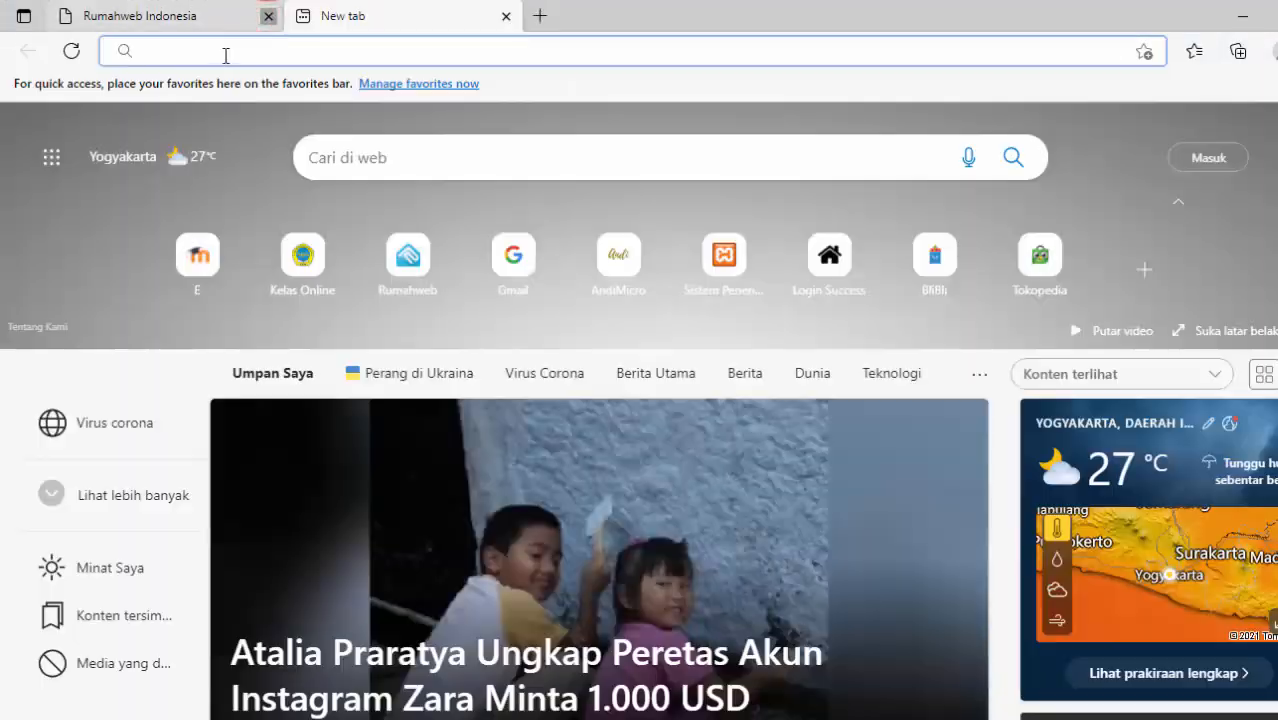
key(ctrl+v)
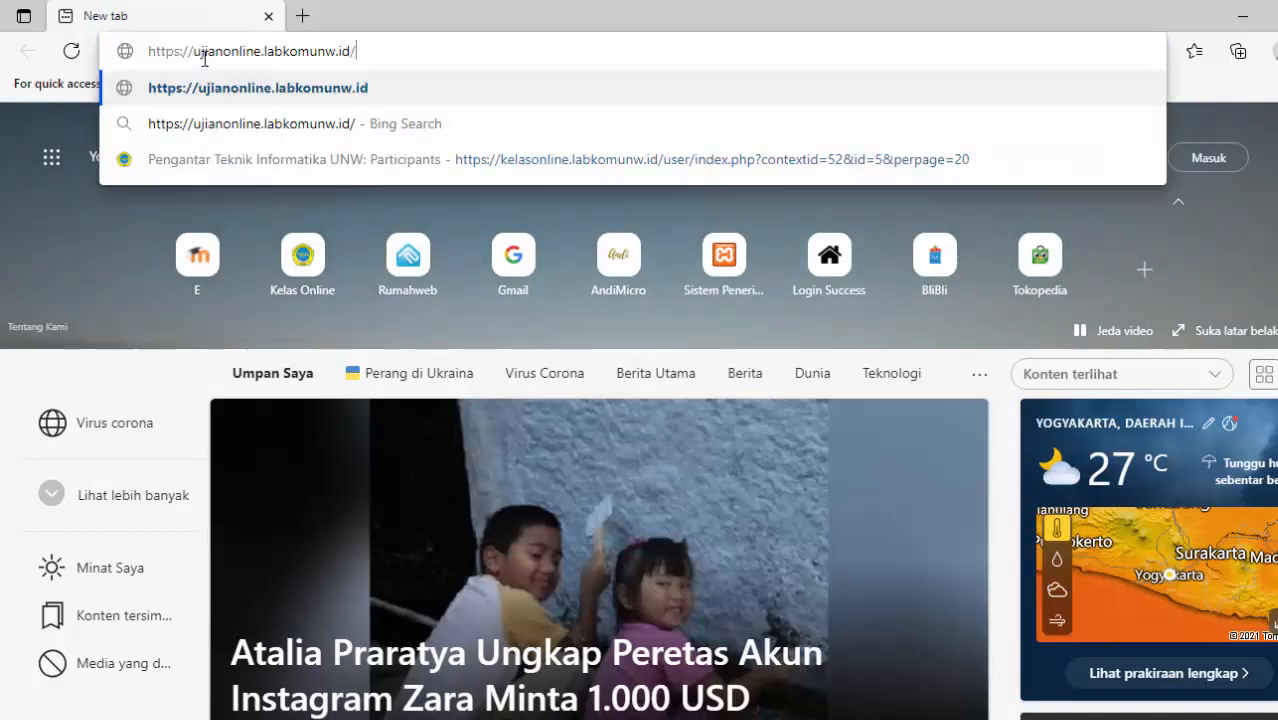
key(Return)
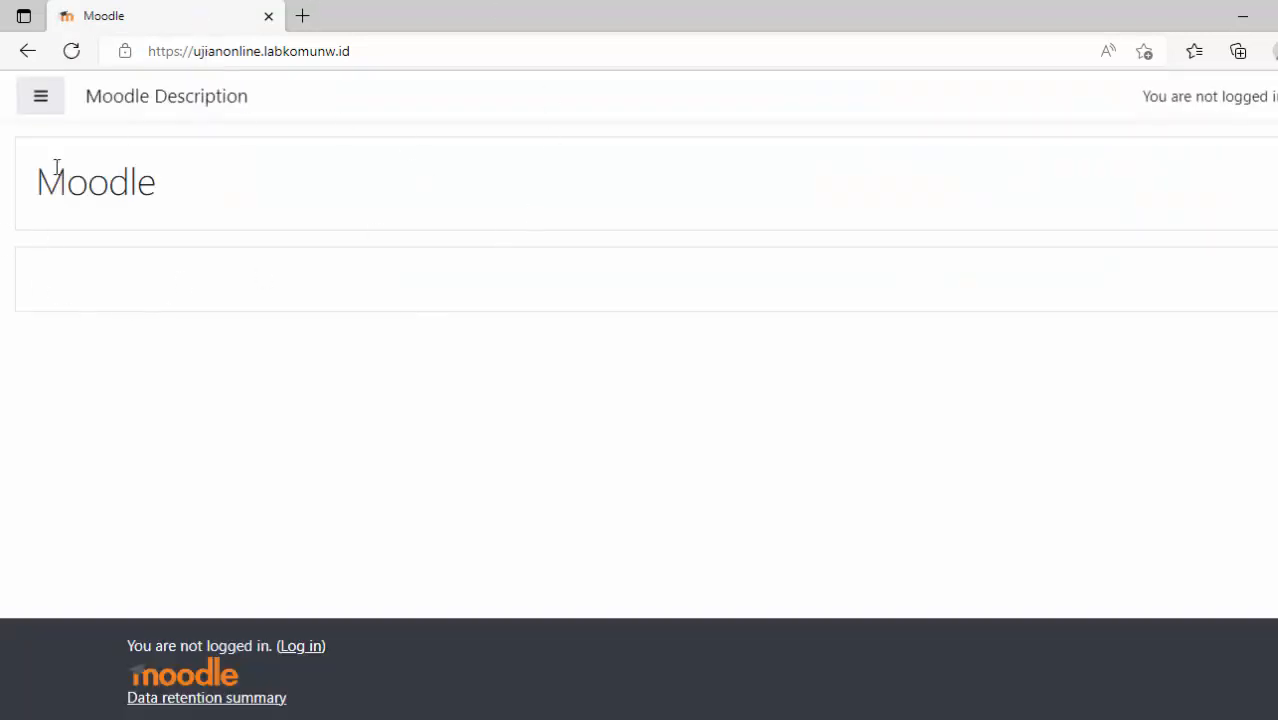
Return to Chrome and open Moodle's Site home page as administrator.
click(1243, 15)
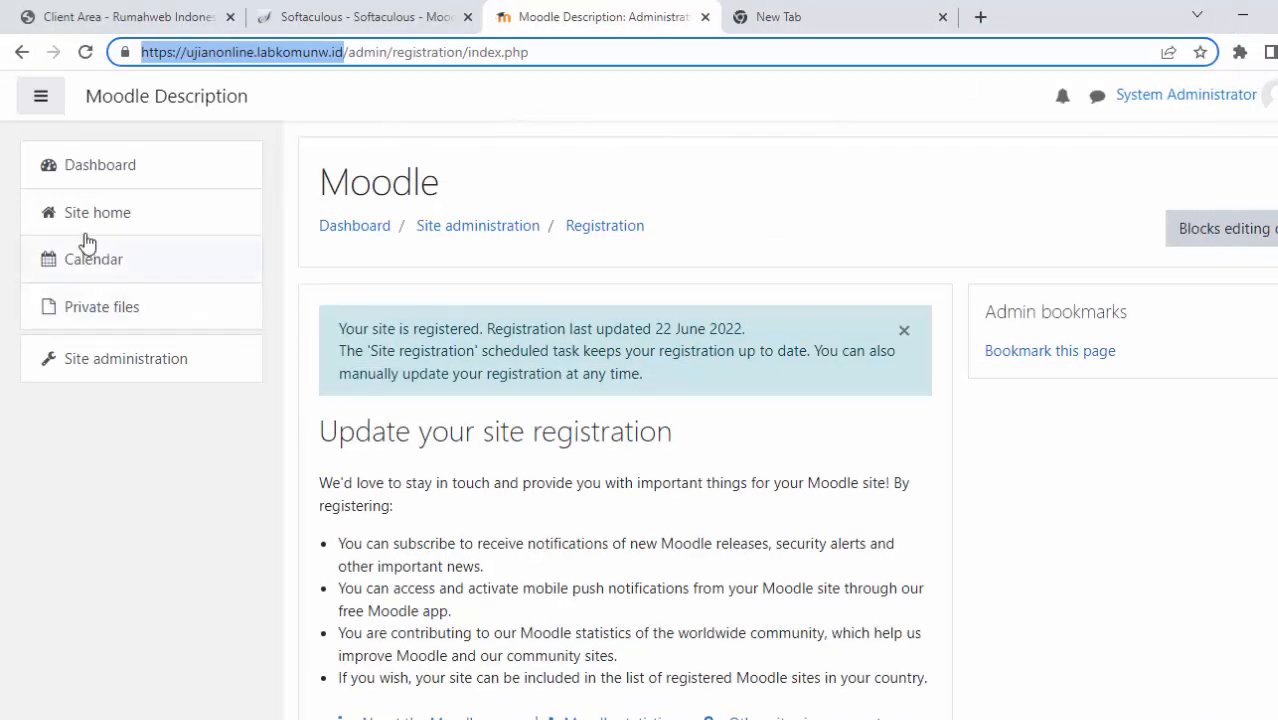
click(108, 212)
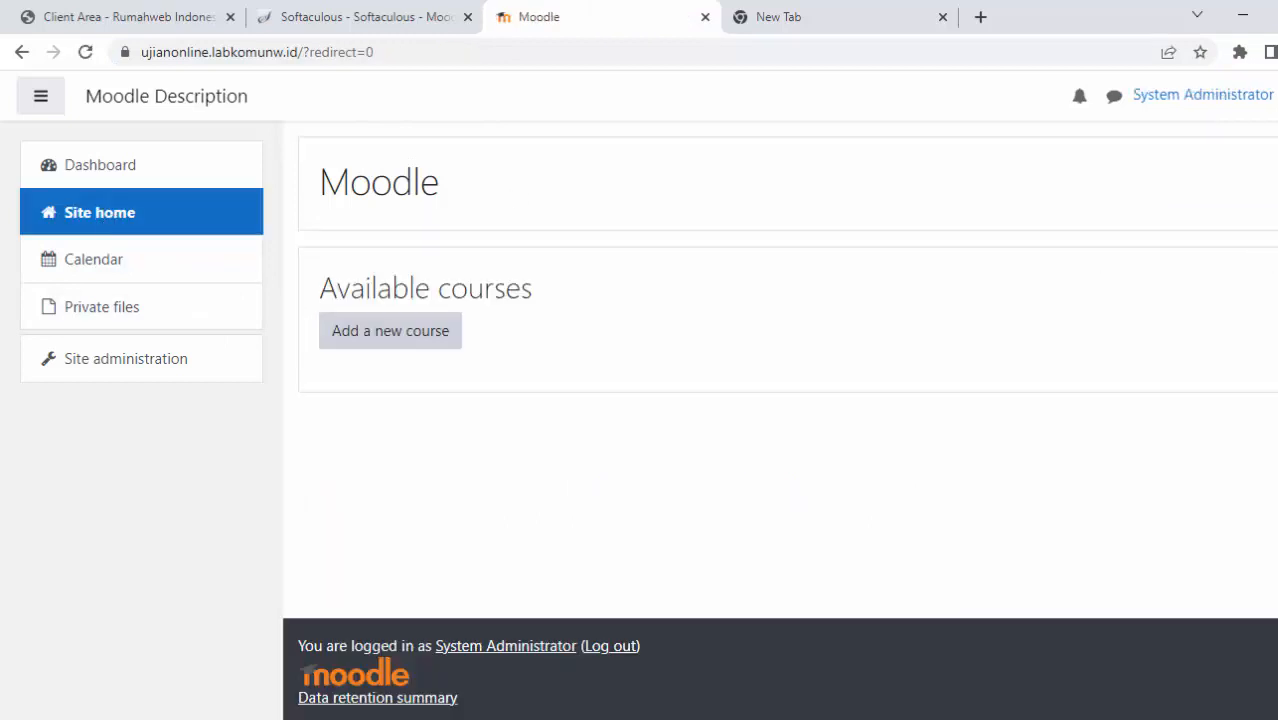
click(1275, 182)
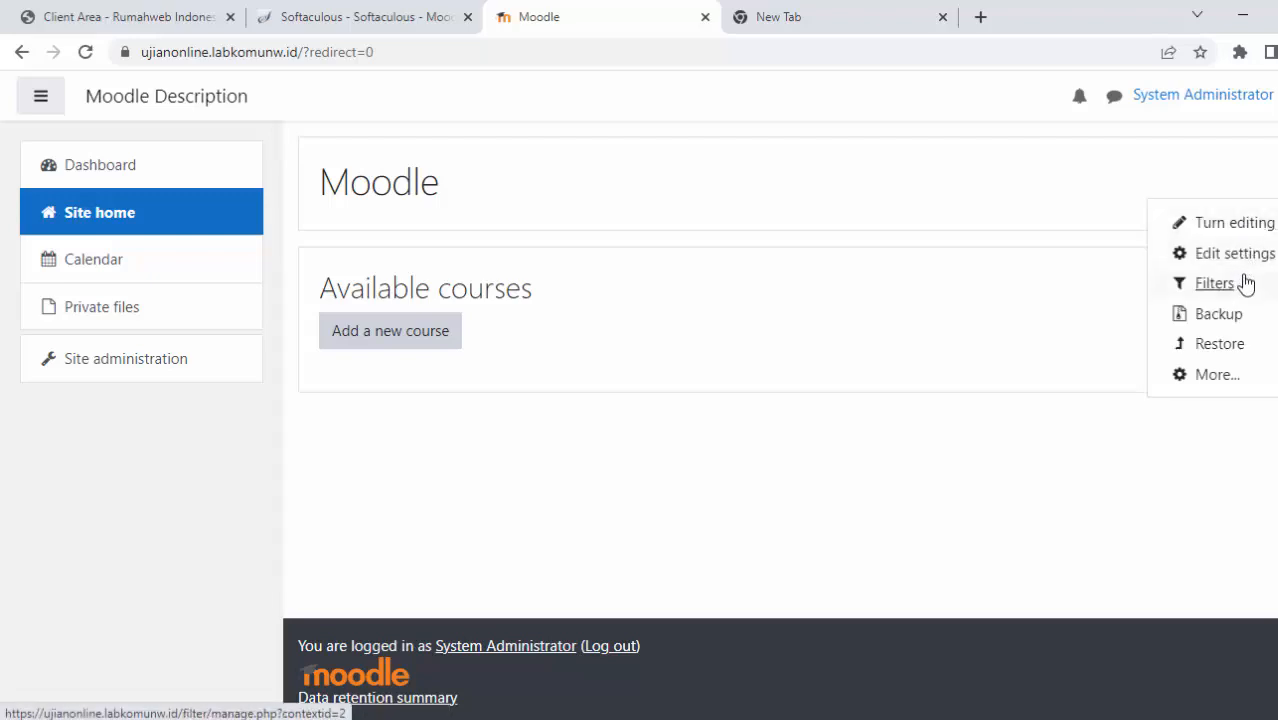
click(1250, 228)
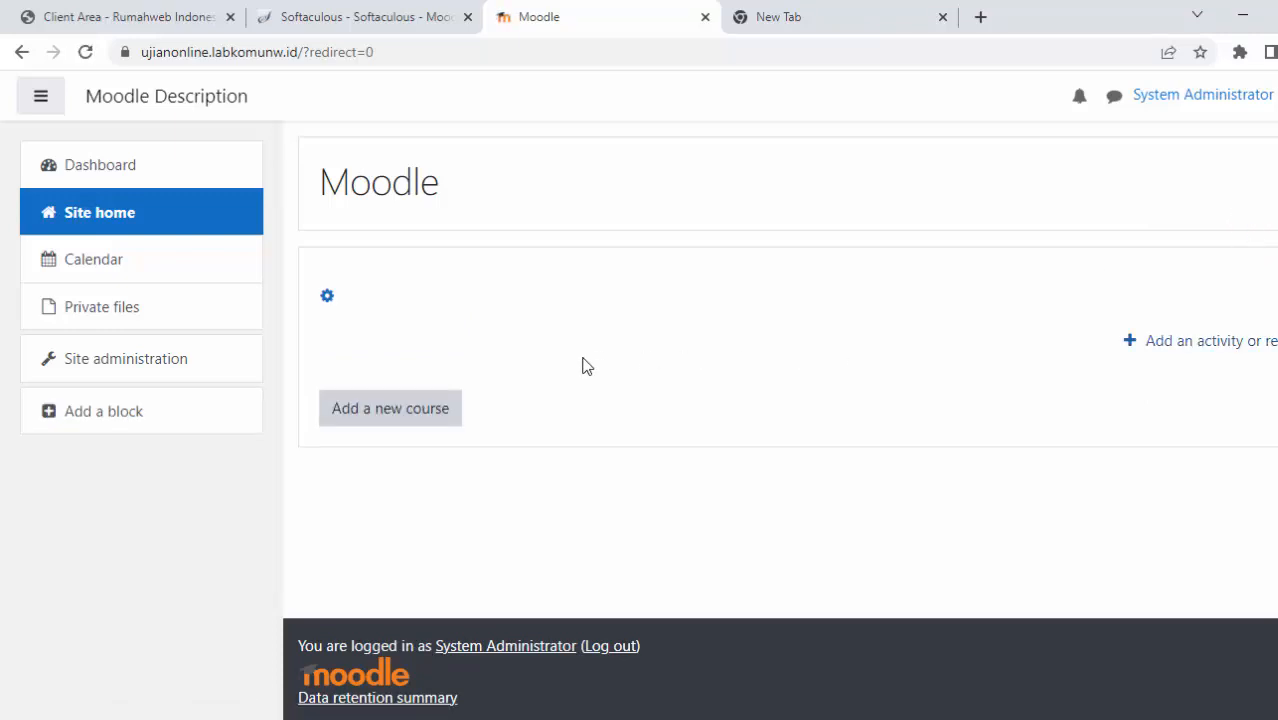
click(412, 181)
click(445, 187)
click(1277, 180)
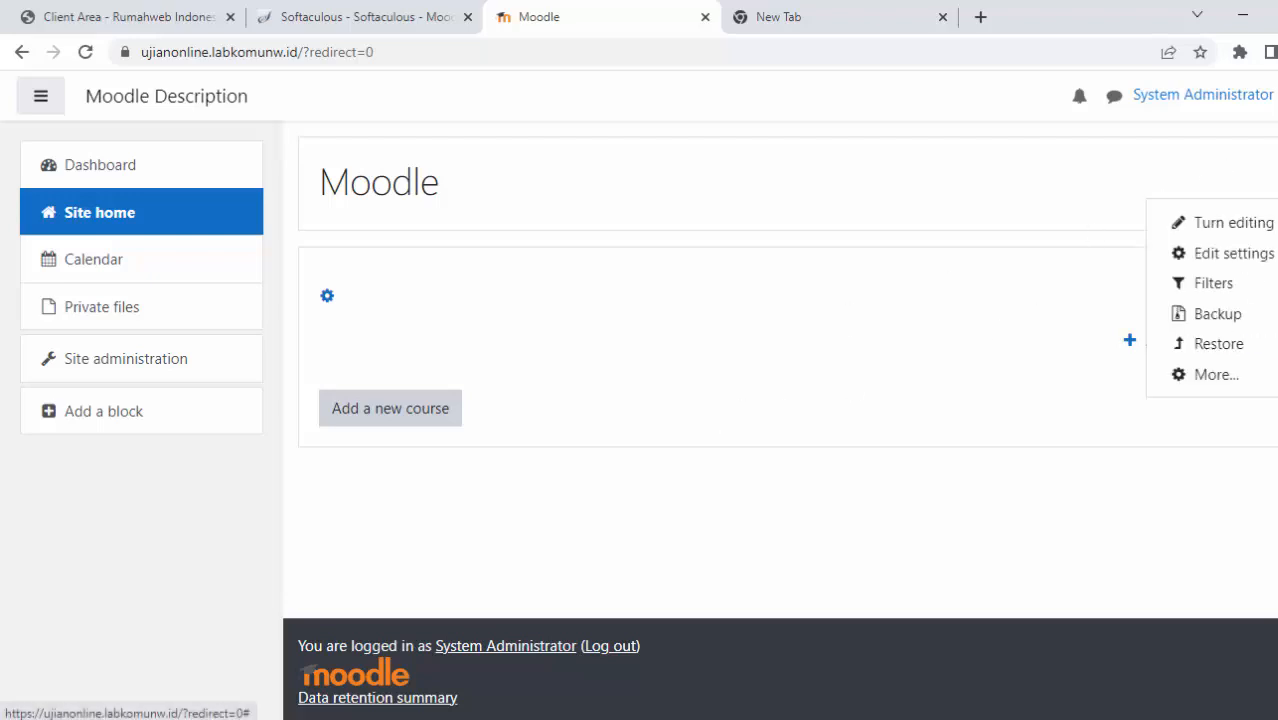
click(1240, 225)
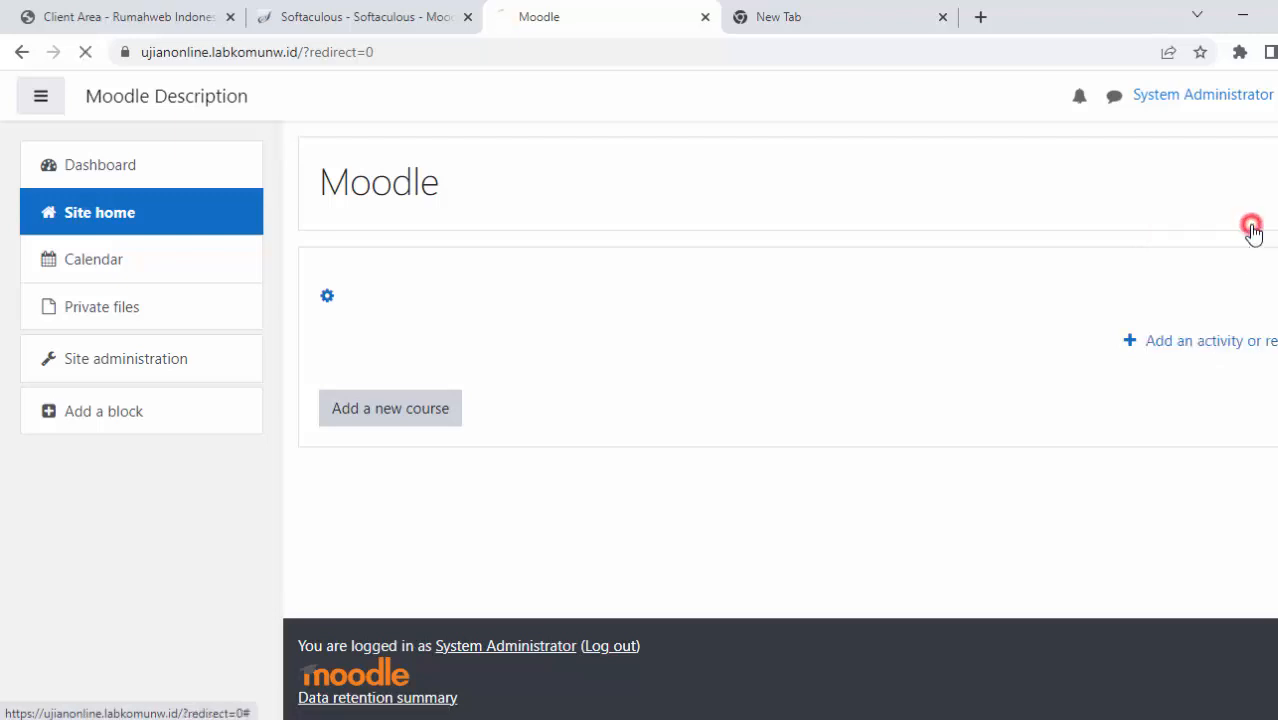
Open the front page settings and set the full site name to UJIAN ONLINE.
click(1277, 180)
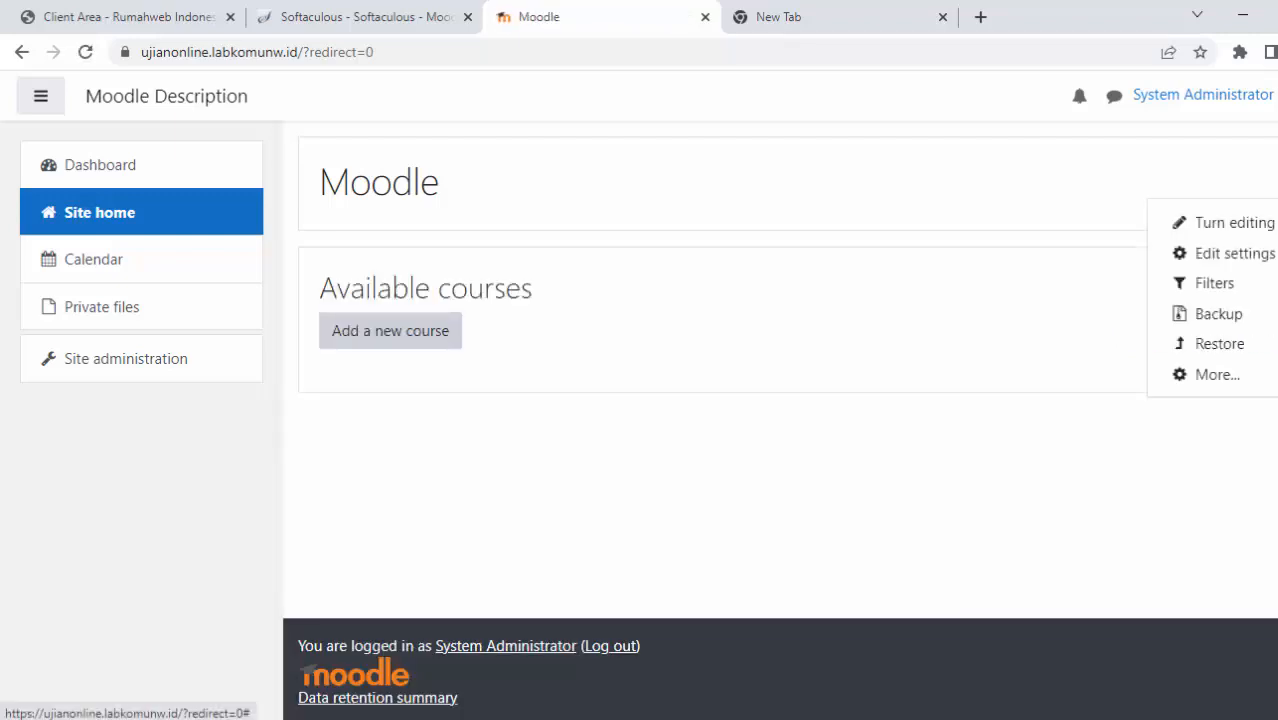
click(1249, 257)
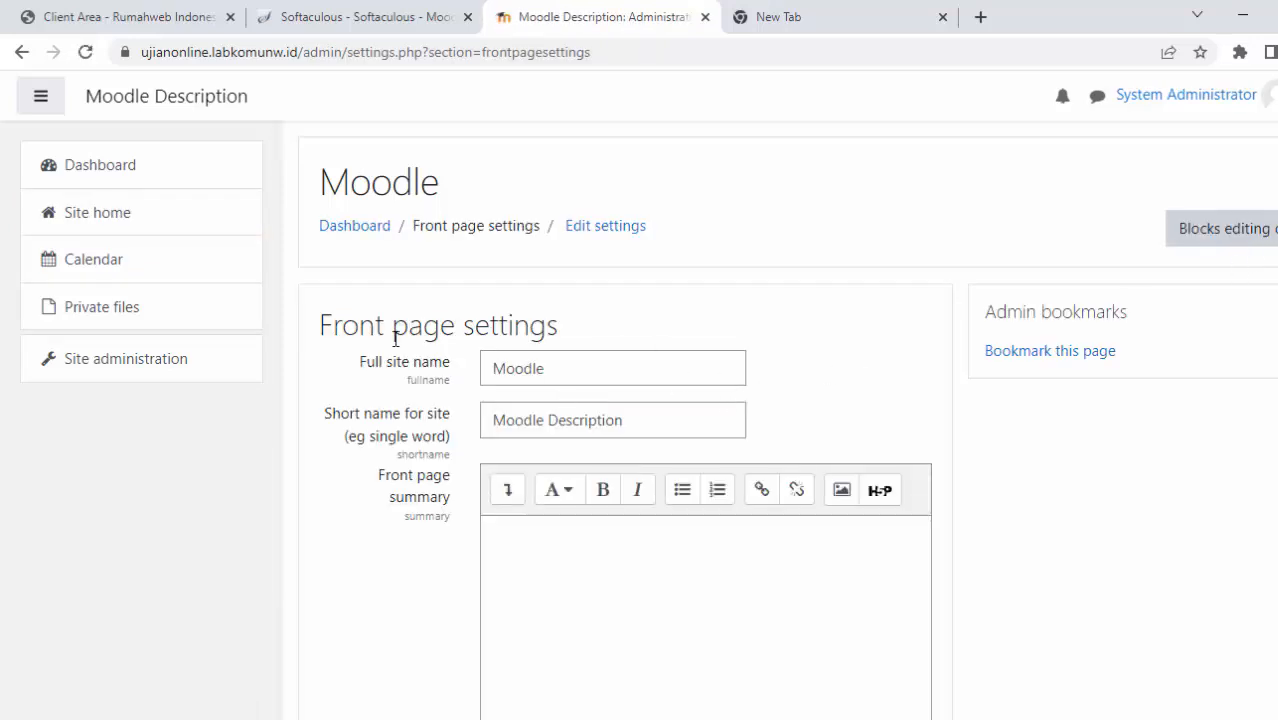
double_click(559, 366)
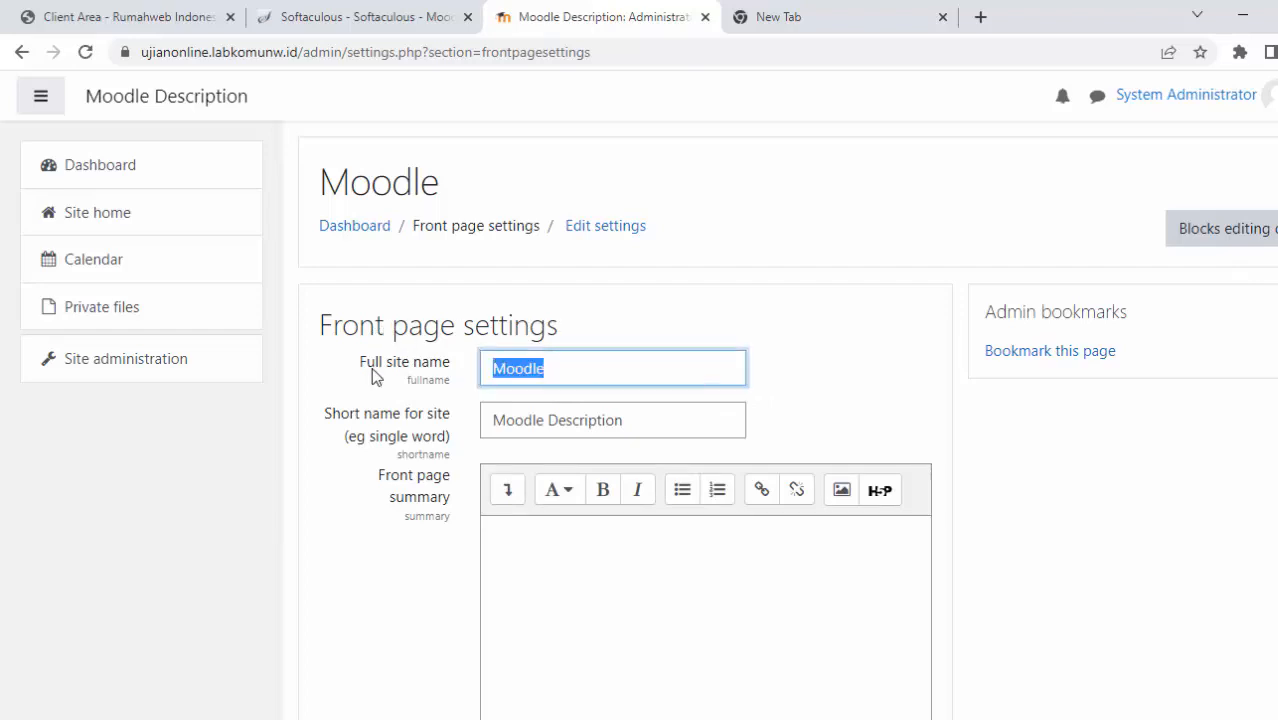
text(UJIA)
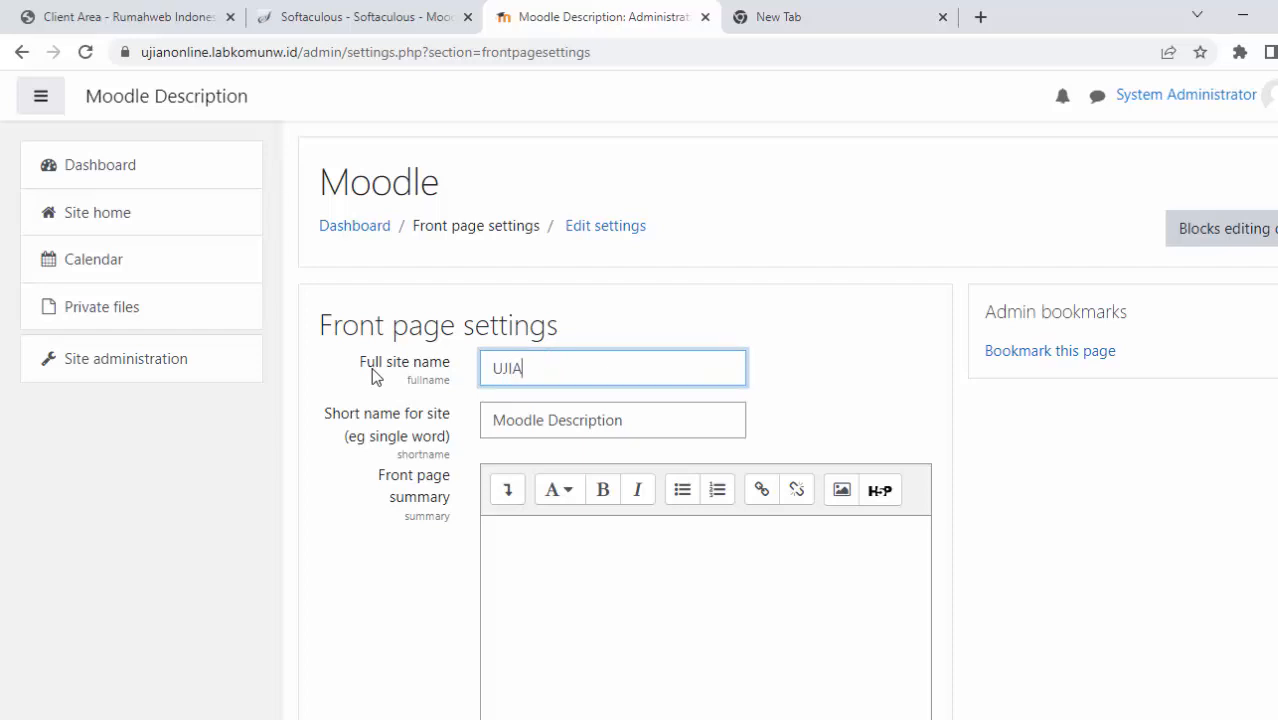
text(N ONLINE)
Set the short name for the site to UJIAN ONLINE.
drag(653, 428, 308, 399)
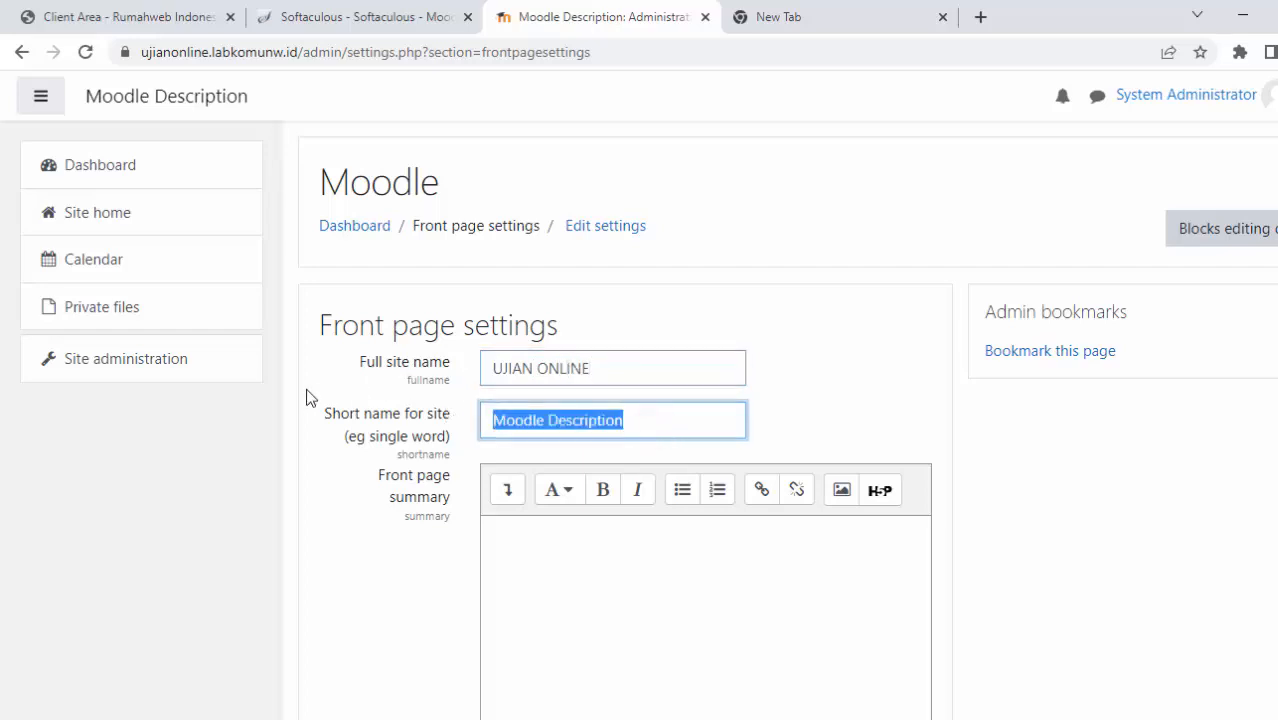
text(UJIAN)
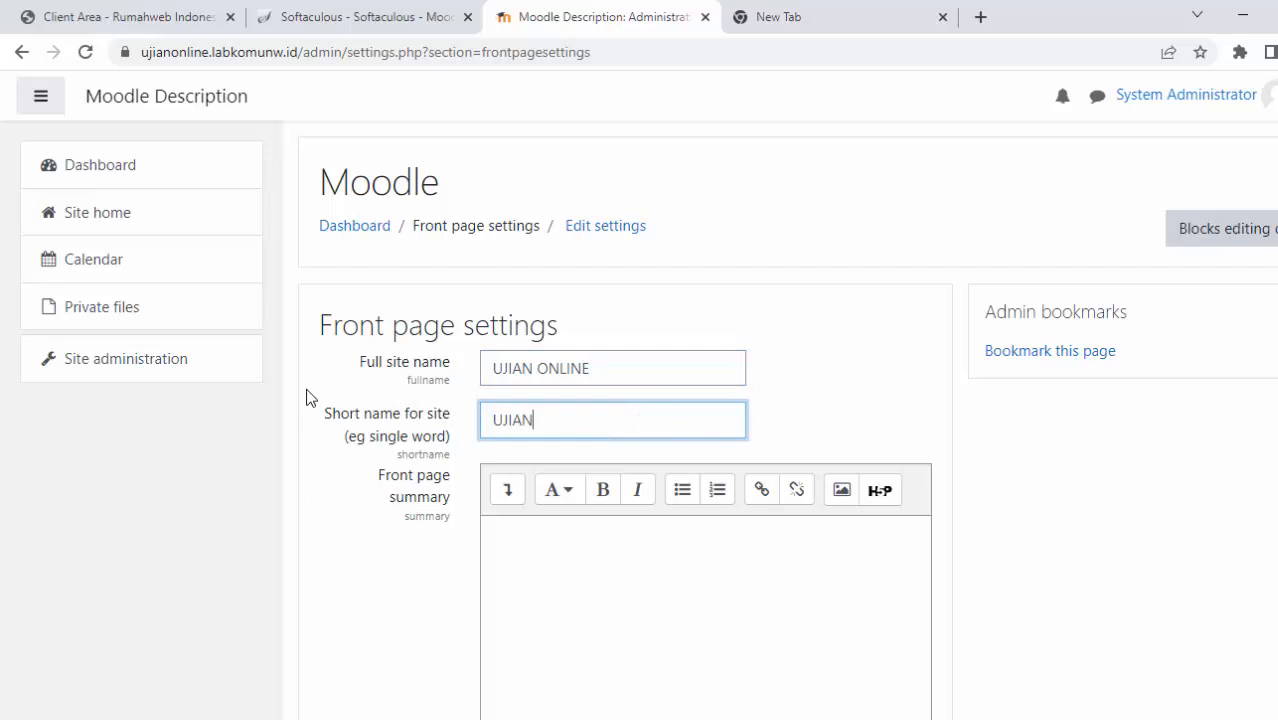
text( ONLINE)
Review the remaining front page settings, including the displayed items, maximum category depth, number of courses and default frontpage role.
scroll(840, 395, down, 5)
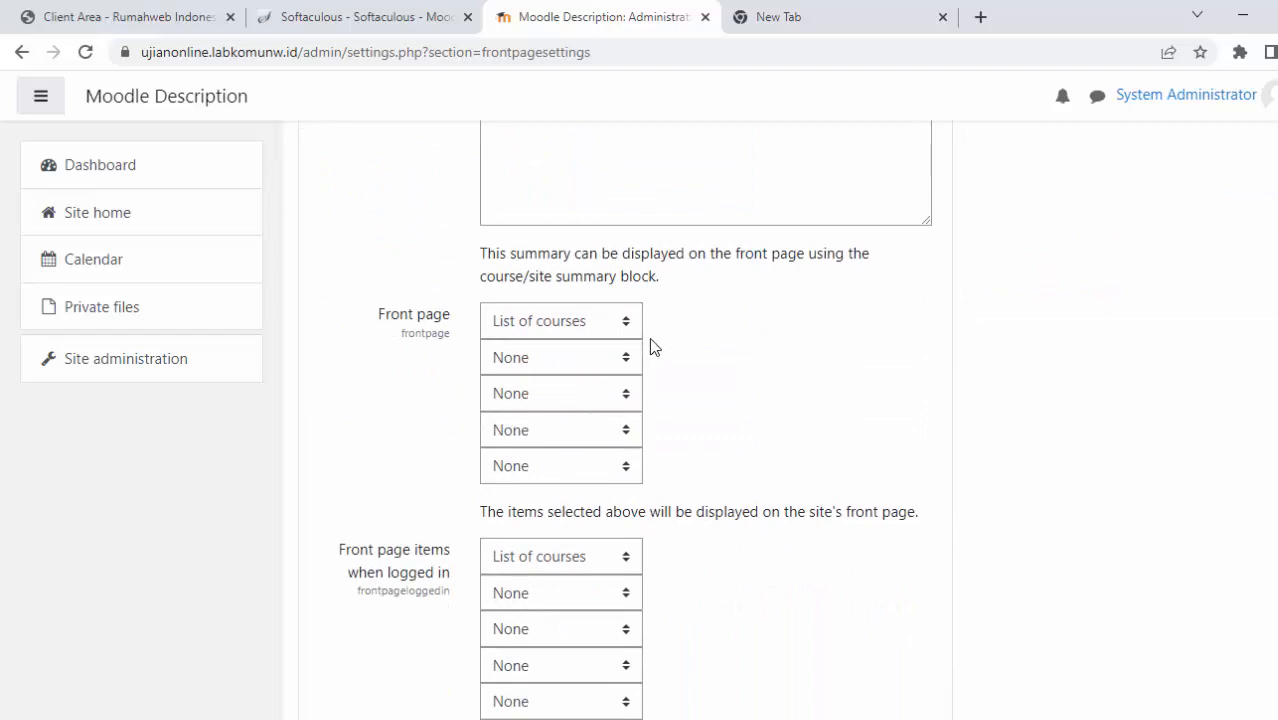
scroll(670, 370, down, 3)
scroll(687, 392, down, 3)
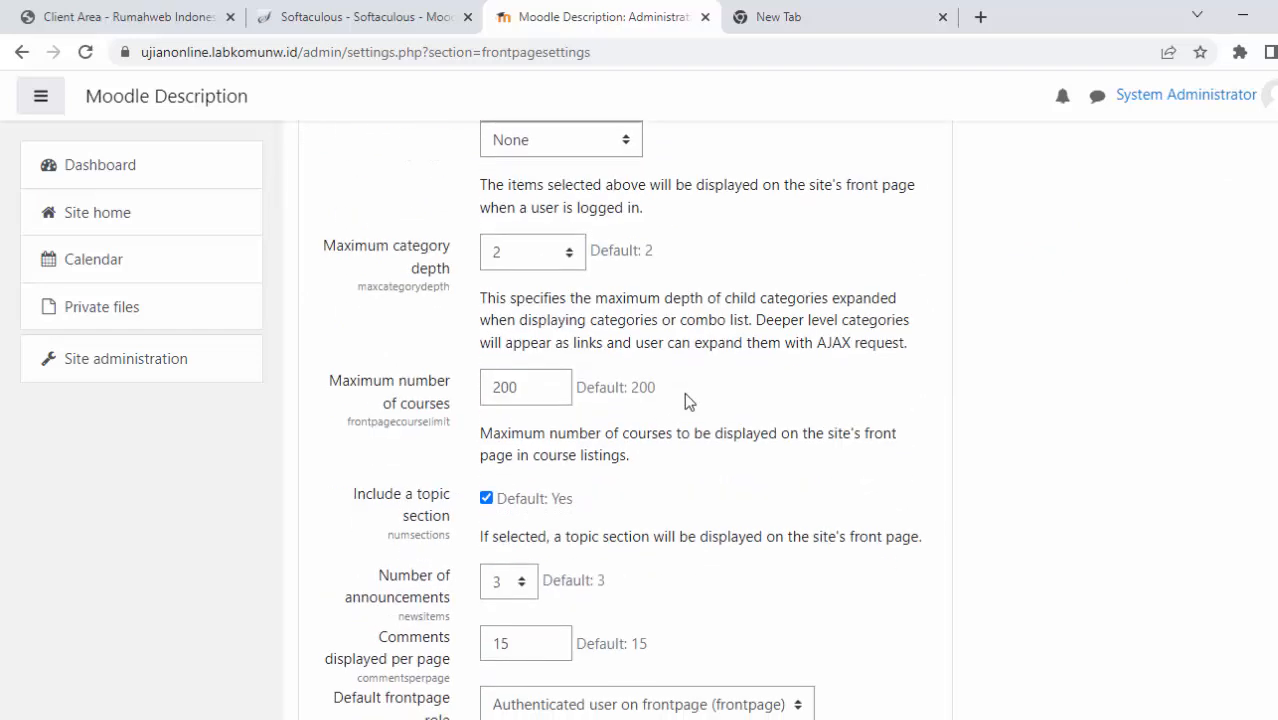
scroll(688, 400, down, 3)
scroll(686, 398, up, 10)
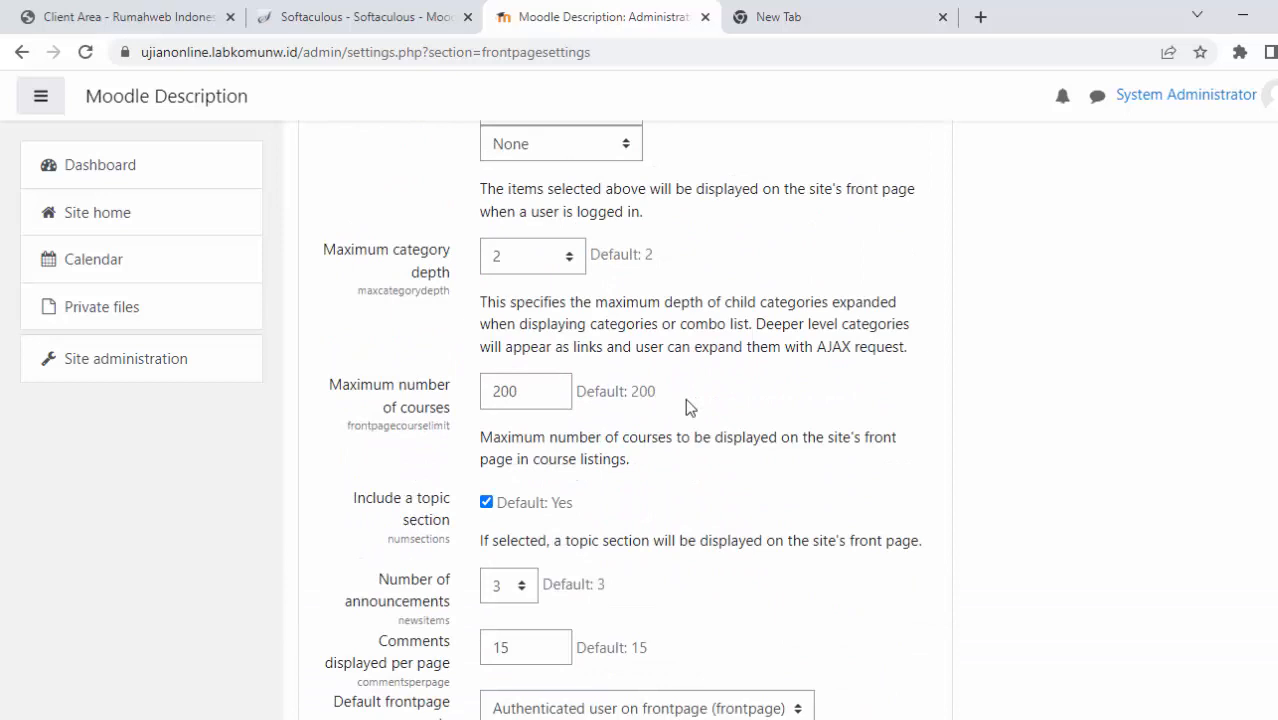
scroll(687, 400, down, 10)
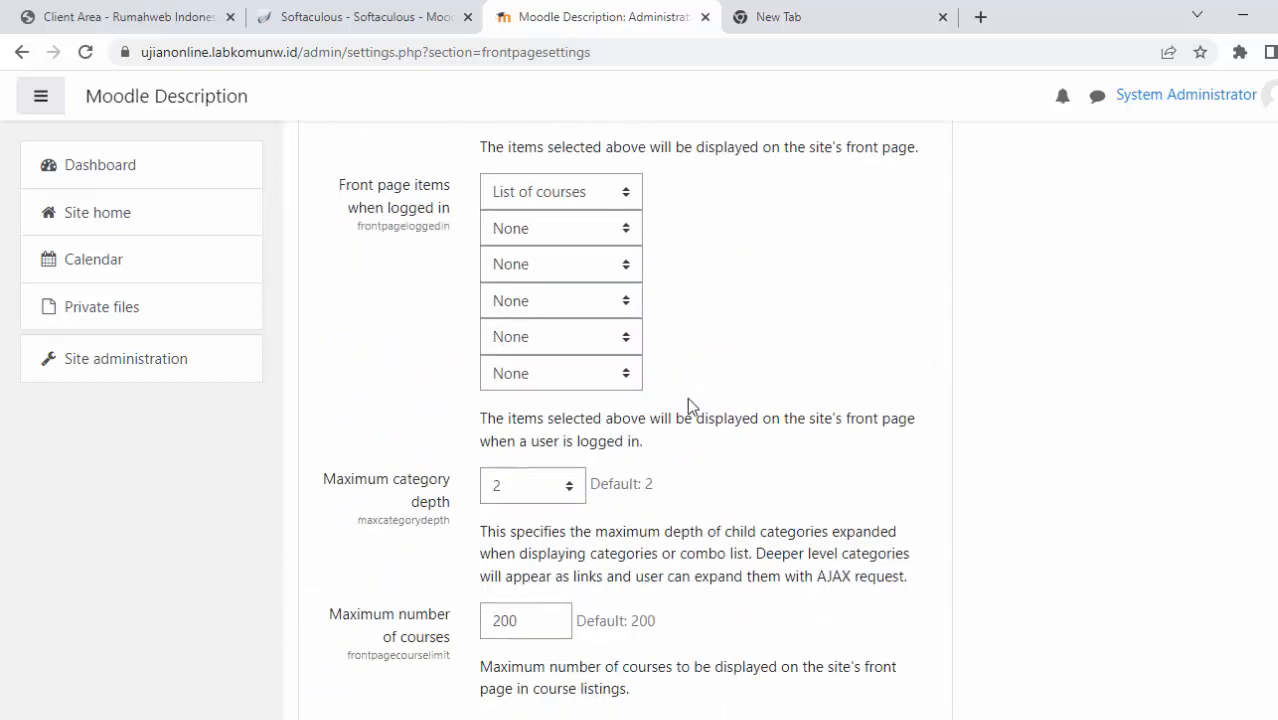
scroll(740, 430, up, 10)
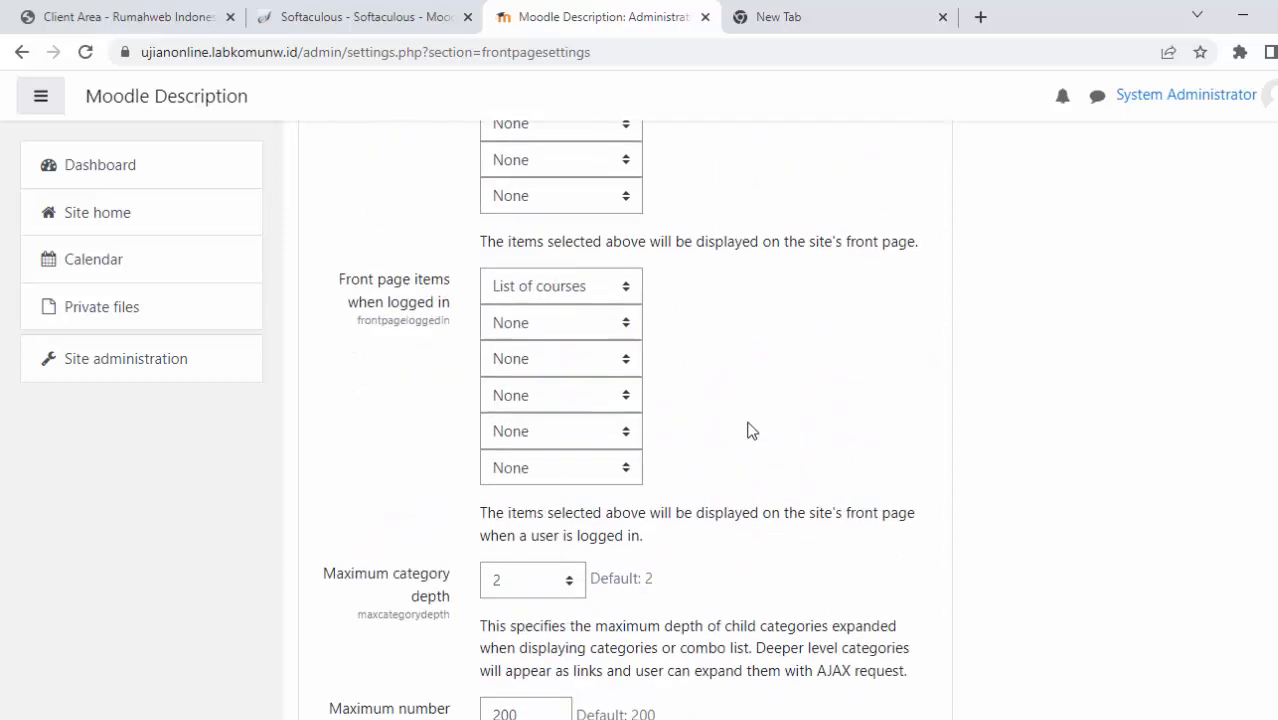
scroll(750, 430, down, 5)
scroll(745, 436, up, 3)
scroll(746, 436, up, 5)
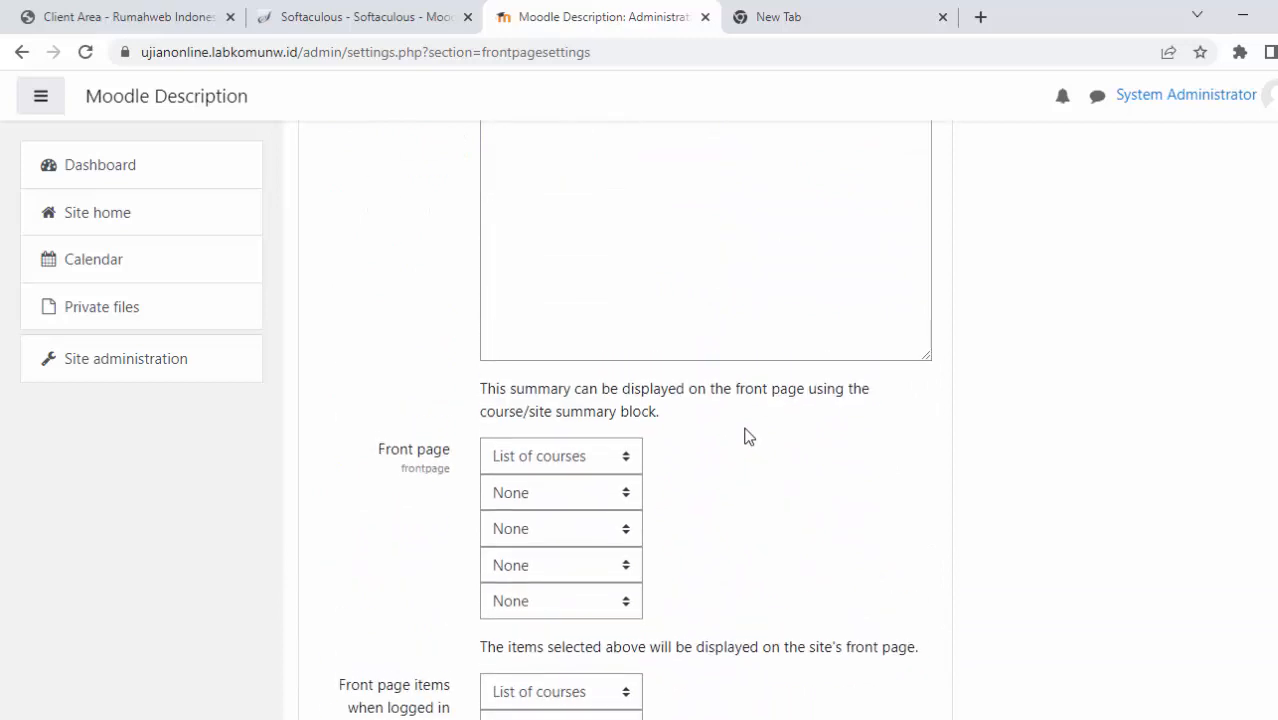
Save the front page settings and reload the public site in Microsoft Edge to check its name.
scroll(740, 445, down, 12)
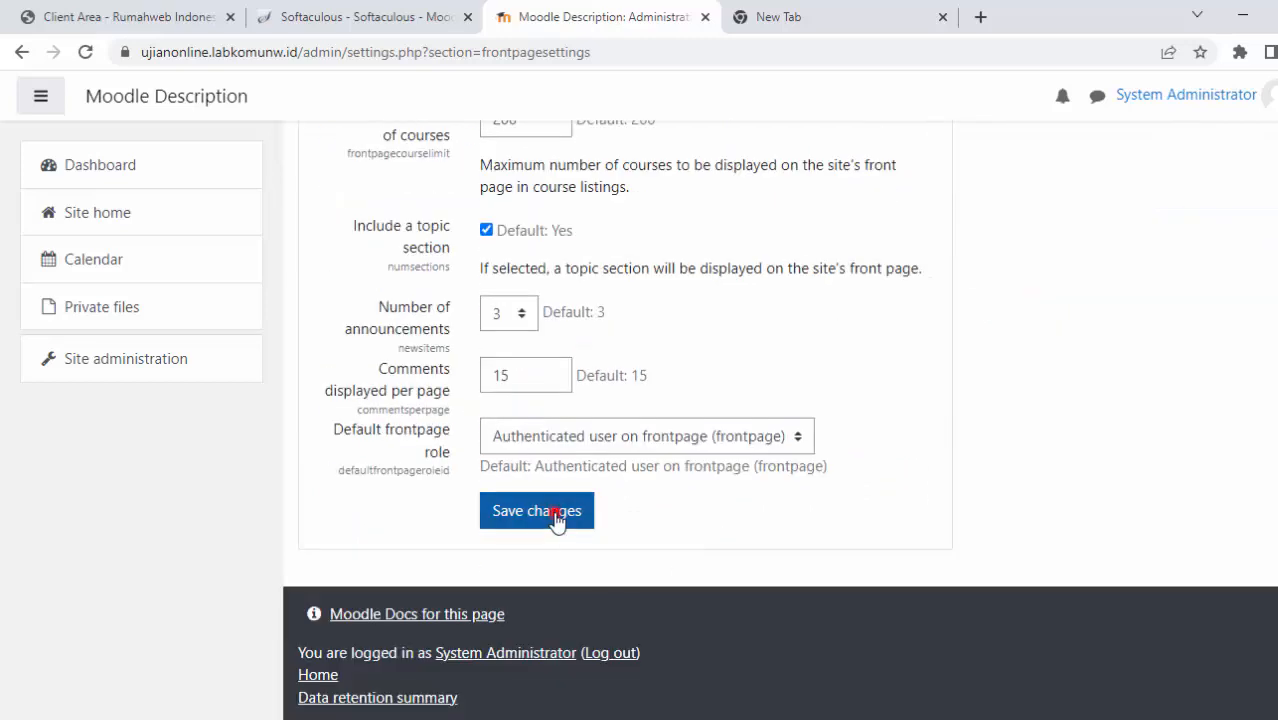
click(556, 514)
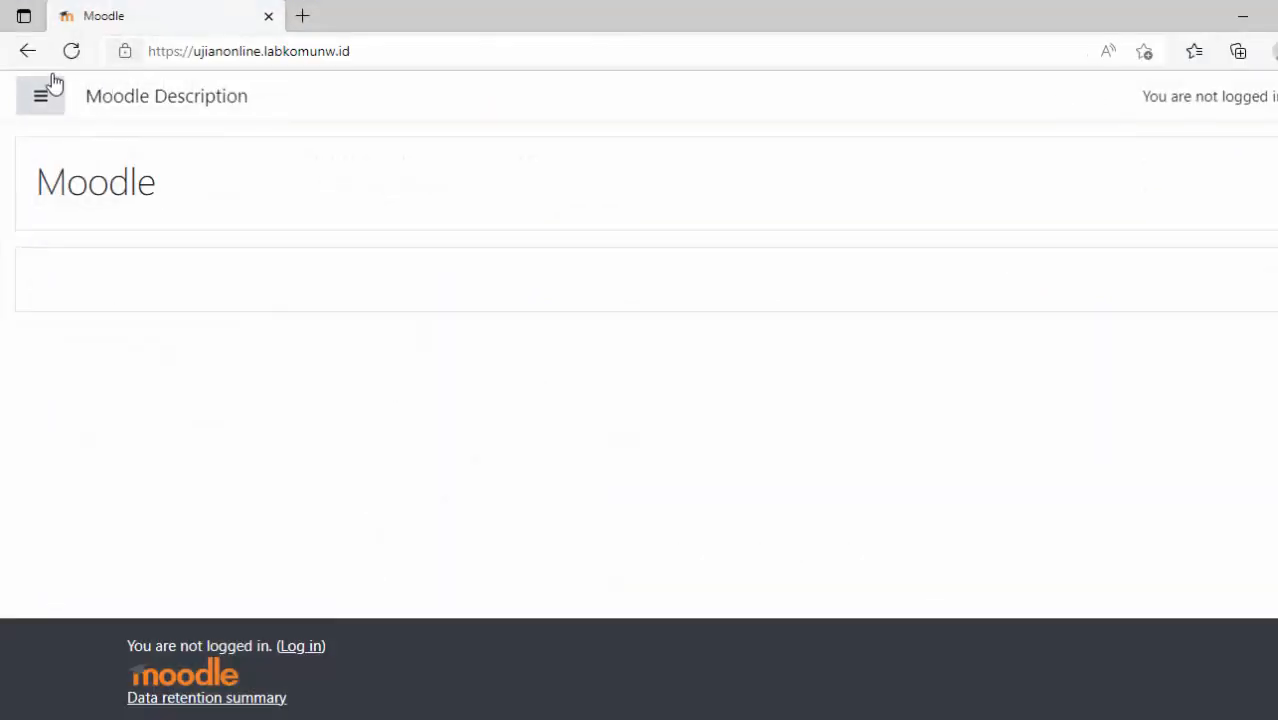
click(73, 51)
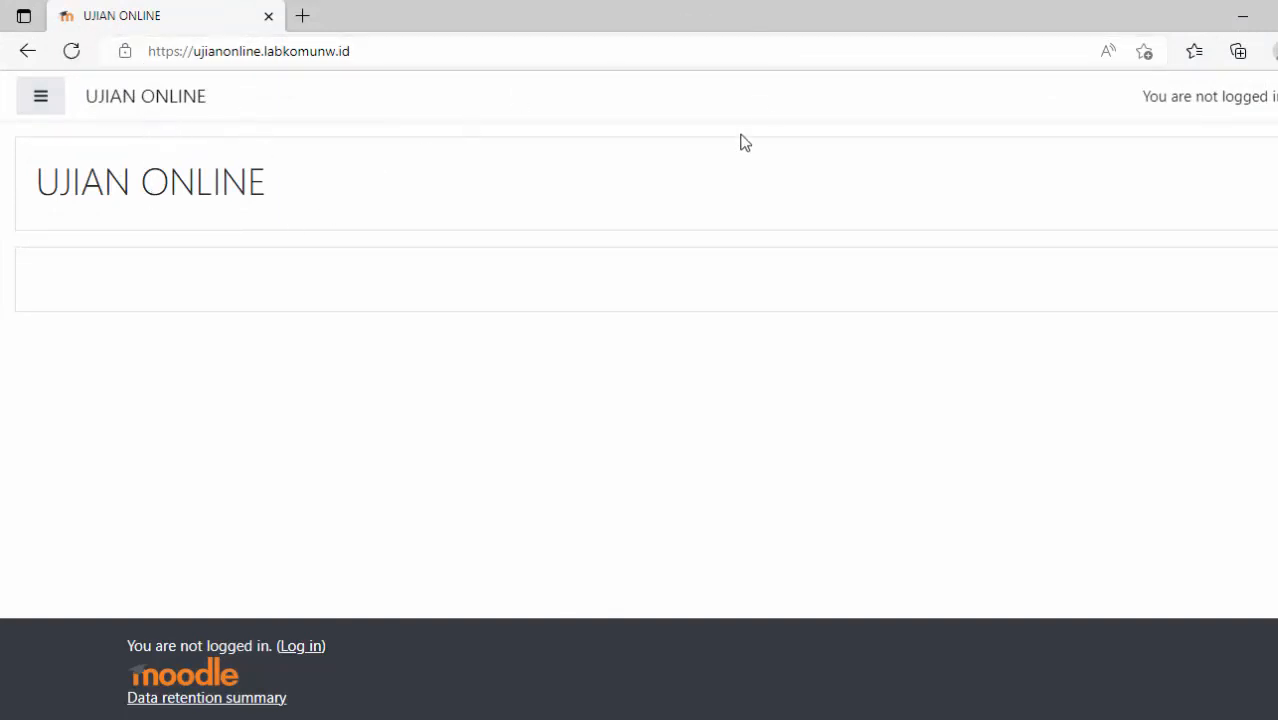
Return to the administrator session in Chrome, end the Dashboard tour and open Site administration.
click(1241, 22)
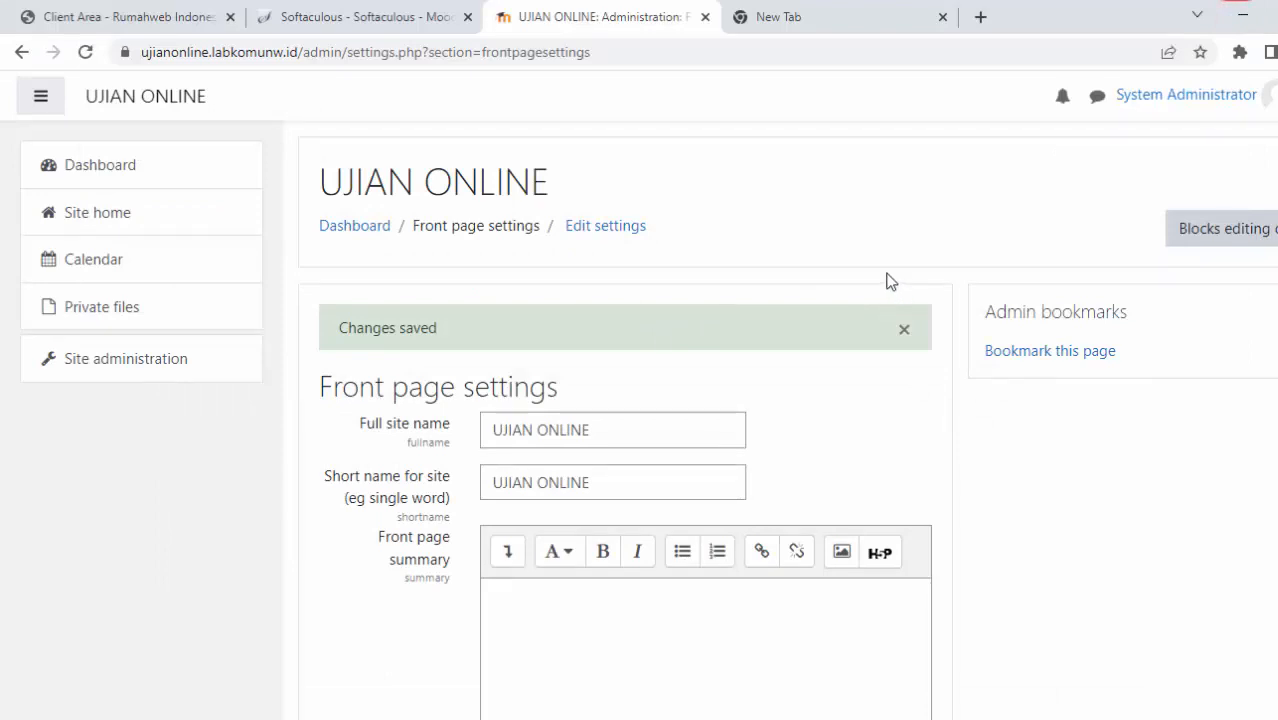
click(100, 166)
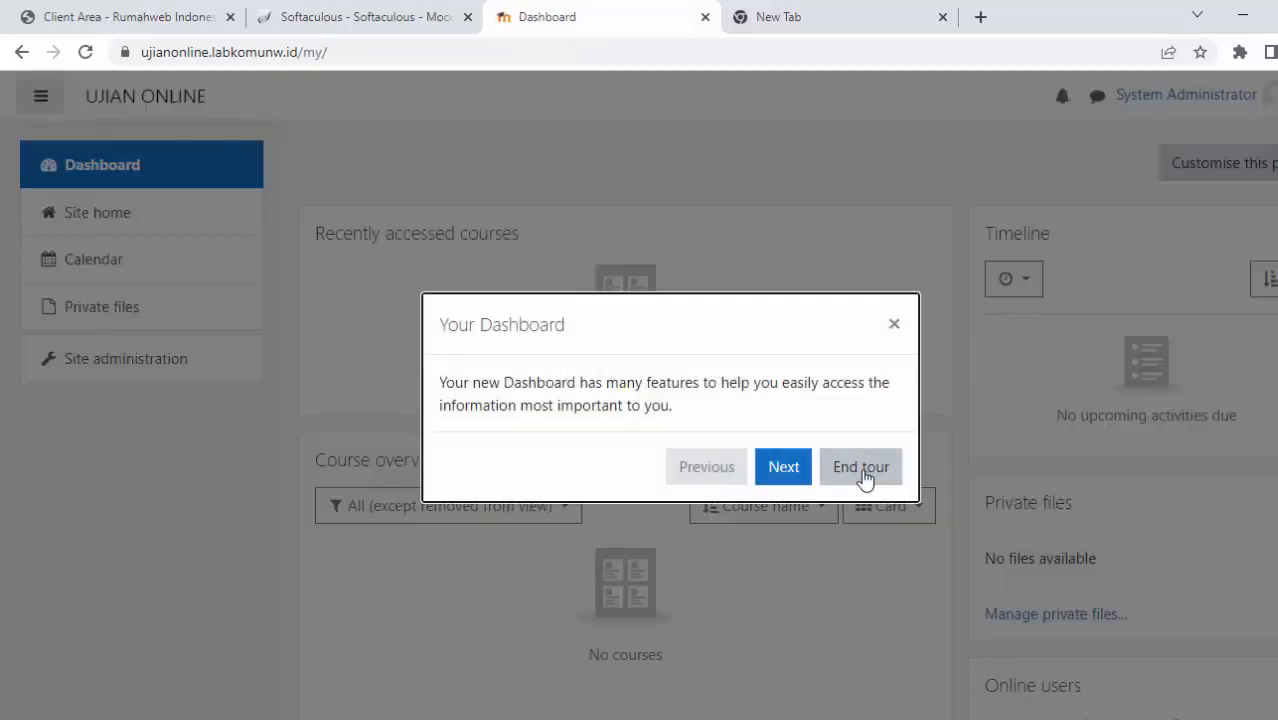
click(862, 467)
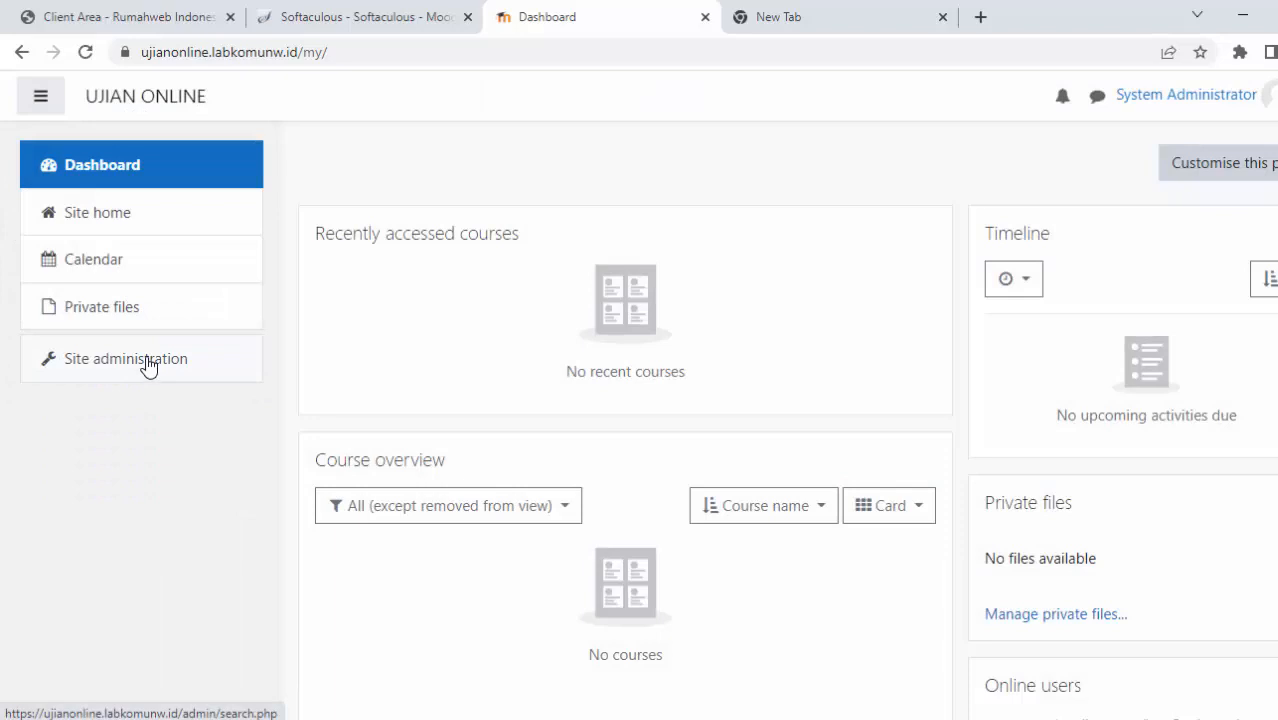
click(147, 366)
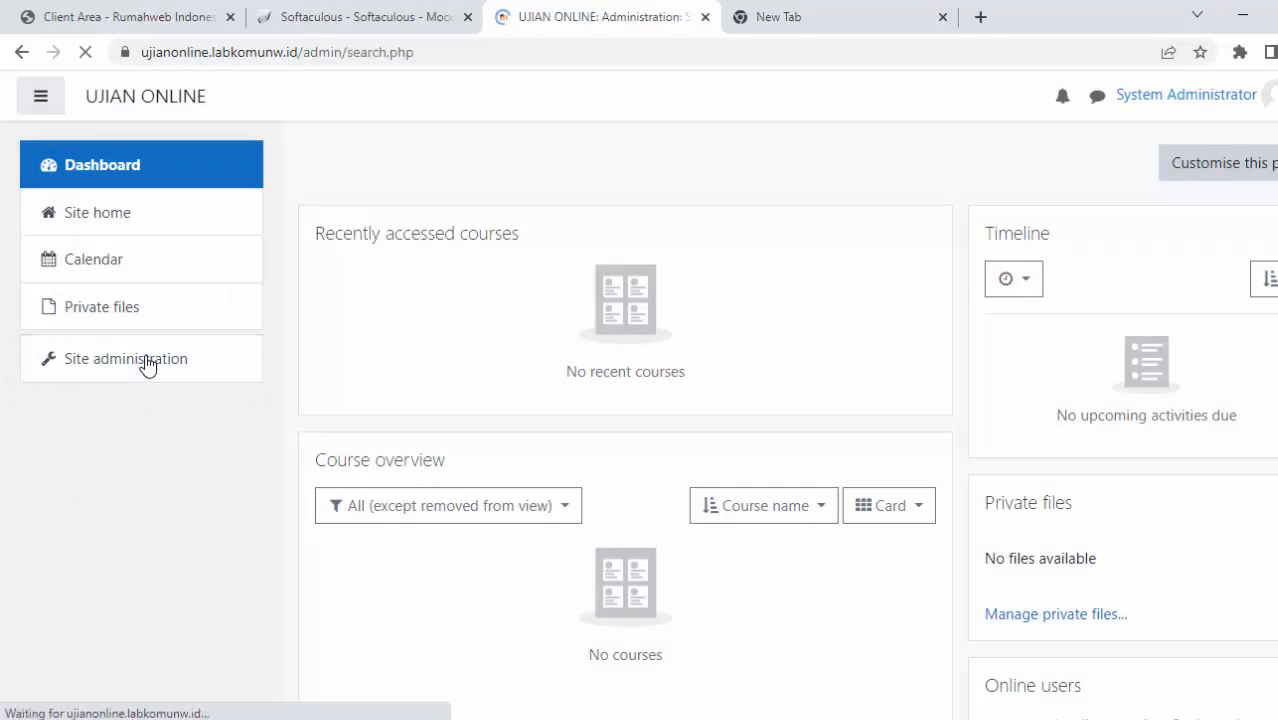
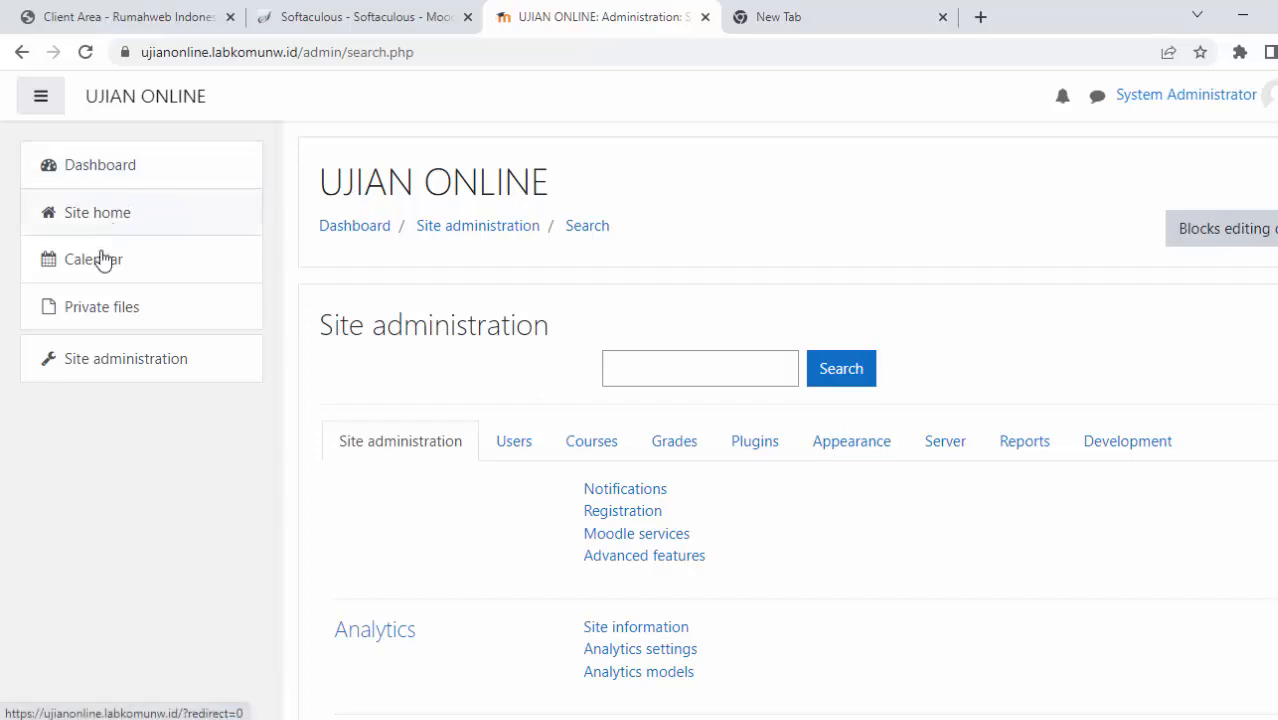
Start a new course from Site home with the full name UJIAN AKHIR SEMESTER PENGANTAR KOMPUTER.
click(117, 216)
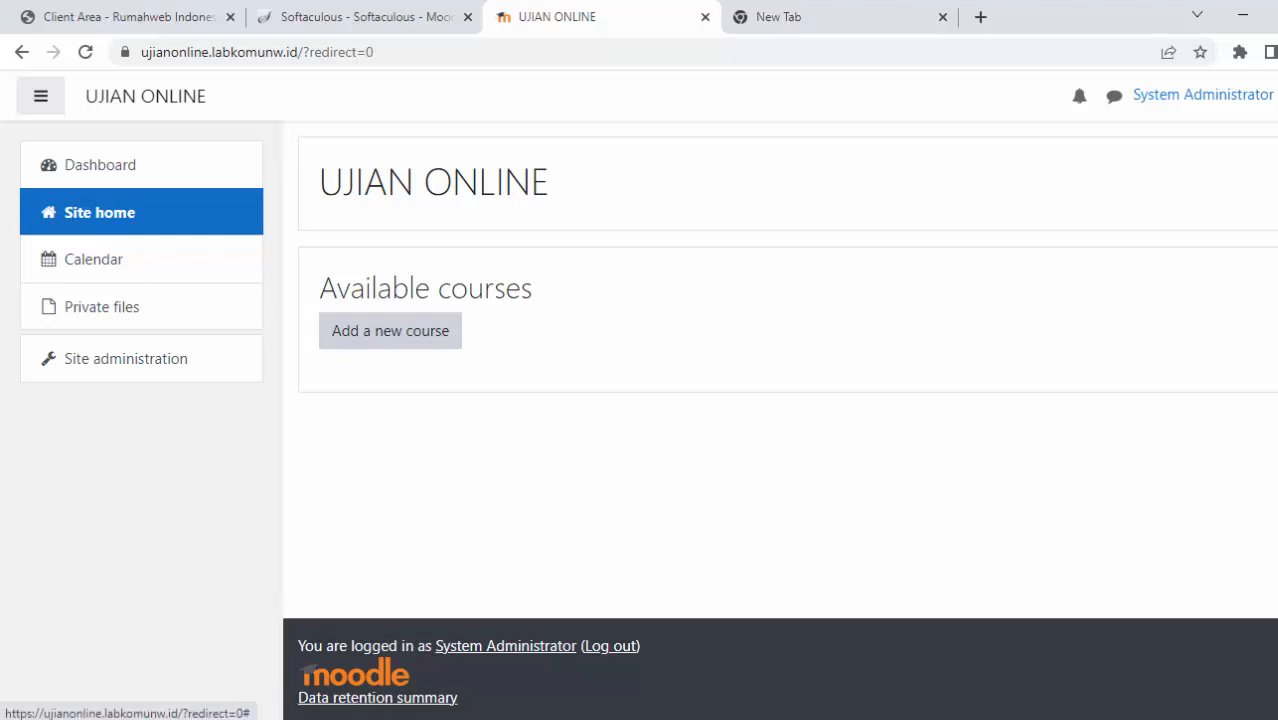
click(399, 331)
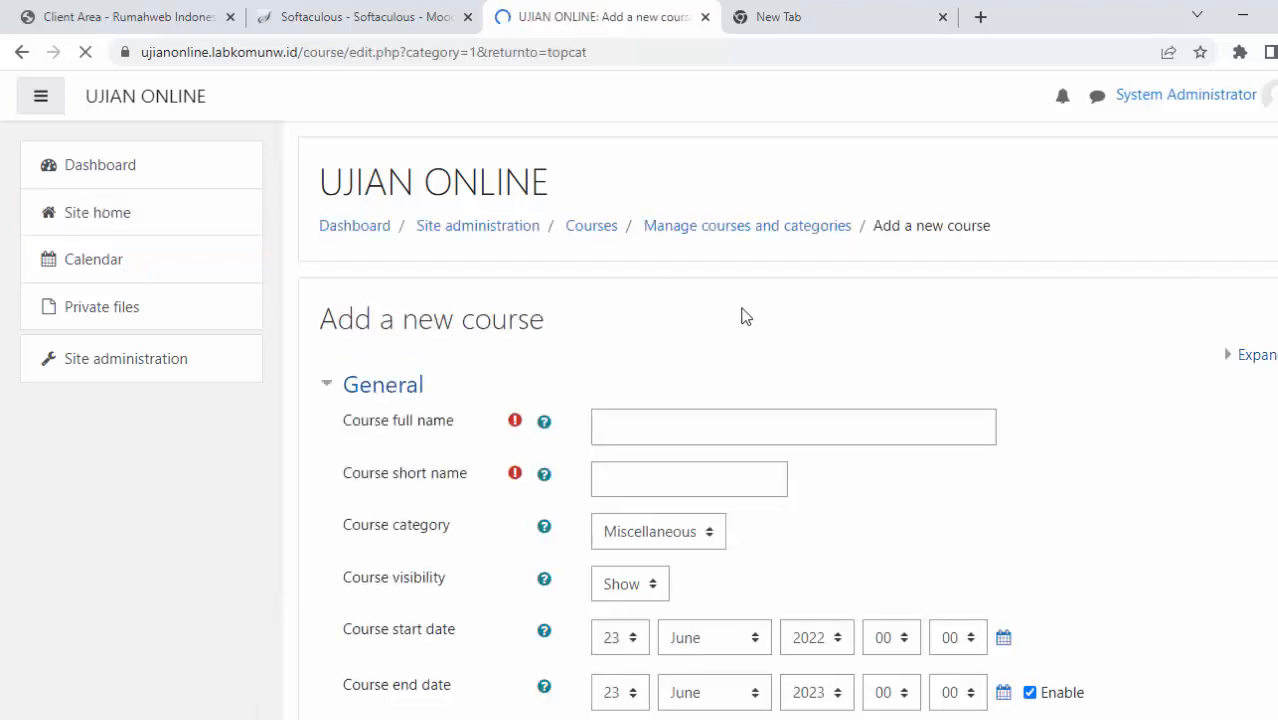
scroll(760, 310, down, 2)
scroll(758, 314, up, 2)
click(616, 424)
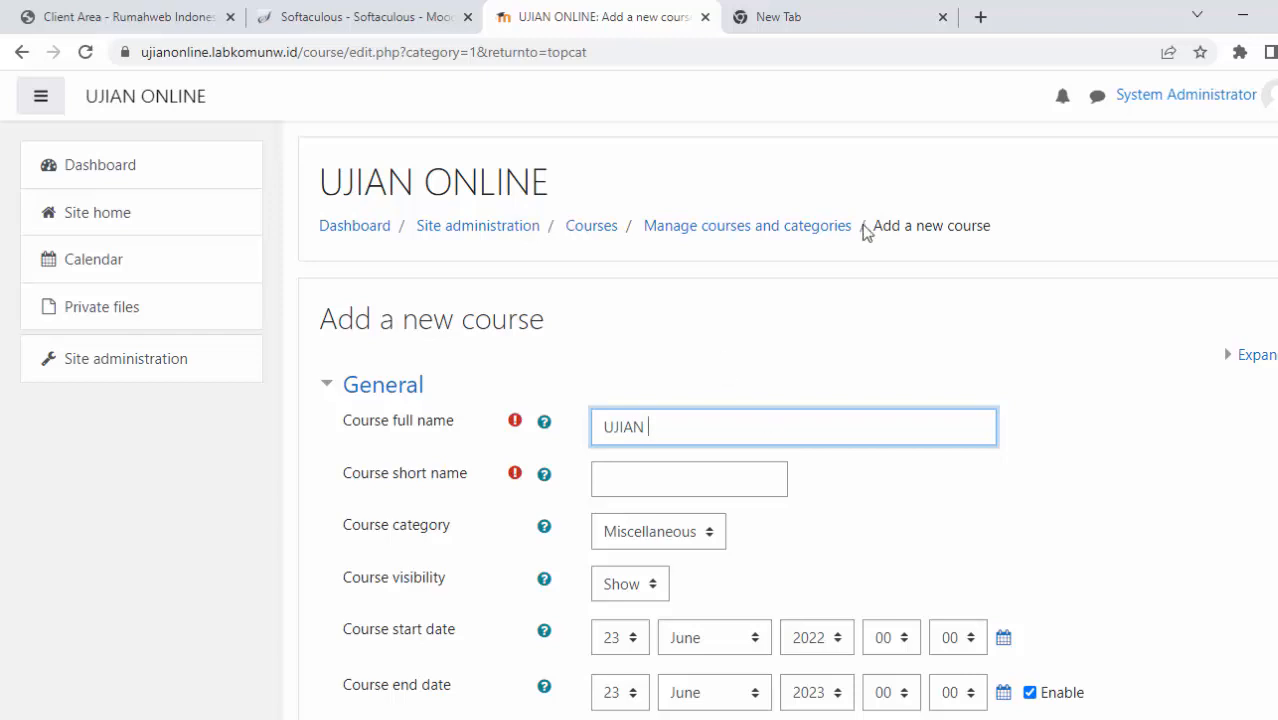
scroll(935, 314, down, 1)
text(ON)
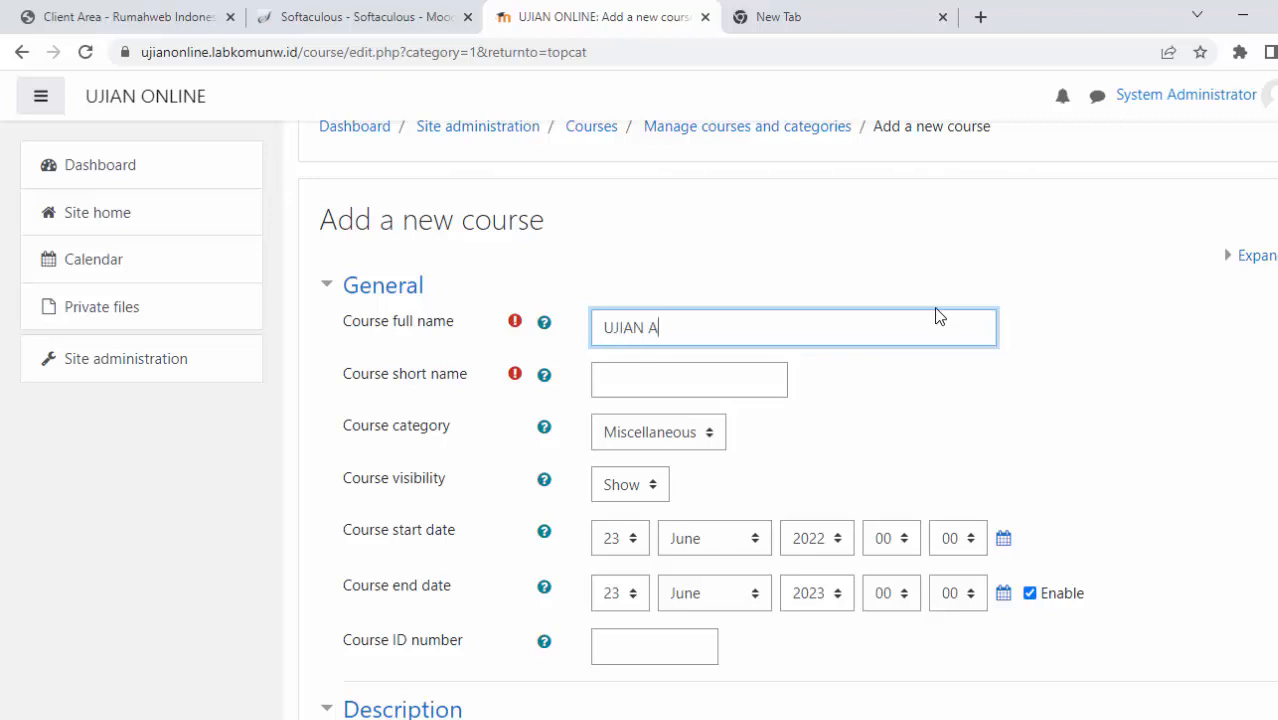
text(SEMESTER)
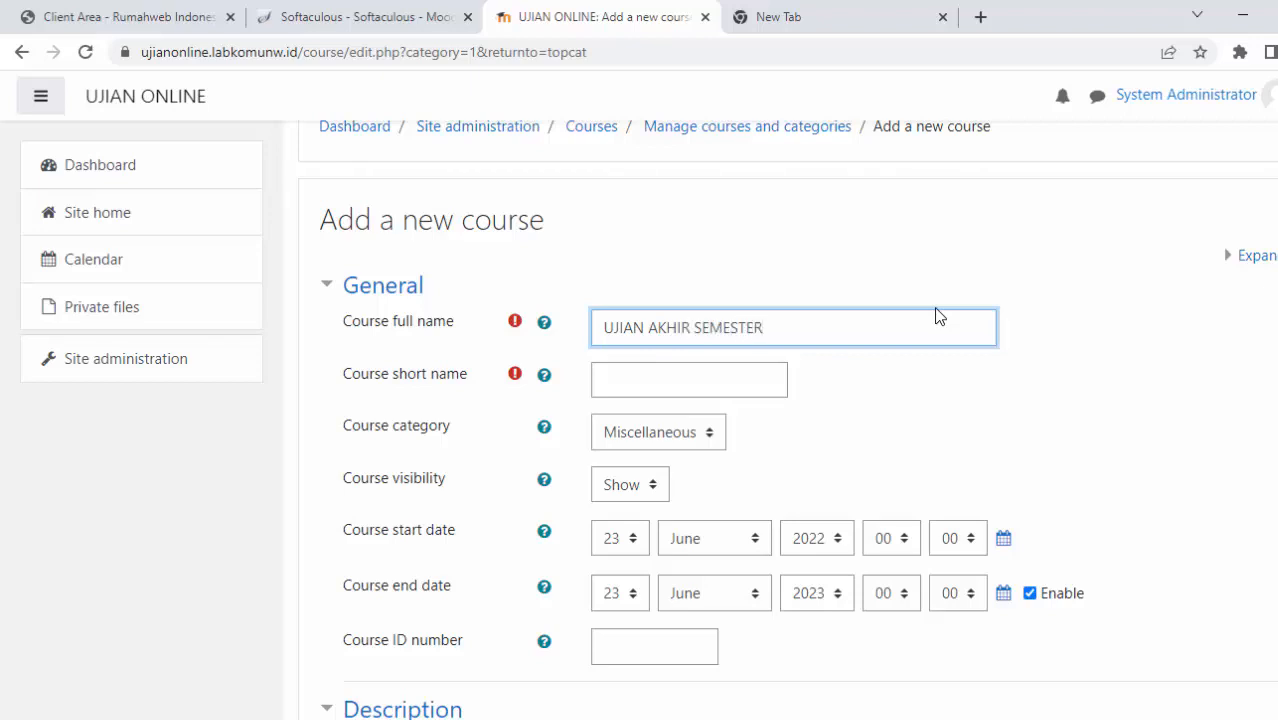
text( PENGANTAR KOMPUTER)
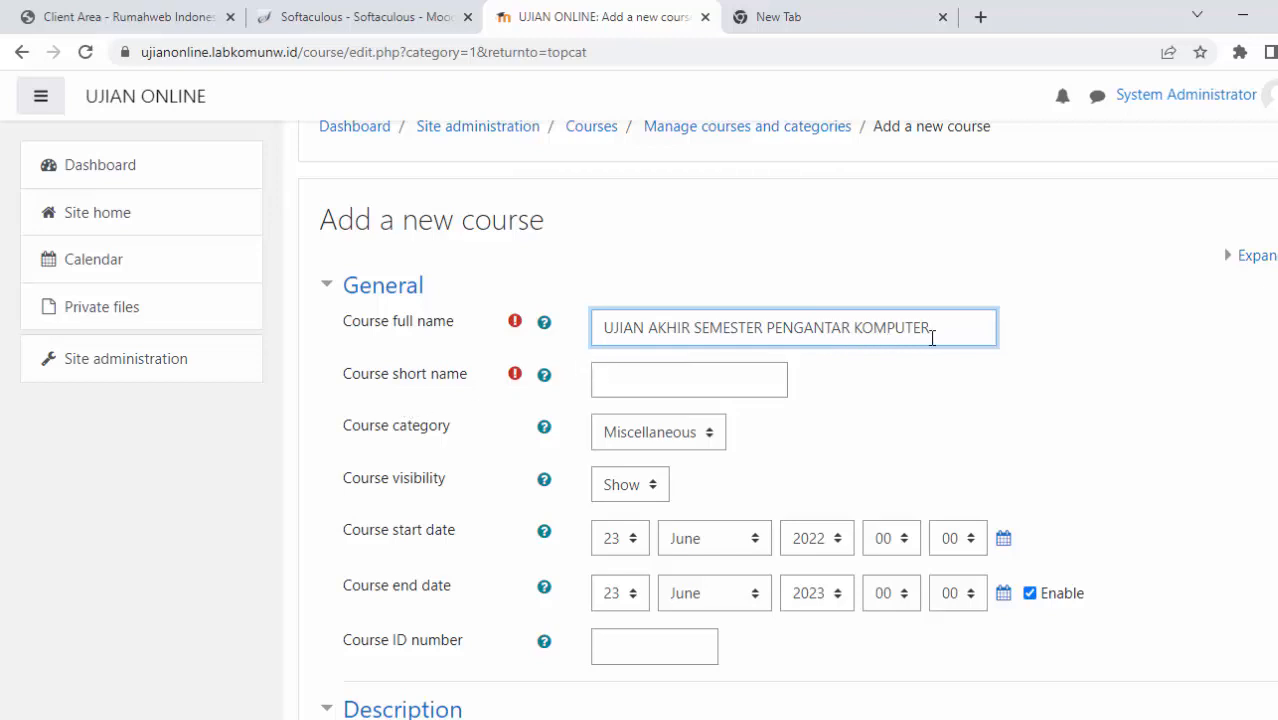
Fill the course short name with a copy of the full name, UJIAN AKHIR SEMESTER PENGANTAR KOMPUTER.
drag(934, 330, 474, 320)
key(ctrl+c)
click(623, 385)
key(ctrl+v)
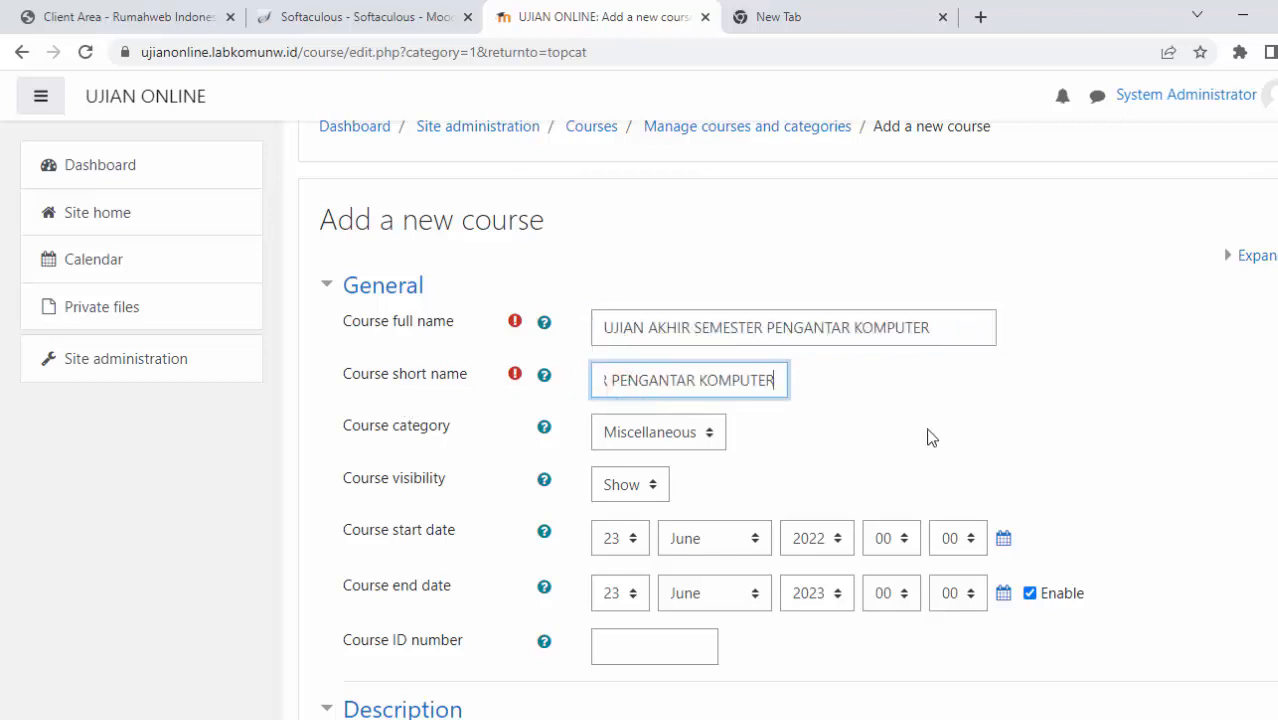
Check the available course categories and discard the unsaved course by leaving the form for Site administration.
click(712, 434)
click(813, 438)
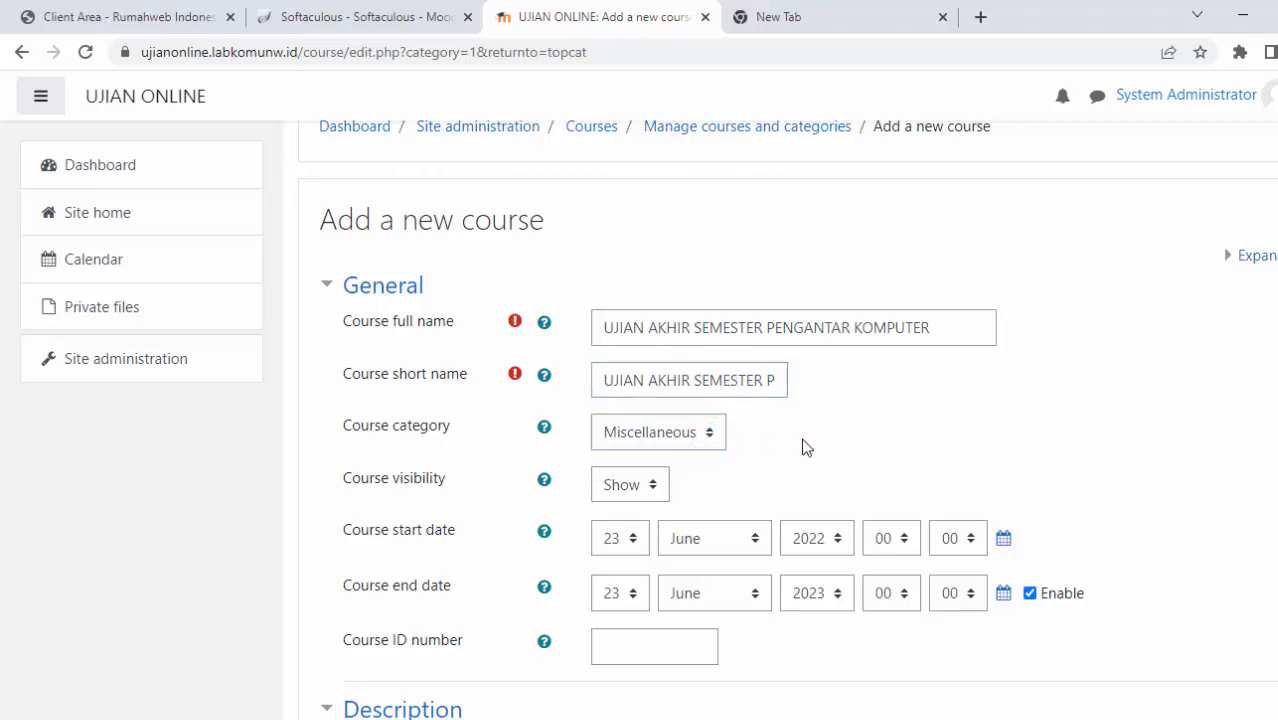
scroll(852, 438, down, 3)
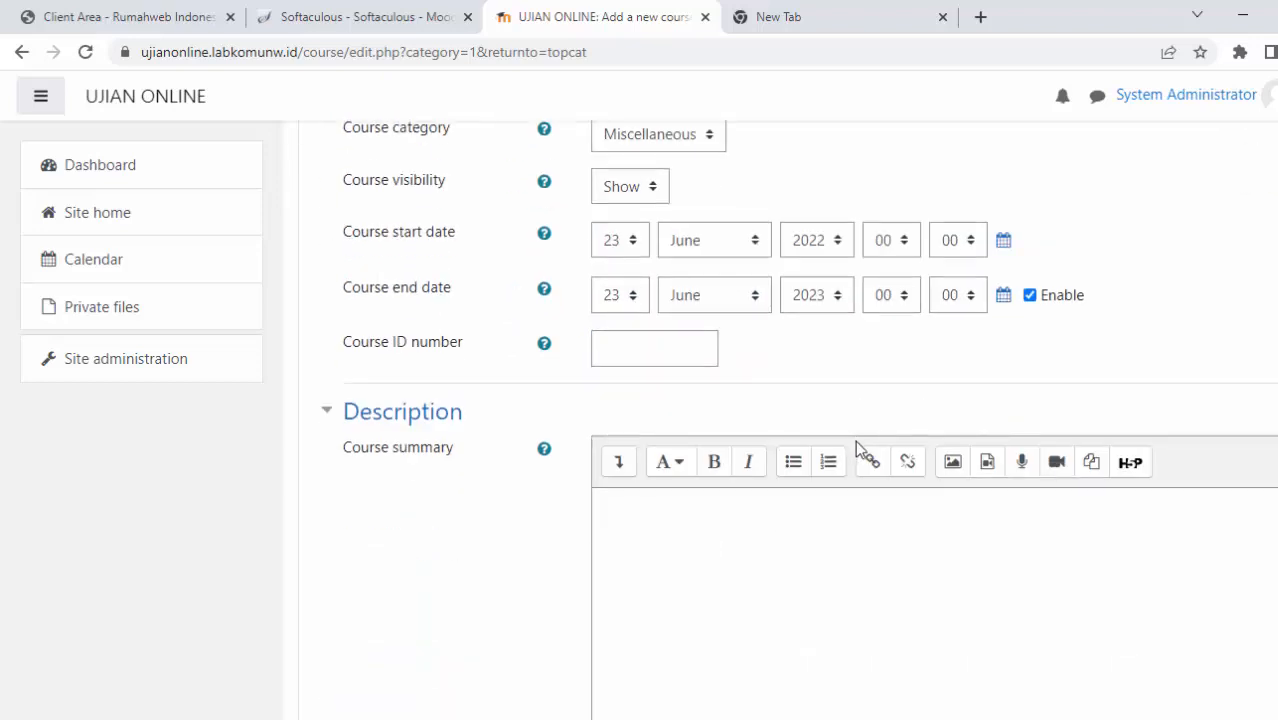
scroll(855, 440, up, 4)
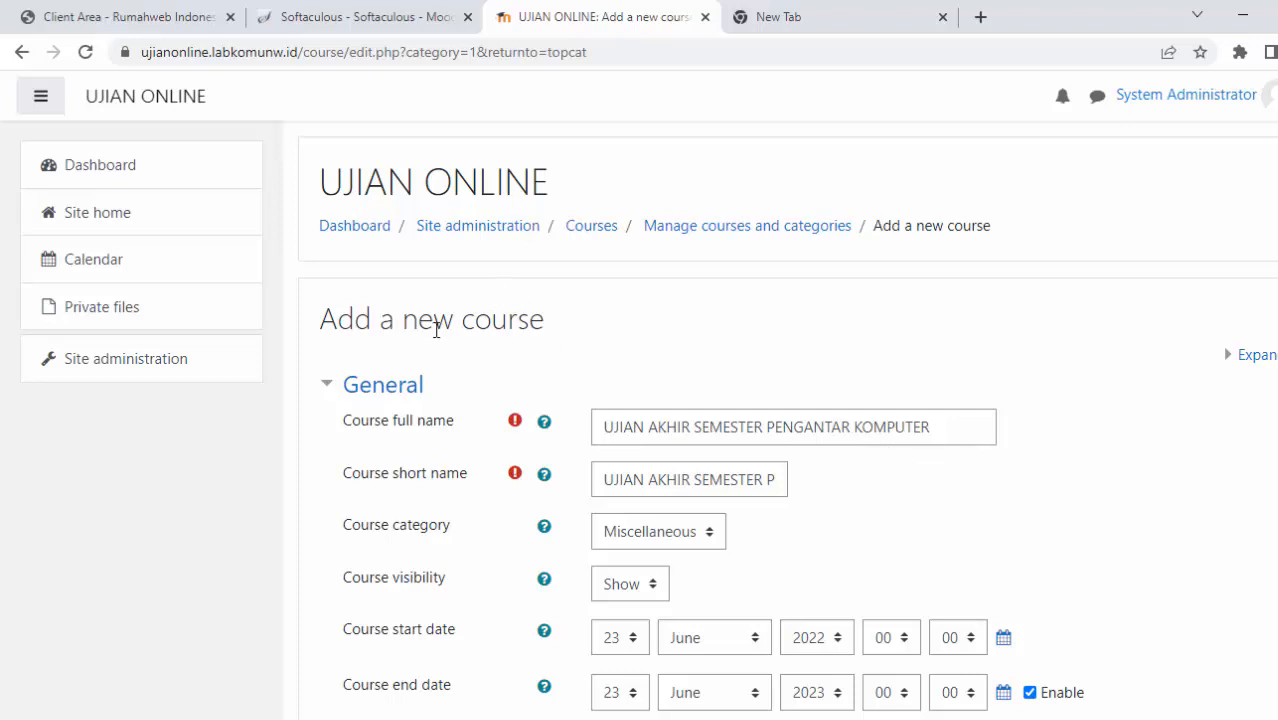
click(146, 368)
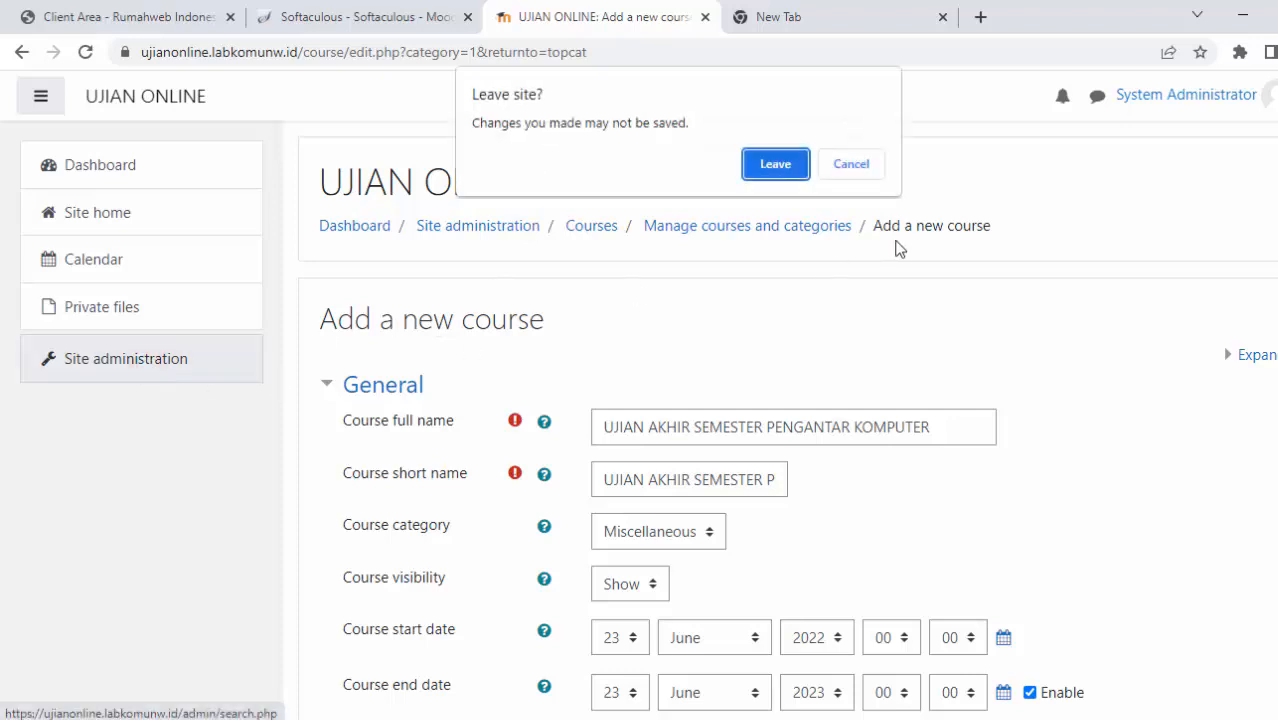
click(773, 166)
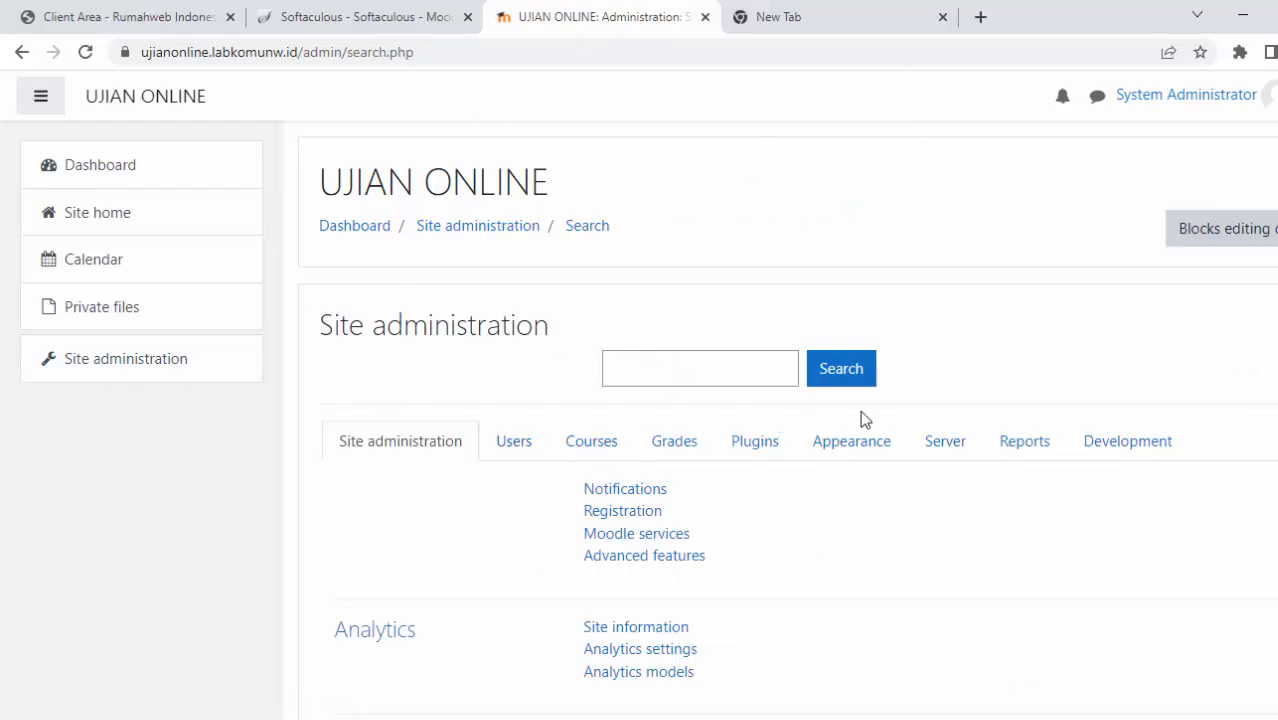
Look through the Site administration sections and open the Language settings.
scroll(866, 420, down, 4)
scroll(868, 432, up, 4)
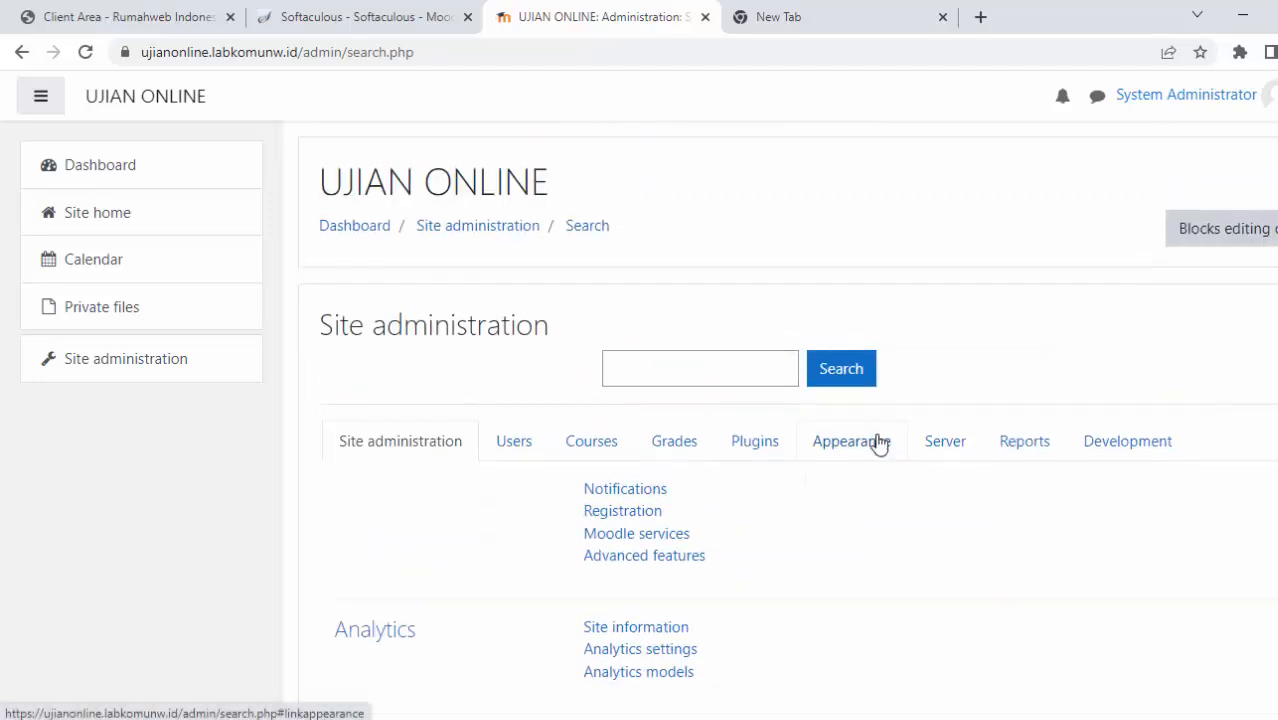
scroll(878, 442, down, 4)
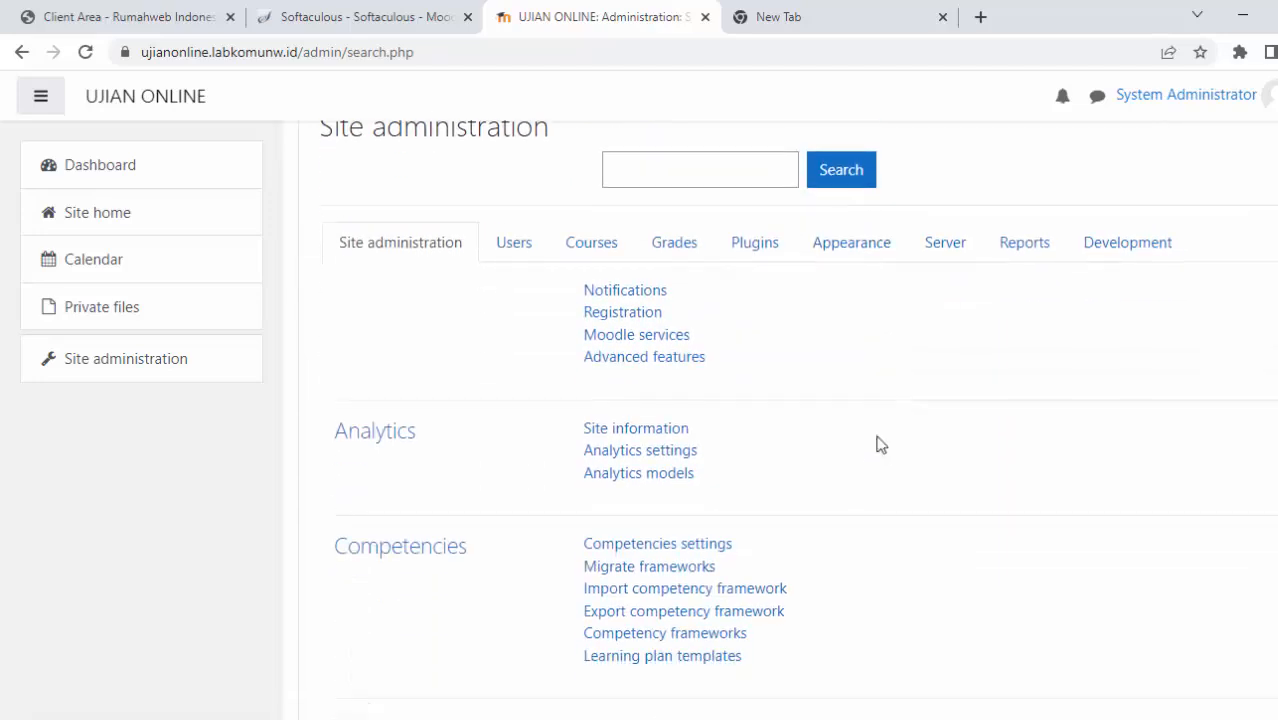
scroll(880, 444, down, 2)
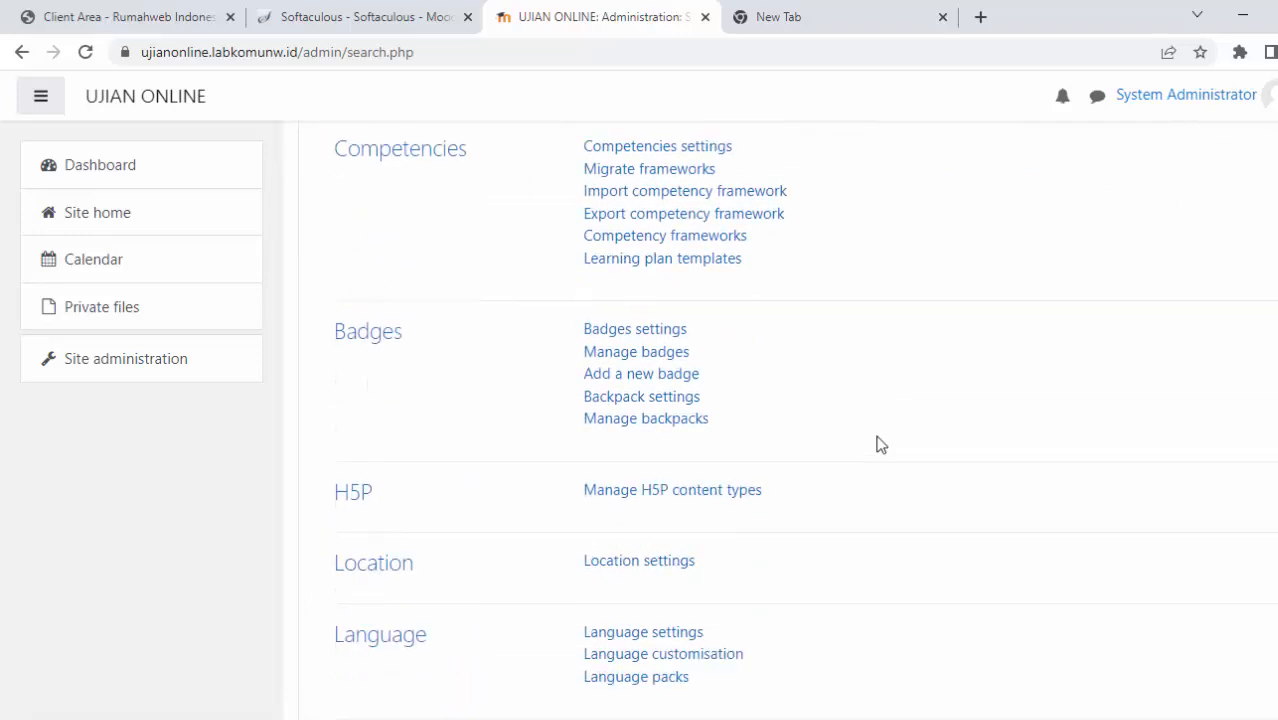
scroll(880, 444, down, 2)
click(674, 434)
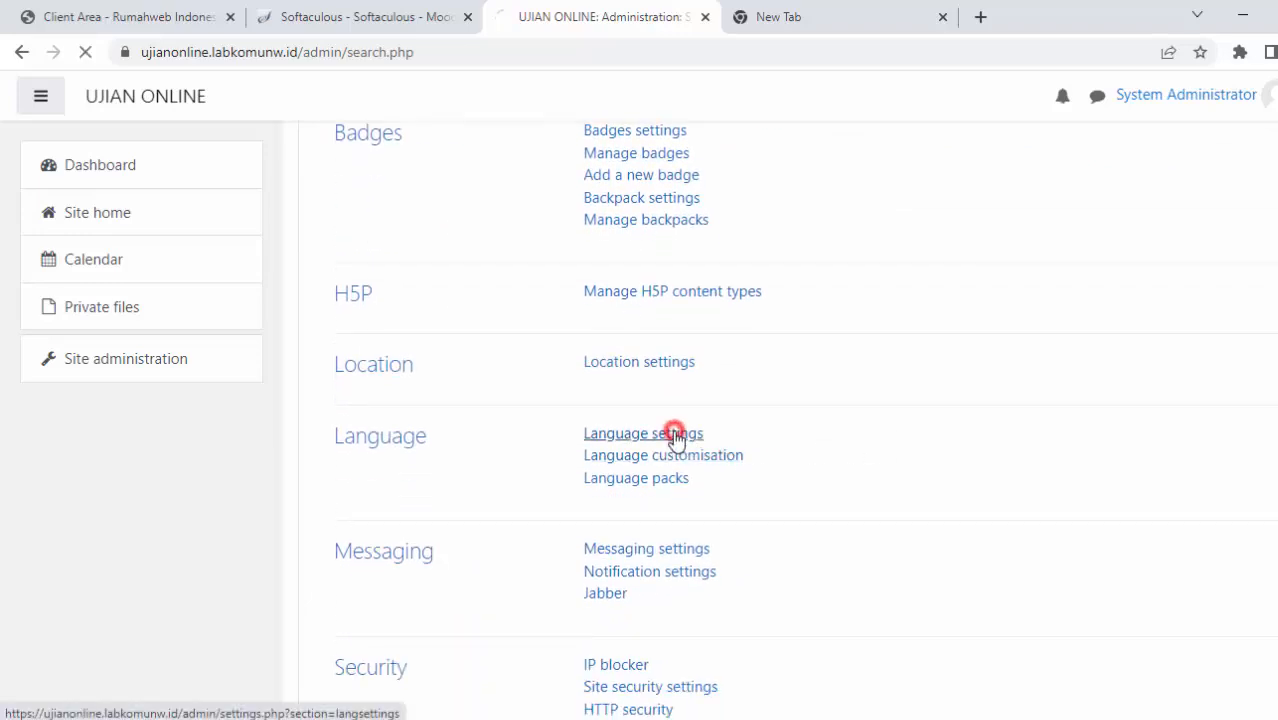
Check the available options for the site's default language and the Excel encoding.
click(540, 476)
click(924, 456)
scroll(924, 458, down, 3)
scroll(928, 462, down, 7)
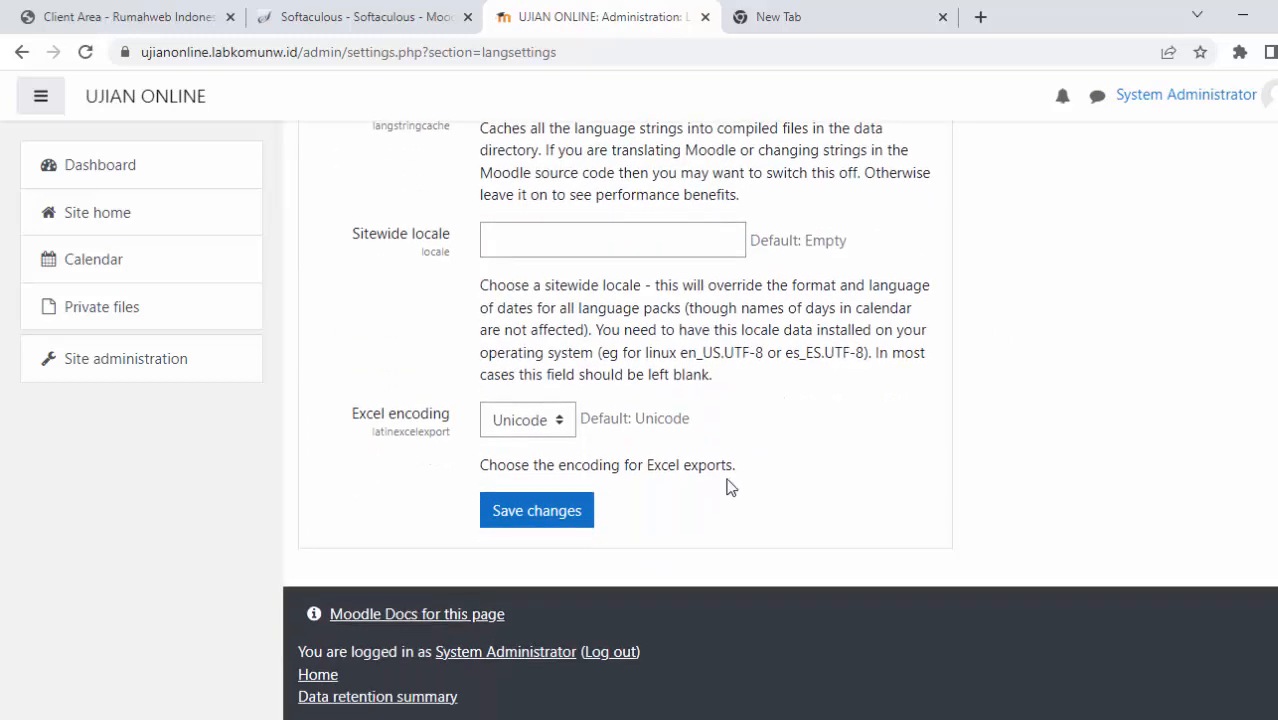
click(556, 422)
click(961, 434)
scroll(983, 446, up, 1)
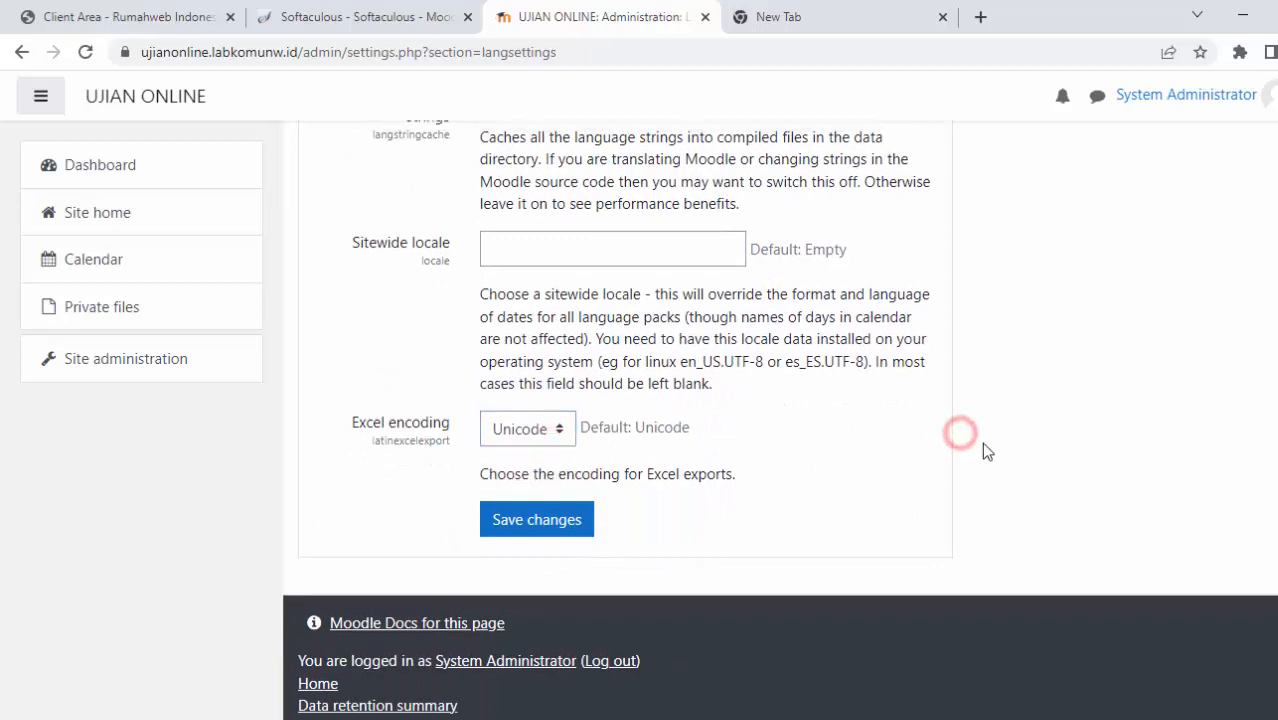
scroll(983, 450, up, 10)
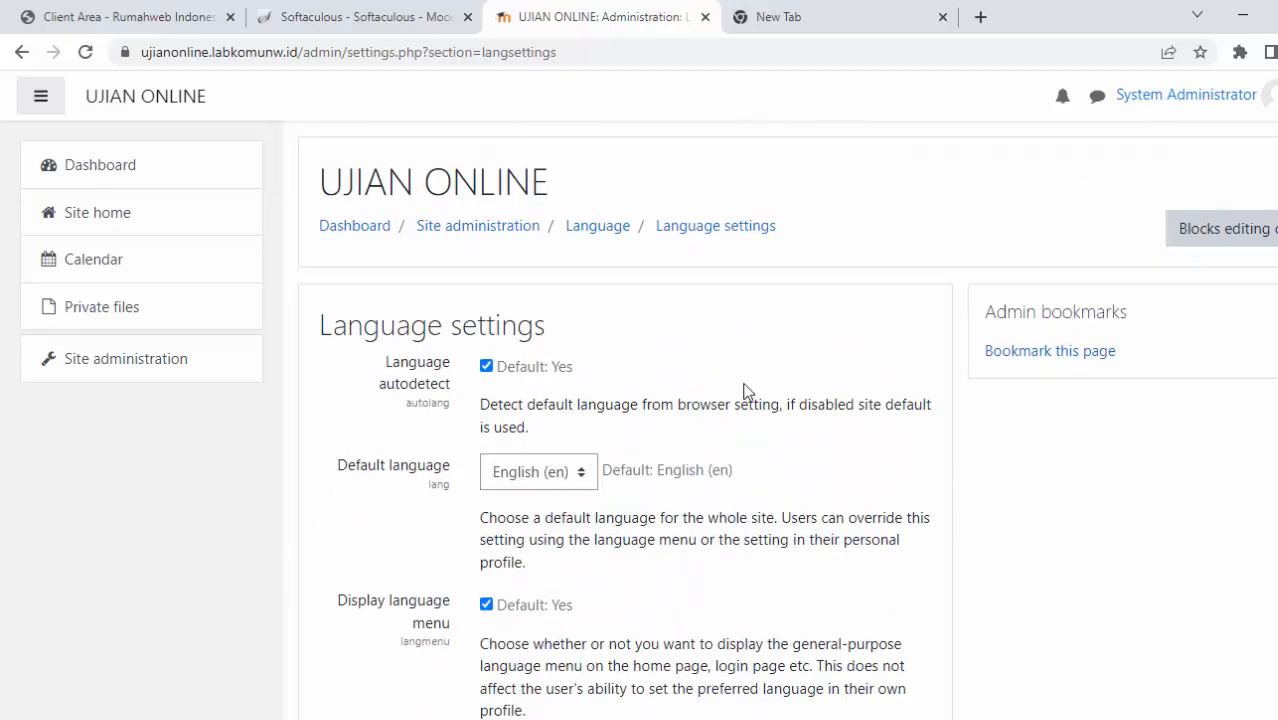
Go back to Site administration and open the form for adding a course category.
click(104, 370)
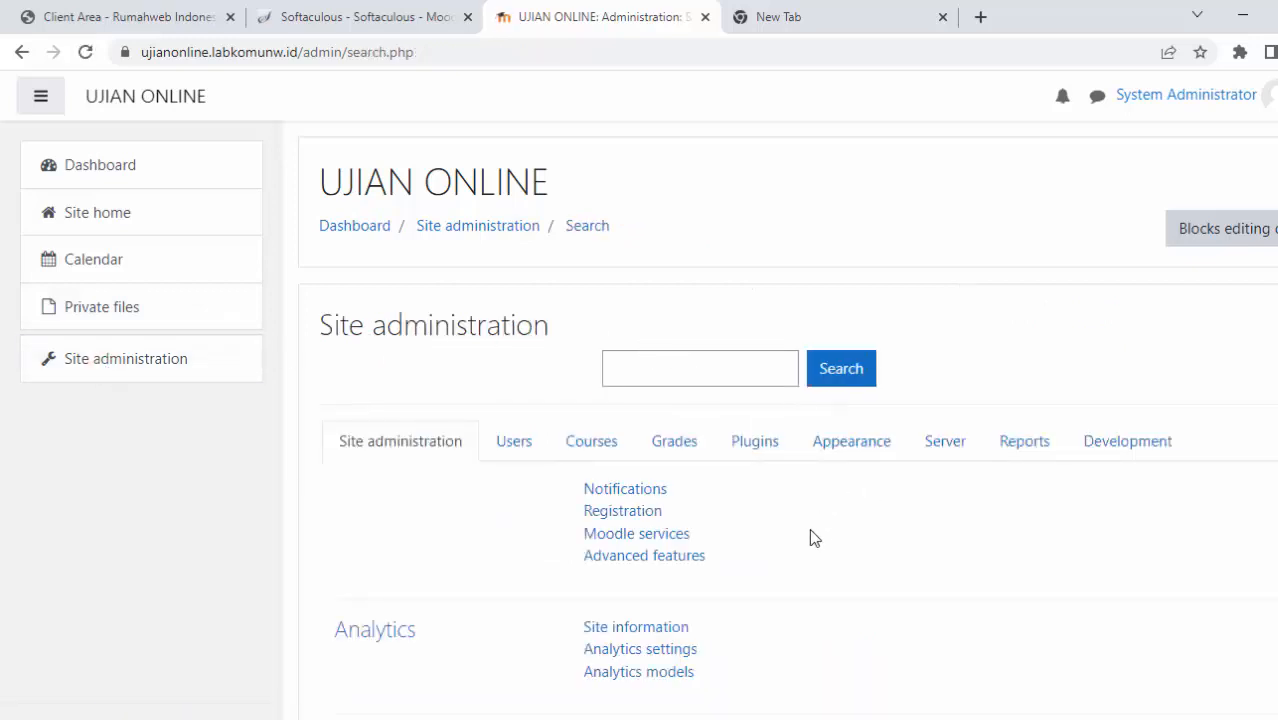
scroll(826, 530, down, 3)
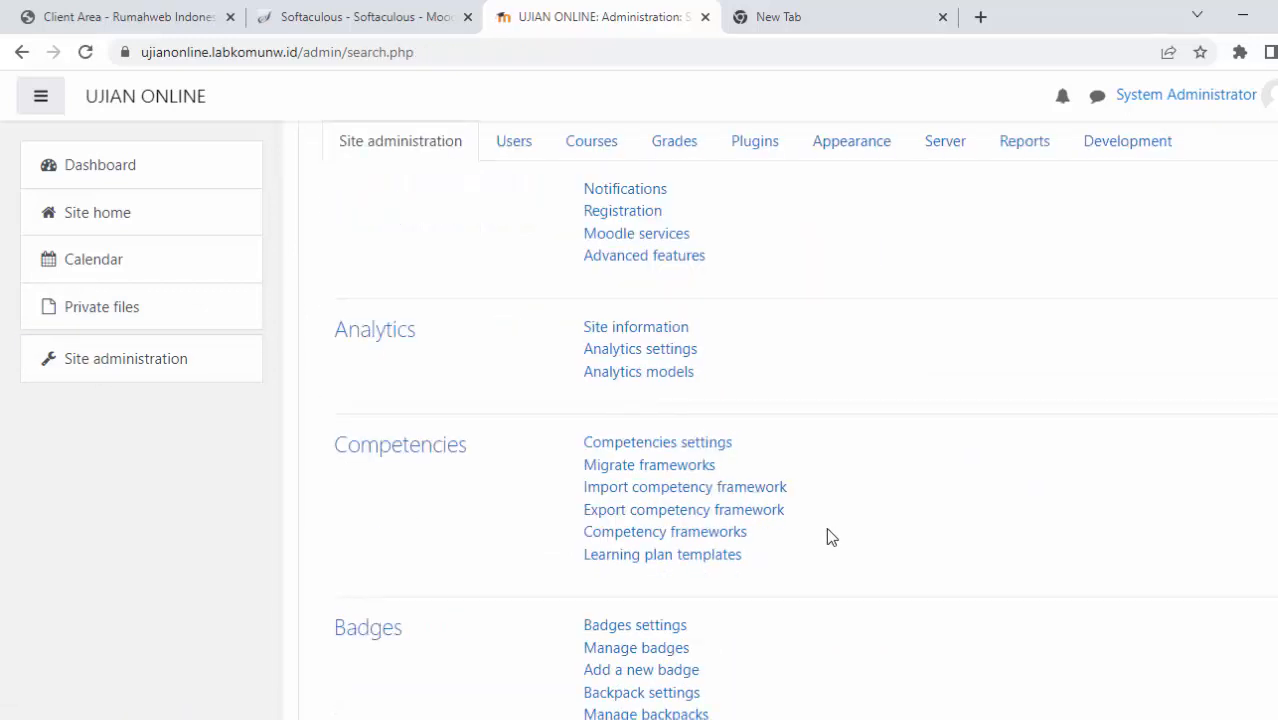
scroll(826, 537, down, 2)
scroll(826, 537, up, 3)
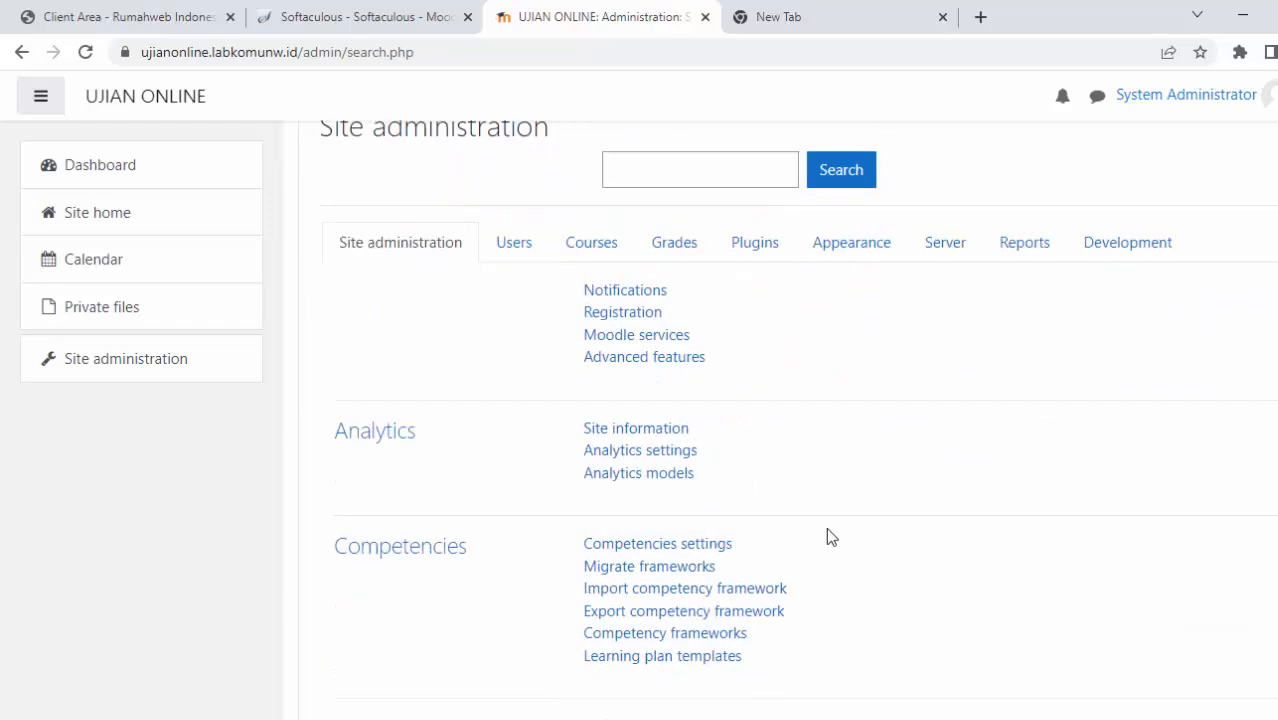
click(600, 241)
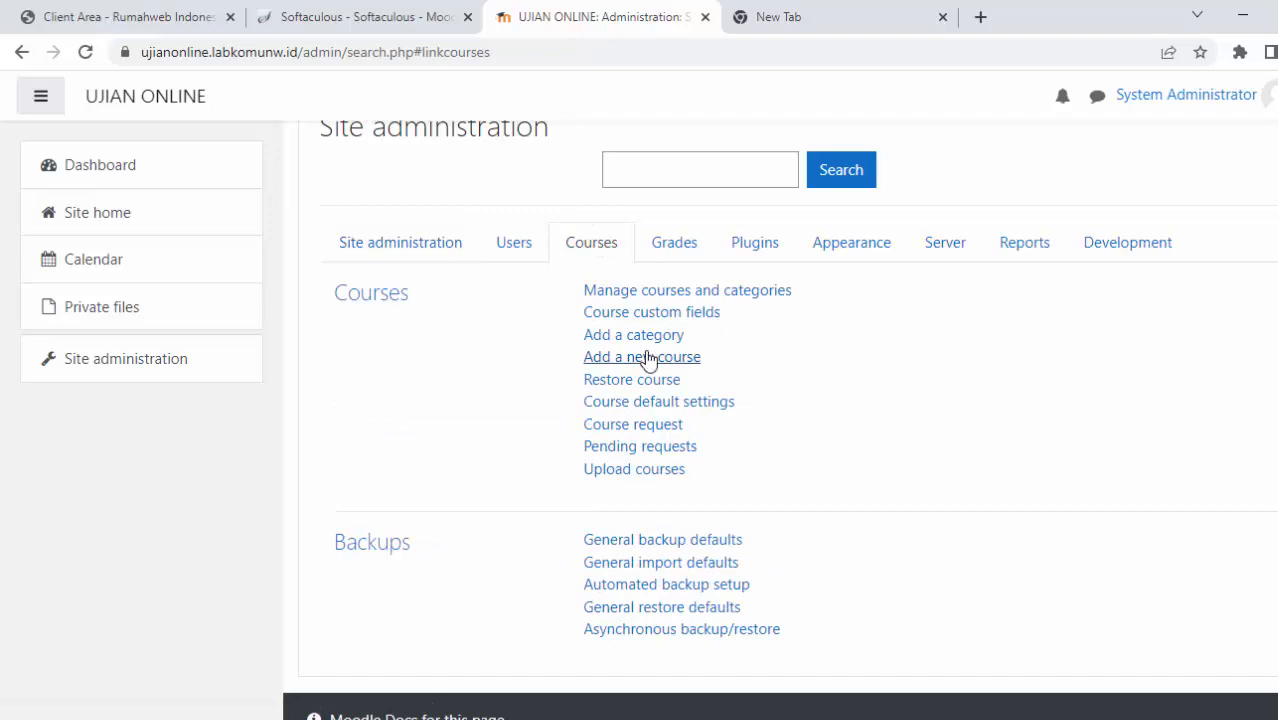
click(644, 336)
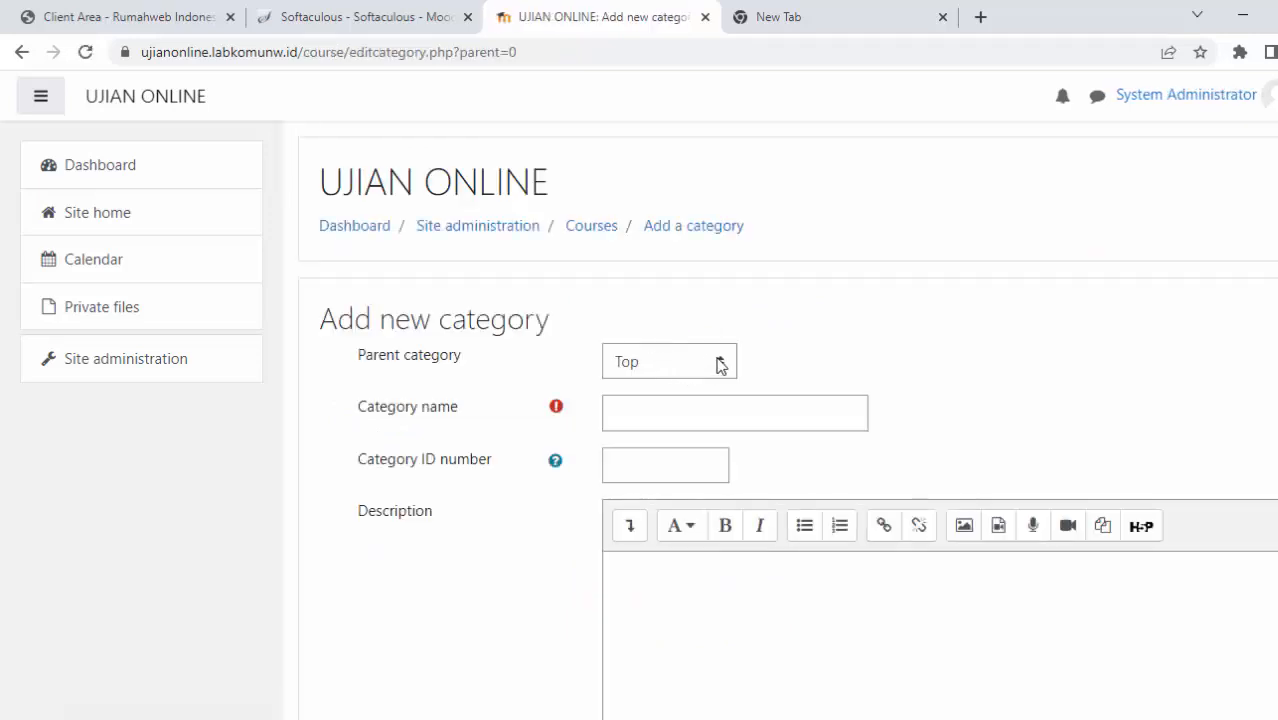
Keep Top as the parent category and name the new category SEMESTER 1.
click(719, 361)
click(874, 345)
click(636, 412)
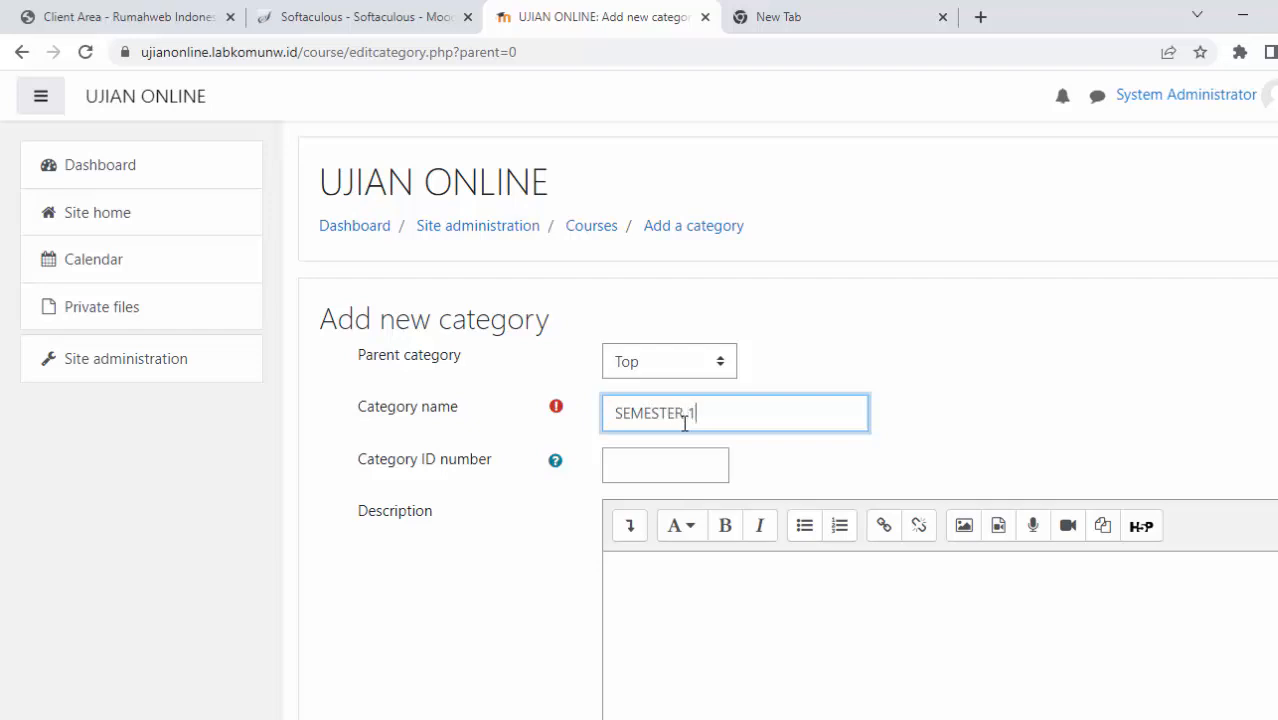
scroll(946, 412, down, 1)
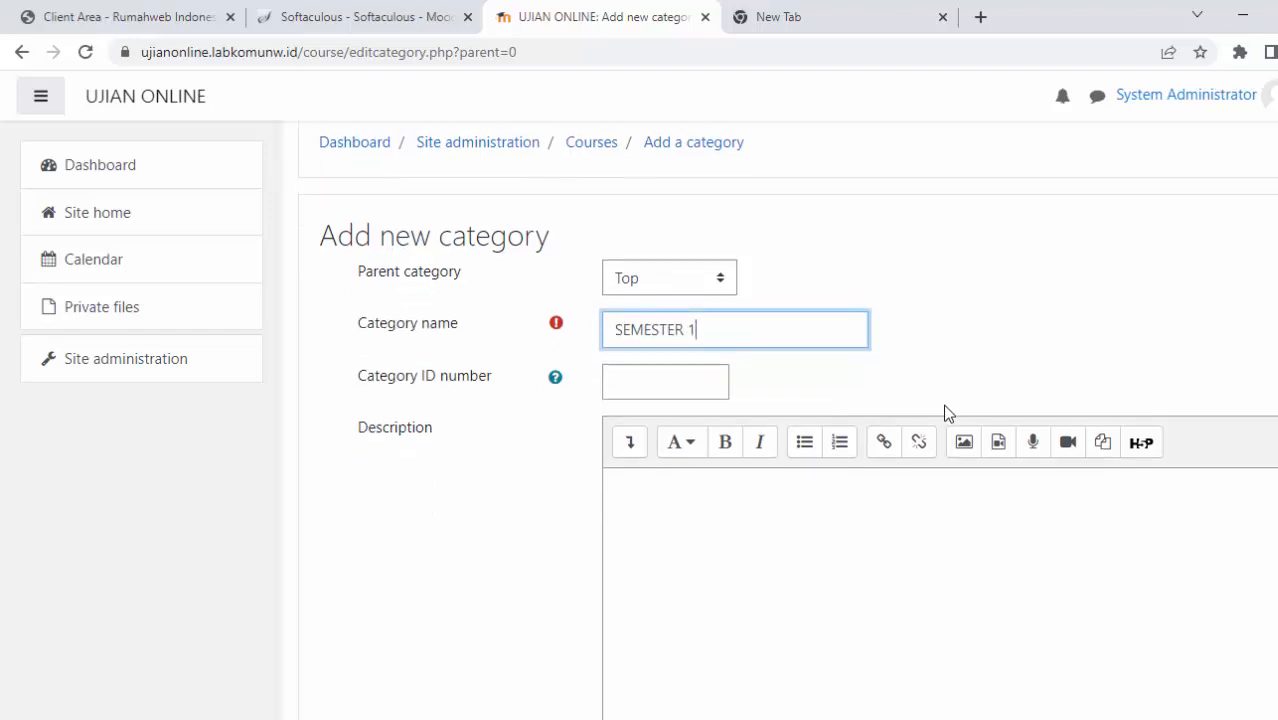
Set the category ID number to SMT1 and leave the description empty.
click(647, 364)
text(SM)
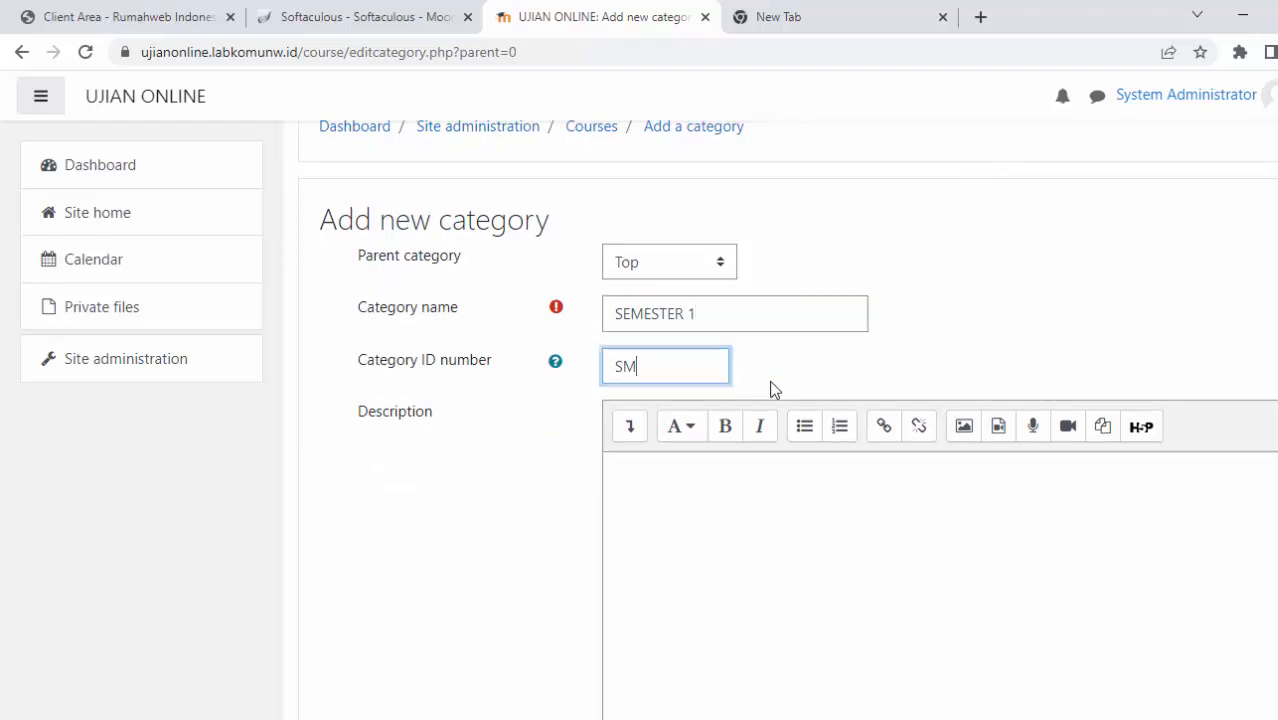
text(T1)
scroll(890, 362, down, 2)
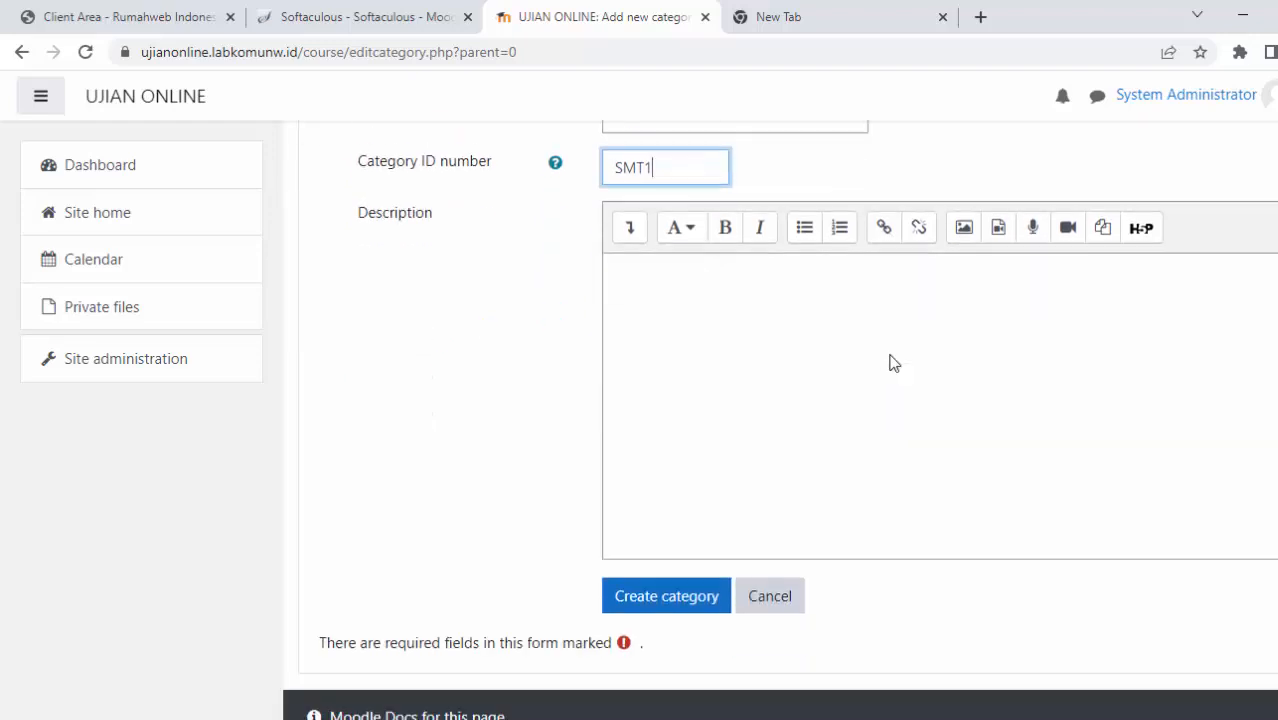
scroll(893, 363, up, 2)
click(736, 494)
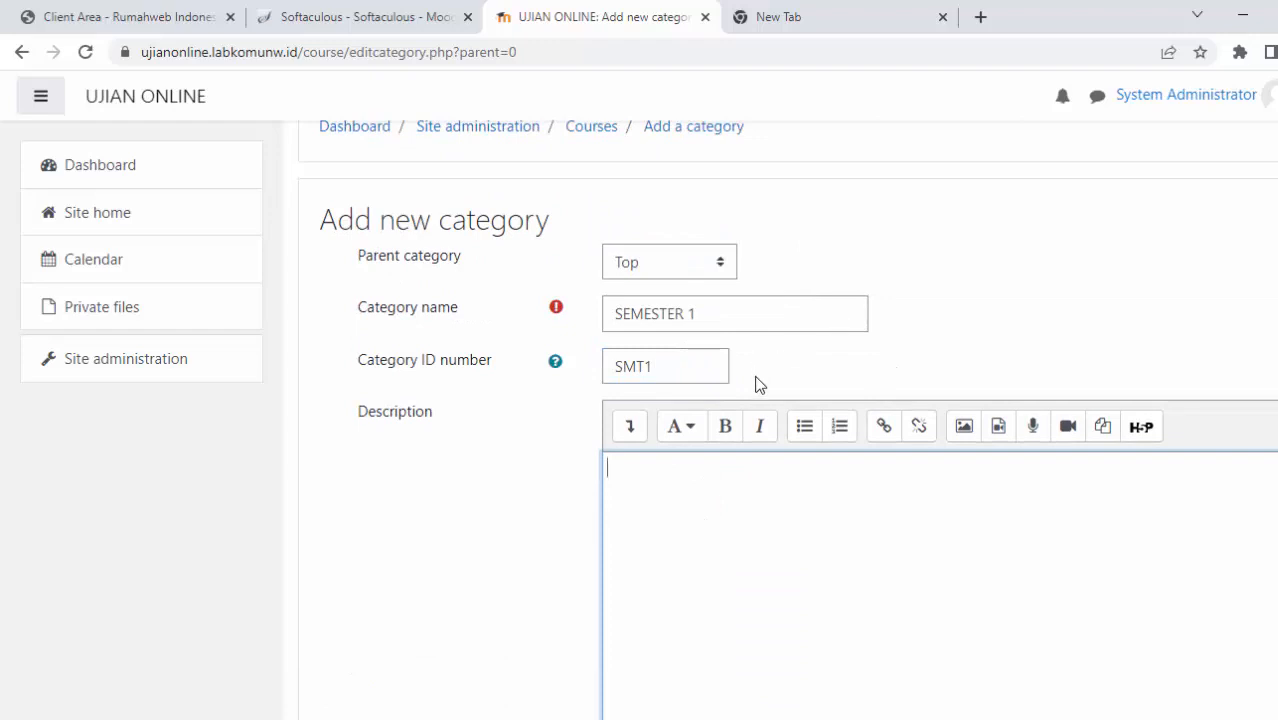
scroll(819, 533, down, 3)
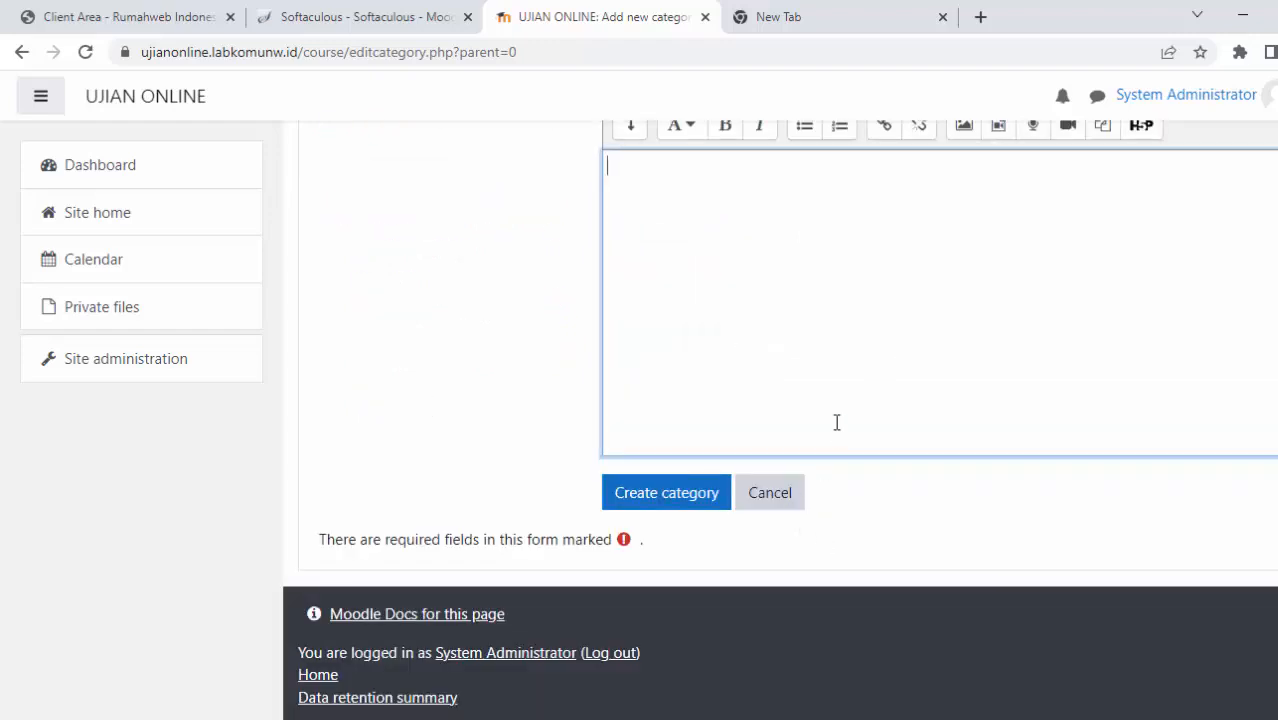
Create the SEMESTER 1 category and delete the Miscellaneous category from the course categories.
click(684, 502)
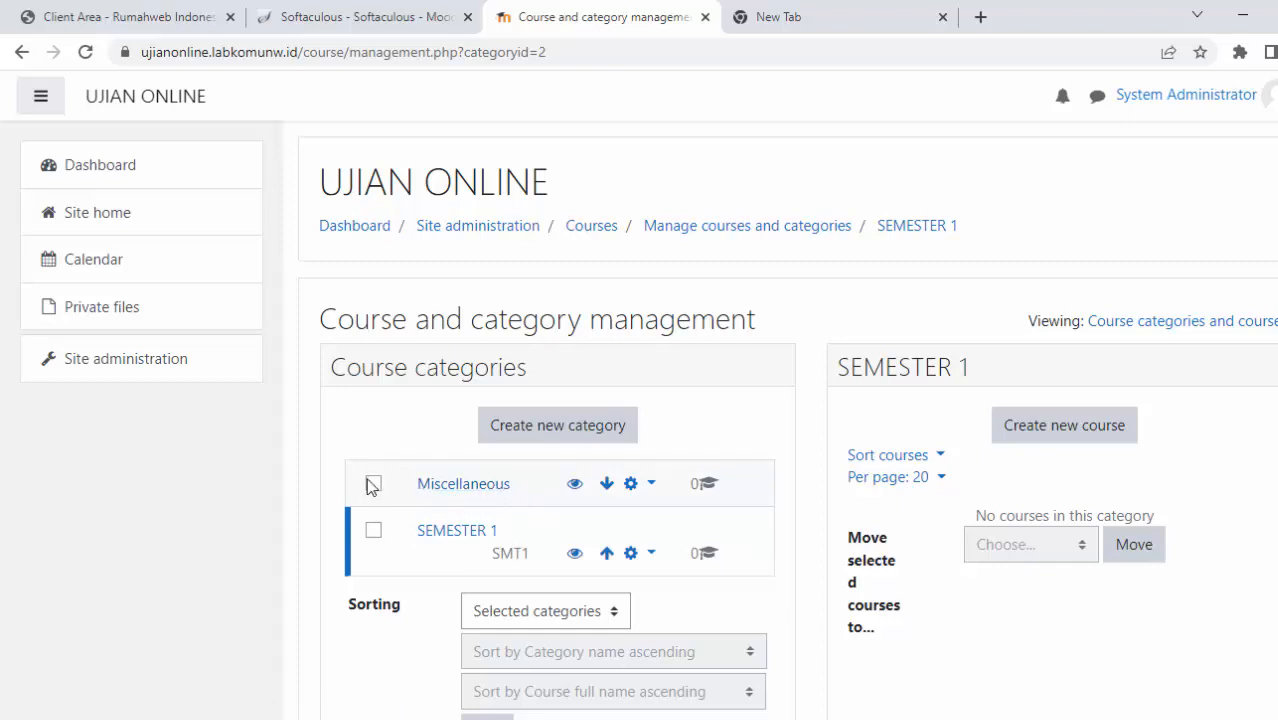
click(653, 484)
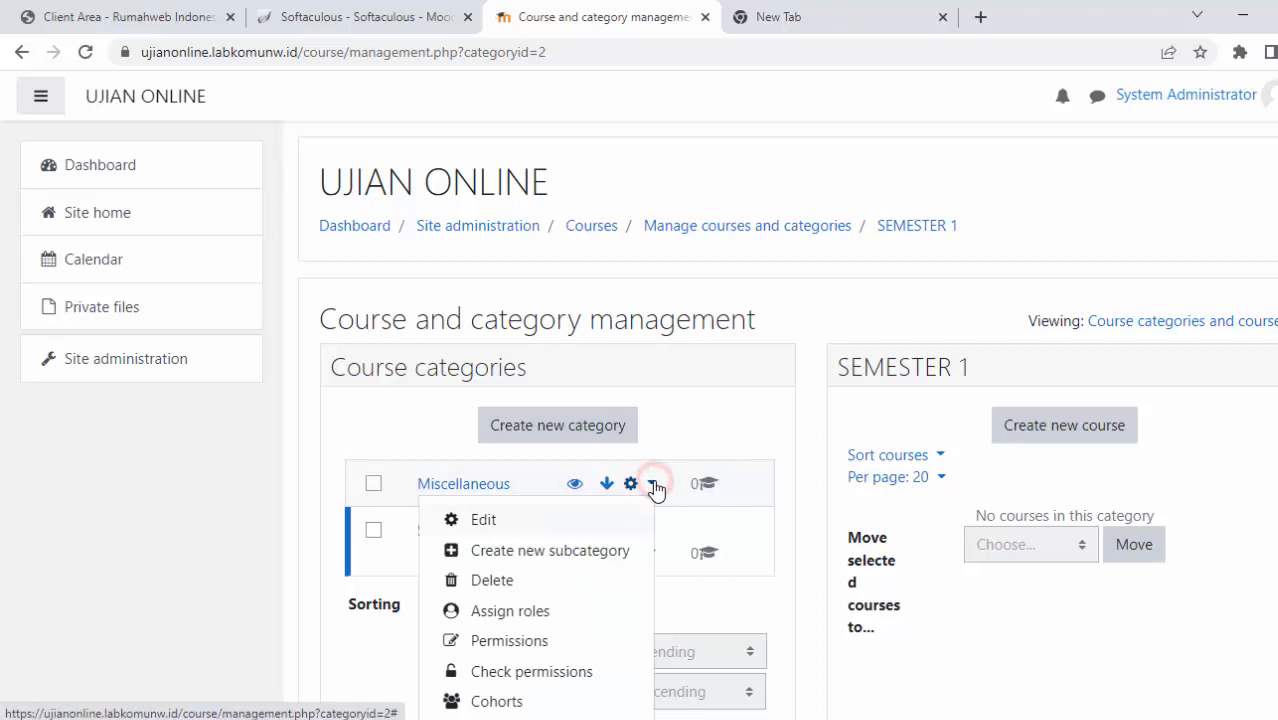
click(510, 585)
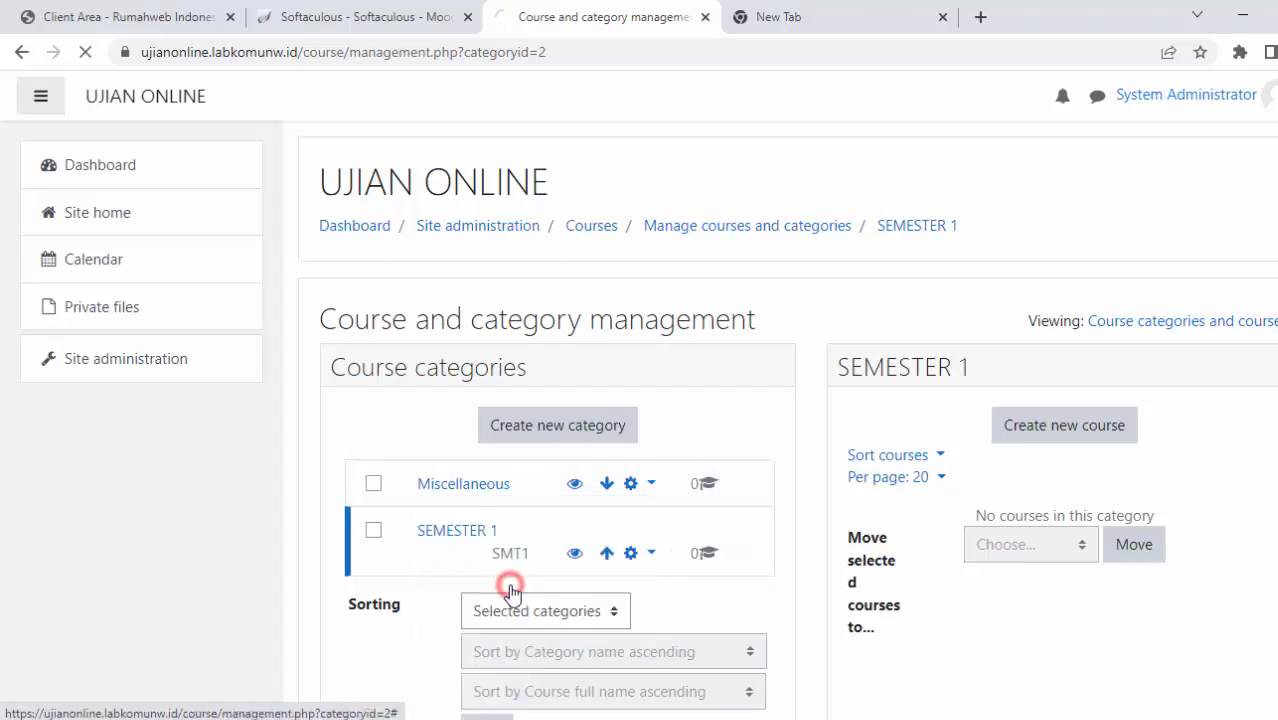
click(641, 500)
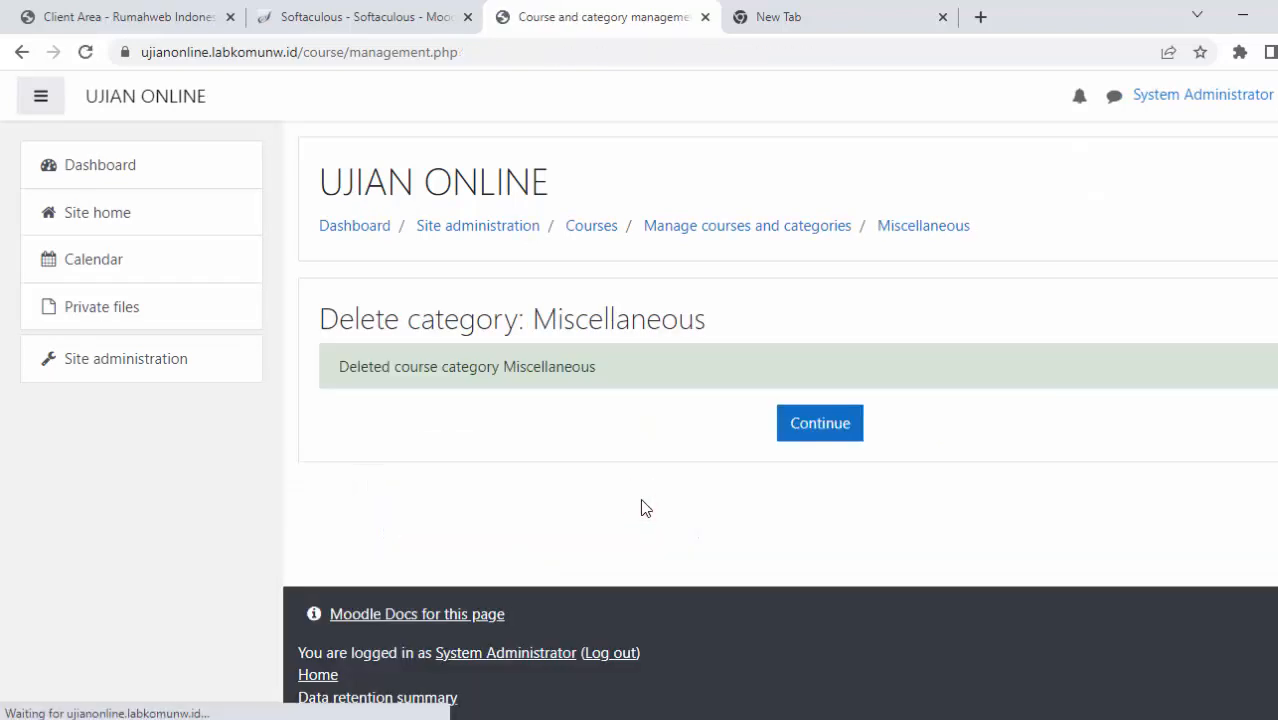
click(810, 432)
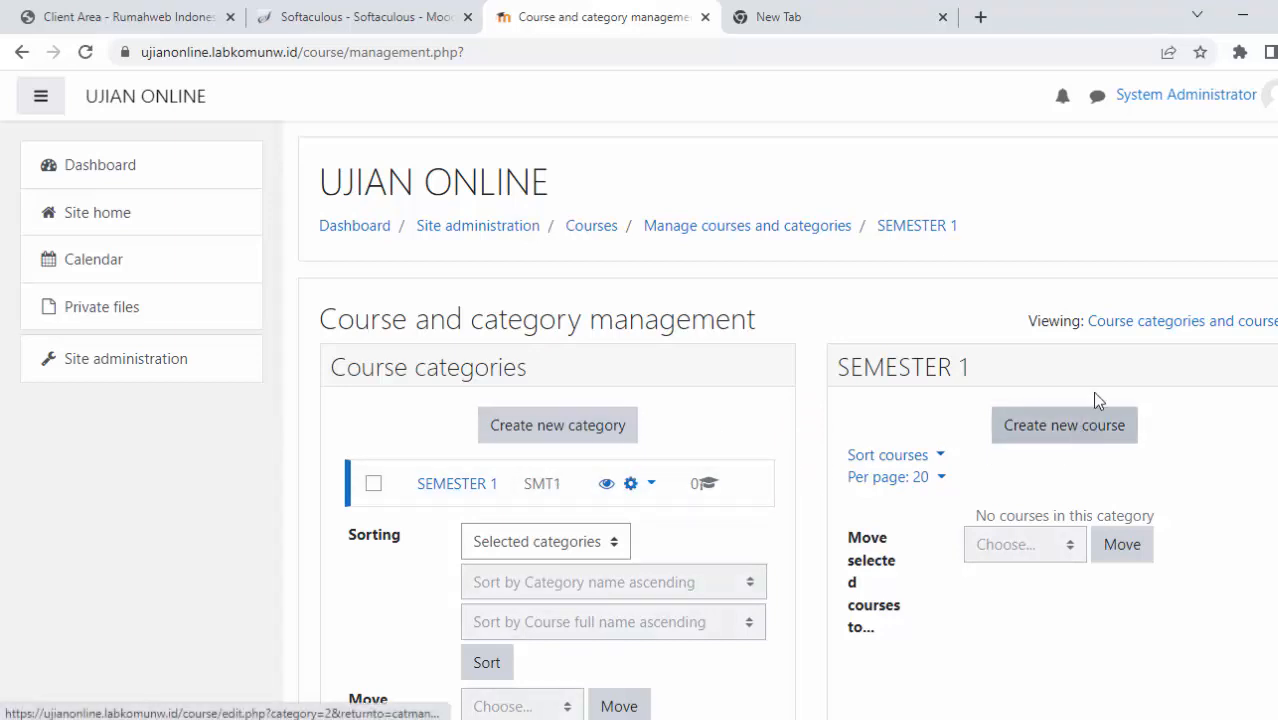
Go to the site home page and open the form for adding a new course.
click(108, 216)
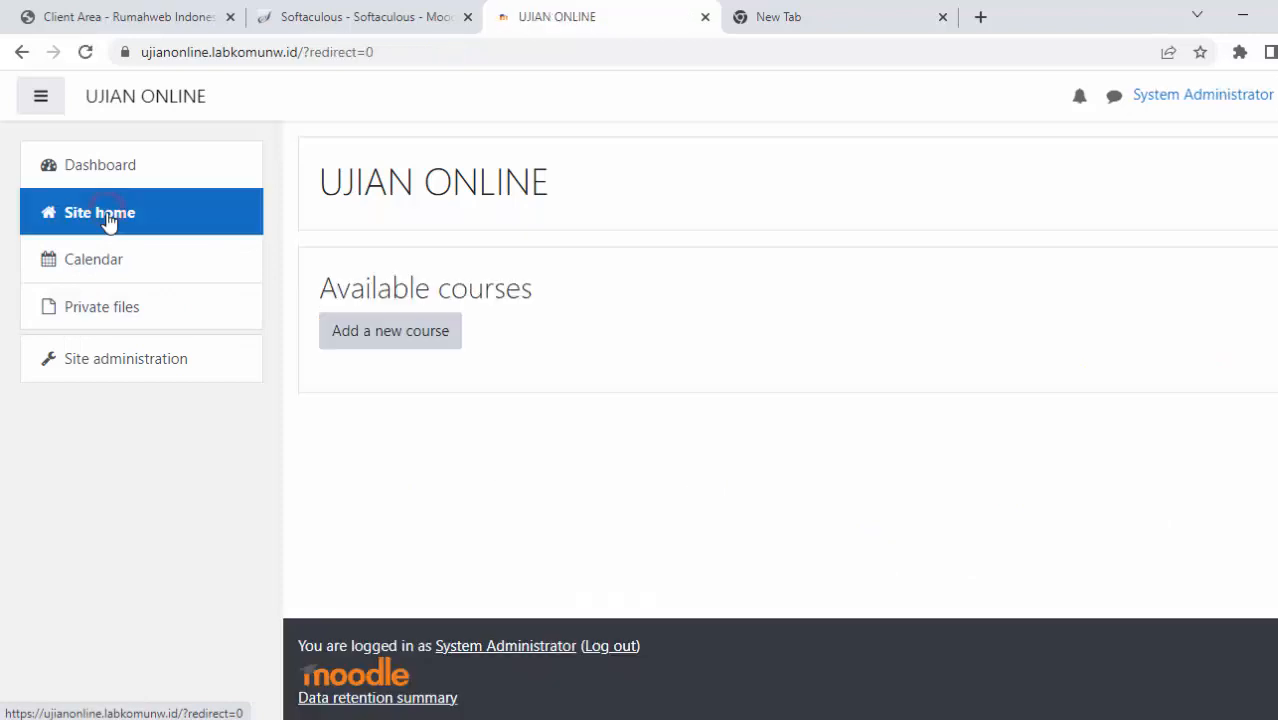
click(146, 365)
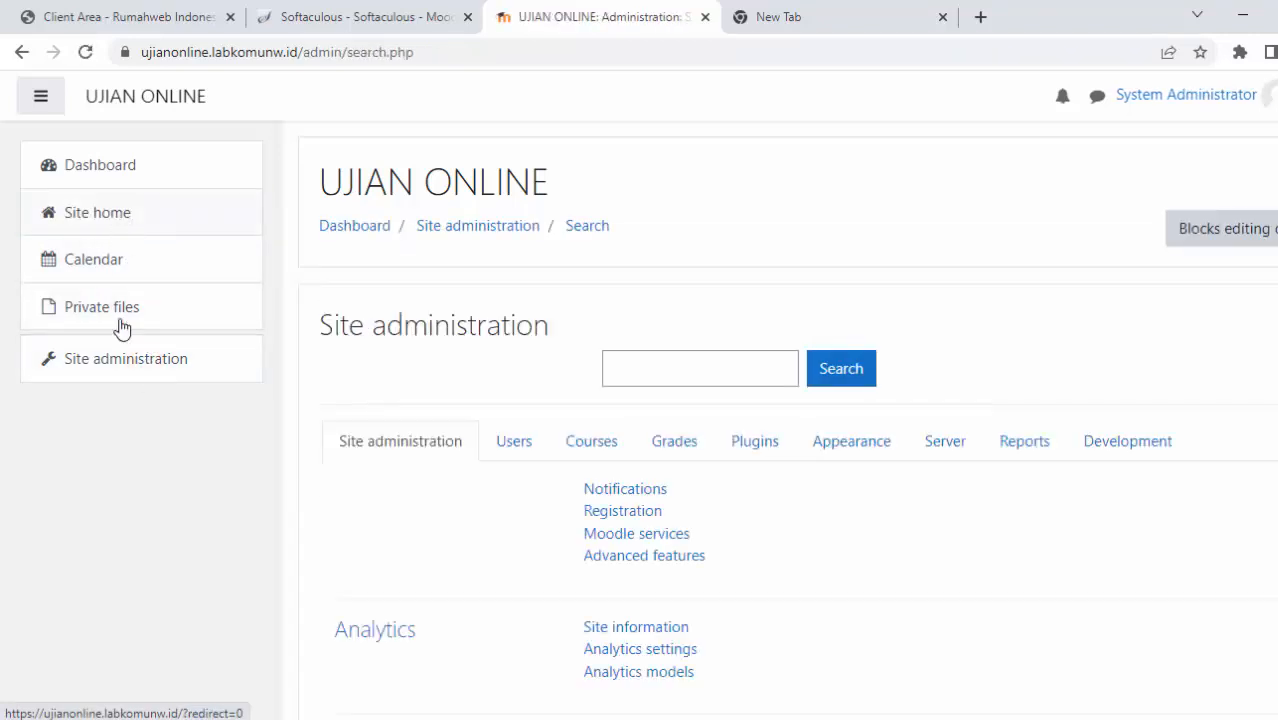
click(117, 216)
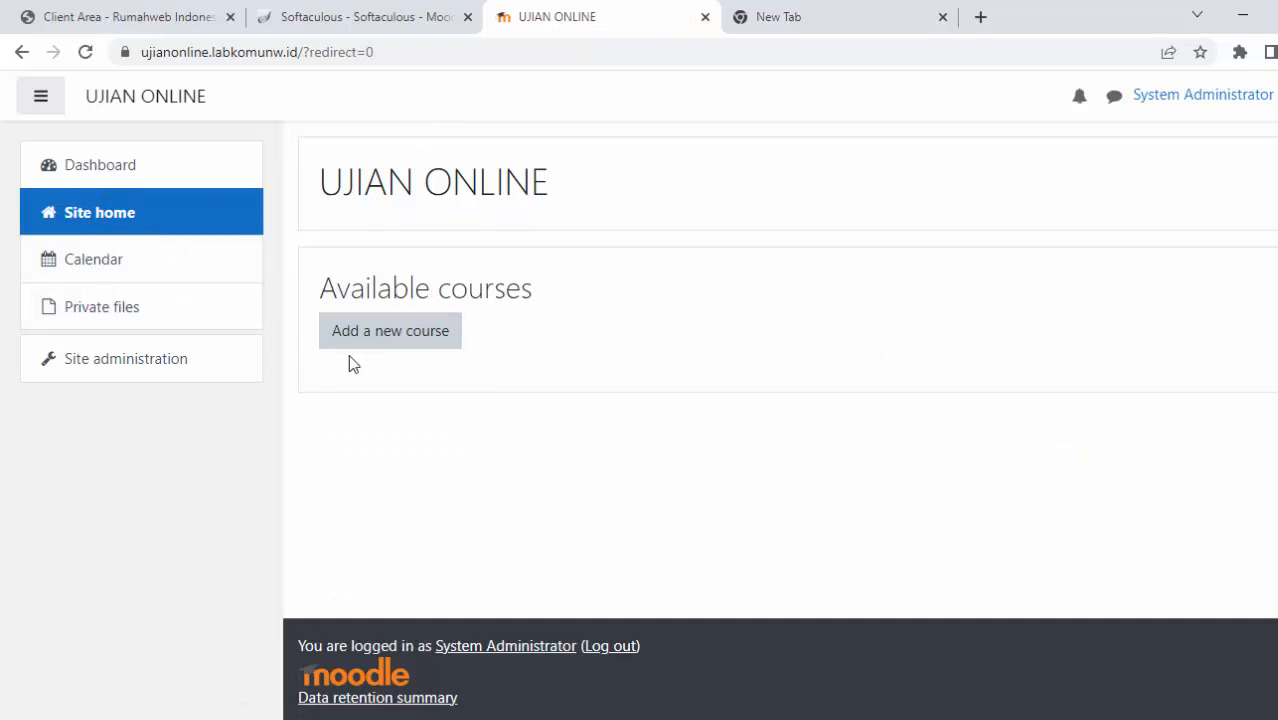
click(387, 332)
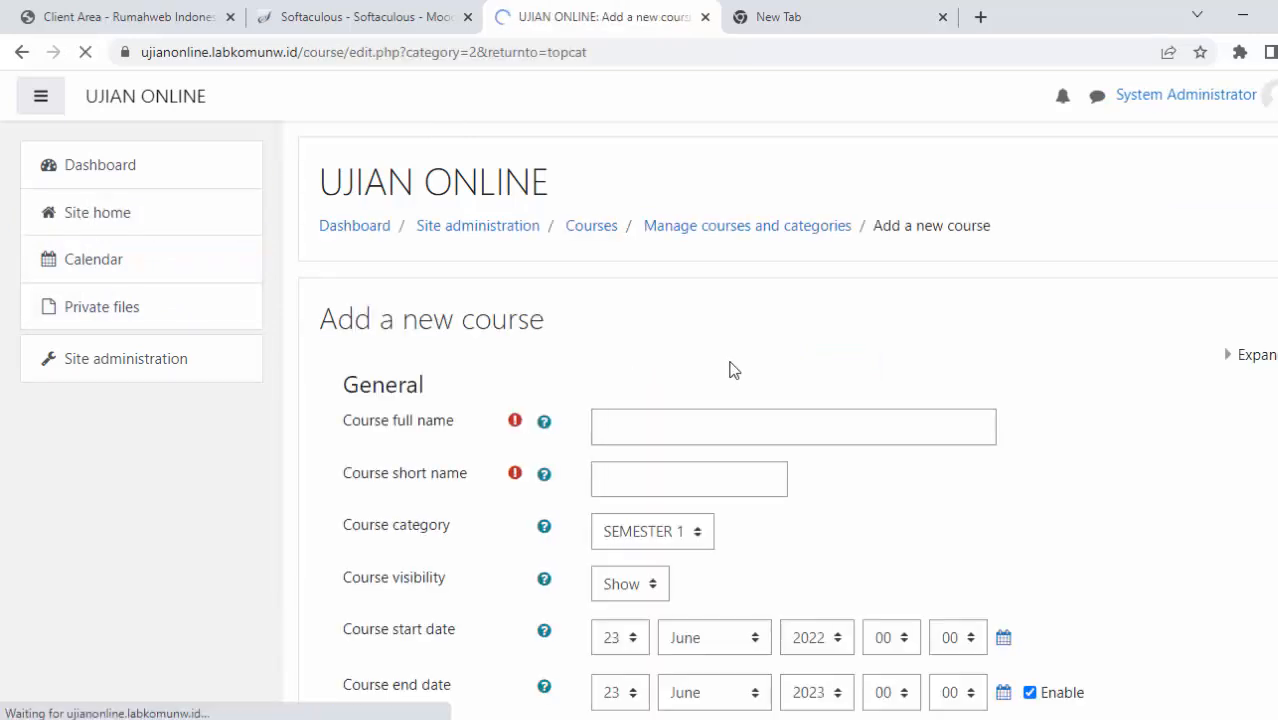
Set the new course's full name to UAS DESAIN GRAFIS.
click(638, 424)
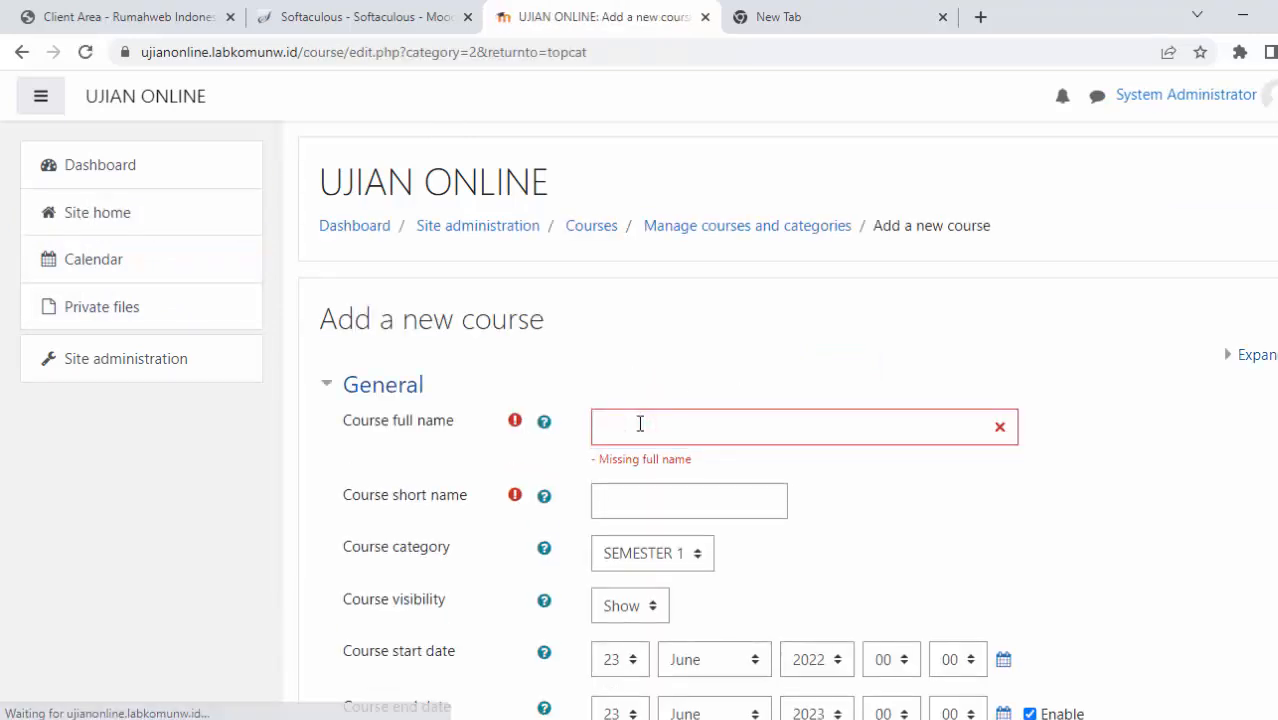
click(634, 424)
text(UJIAN AKHIR SEMESTER)
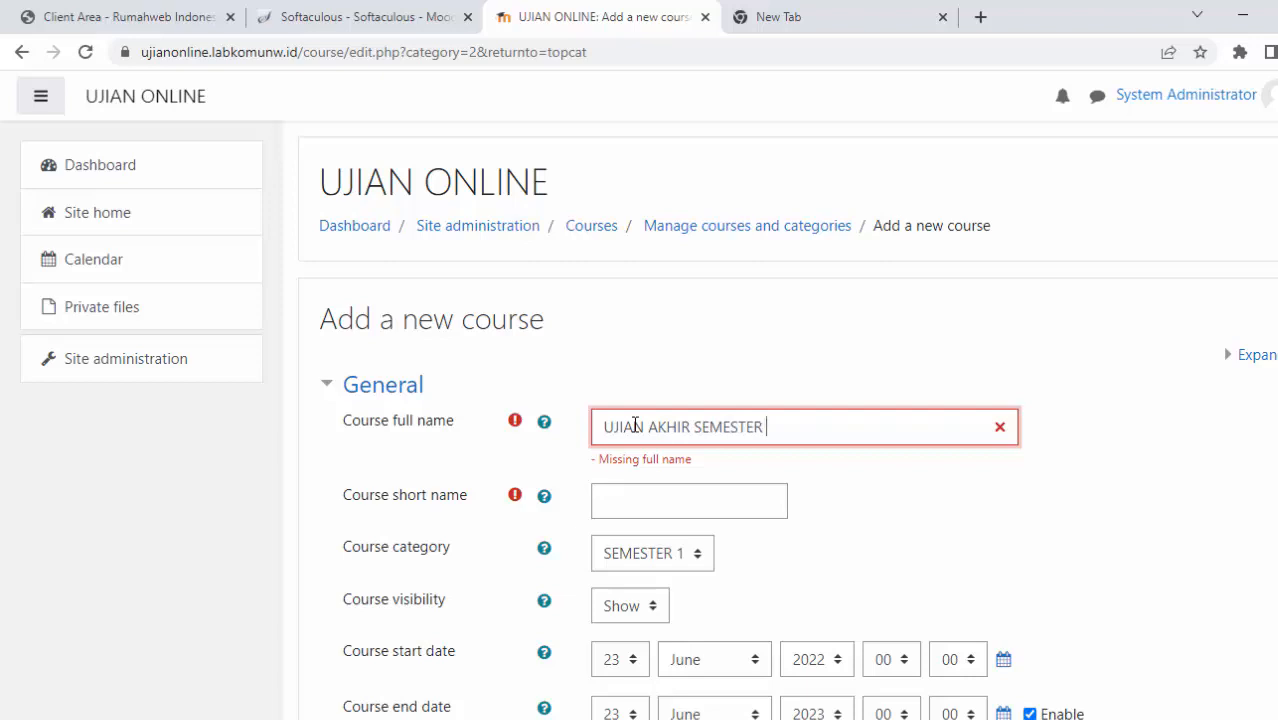
key(BackSpace)
key(BackSpace)
key(BackSpace)
key(BackSpace)
key(BackSpace)
key(BackSpace)
key(BackSpace)
key(BackSpace)
key(BackSpace)
key(BackSpace)
key(BackSpace)
key(BackSpace)
key(BackSpace)
key(BackSpace)
key(BackSpace)
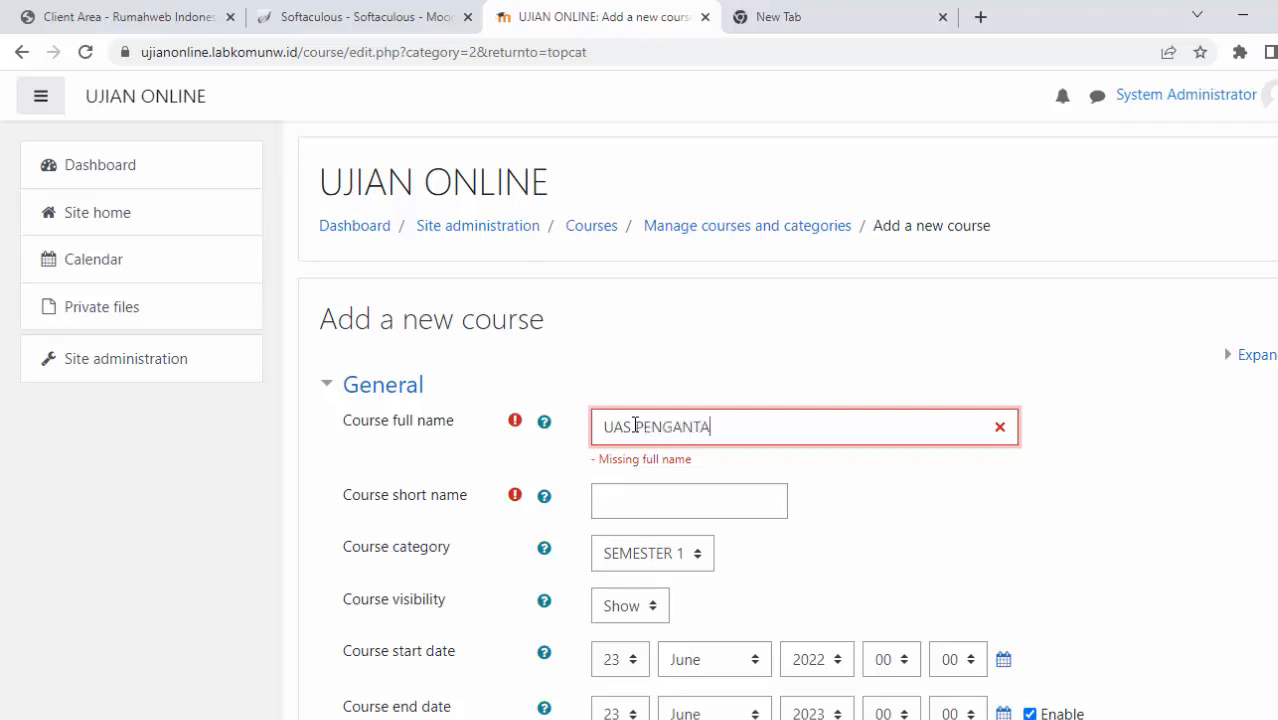
key(BackSpace)
key(BackSpace)
key(BackSpace)
key(BackSpace)
Set the course short name to UJIAN AKHIR SEMESTER MK UAS DESAIN GRAFIS.
click(655, 510)
drag(748, 427, 548, 418)
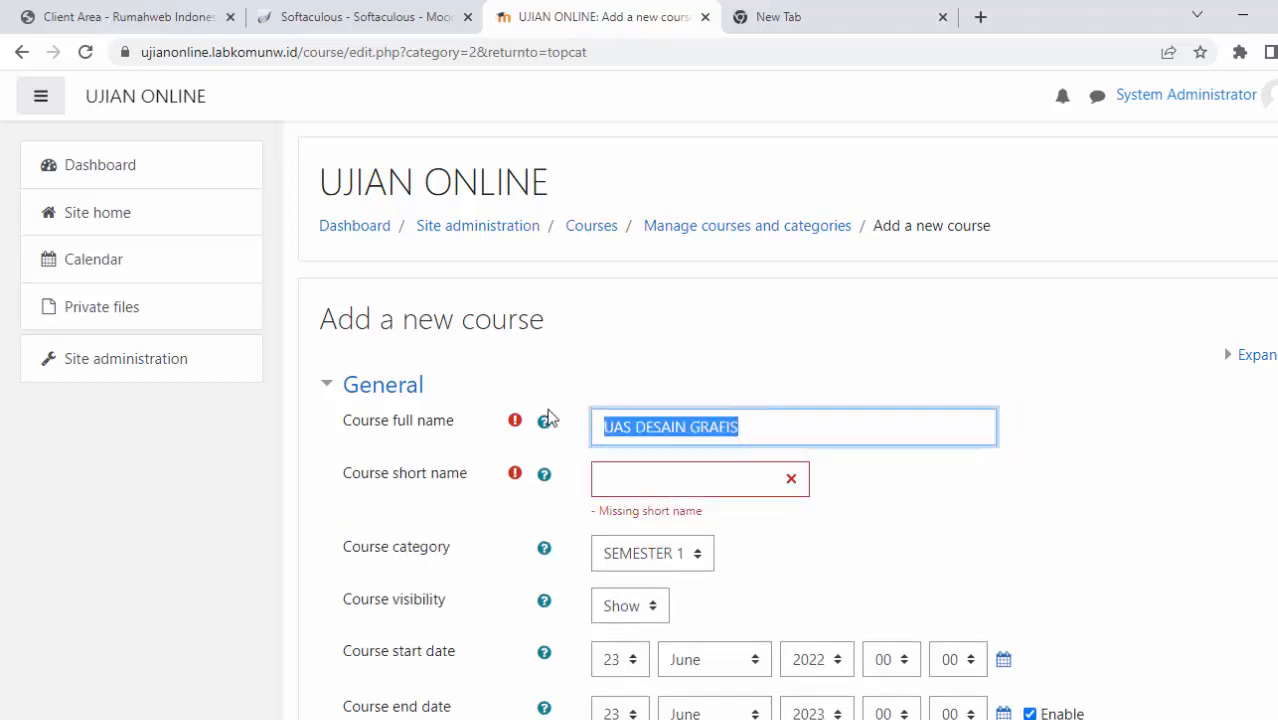
click(660, 493)
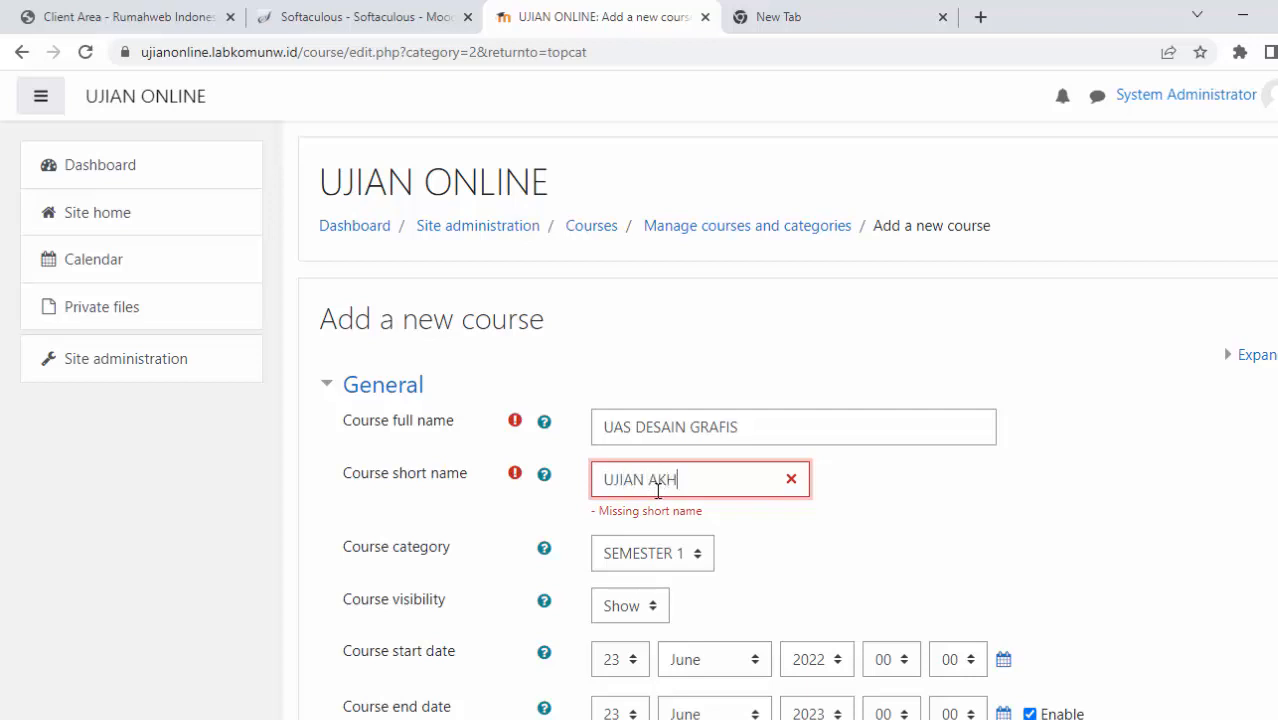
text(UJIAN AKHIR SEMESTER)
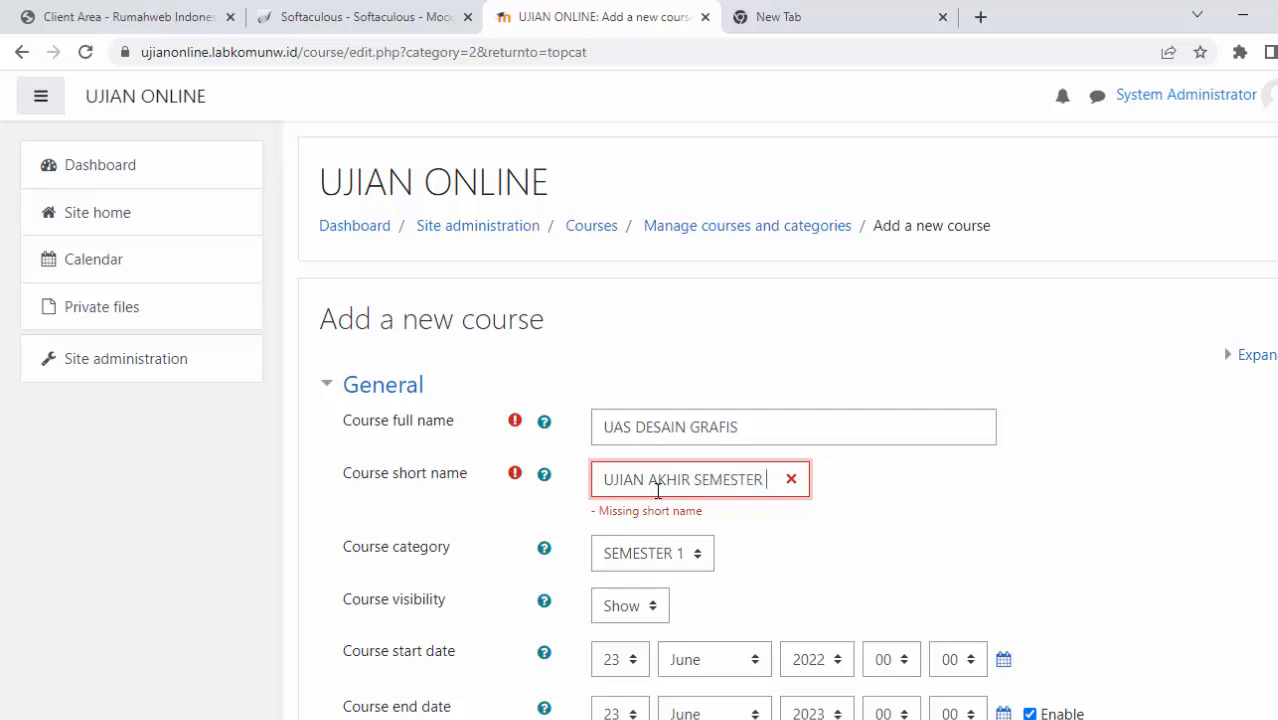
text( MK)
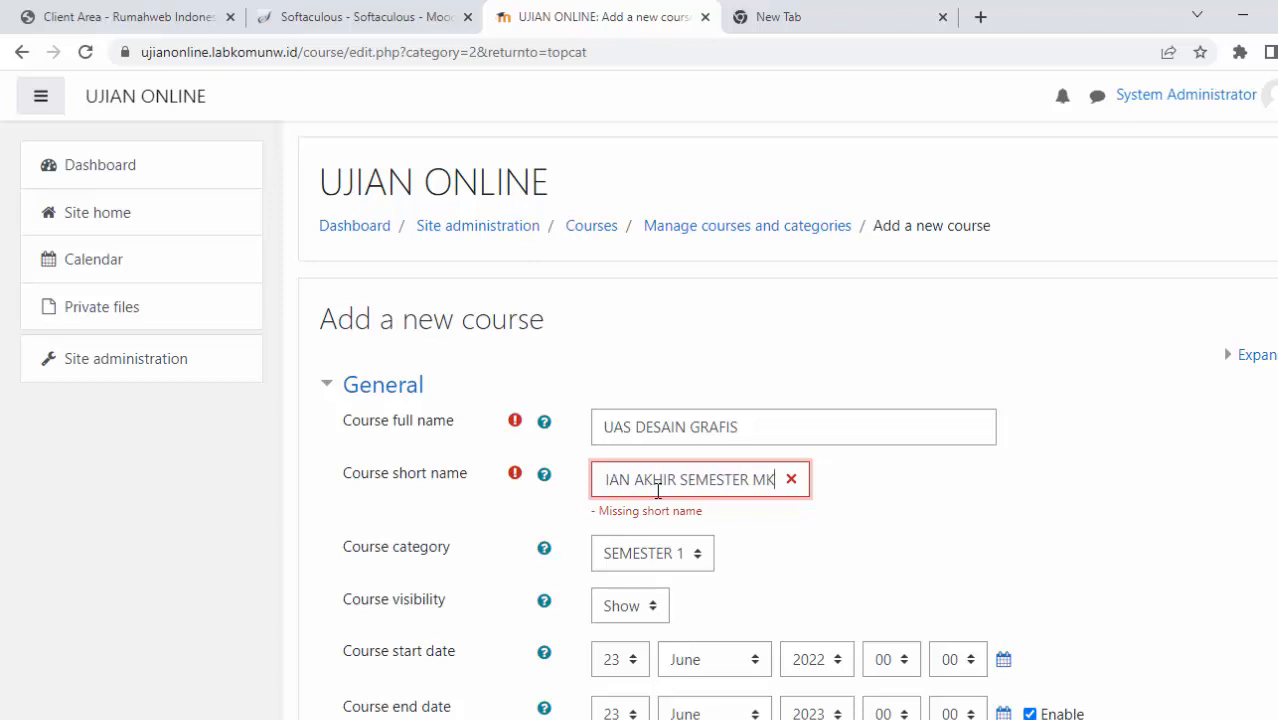
text( UAS)
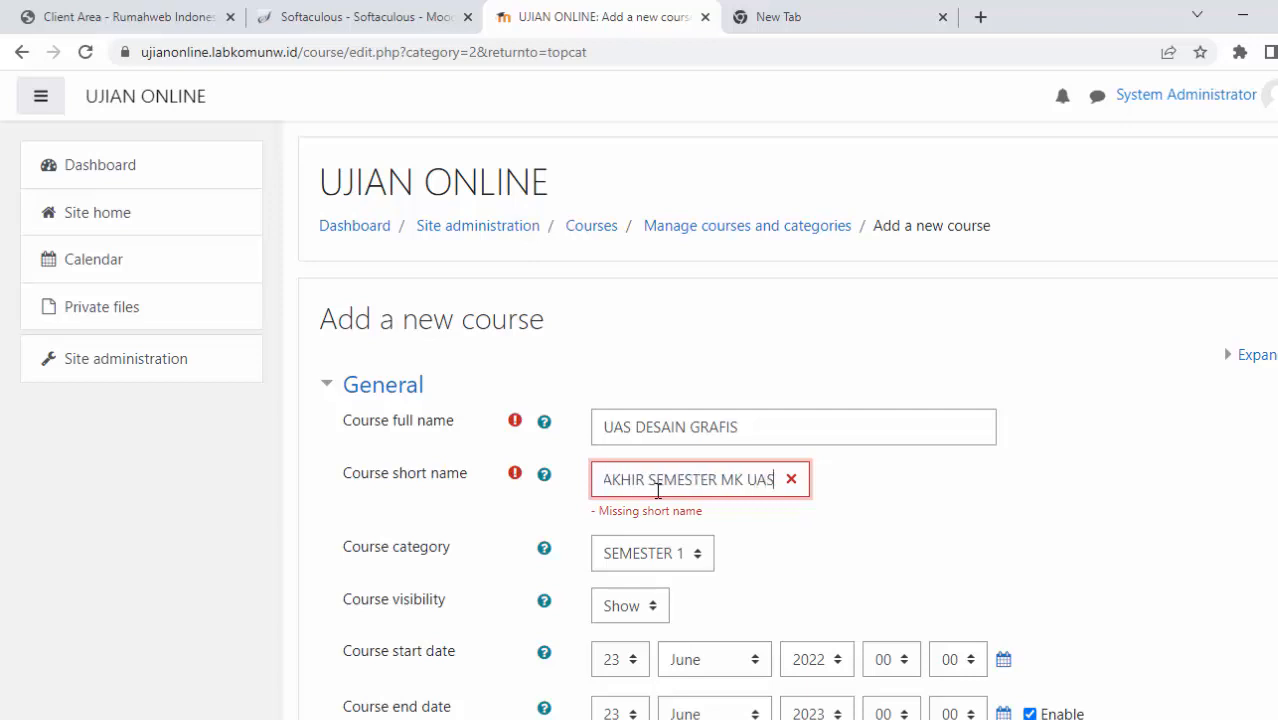
text( DESAIN GRAFIS)
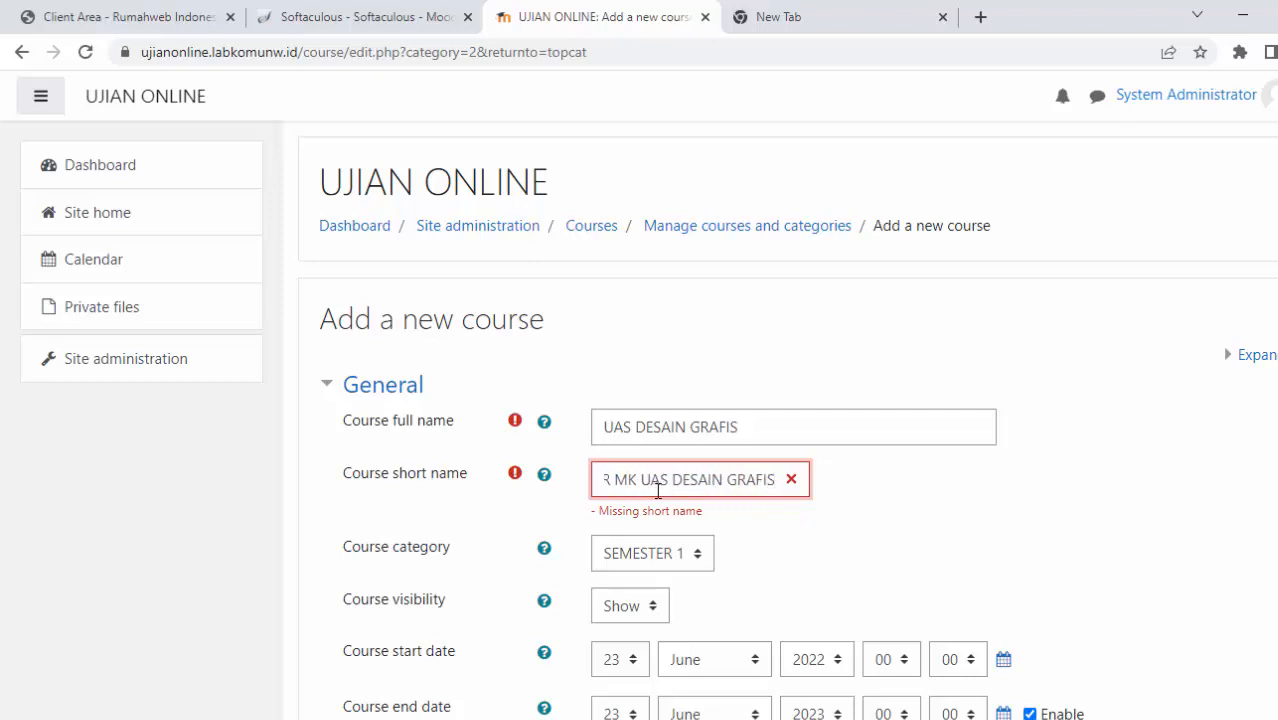
Disable the course end date and keep the course in the SEMESTER 1 category.
scroll(950, 525, down, 3)
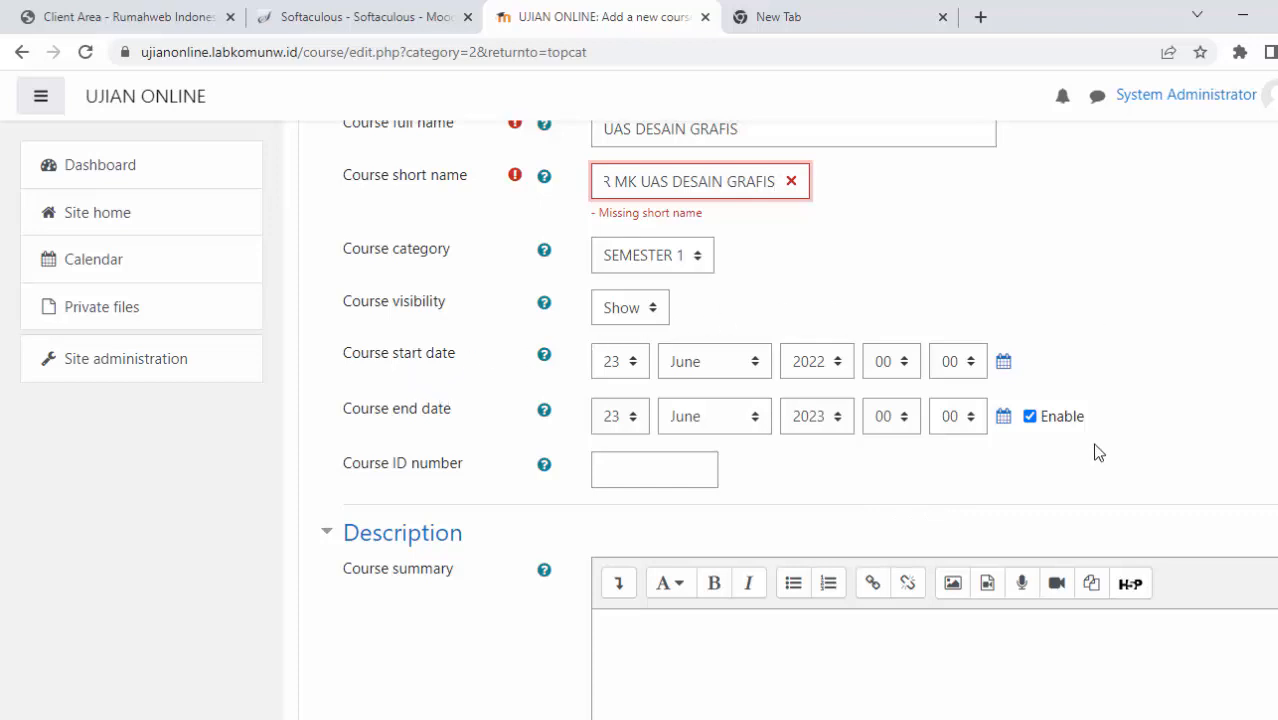
click(1034, 416)
click(1031, 396)
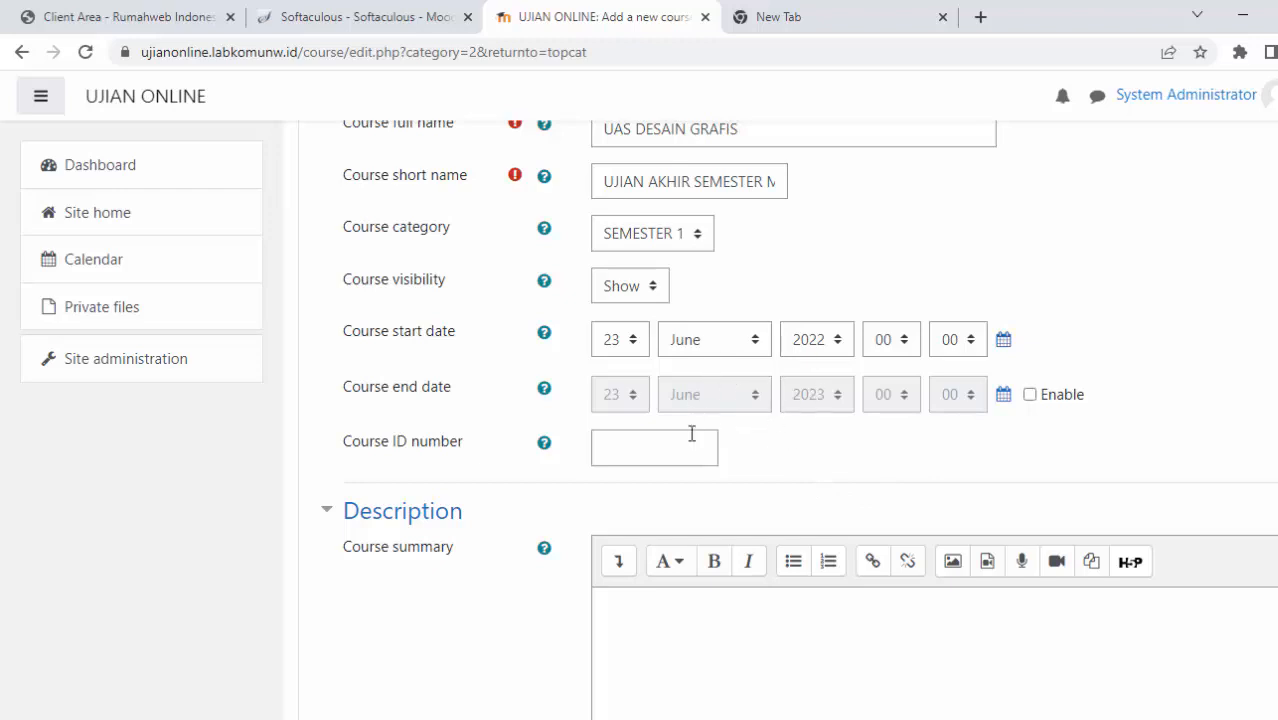
Search Wikimedia for a course image with PENGANTAR KOMPUTER, check the file upload option and close the file picker without choosing a file.
scroll(891, 445, down, 4)
scroll(891, 445, down, 3)
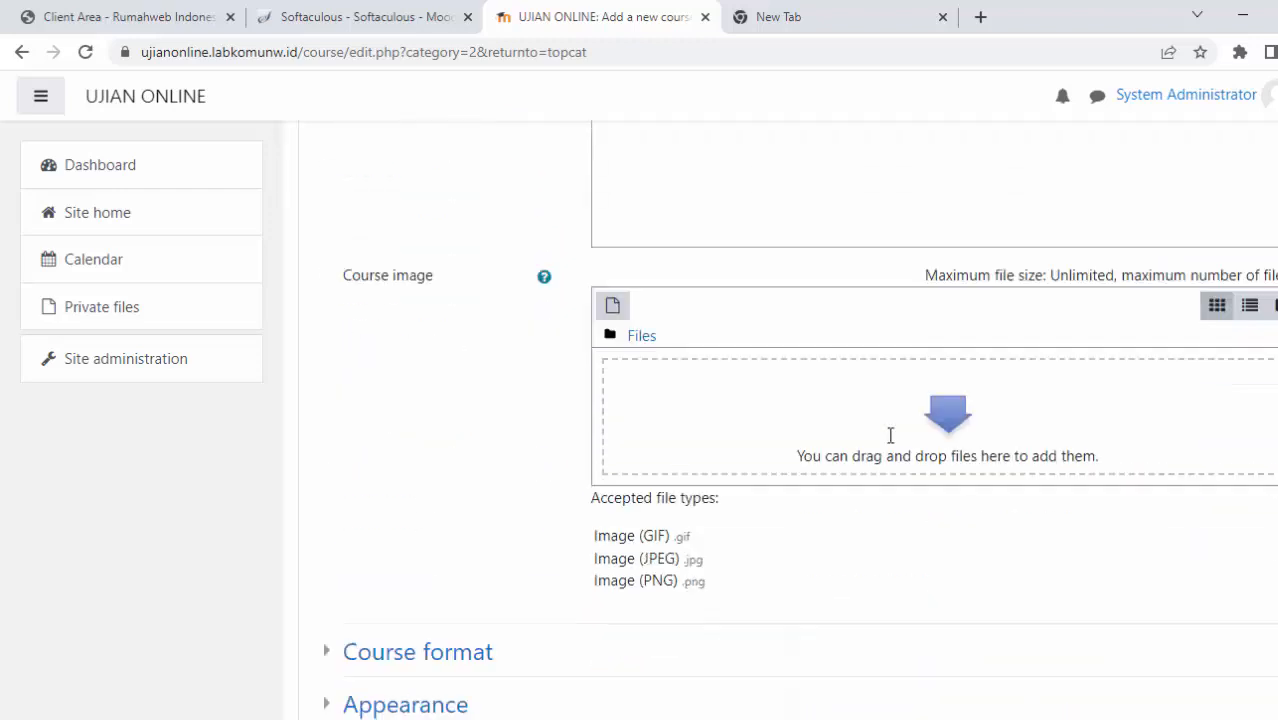
click(950, 362)
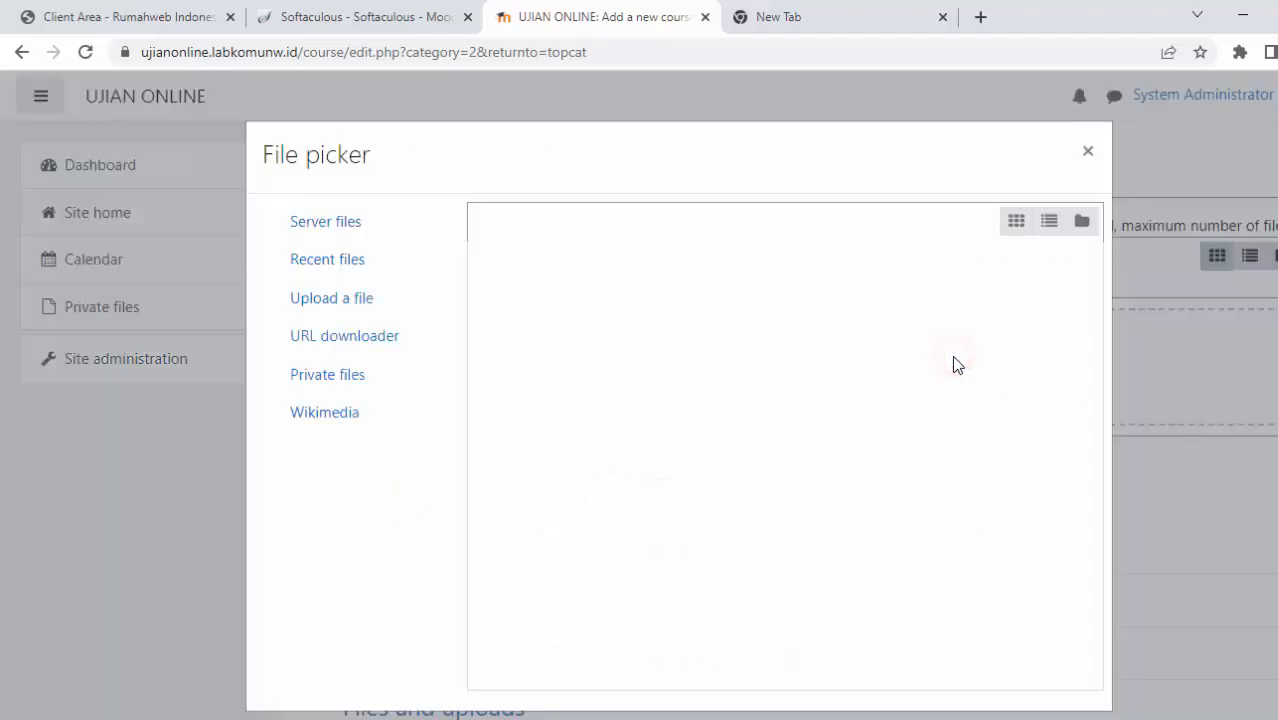
click(325, 414)
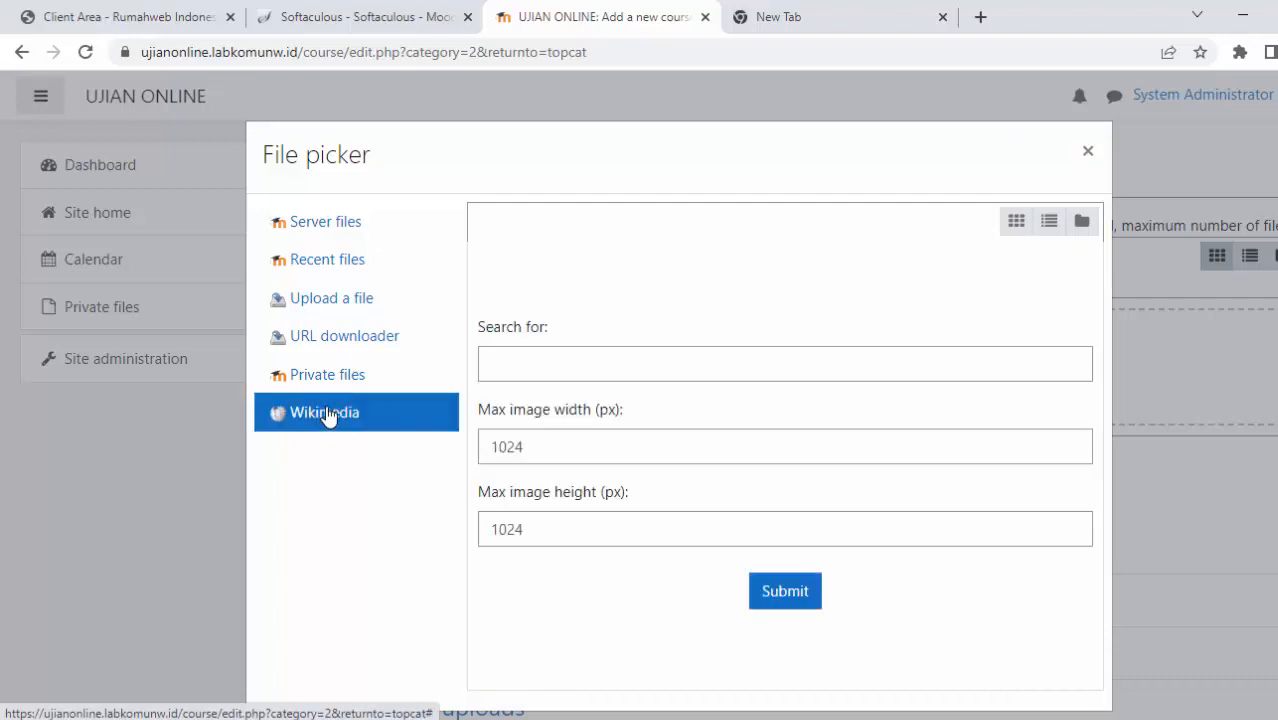
click(334, 386)
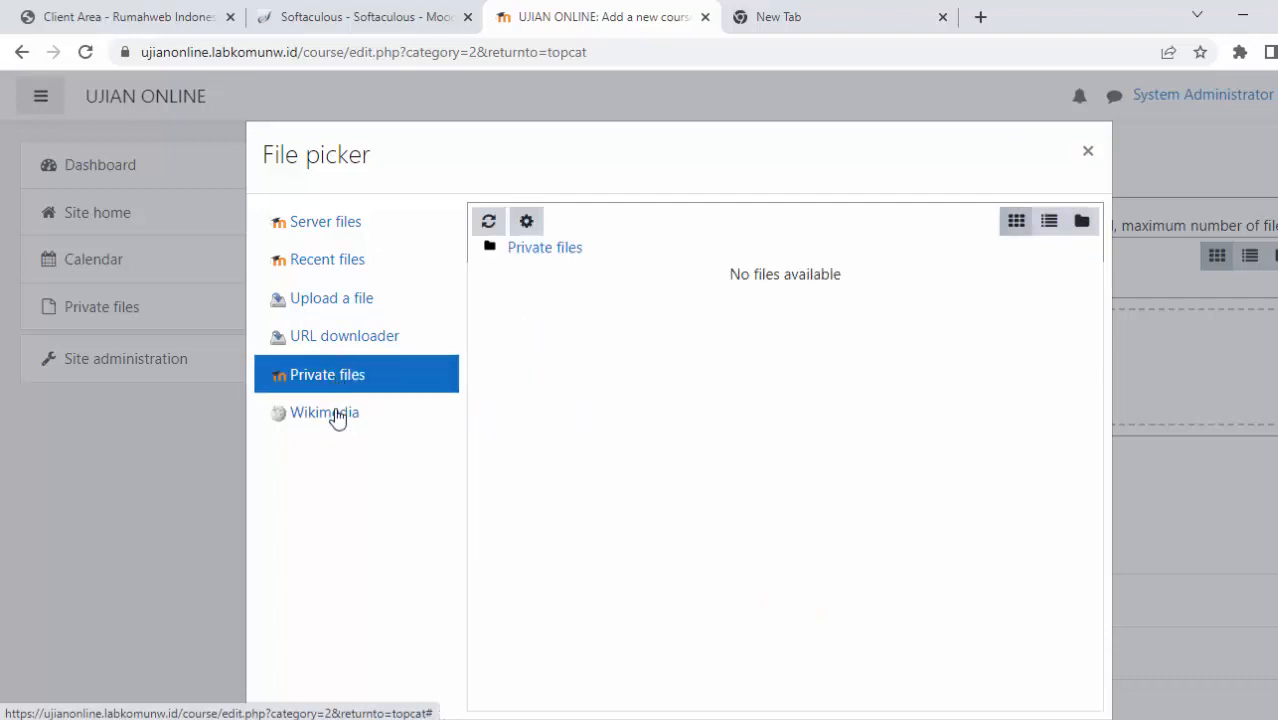
click(333, 418)
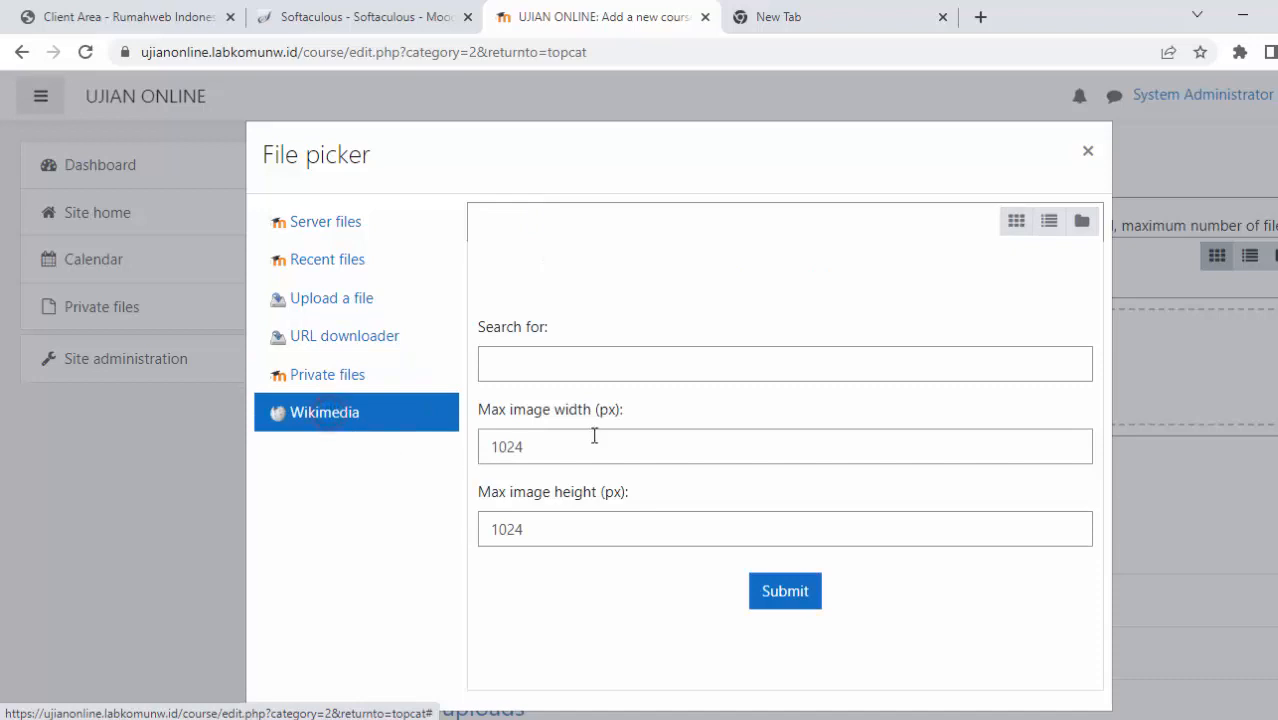
click(555, 369)
text(PENGANTAR KOMPUTER)
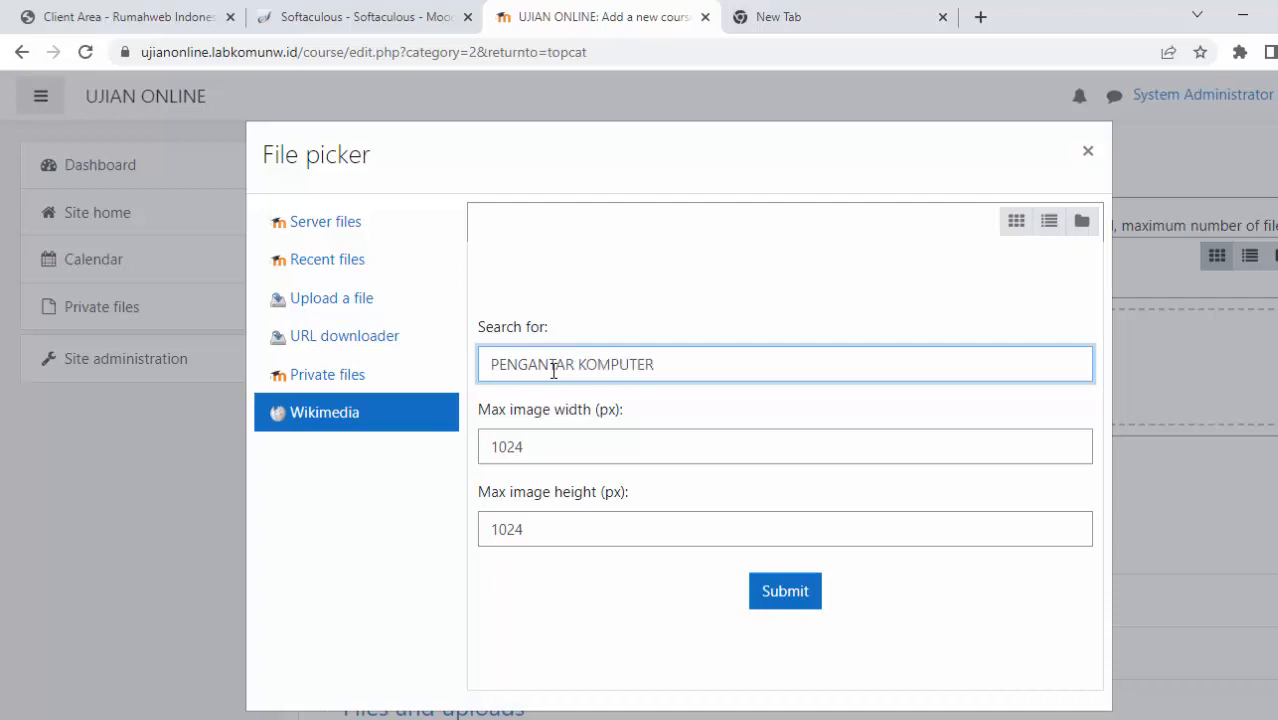
click(787, 600)
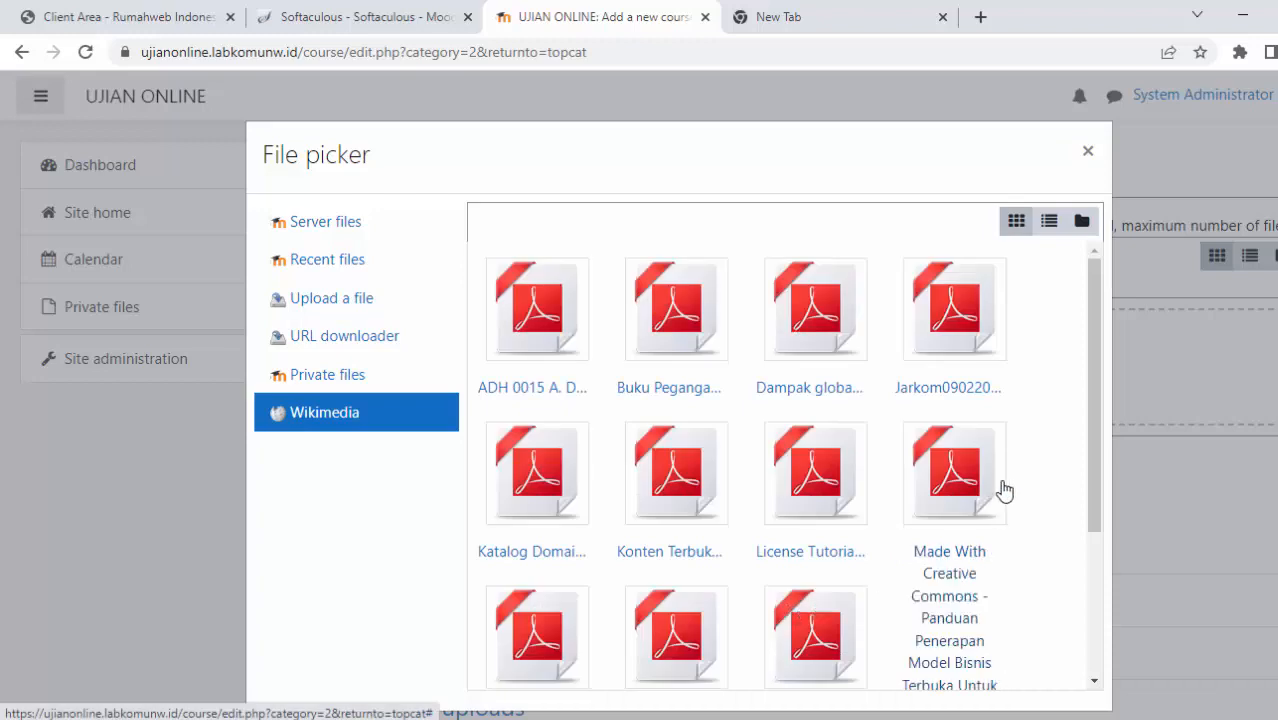
drag(1097, 426, 1102, 468)
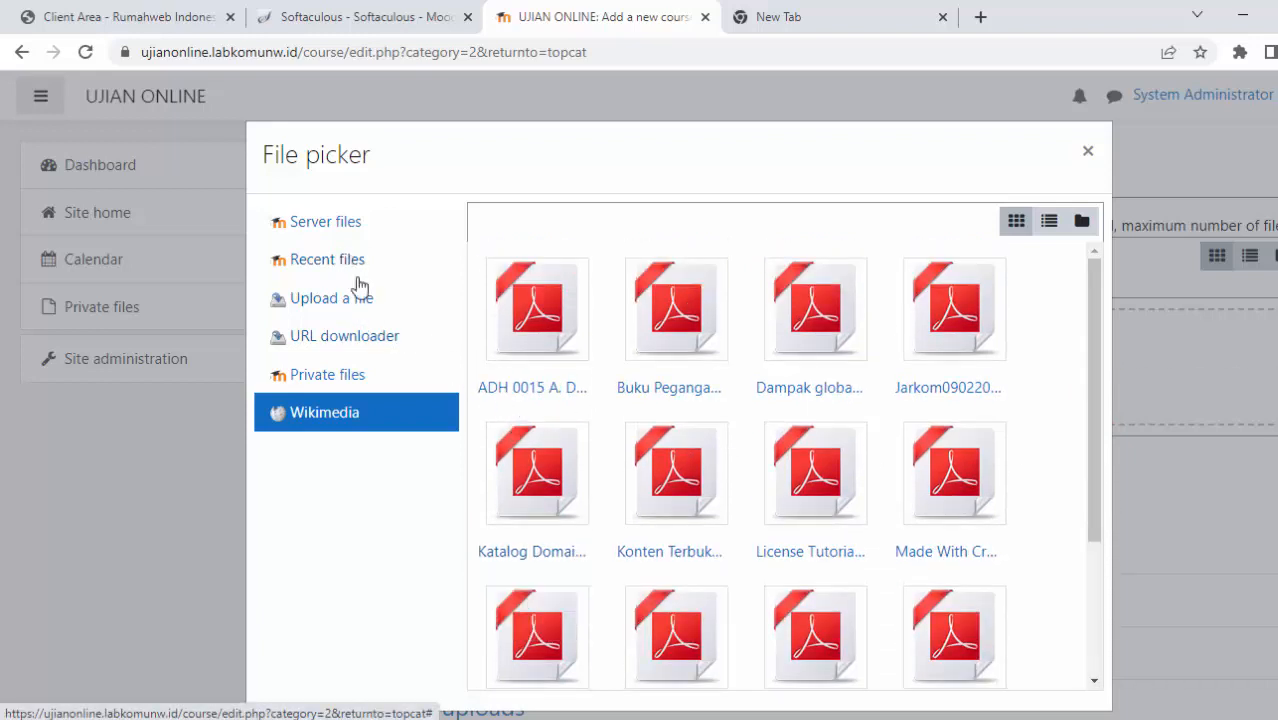
click(334, 297)
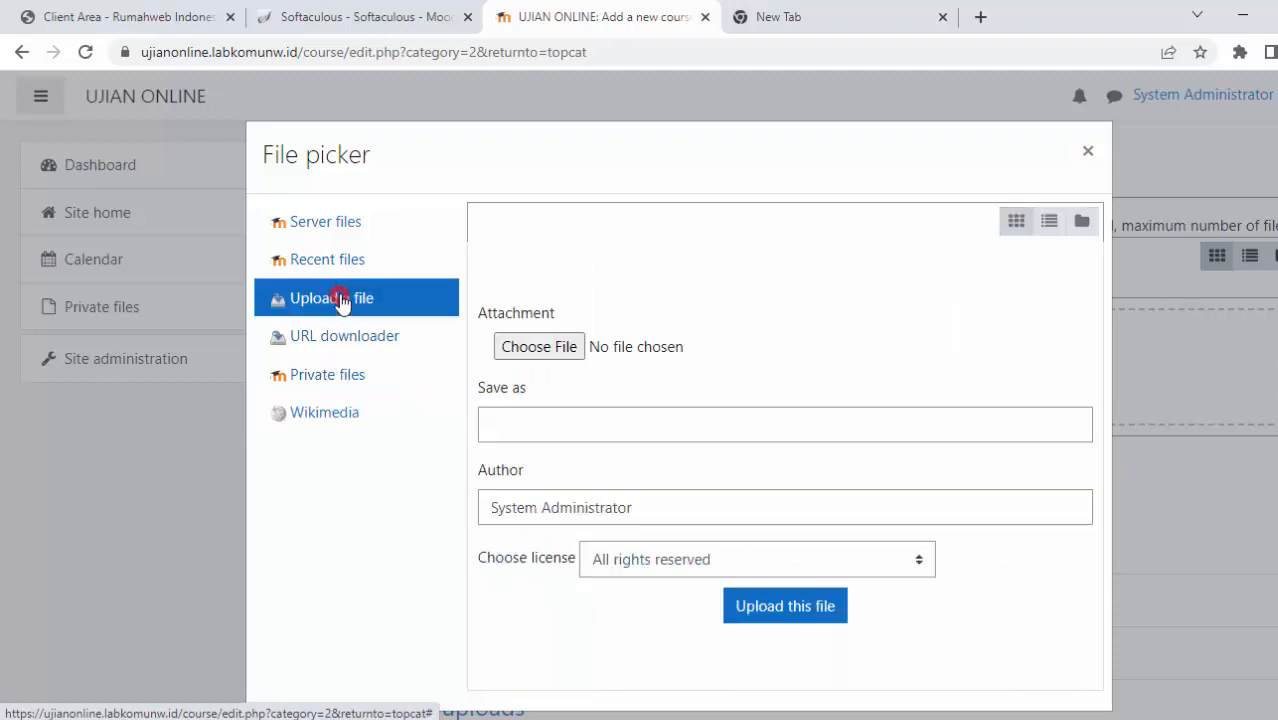
click(1088, 150)
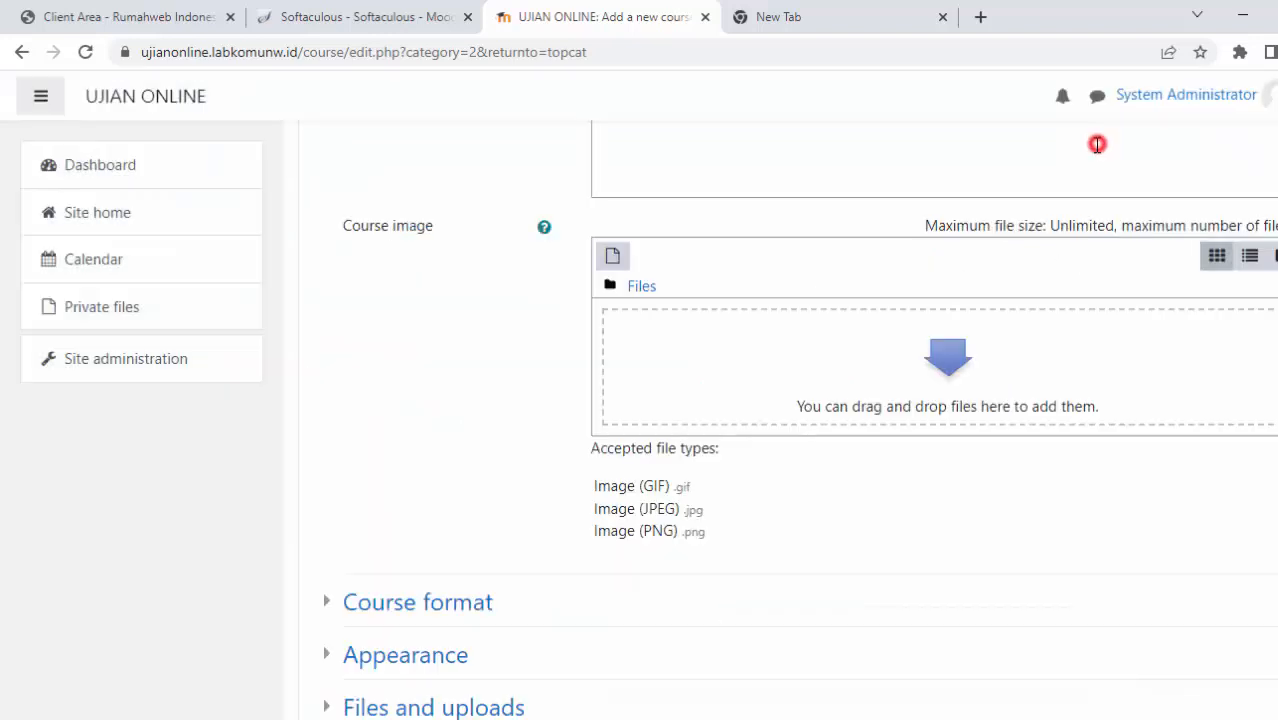
Reopen the file picker for the course image and search Wikimedia for KOMPUTER.
scroll(918, 479, up, 1)
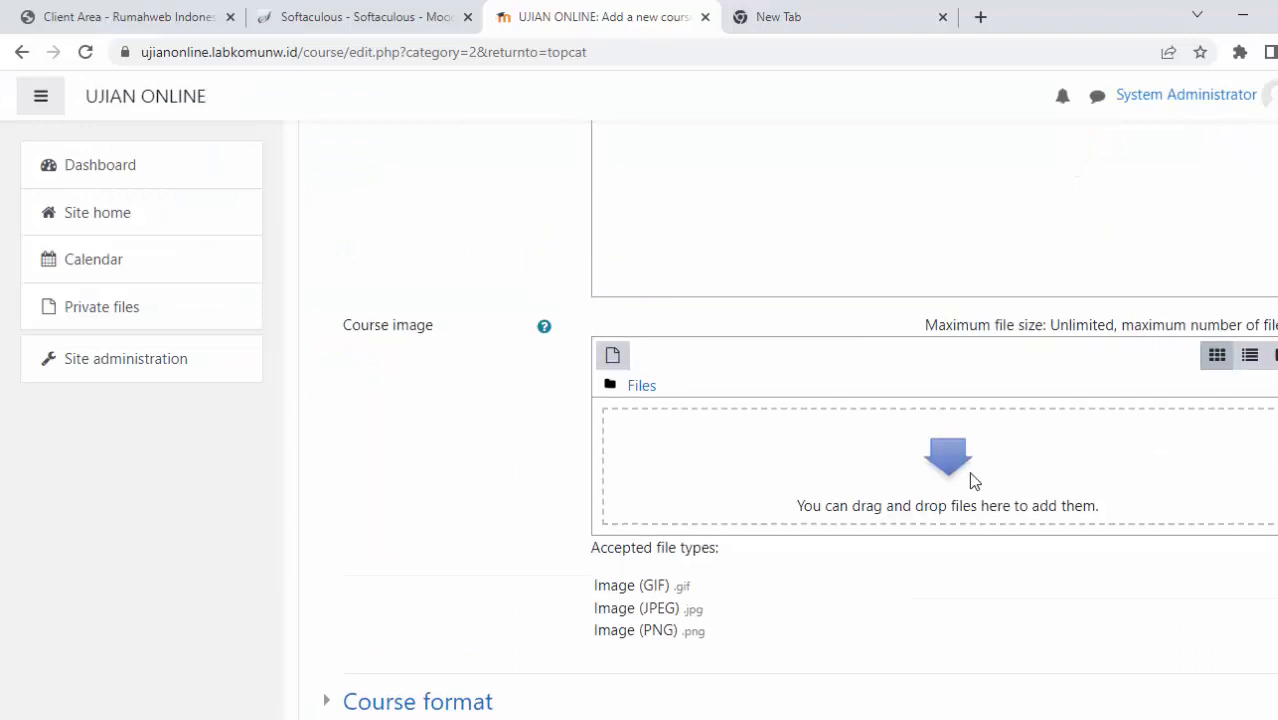
click(950, 463)
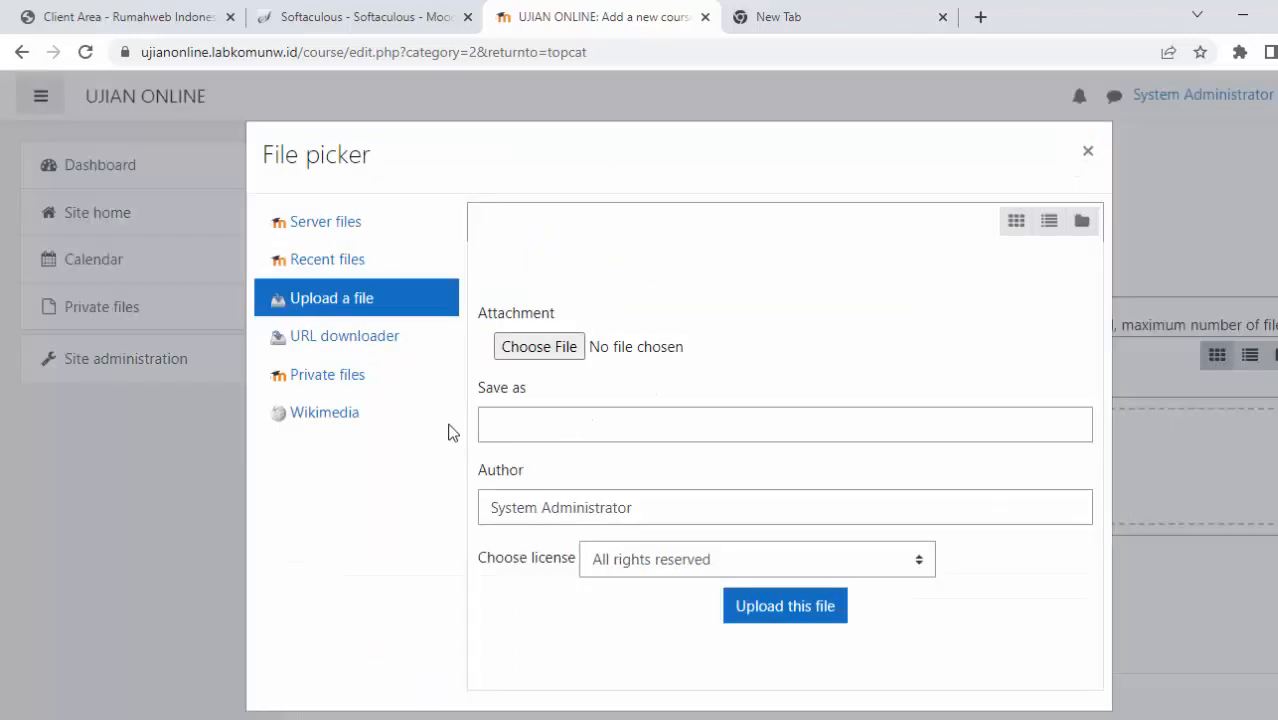
click(334, 416)
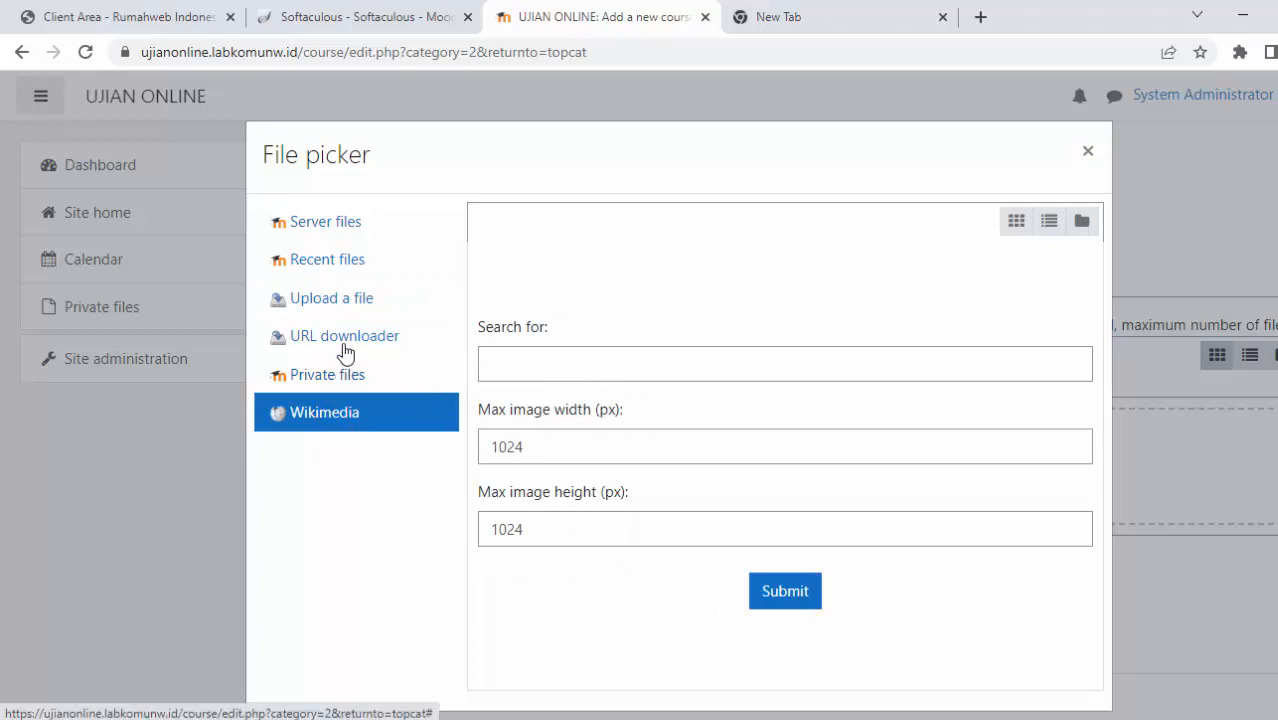
click(341, 224)
click(347, 376)
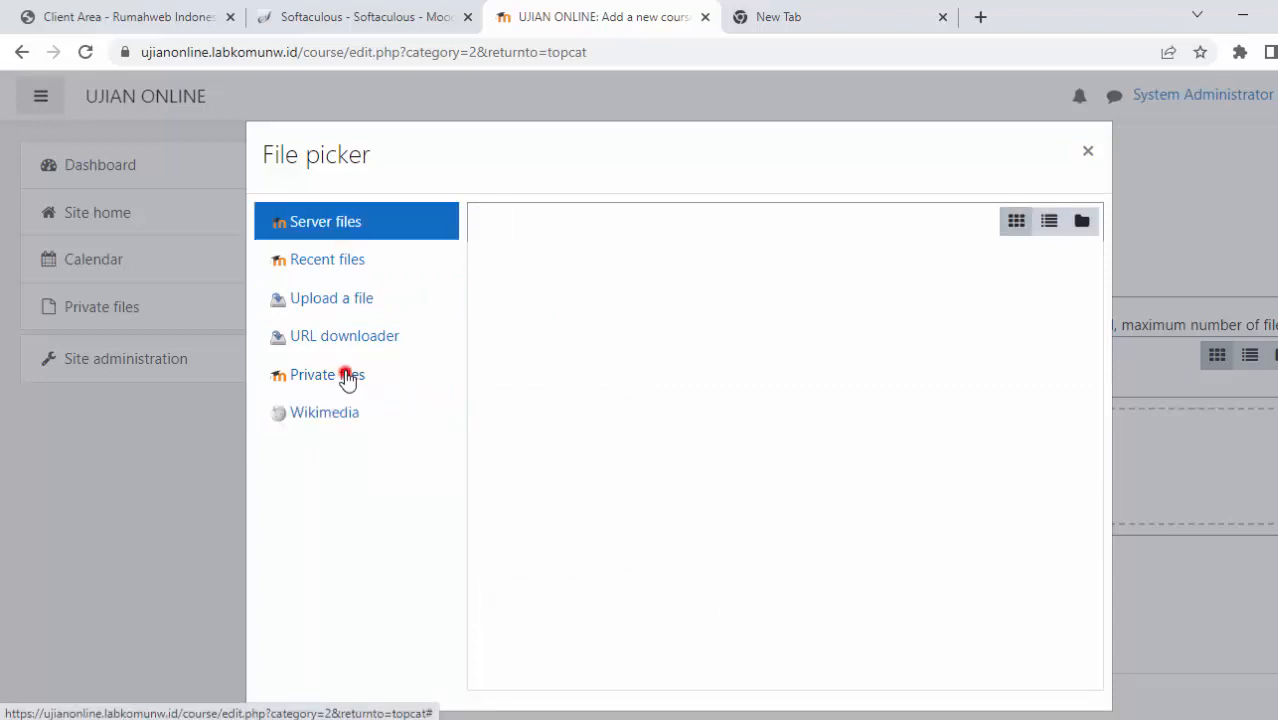
click(328, 416)
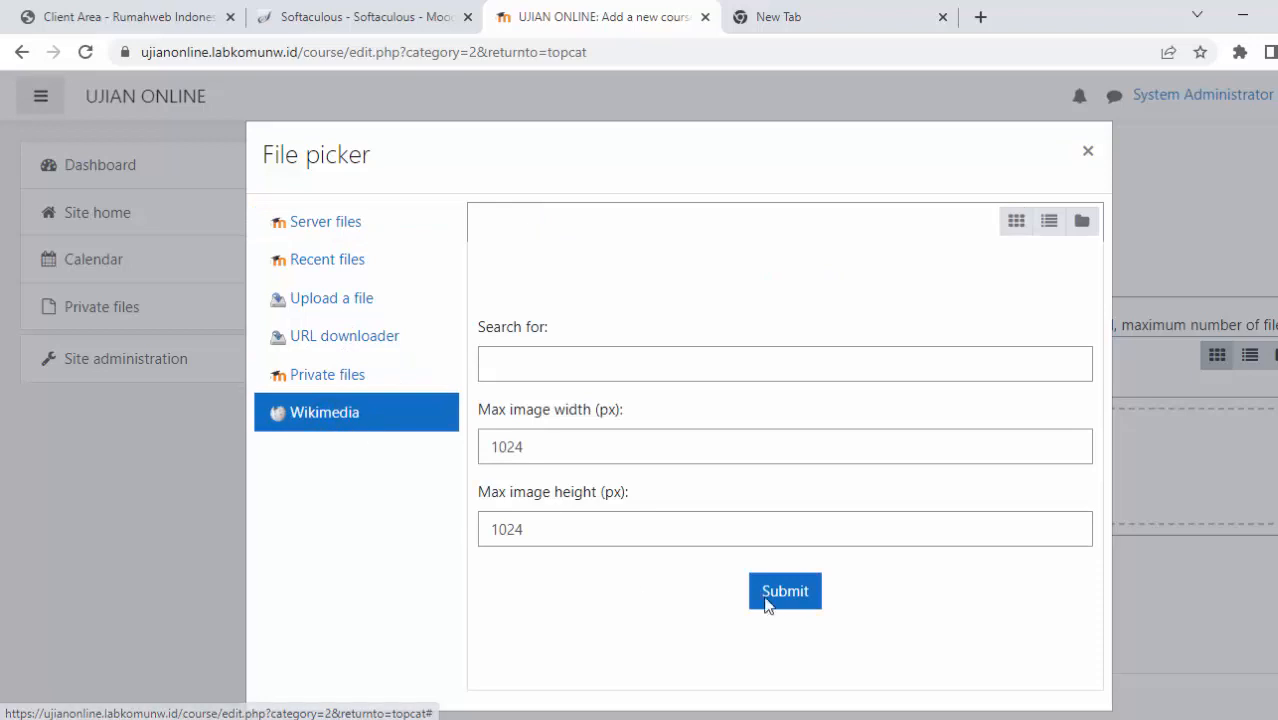
click(527, 361)
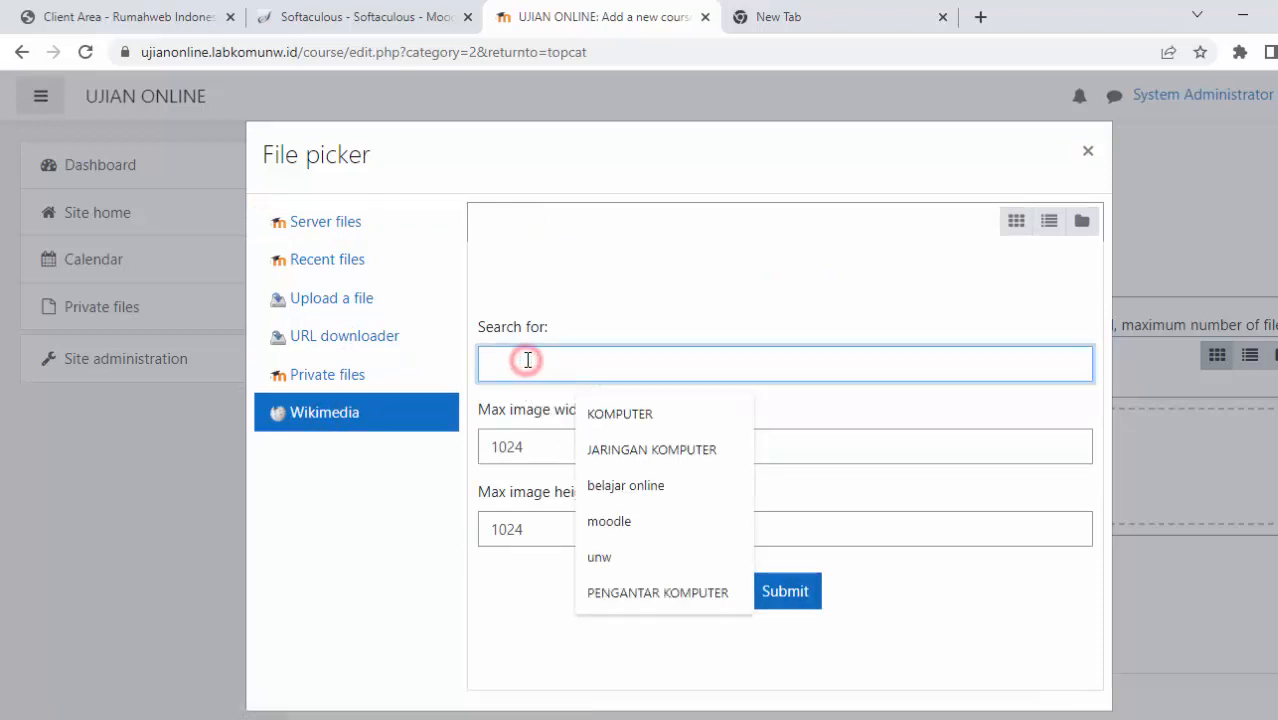
click(628, 418)
click(785, 592)
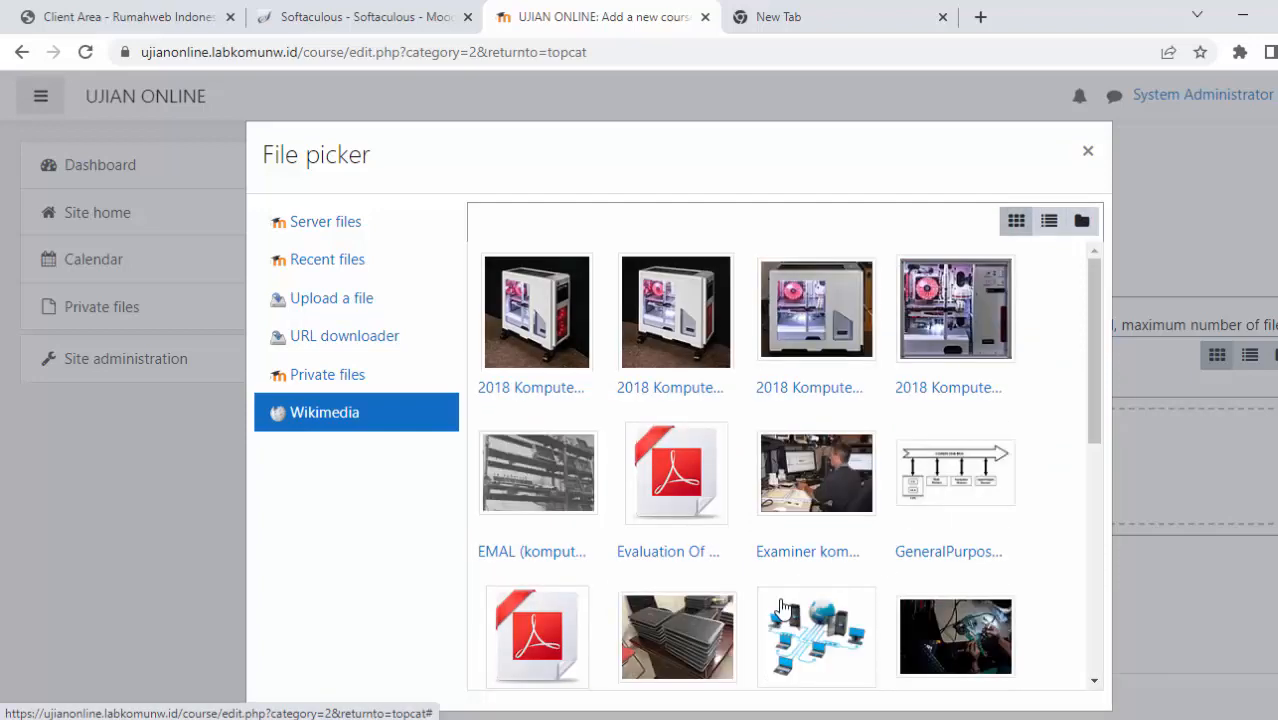
Choose Blur-chart-data-69760.jpg from the Wikimedia results as the course image, keeping its suggested name, author and Creative Commons - ShareAlike license.
drag(1096, 323, 1095, 440)
scroll(1101, 480, down, 1)
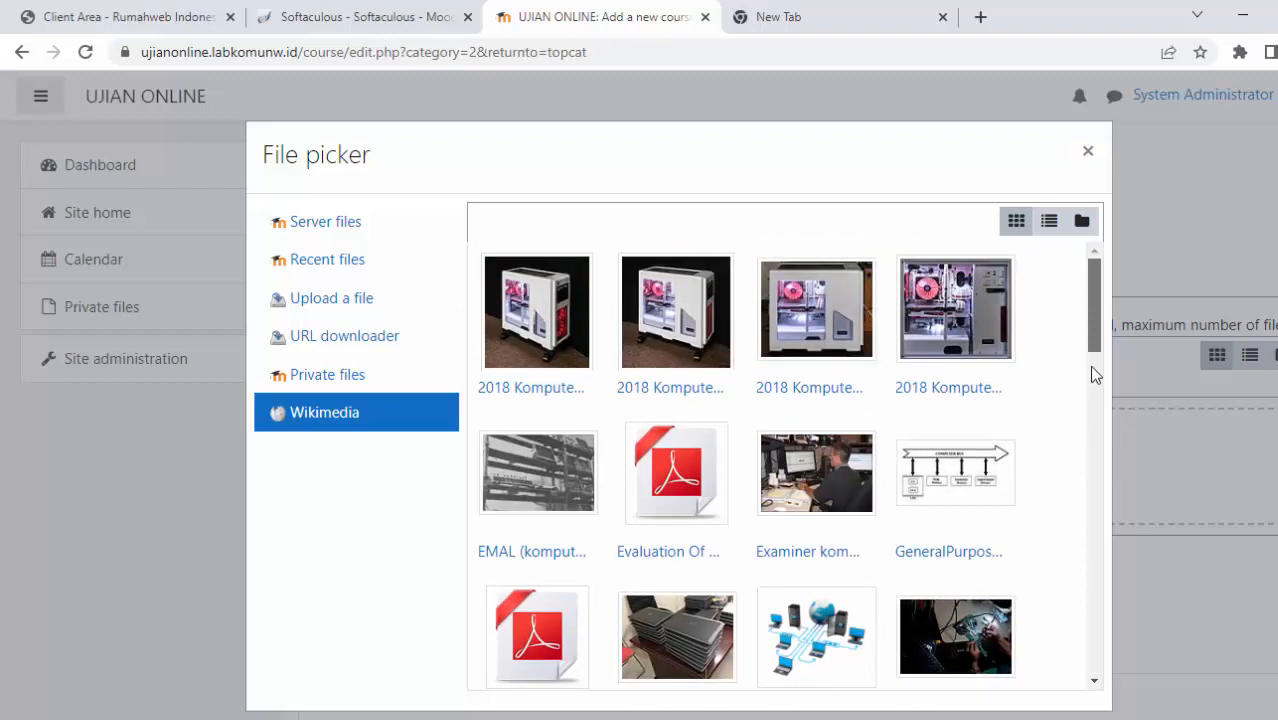
scroll(1093, 372, down, 12)
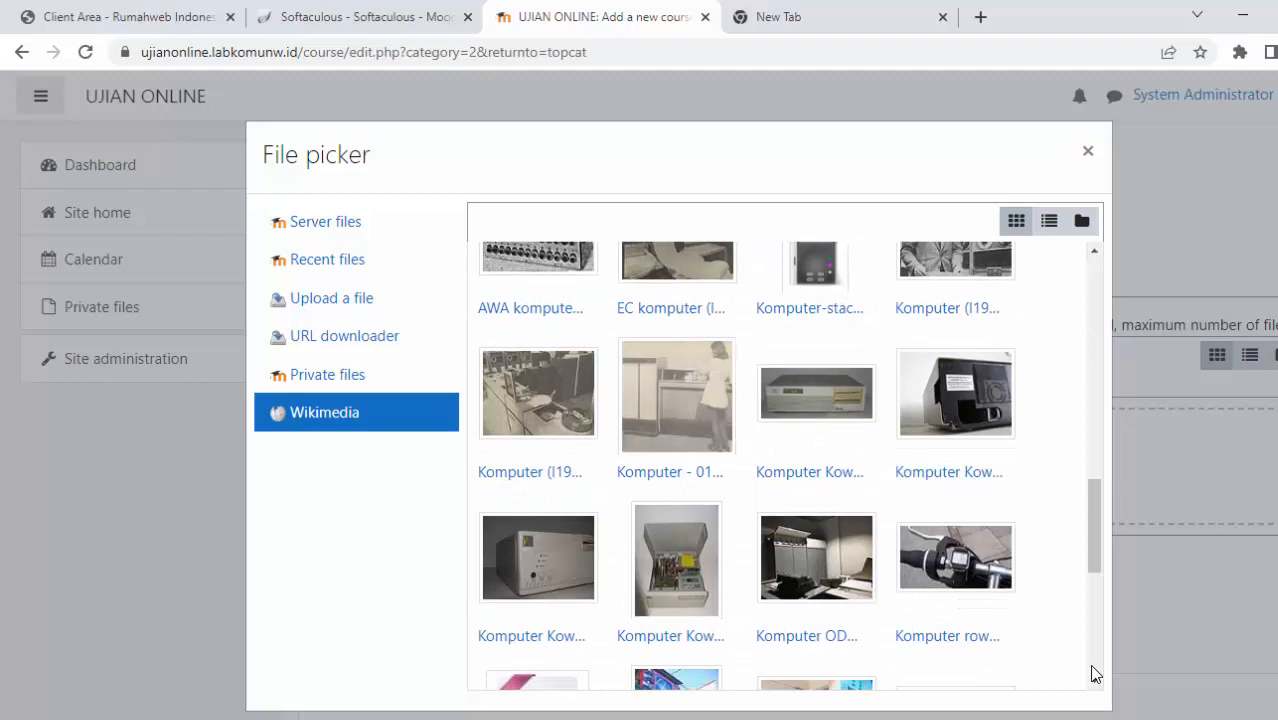
scroll(940, 558, down, 3)
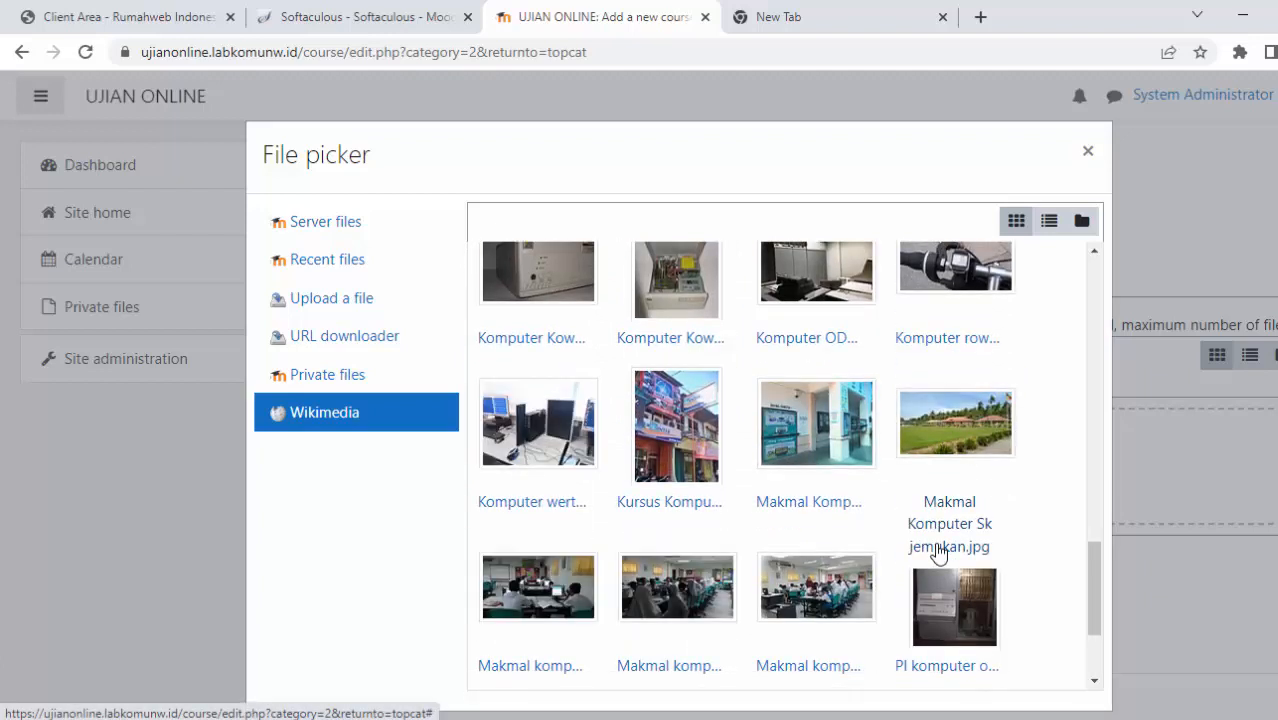
scroll(940, 555, down, 2)
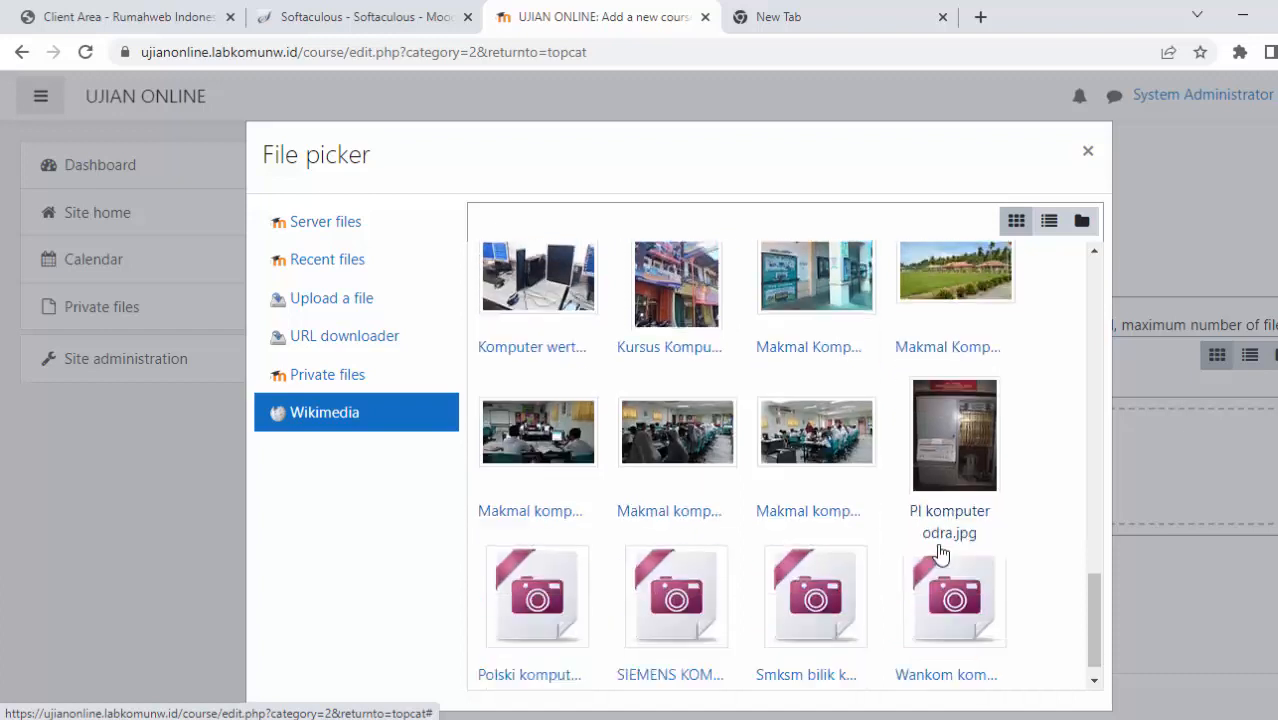
scroll(1015, 553, down, 3)
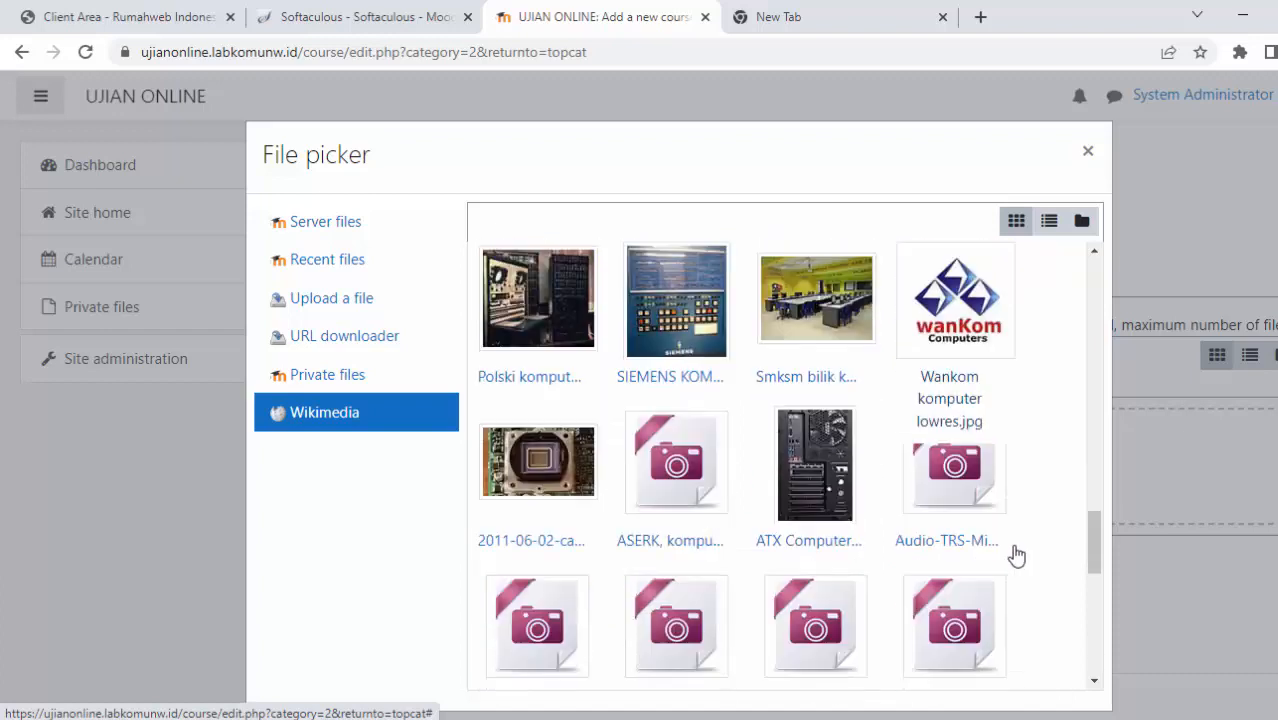
scroll(1015, 555, down, 3)
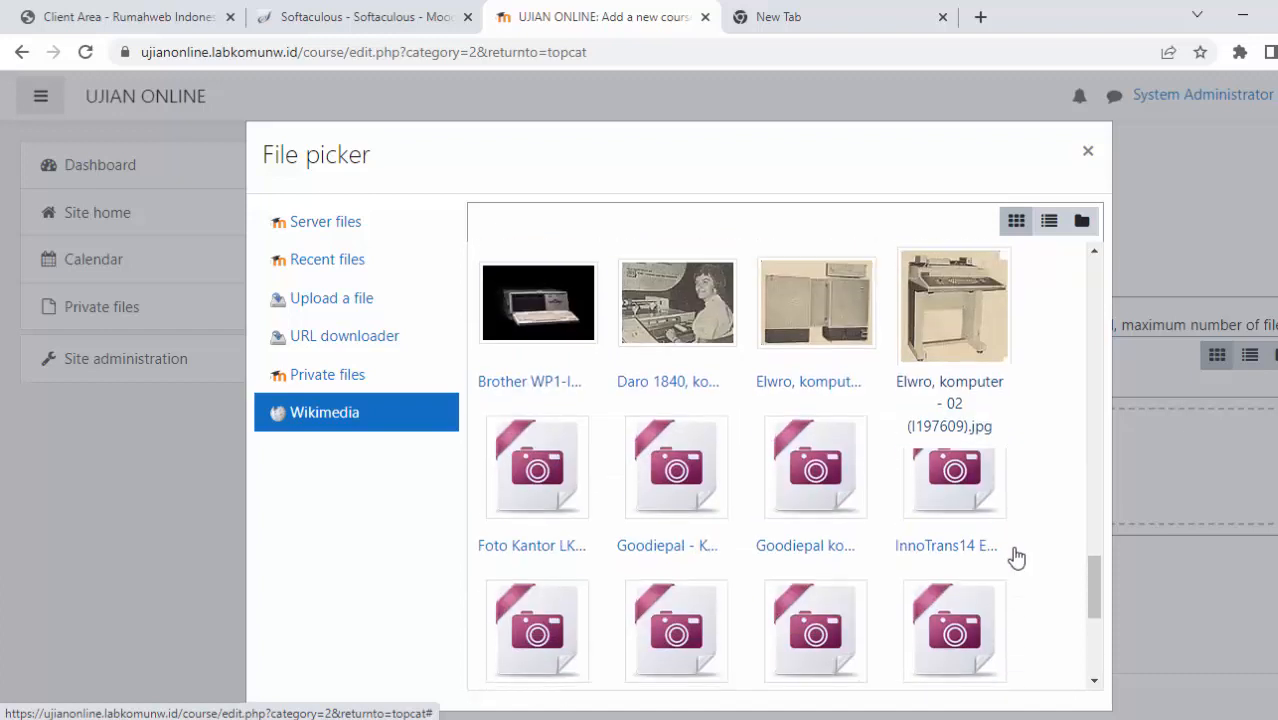
scroll(1015, 556, down, 3)
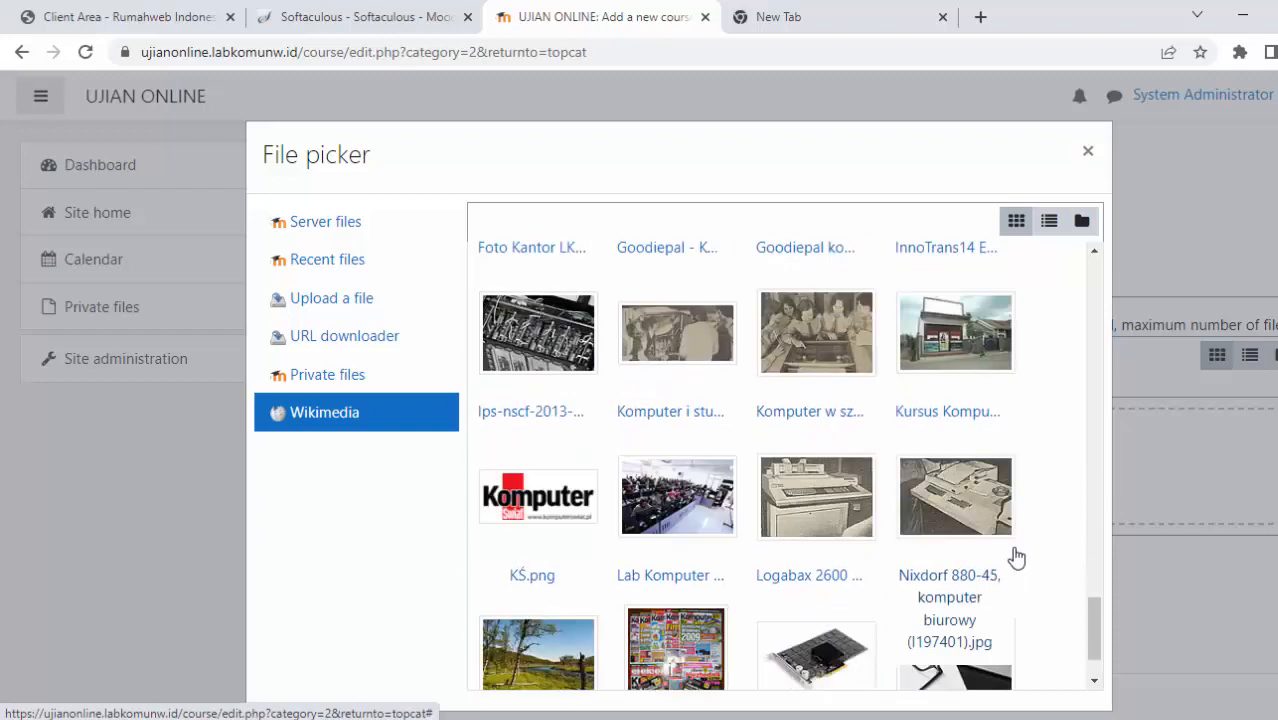
scroll(1015, 557, down, 1)
scroll(1015, 557, down, 1)
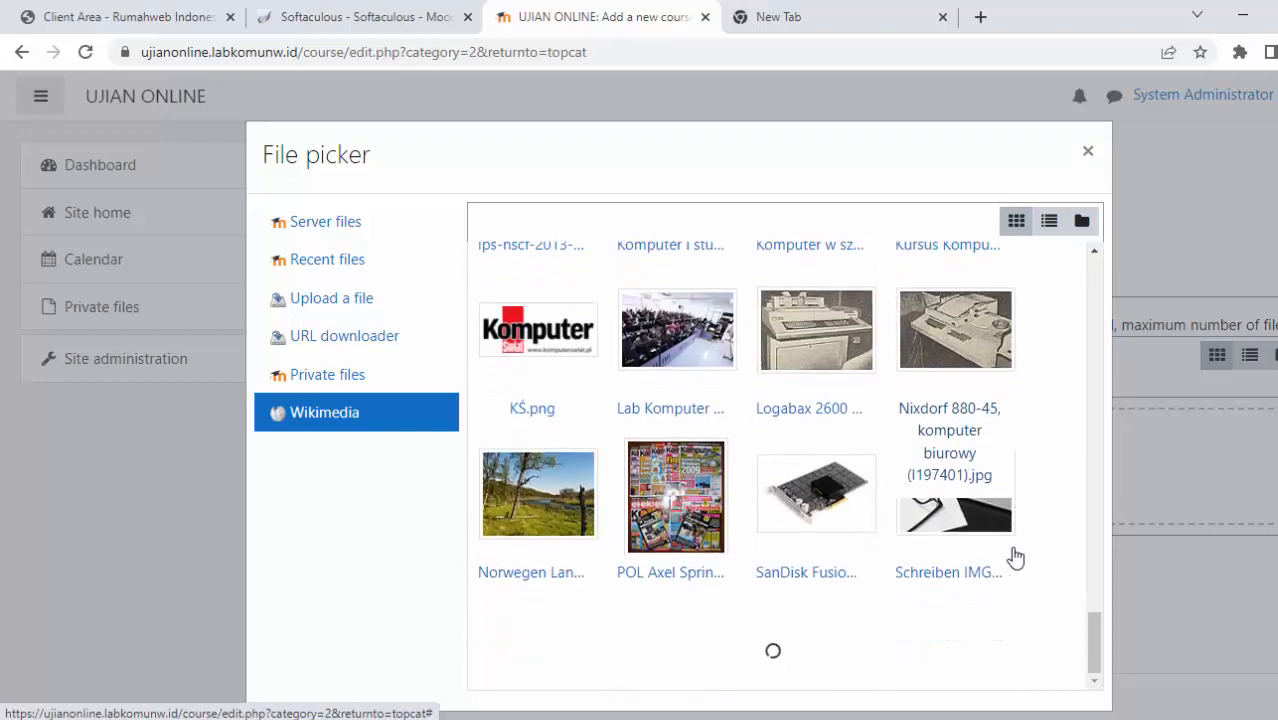
scroll(1015, 557, down, 2)
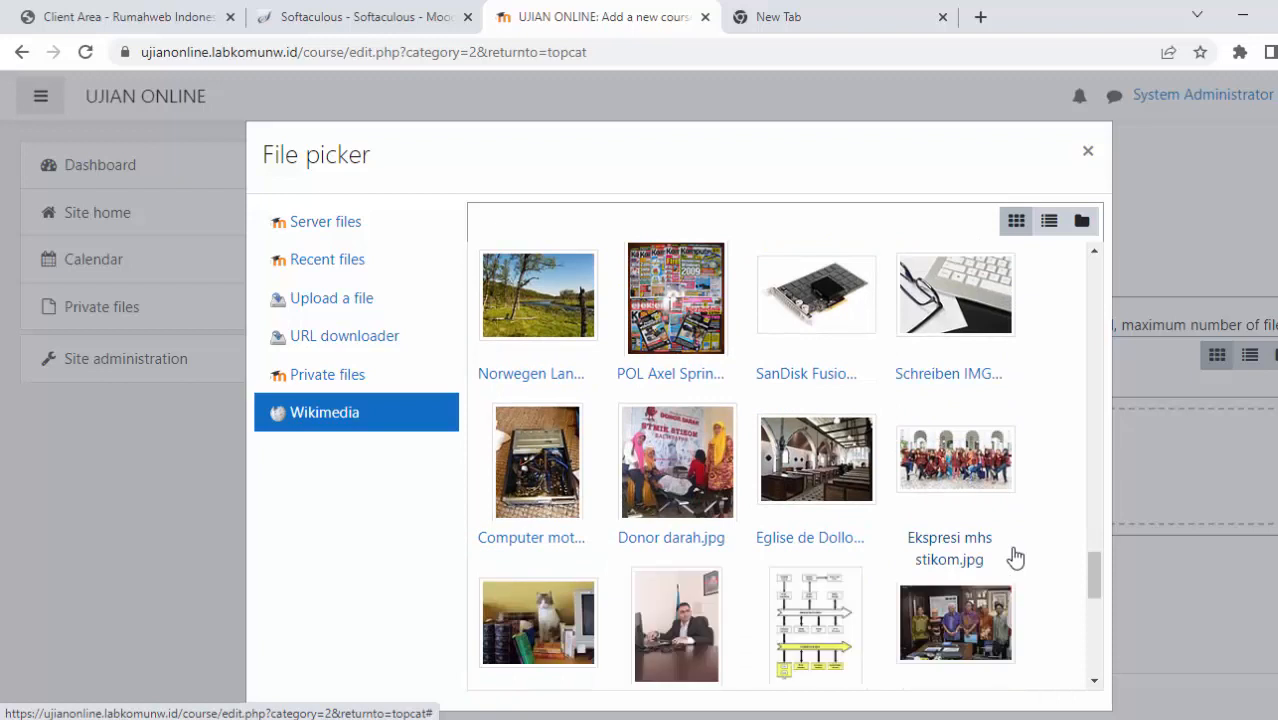
scroll(1015, 557, down, 3)
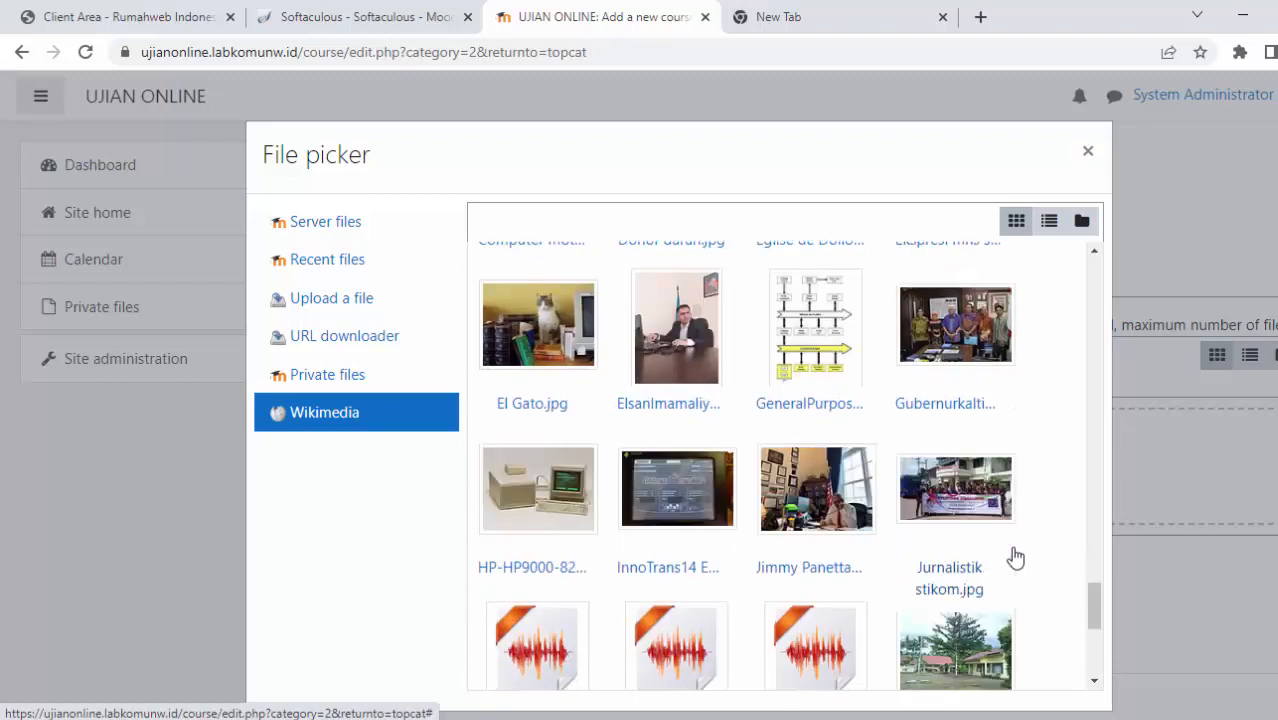
scroll(1015, 557, down, 3)
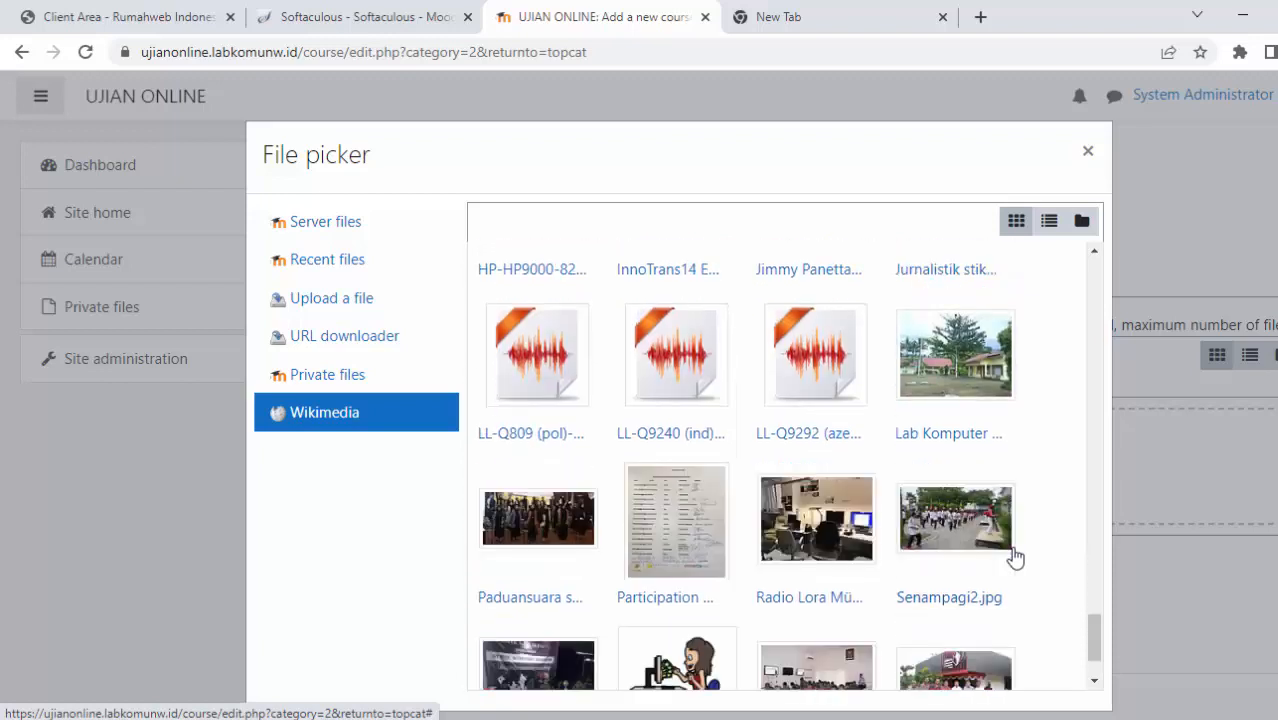
scroll(1015, 557, down, 1)
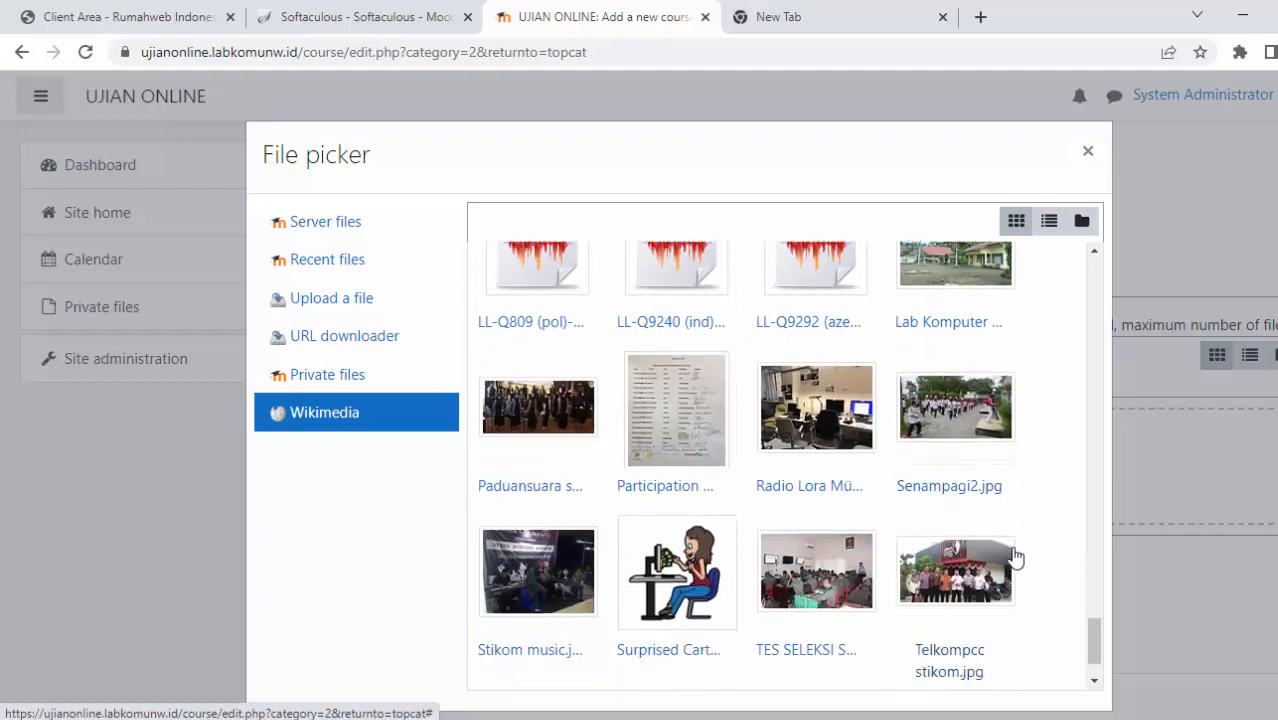
scroll(764, 559, down, 2)
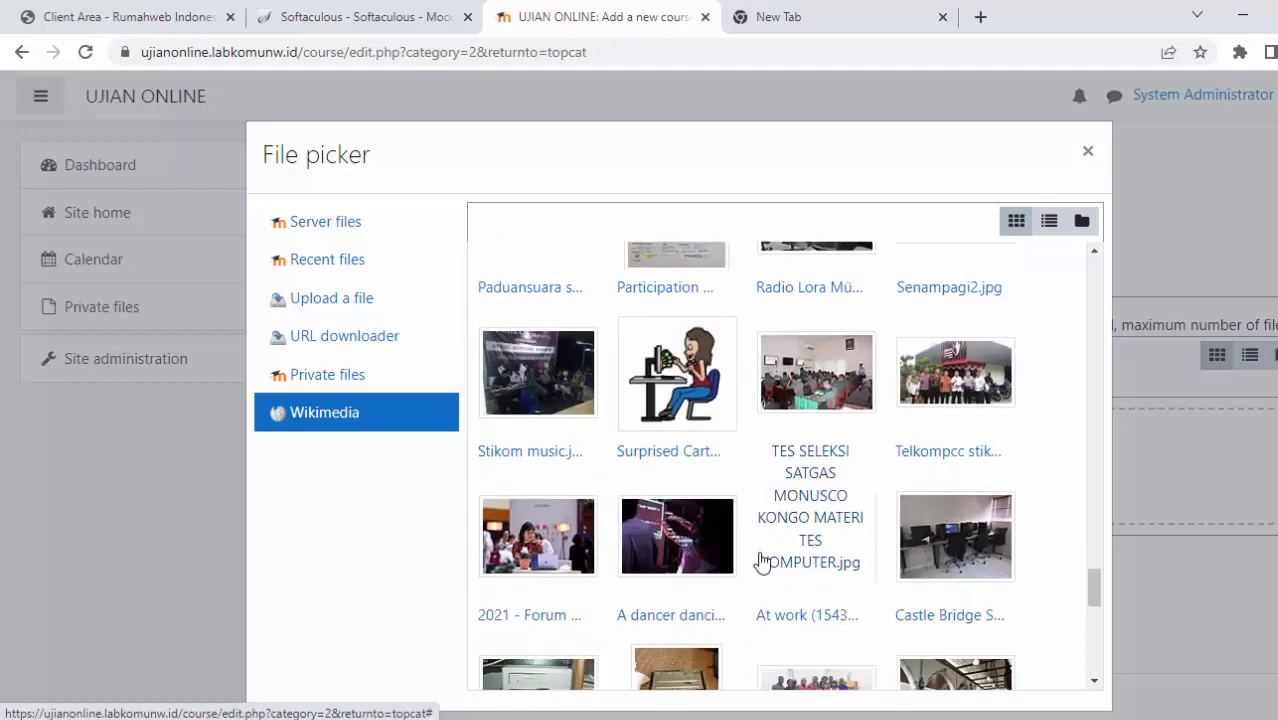
scroll(763, 562, down, 3)
scroll(763, 563, down, 4)
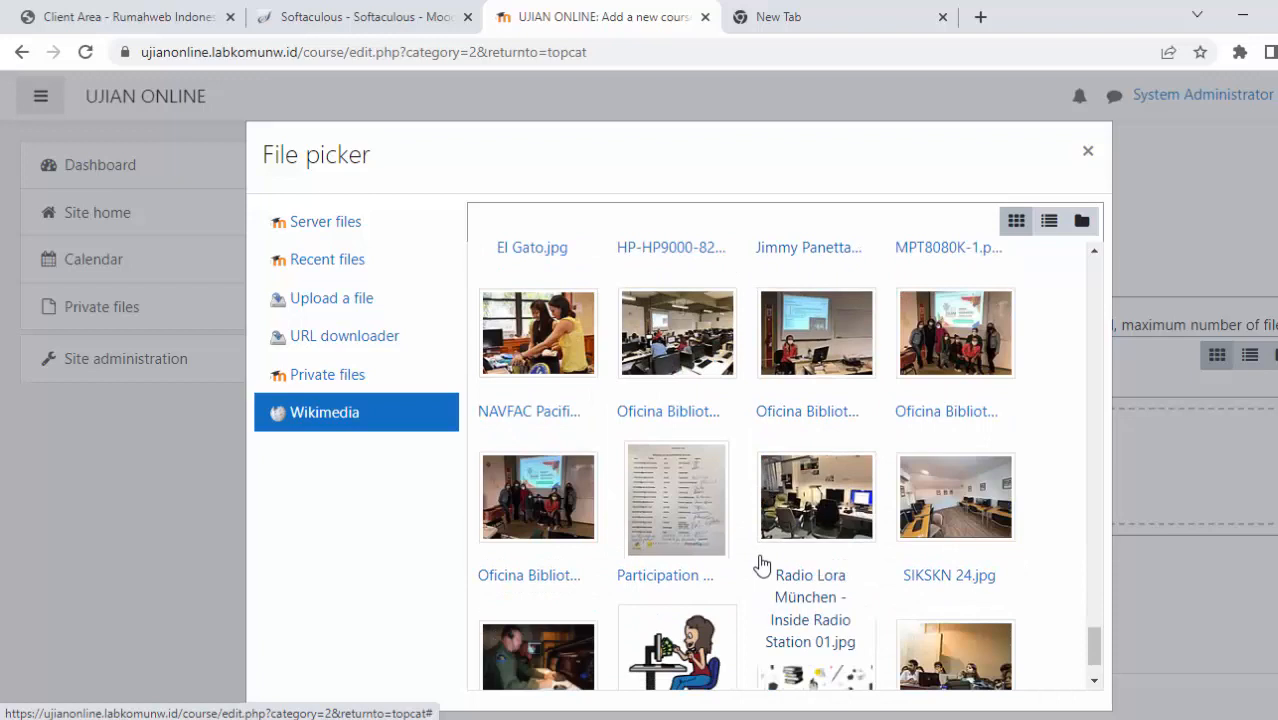
scroll(763, 565, down, 1)
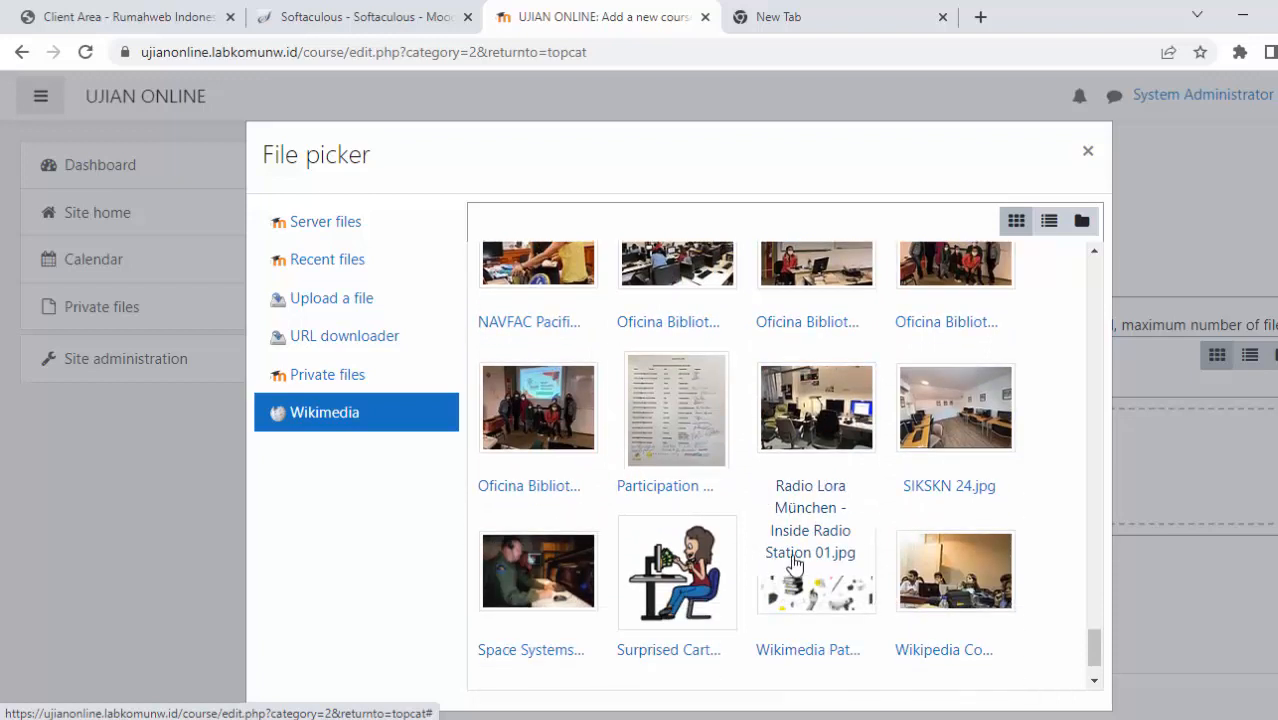
scroll(812, 567, down, 3)
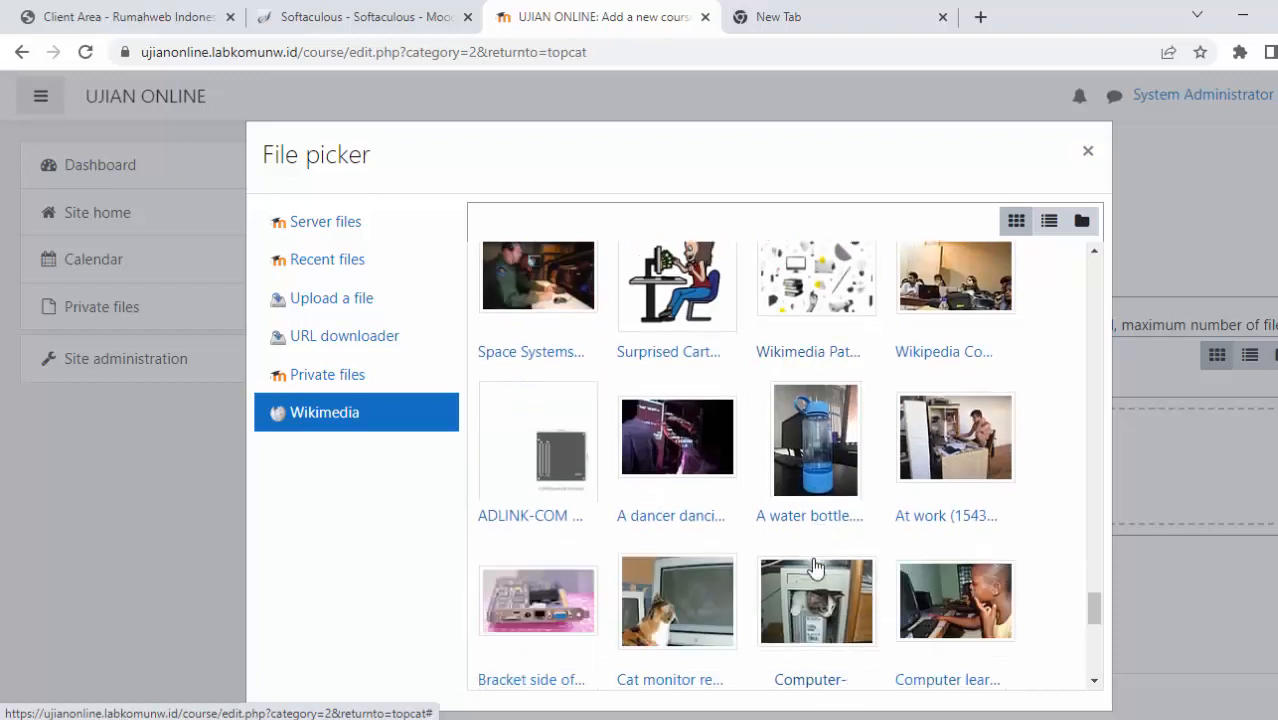
scroll(815, 567, down, 2)
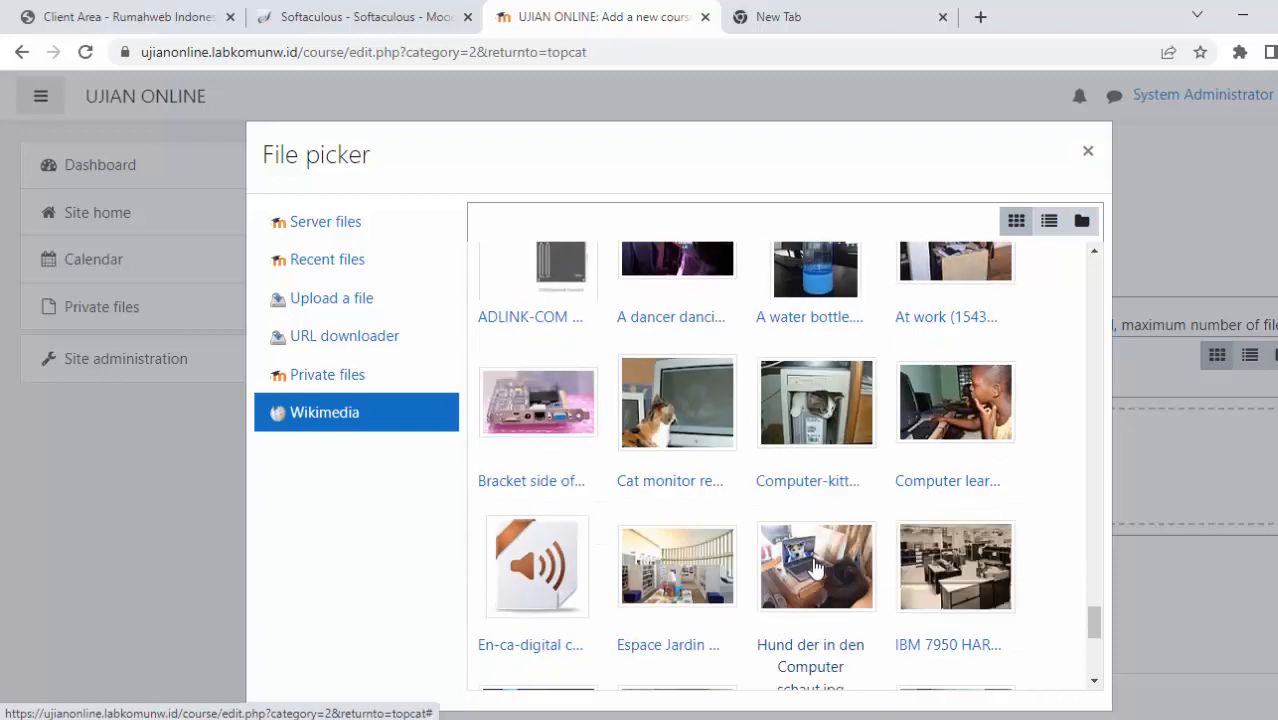
scroll(815, 567, down, 4)
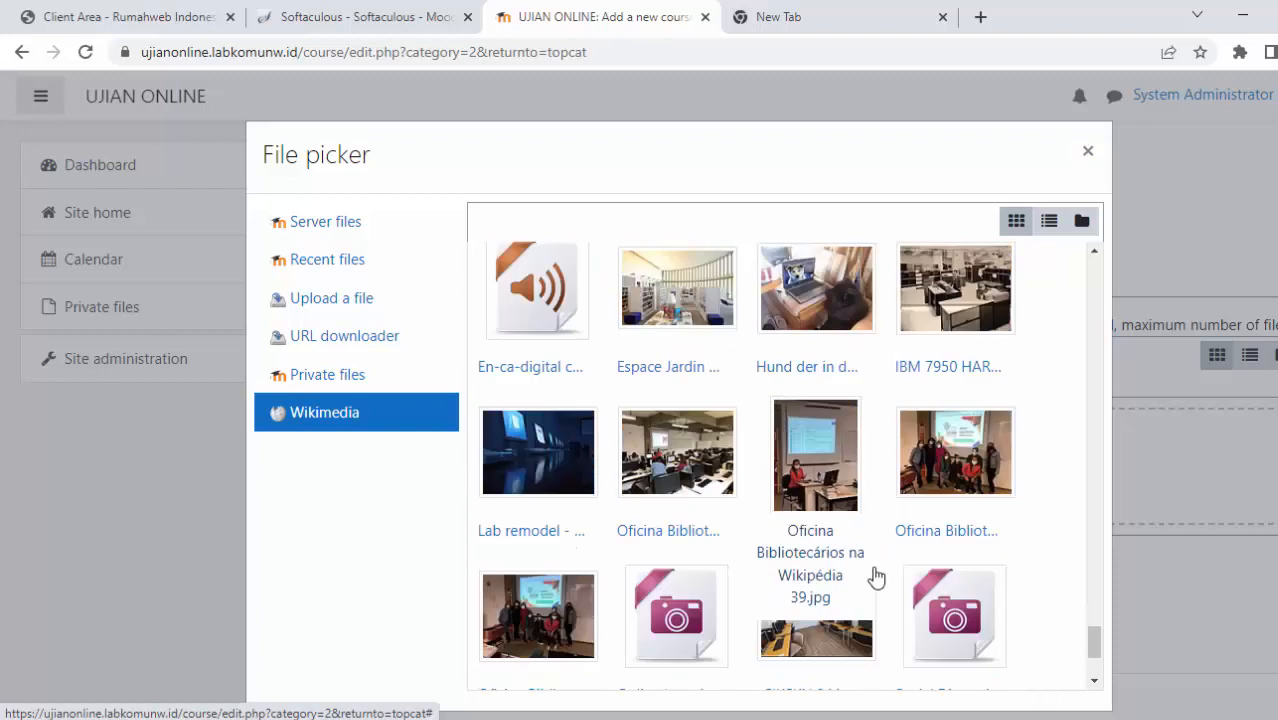
scroll(876, 578, down, 1)
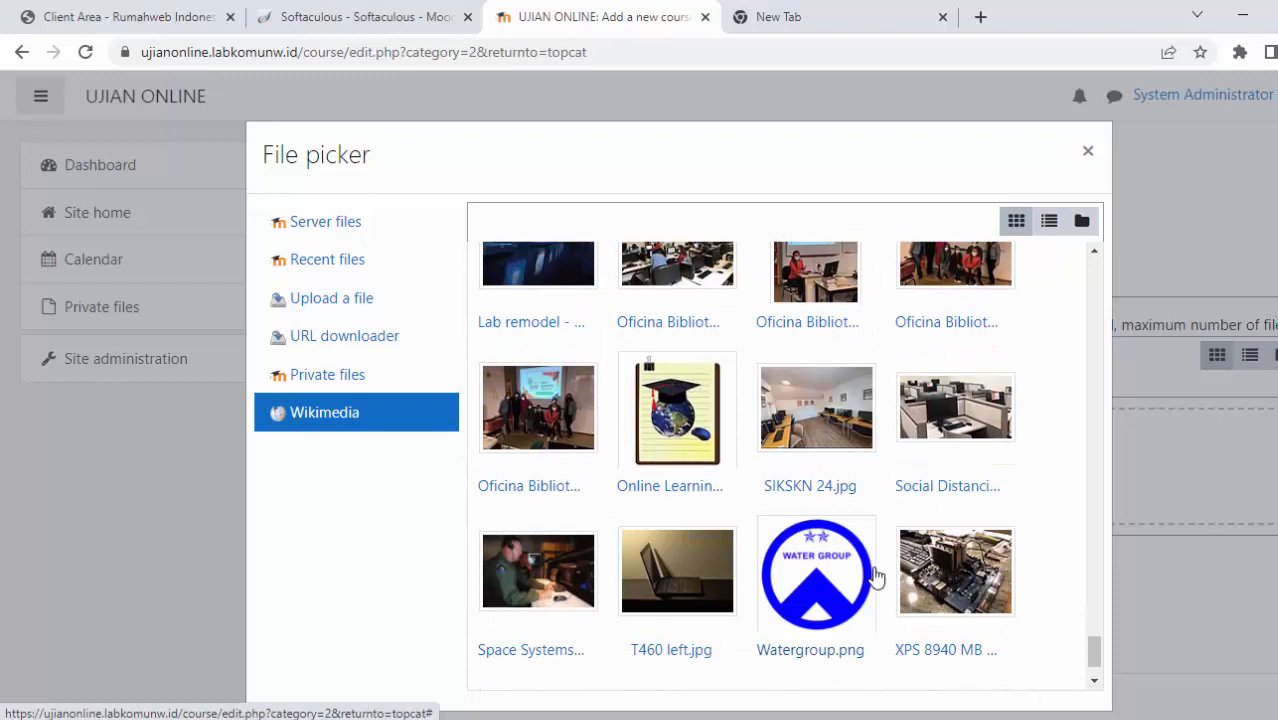
scroll(878, 535, down, 3)
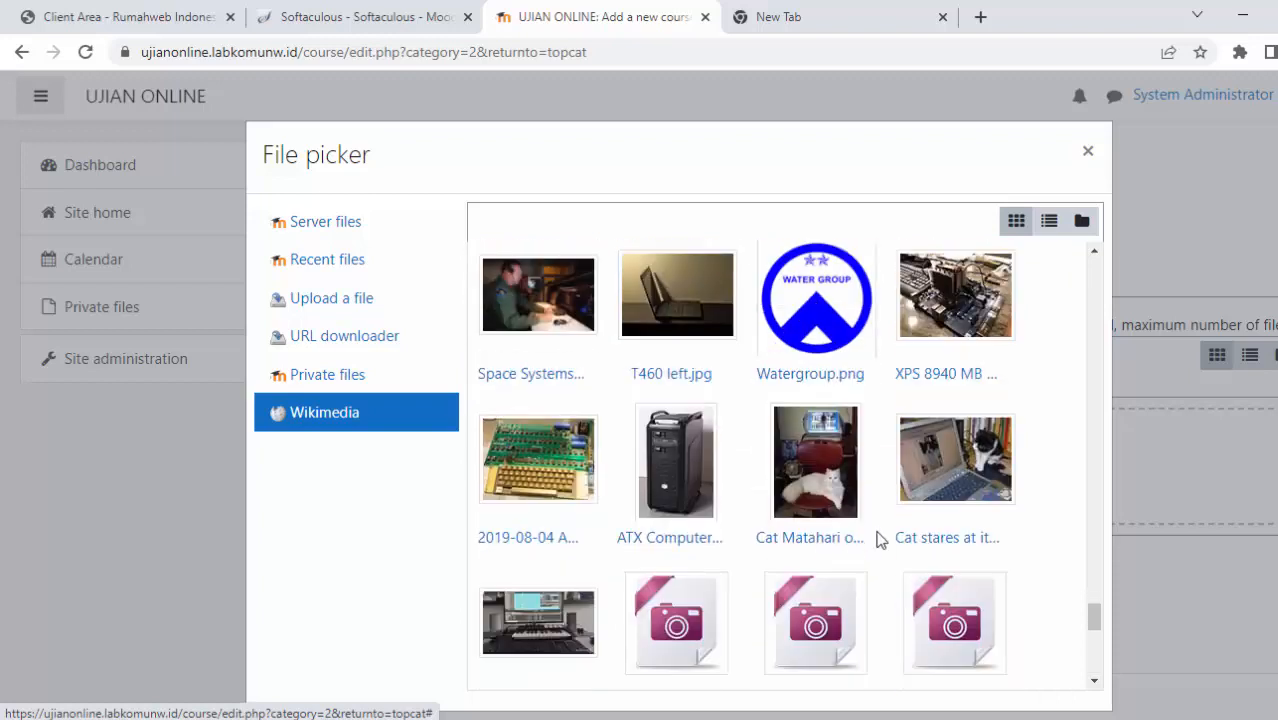
scroll(840, 545, down, 4)
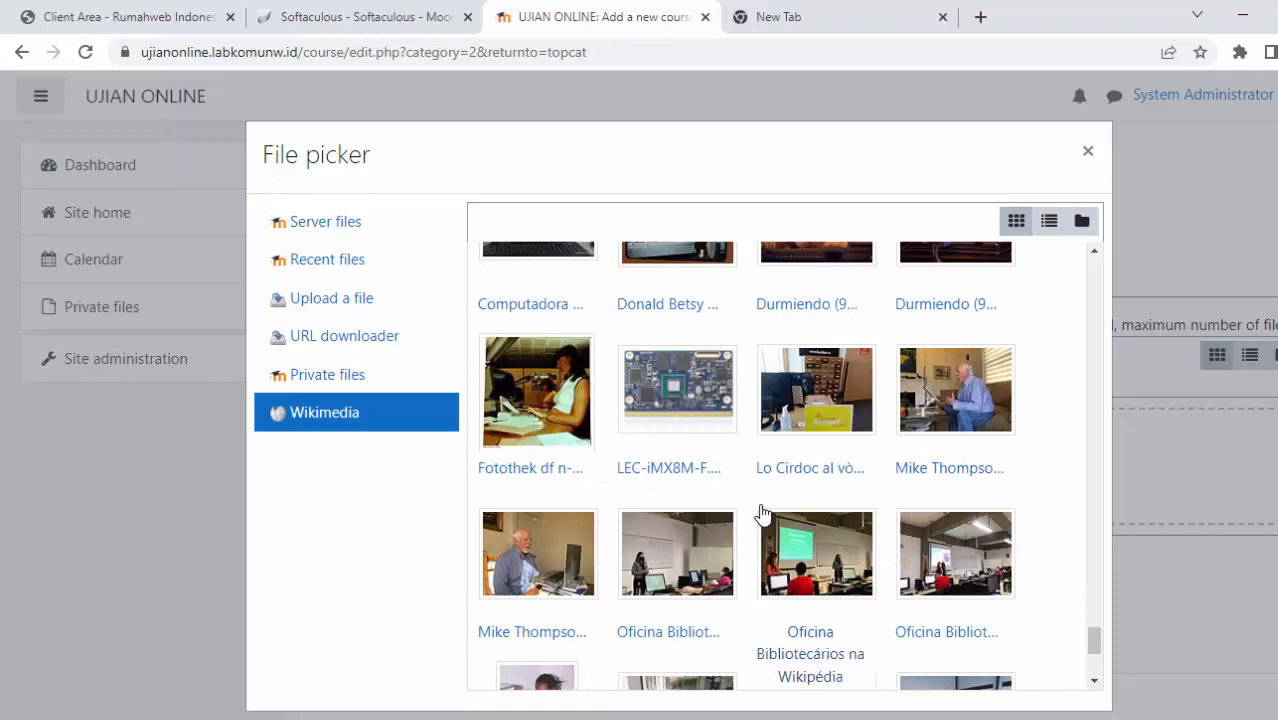
scroll(762, 512, down, 4)
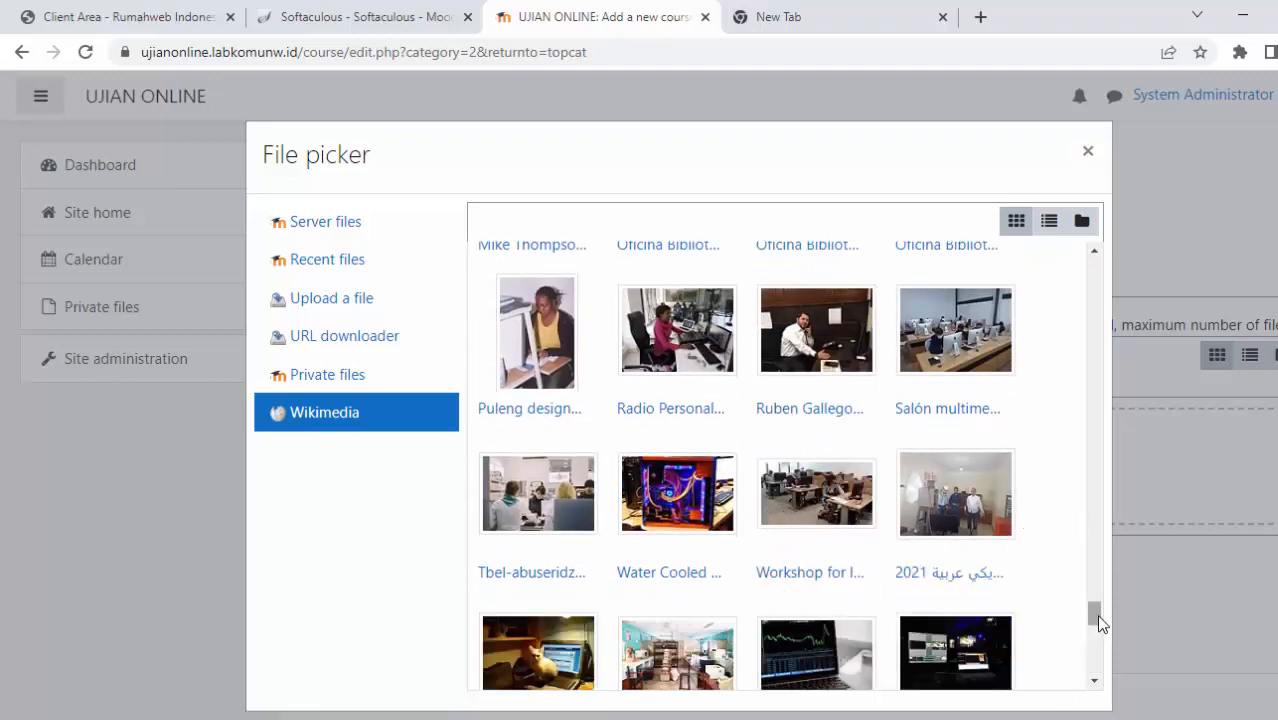
scroll(1098, 615, down, 2)
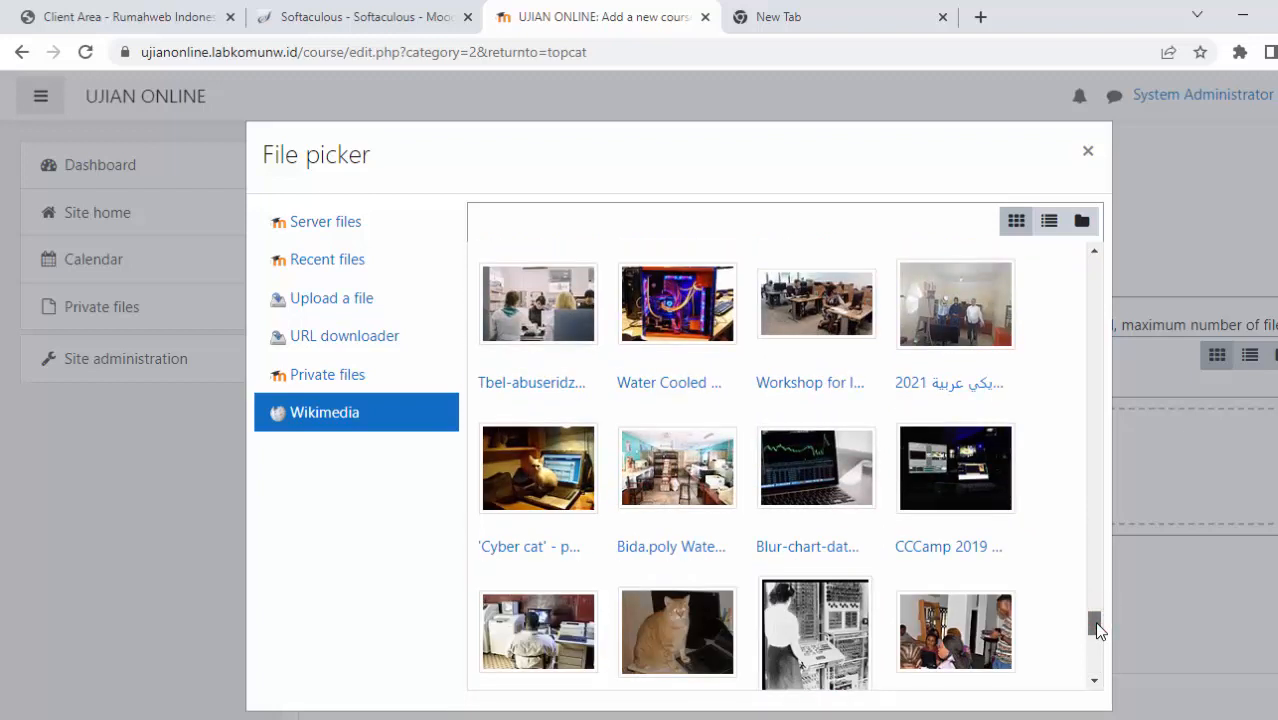
click(815, 480)
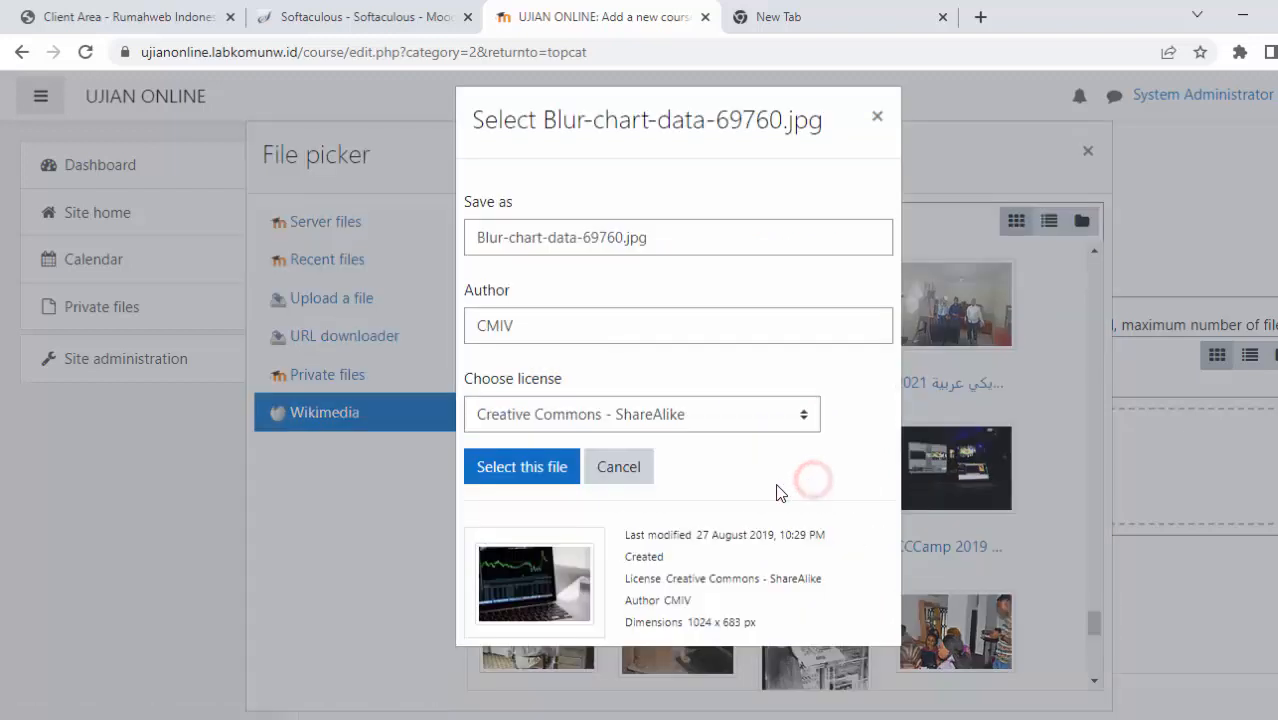
click(514, 470)
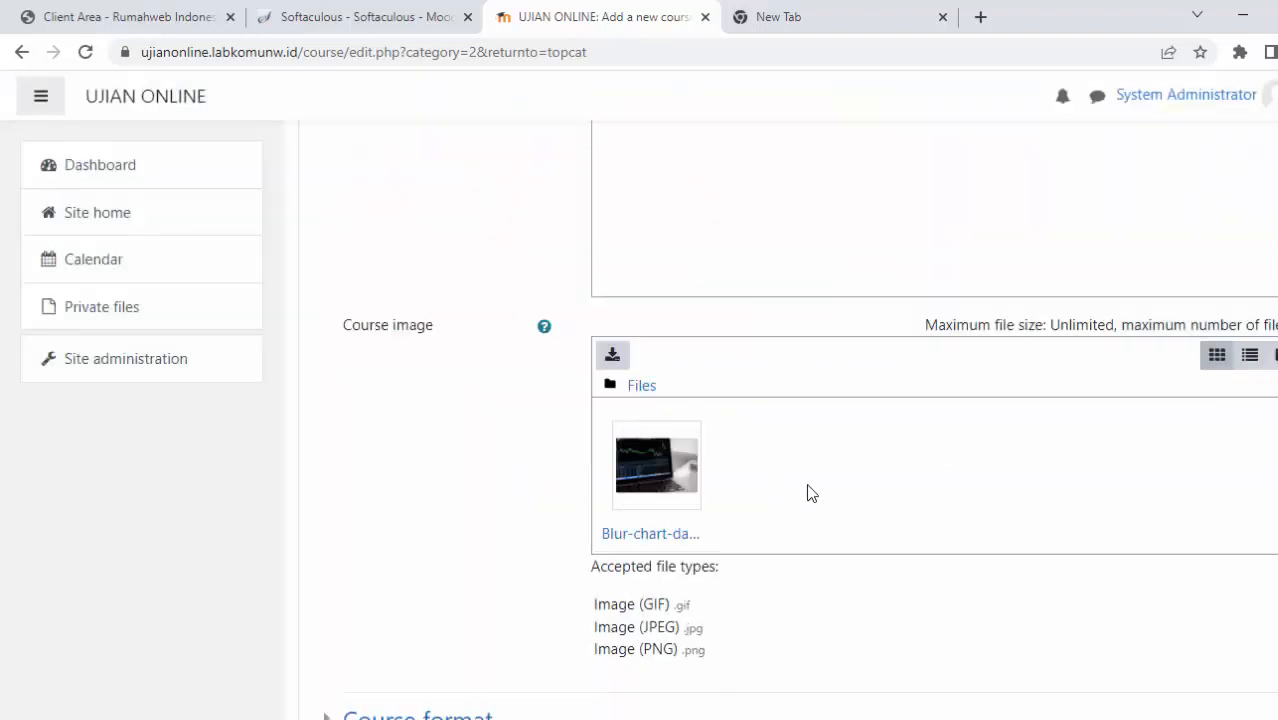
Save the new course and display it.
scroll(811, 493, down, 6)
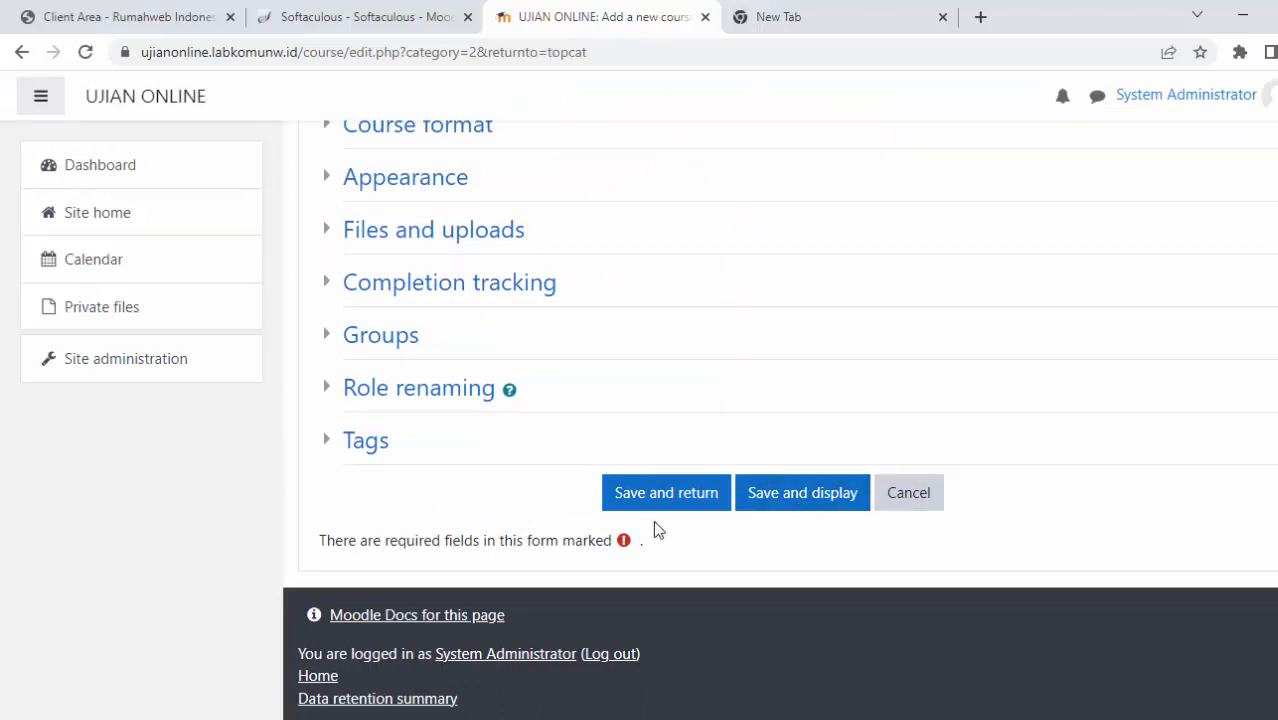
click(807, 497)
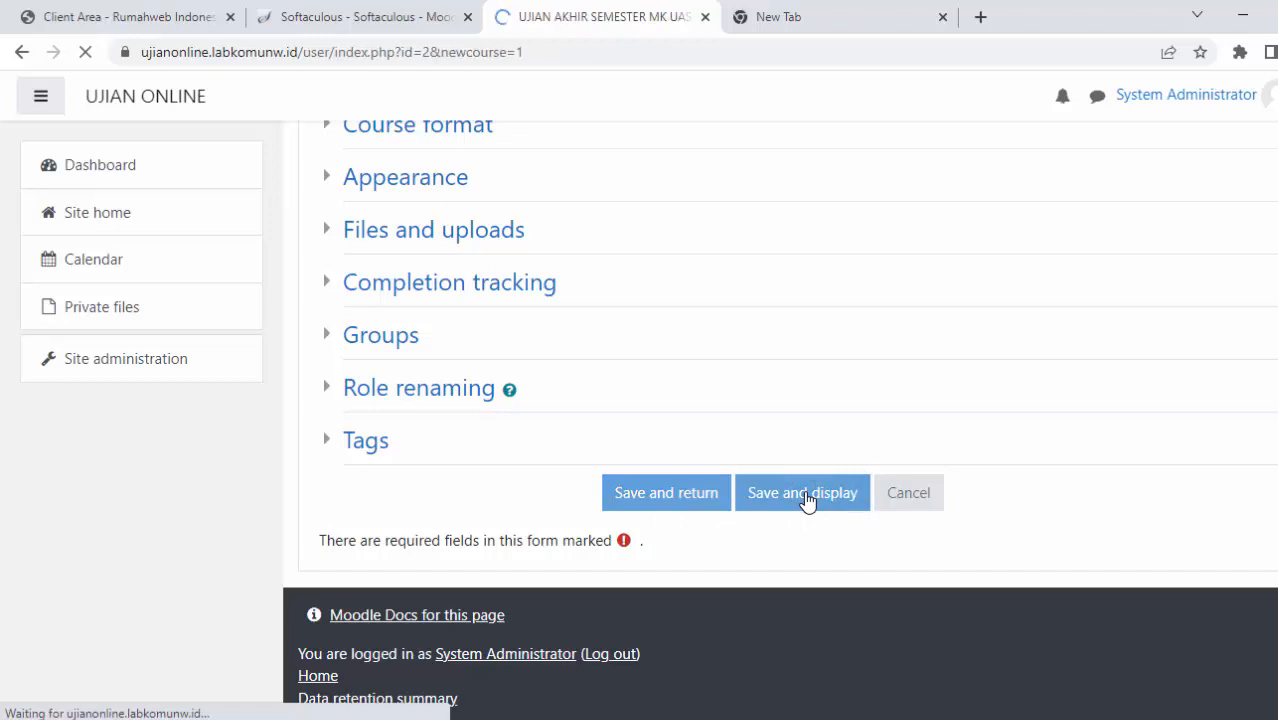
scroll(797, 467, down, 3)
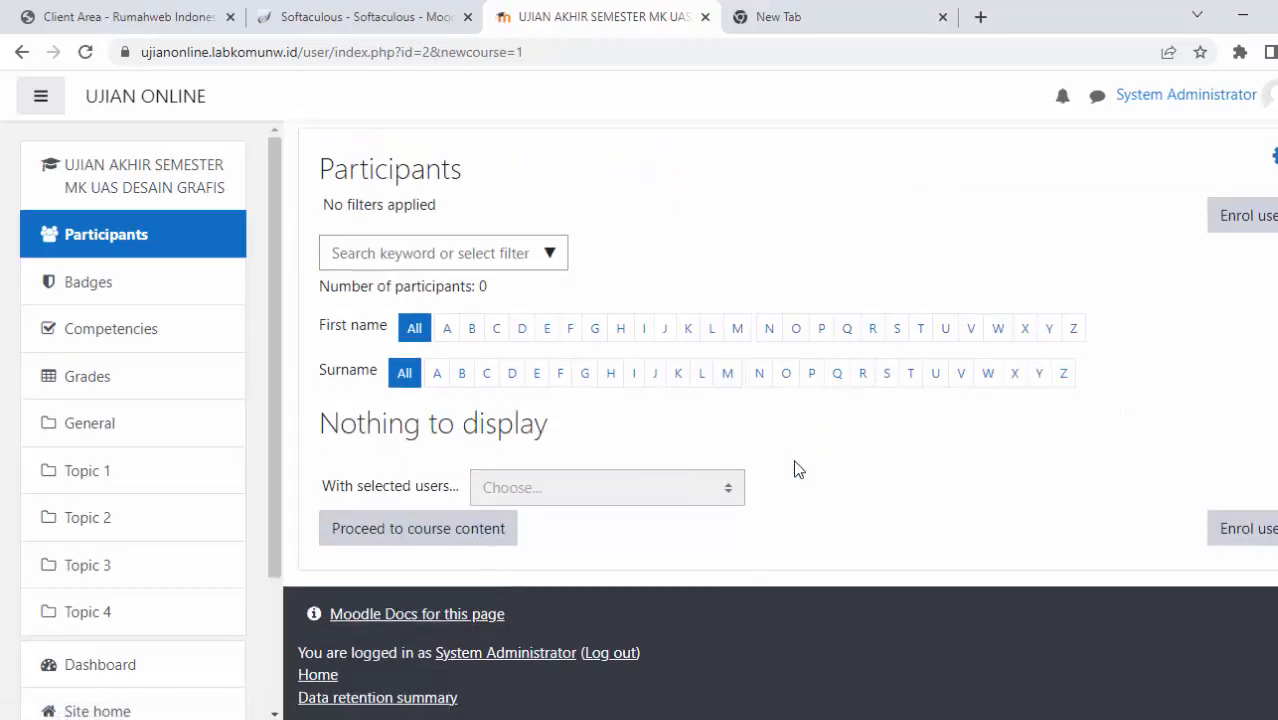
Check the public front page in the other browser, reloading it to see the course listing as a visitor who is not logged in.
scroll(811, 493, up, 3)
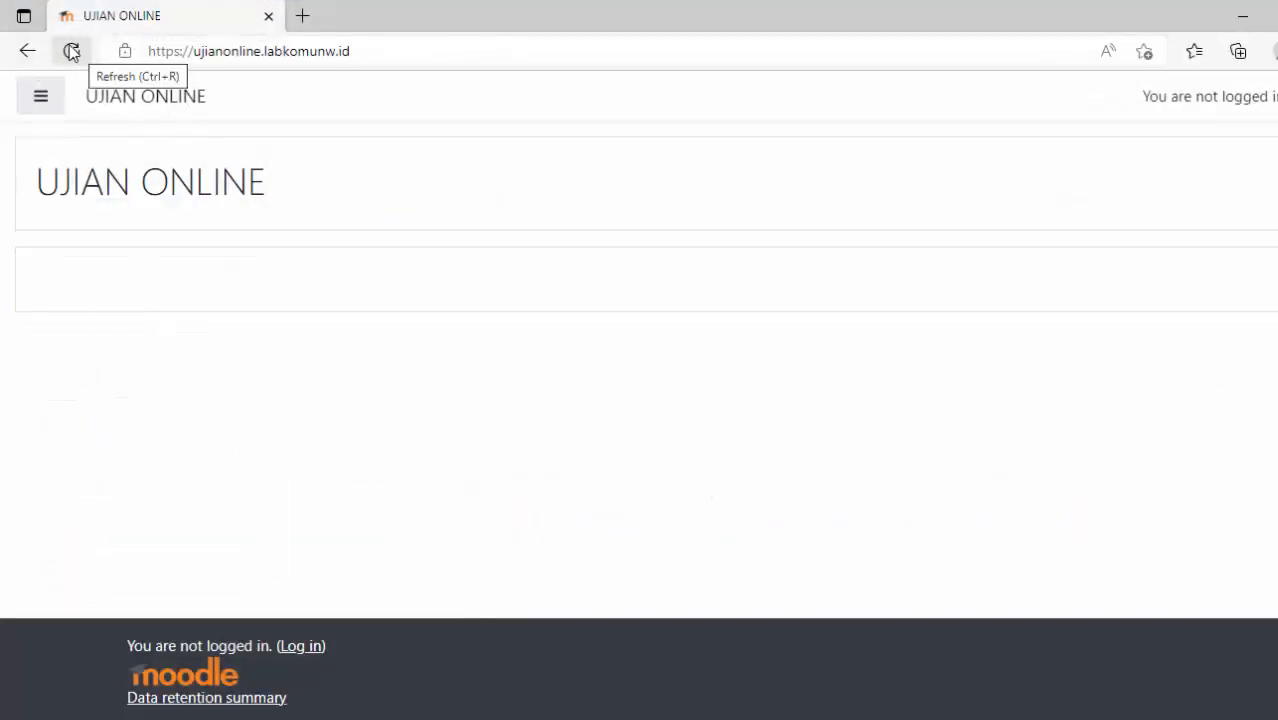
click(71, 51)
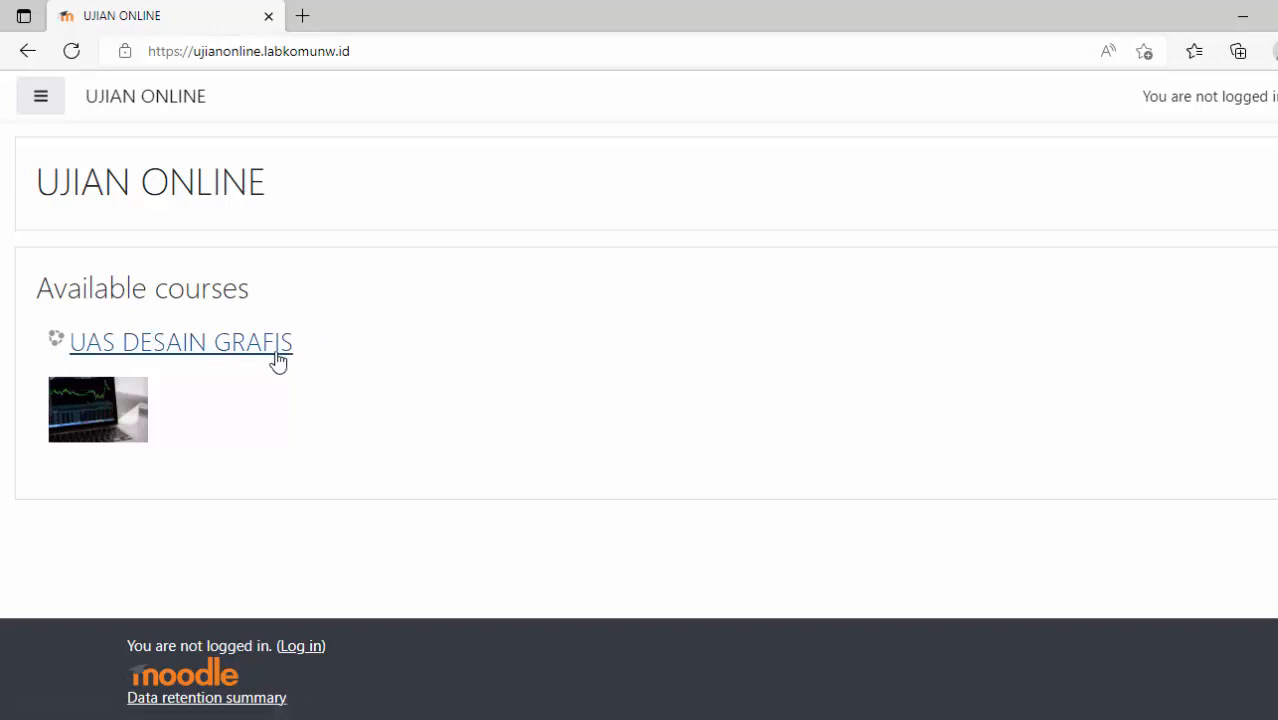
click(1245, 16)
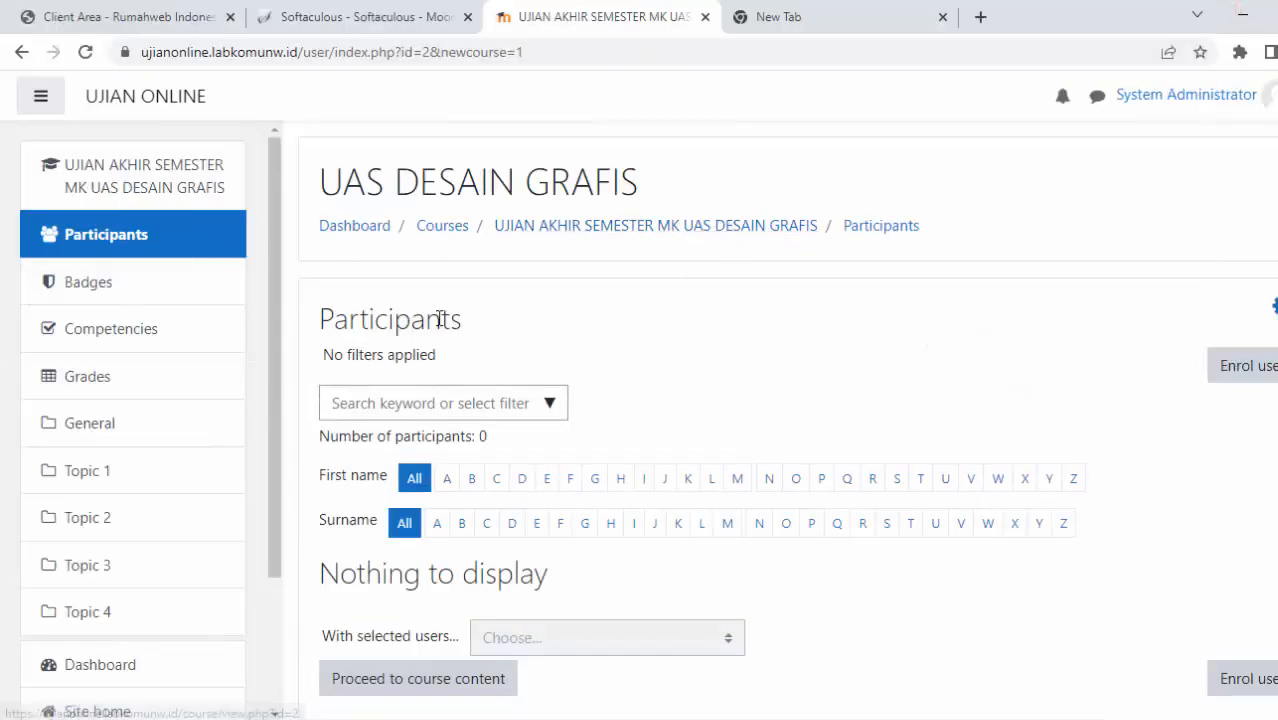
Open the main page of the UAS DESAIN GRAFIS course, end the messaging interface tour and turn editing on.
scroll(235, 397, down, 2)
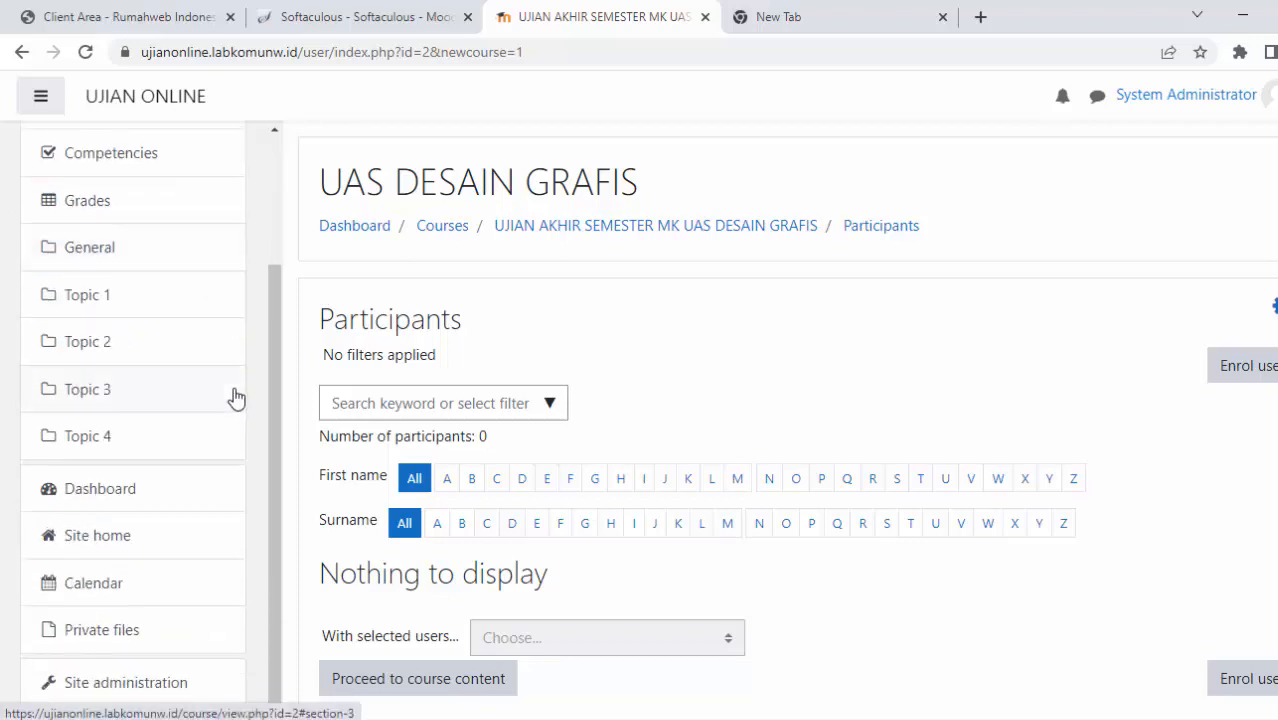
scroll(237, 397, up, 2)
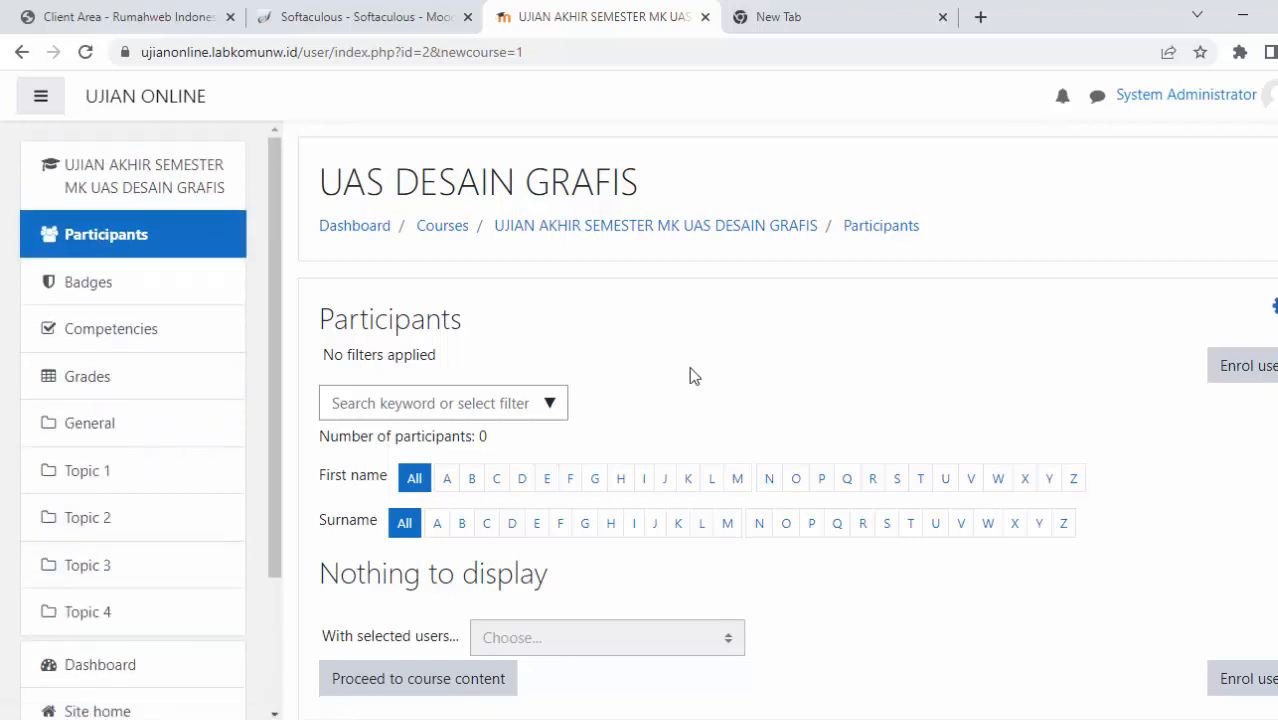
click(128, 180)
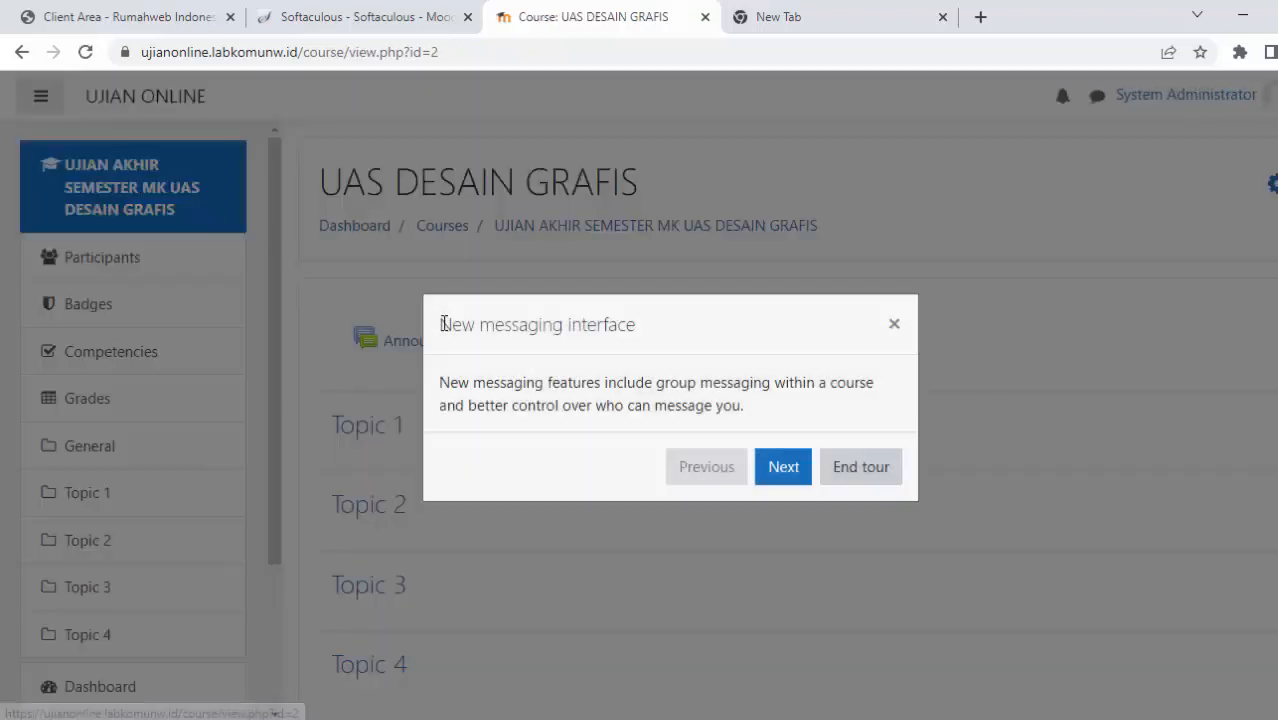
click(858, 466)
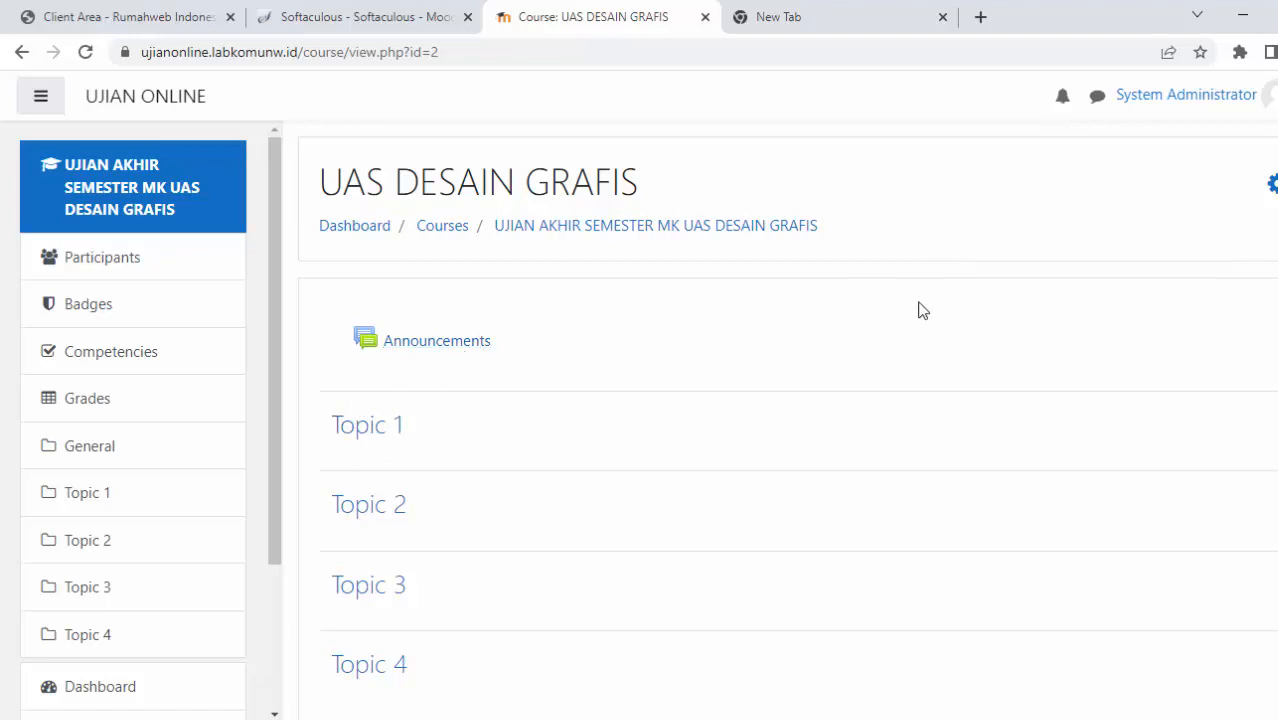
click(1272, 182)
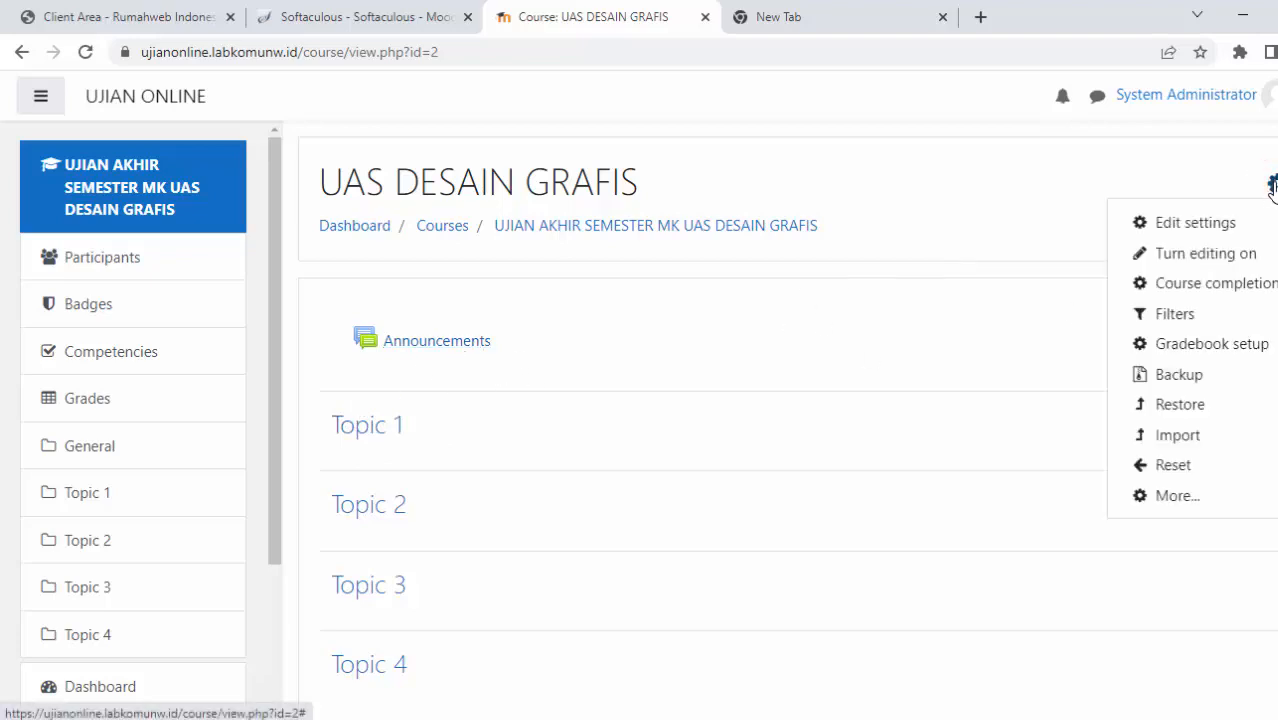
click(1232, 262)
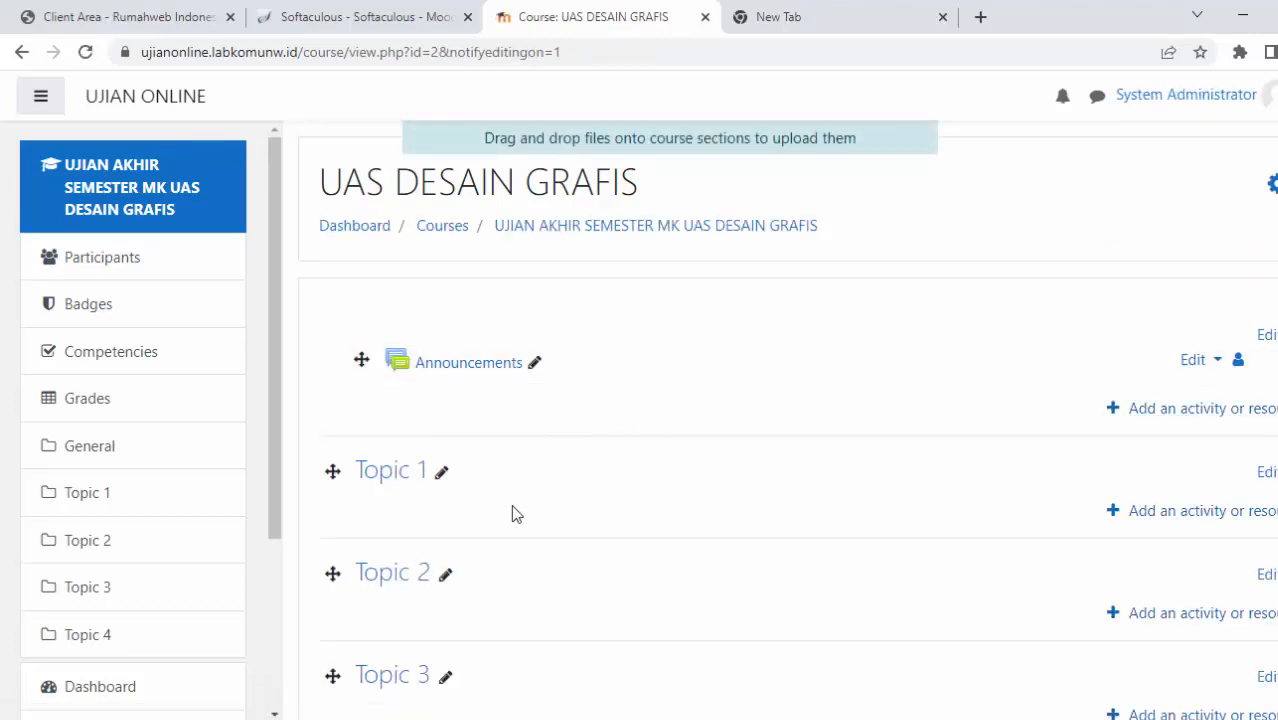
click(380, 472)
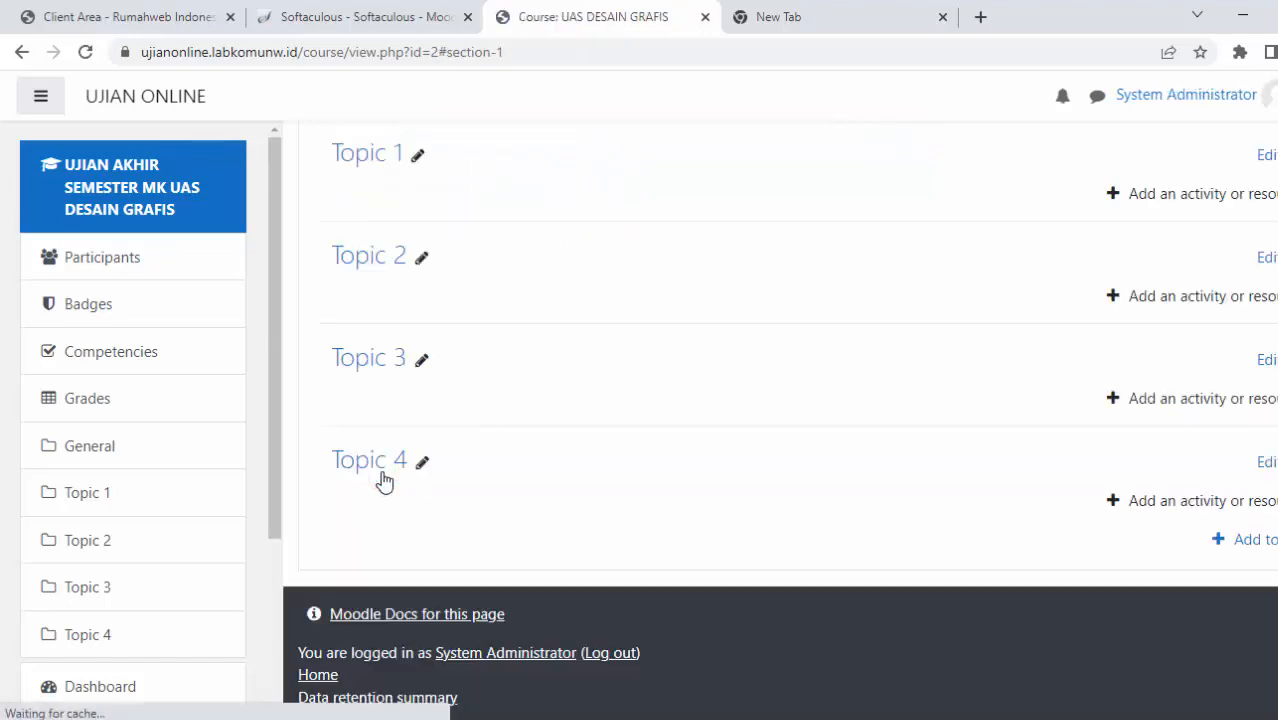
scroll(639, 353, up, 3)
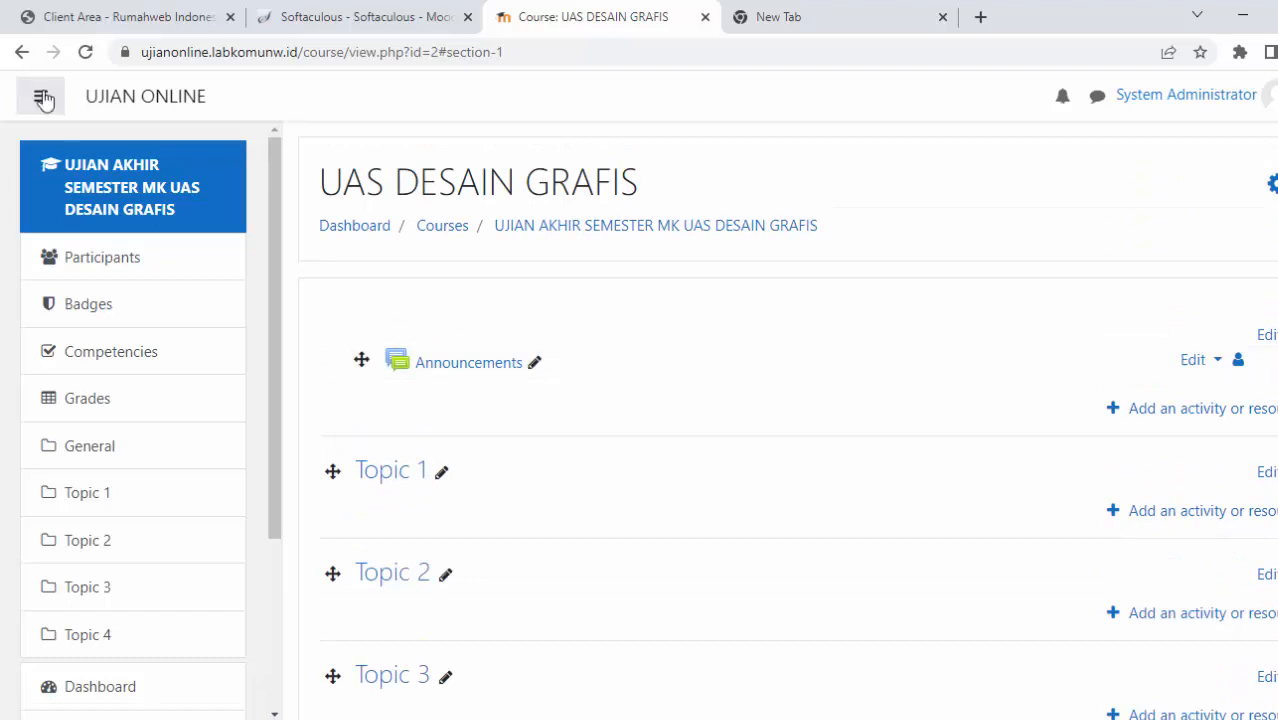
click(22, 52)
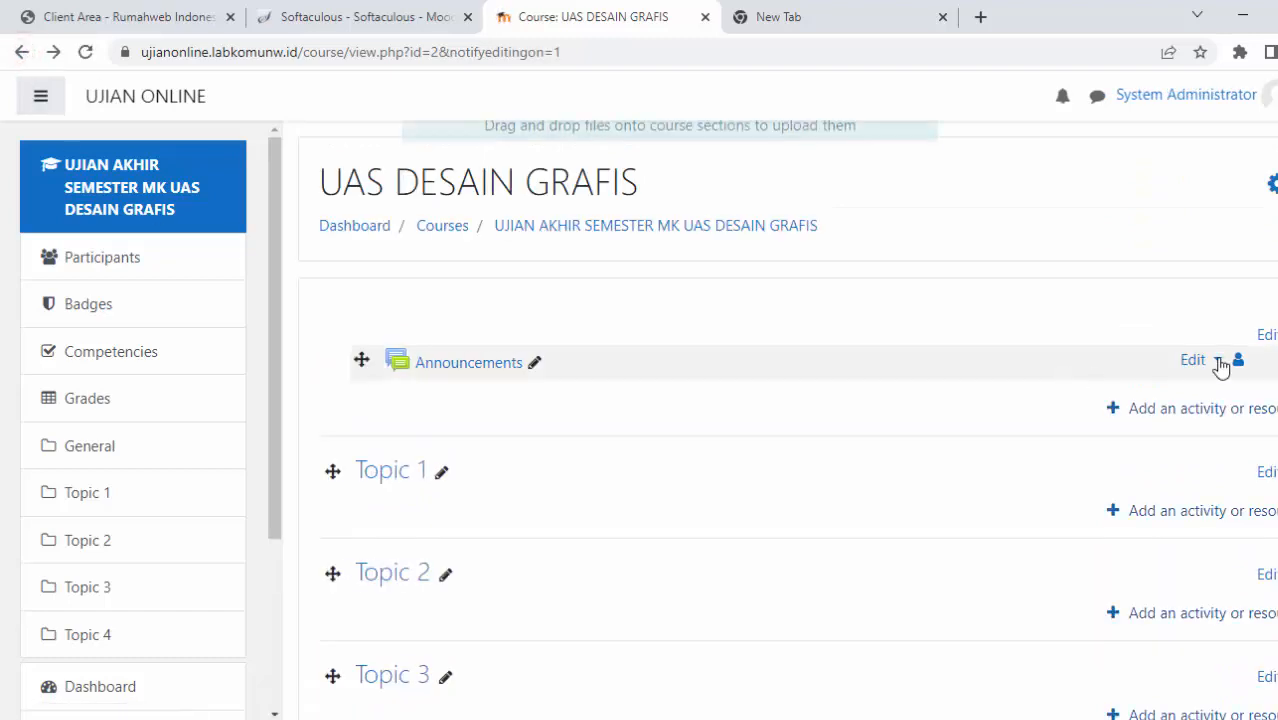
Add a Quiz activity to the course's general section, above Topic 1.
click(1221, 411)
drag(645, 330, 639, 439)
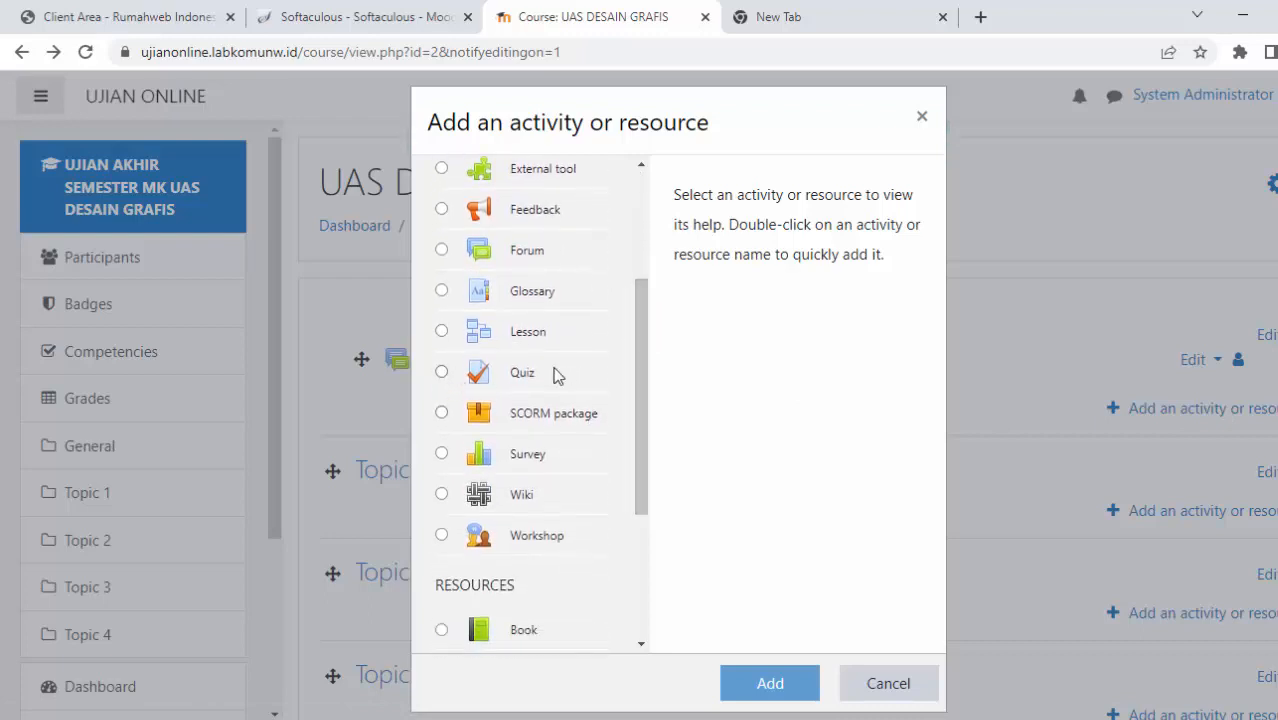
click(442, 372)
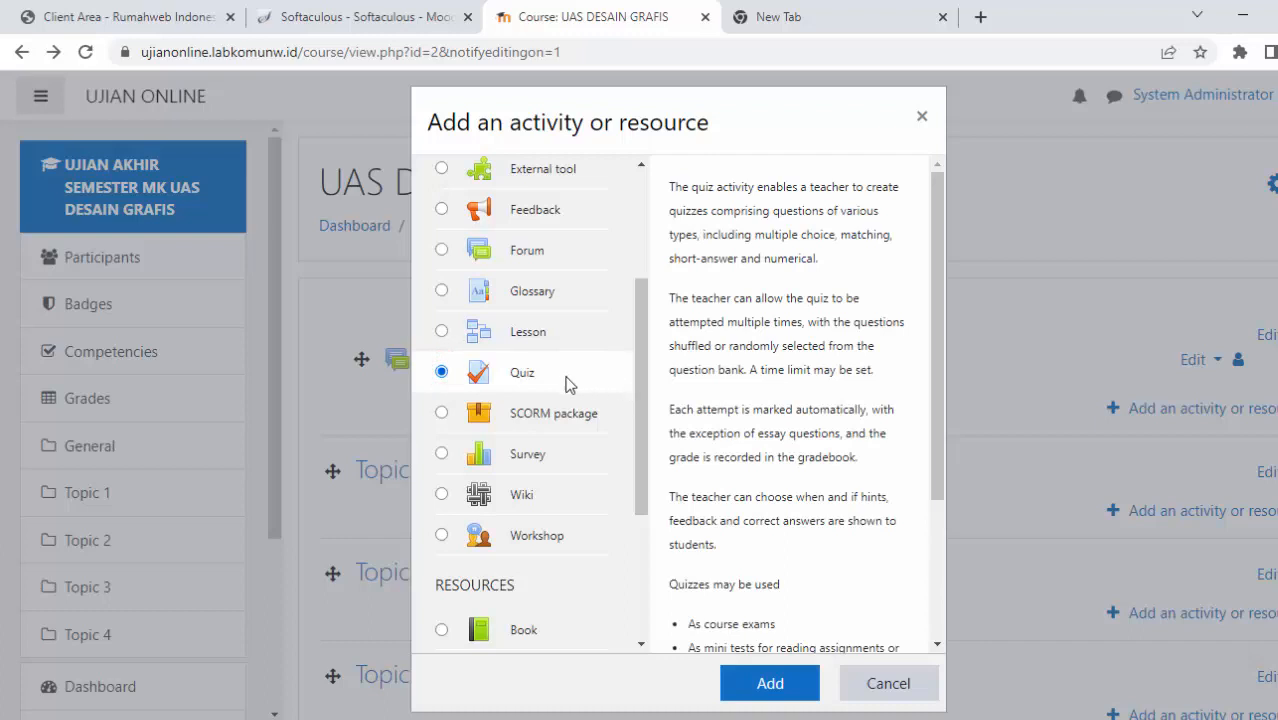
click(766, 692)
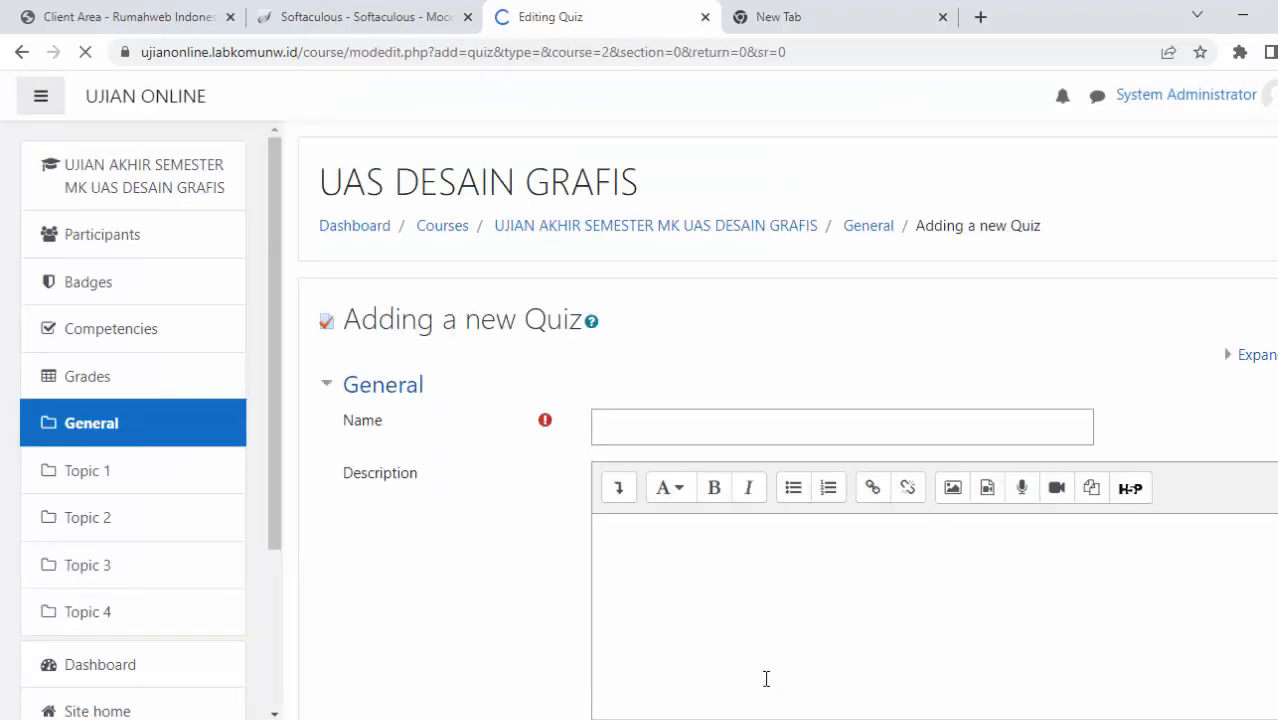
Name the new quiz UAS DESAIN GRAFIS, keep its other settings at their defaults, and save and display it.
click(664, 423)
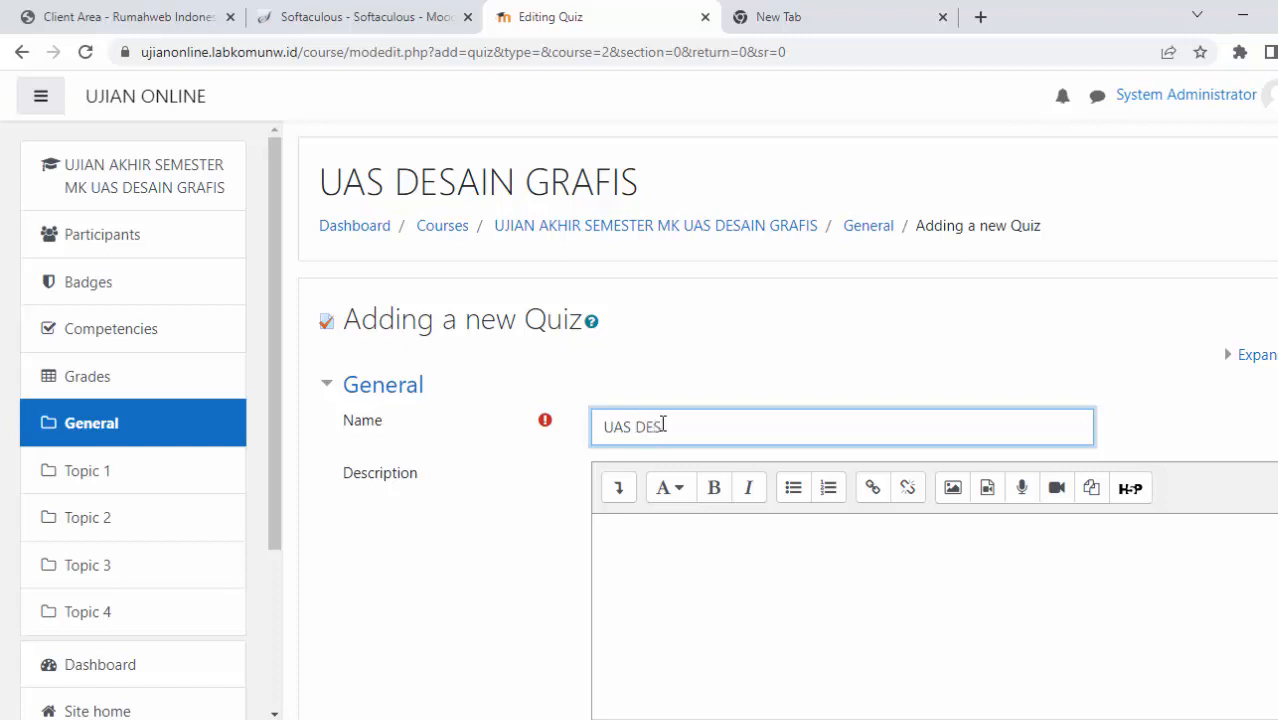
text(GRAFIS)
scroll(1178, 410, down, 5)
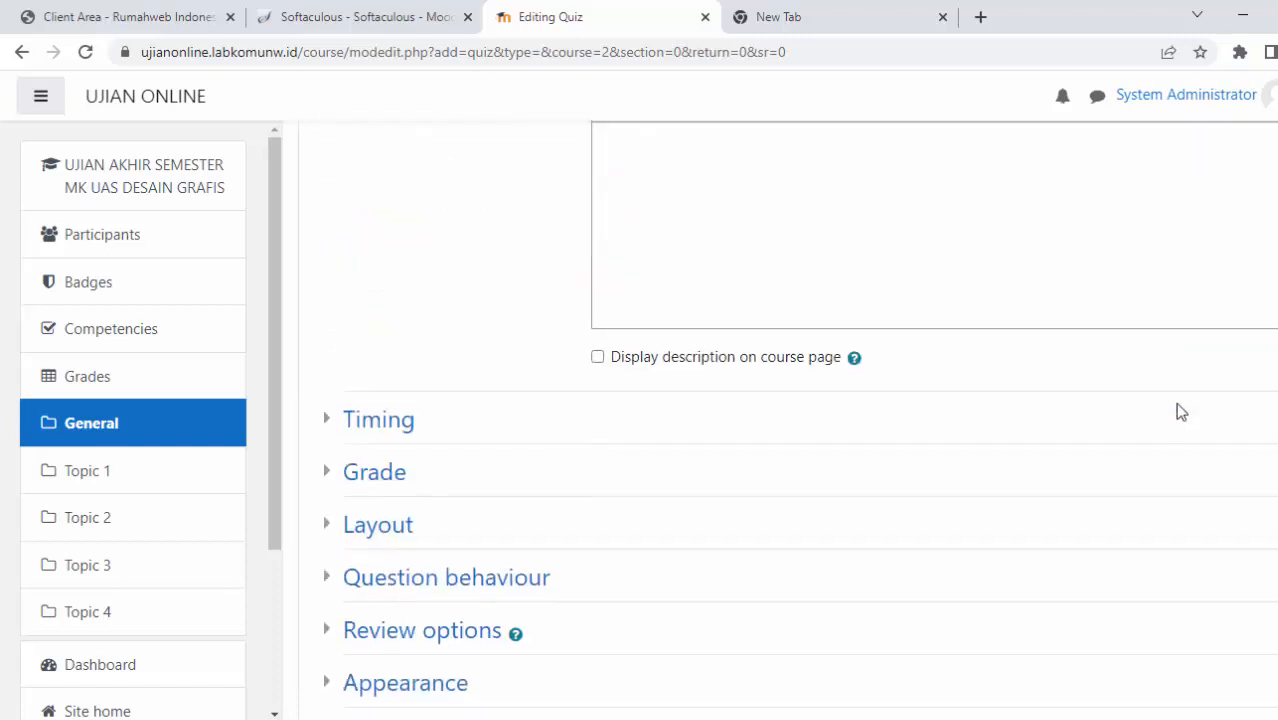
scroll(1178, 410, down, 5)
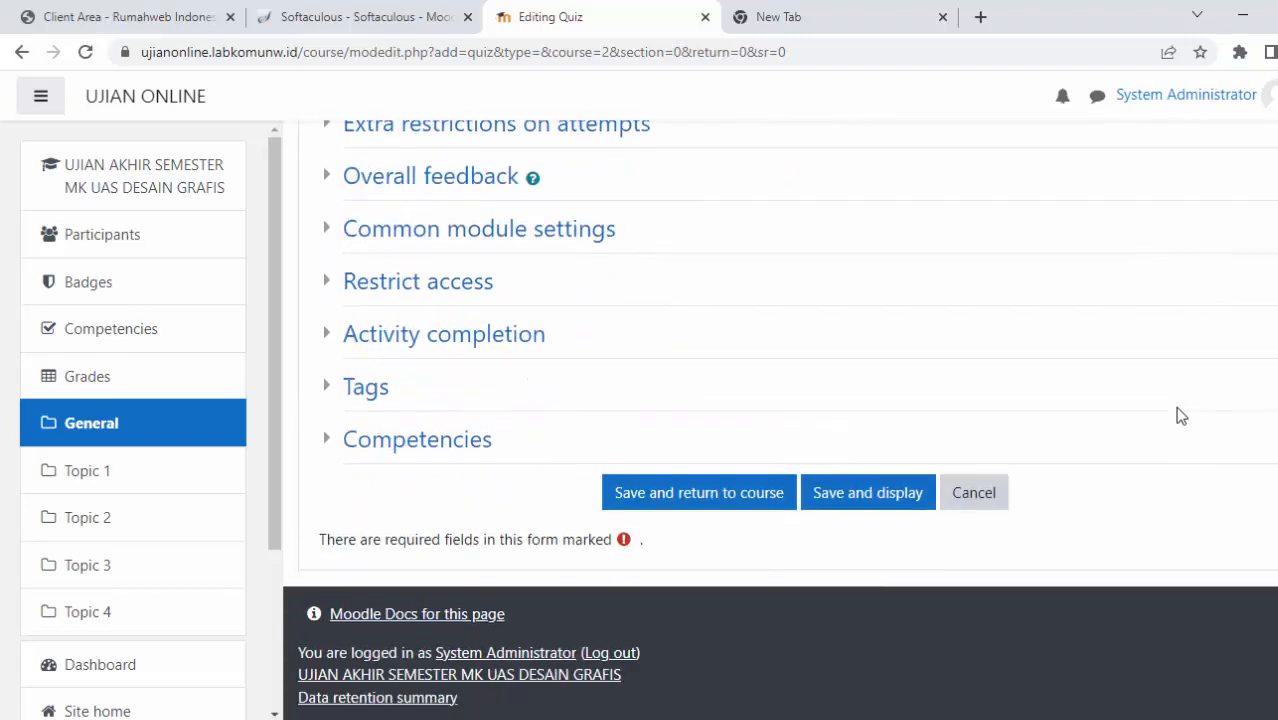
scroll(1053, 428, up, 10)
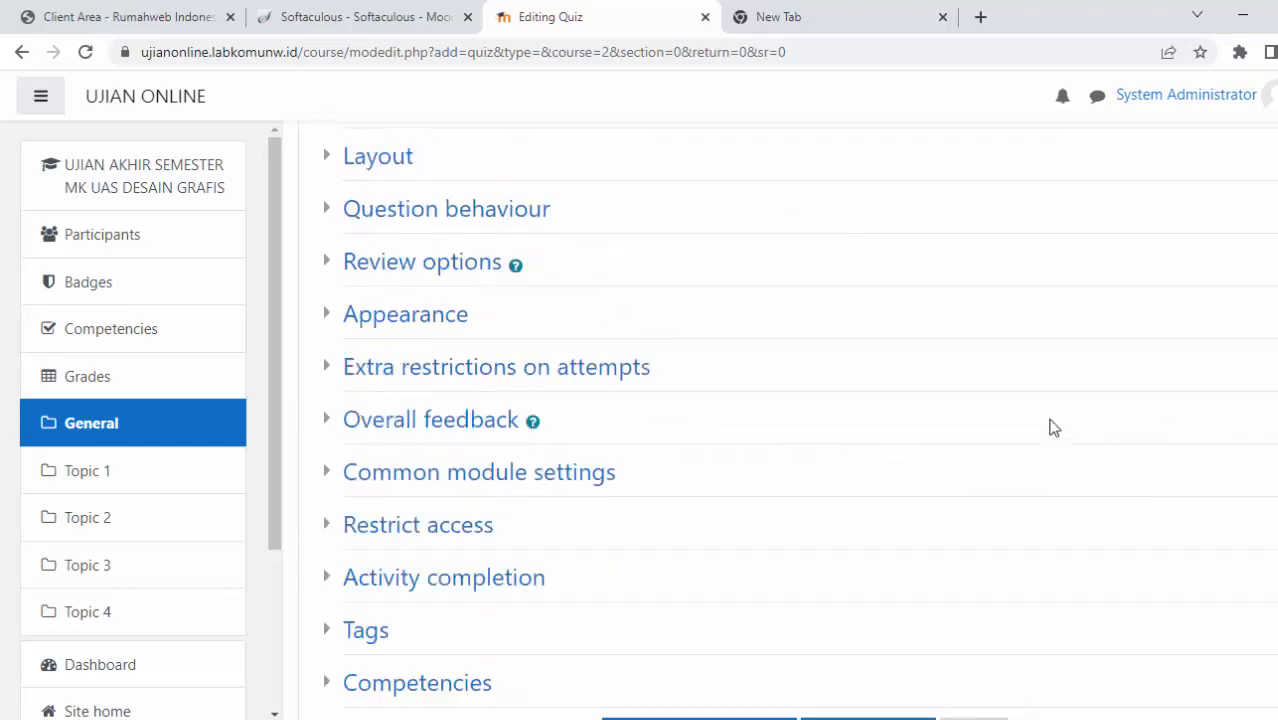
scroll(1050, 433, down, 10)
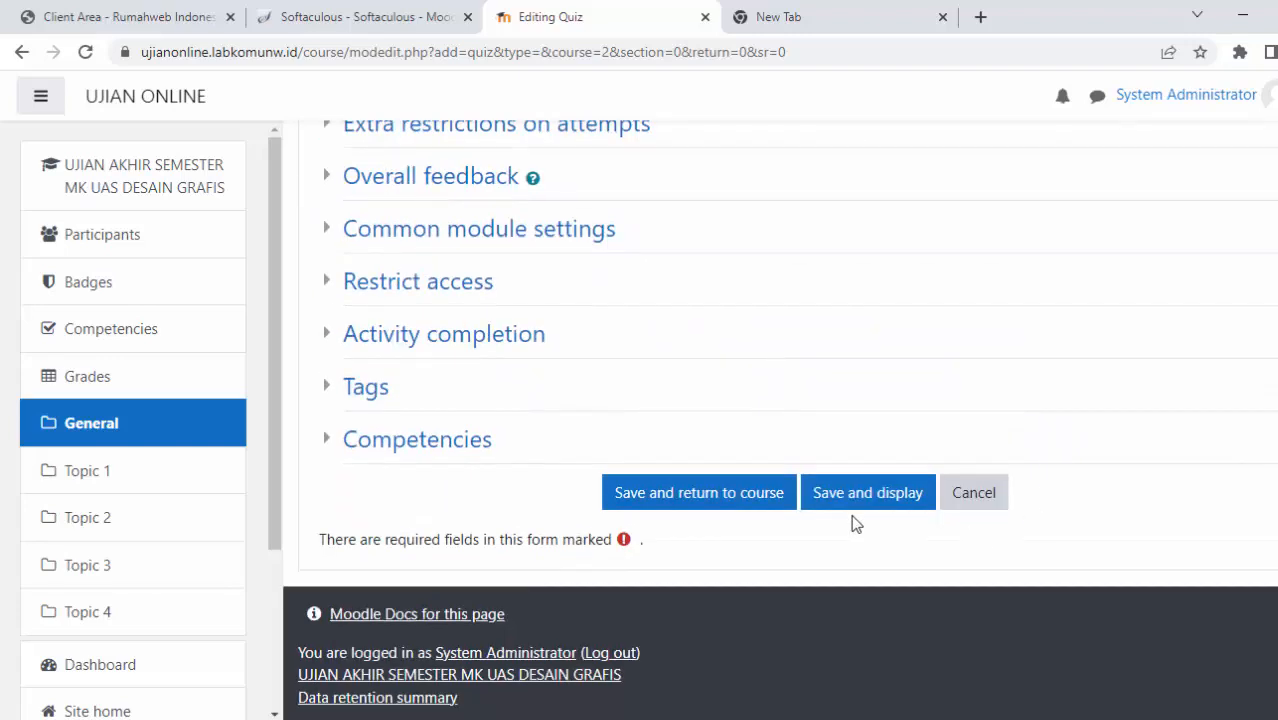
click(866, 495)
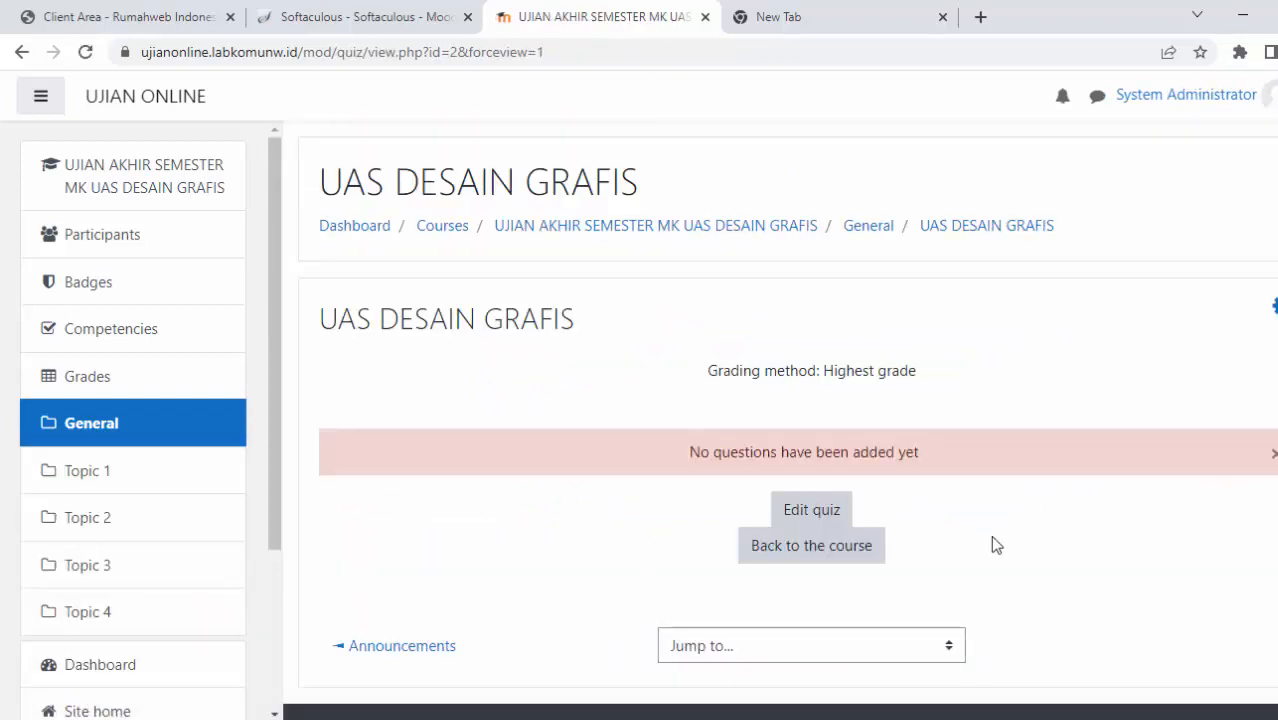
Open the question editing page of the UAS DESAIN GRAFIS quiz.
click(822, 515)
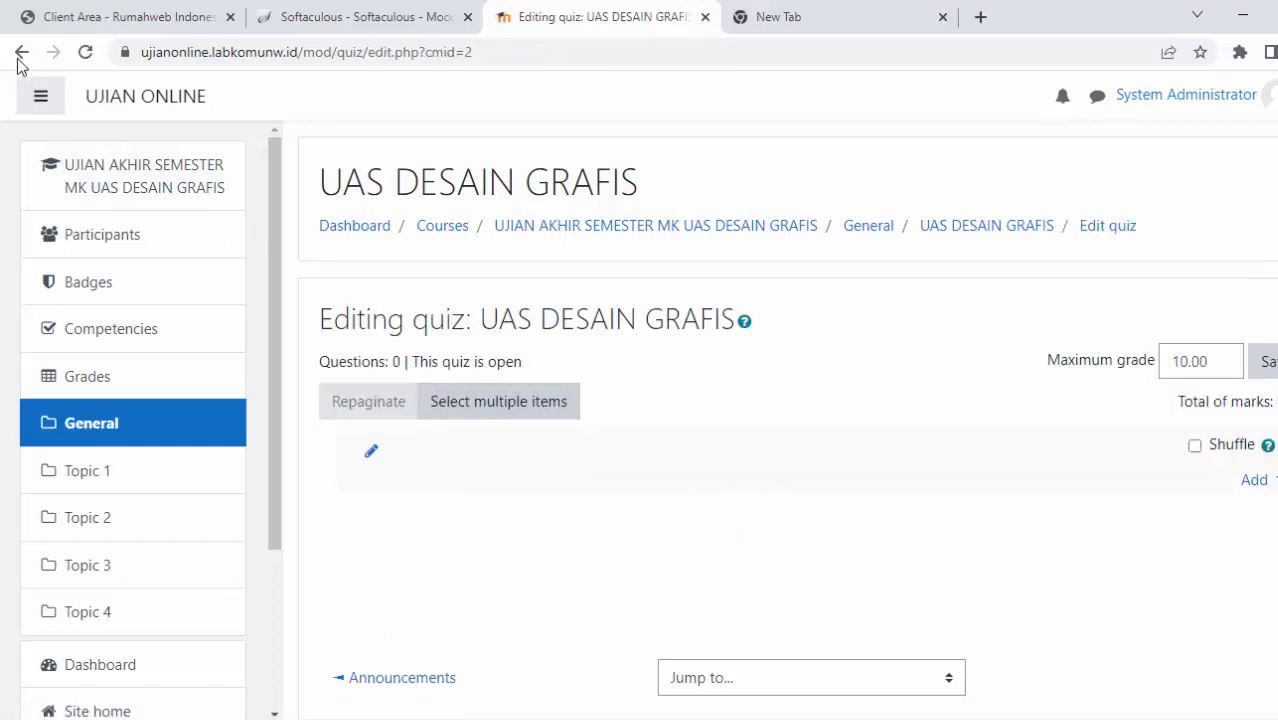
click(20, 54)
click(828, 515)
Review the question types offered for a new quiz question and close the list without adding one.
click(1272, 482)
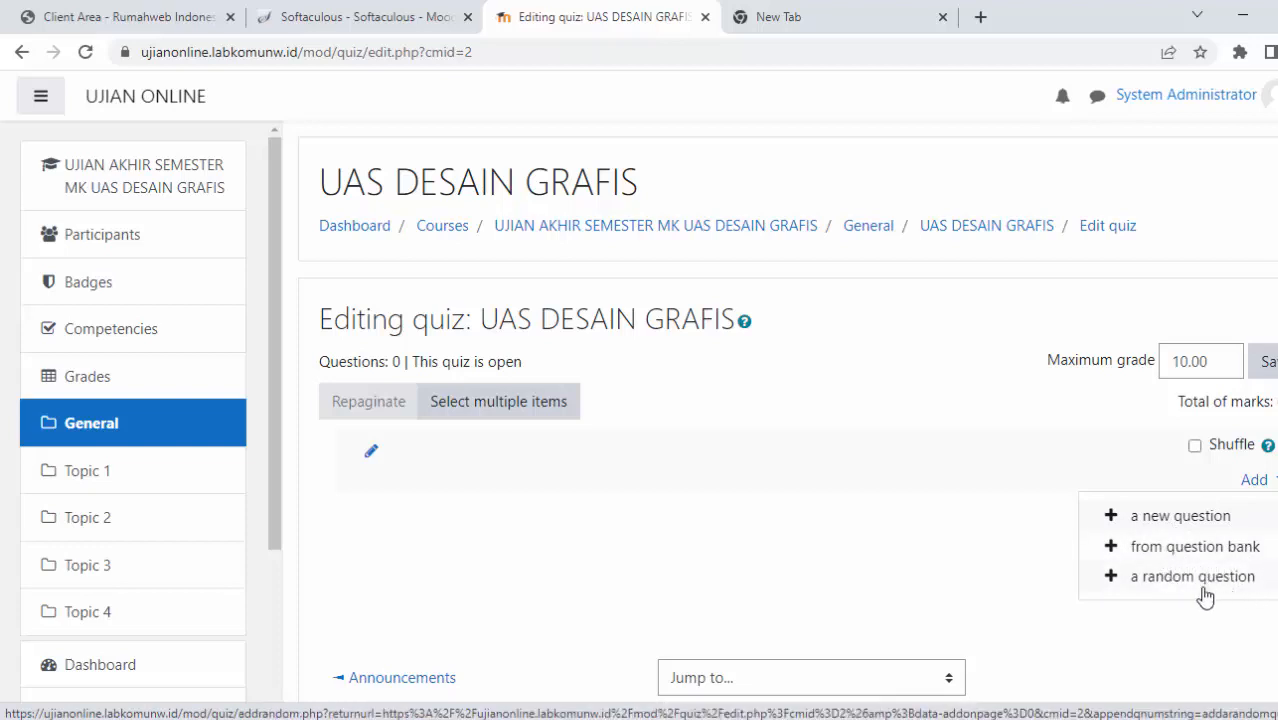
click(1182, 518)
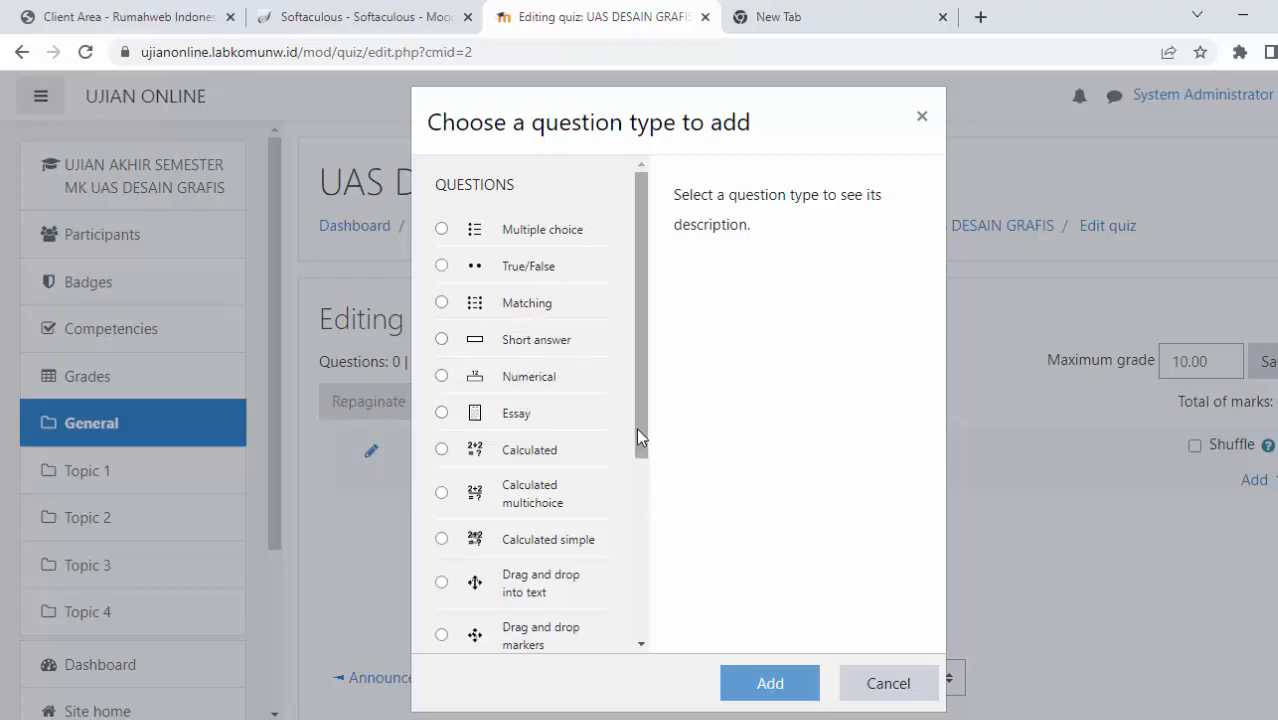
click(645, 470)
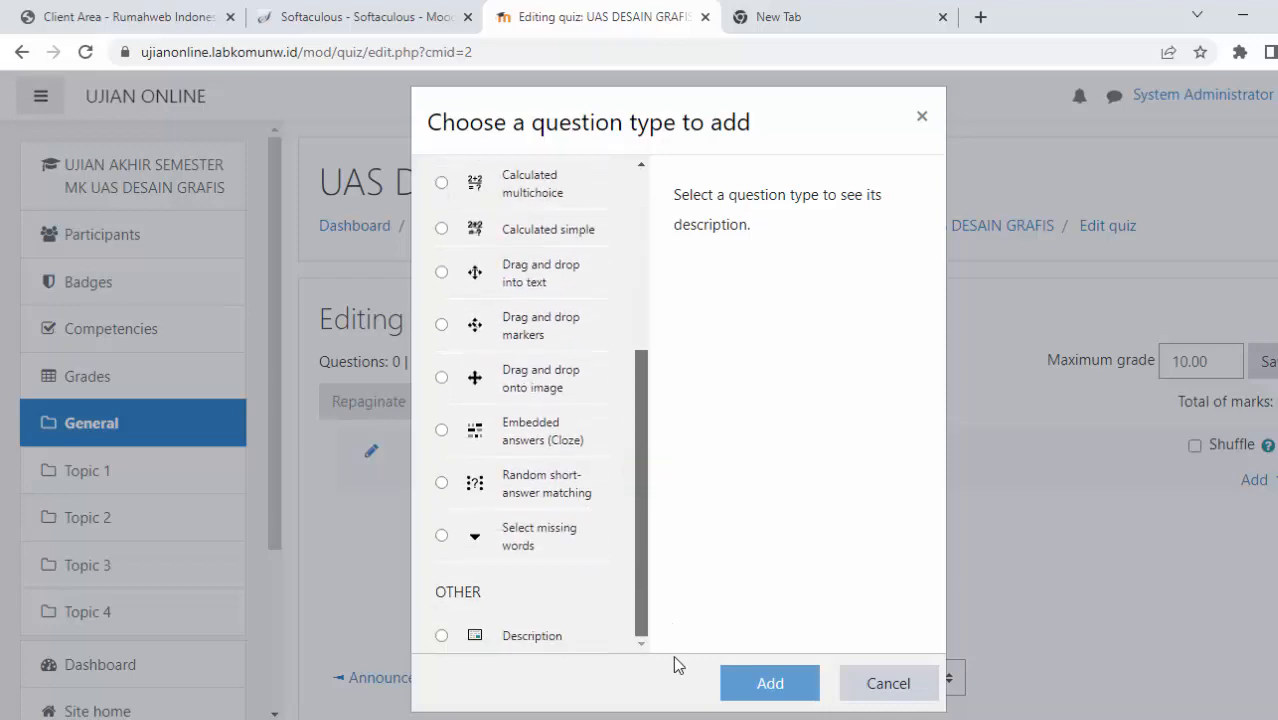
click(893, 690)
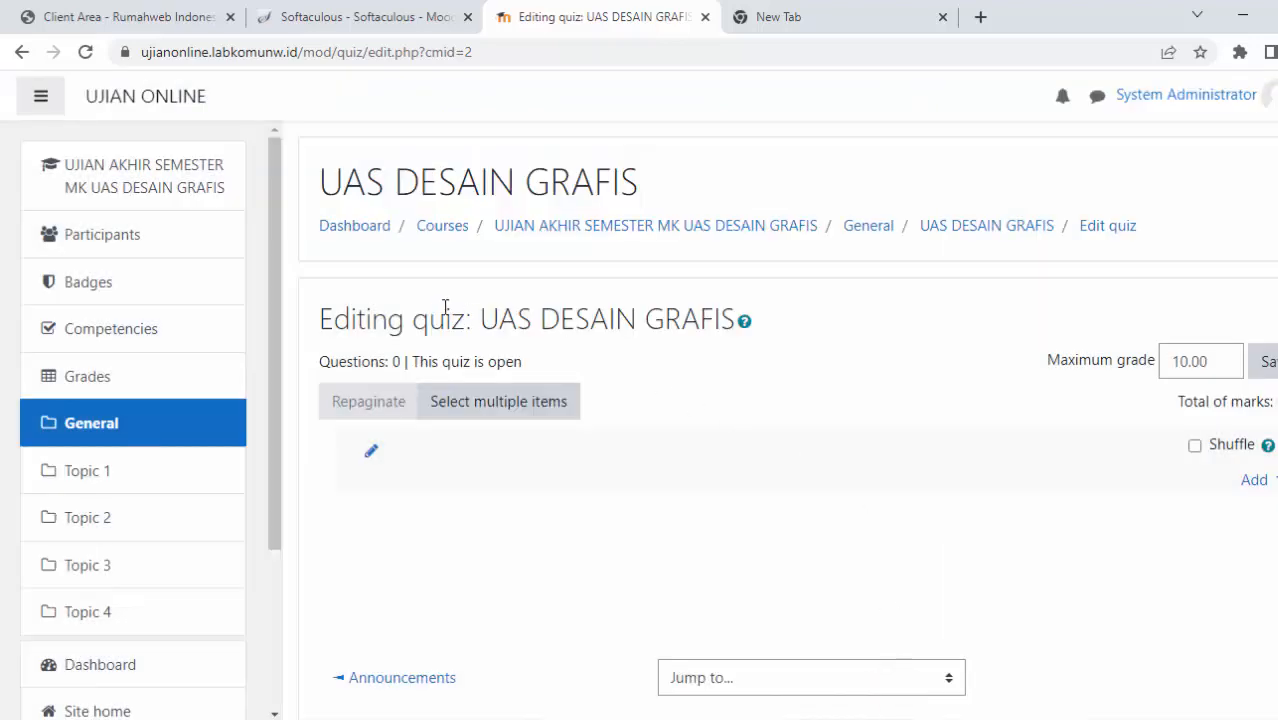